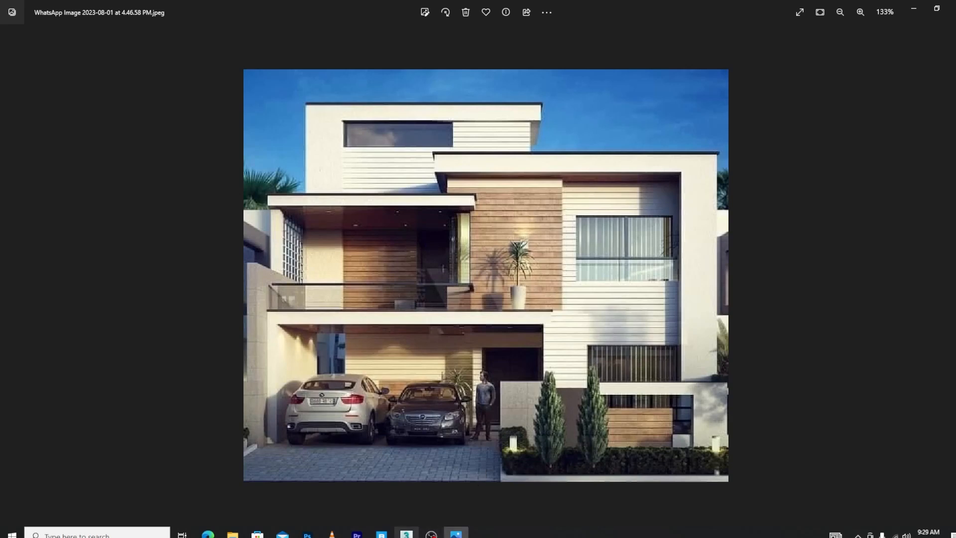
Switch to 3ds Max and delete the large blue rectangular outline surrounding the house and boundary walls
click(406, 533)
click(912, 6)
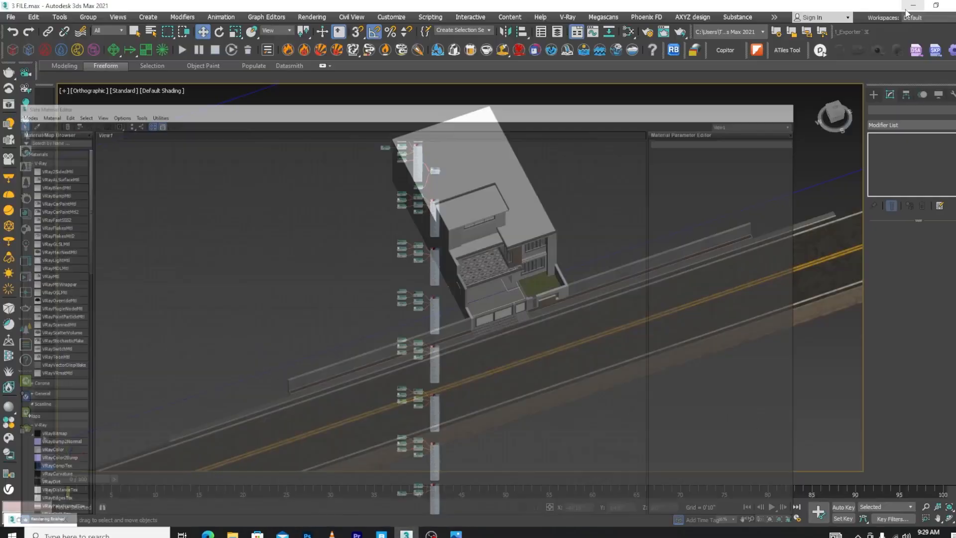
scroll(491, 262, down, 5)
alt+middle_drag(470, 247, 504, 338)
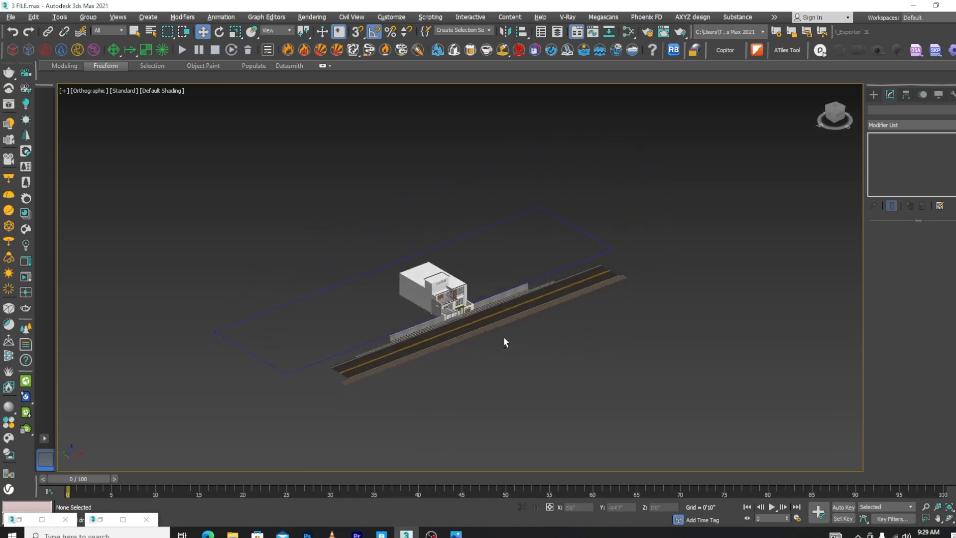
click(586, 257)
key(Delete)
scroll(462, 316, up, 5)
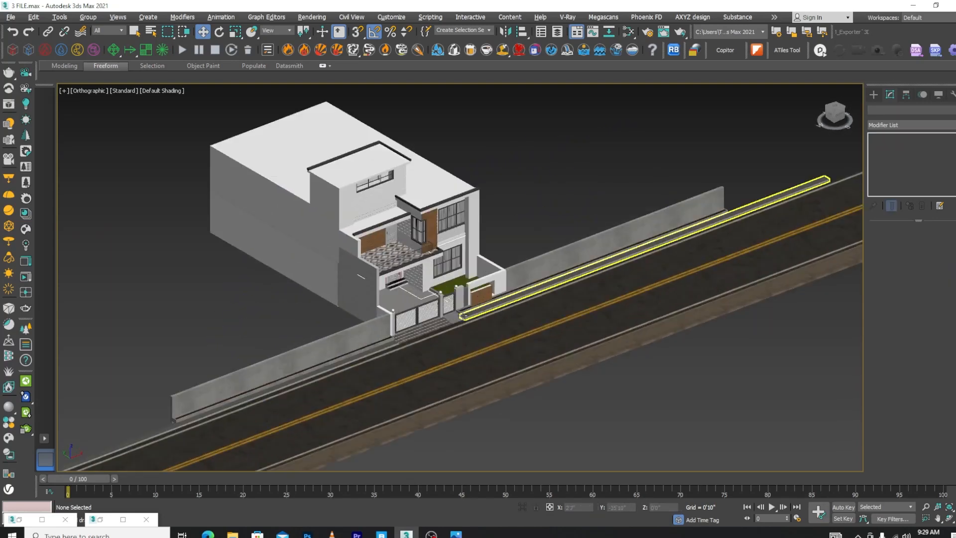
Isolate the grass-textured lawn slab in the front yard and select it
scroll(461, 316, down, 5)
alt+middle_drag(462, 315, 529, 360)
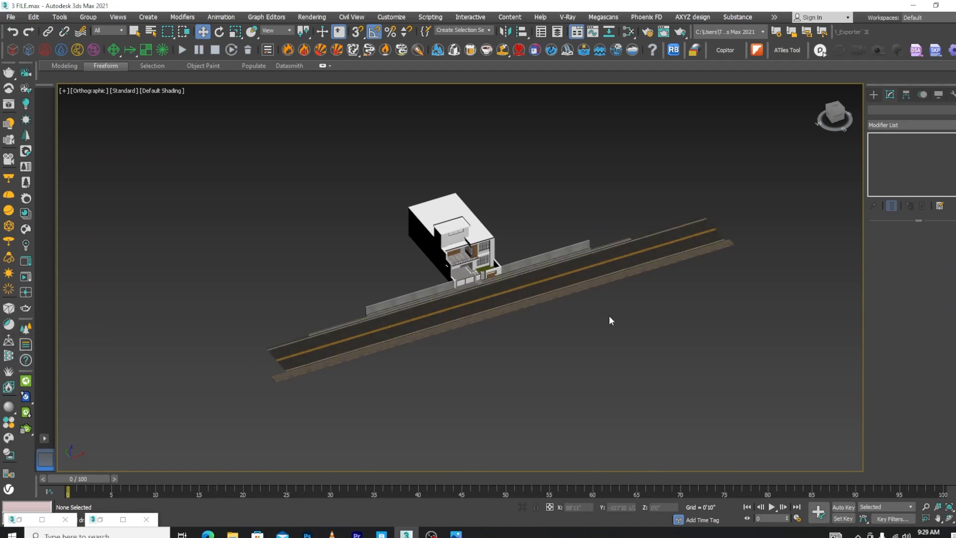
scroll(460, 286, up, 6)
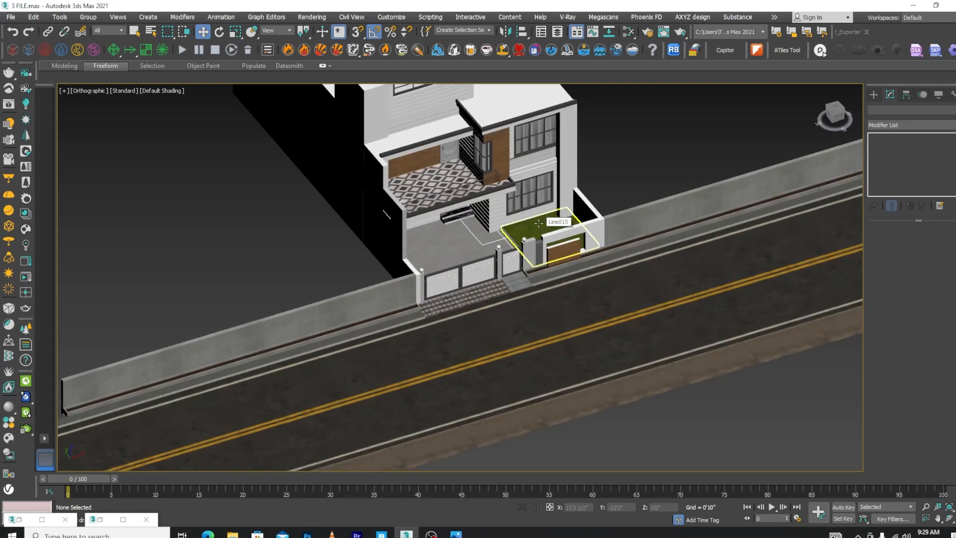
click(538, 224)
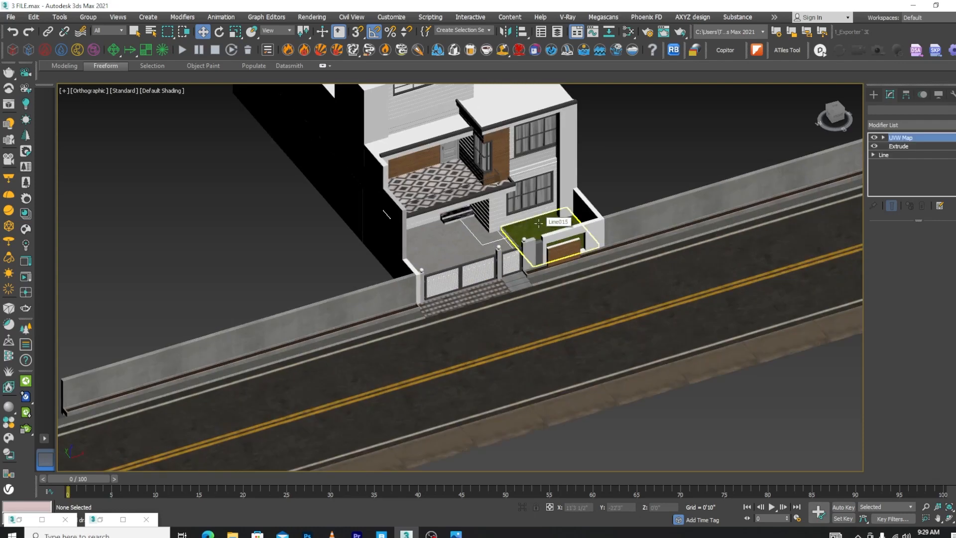
click(522, 507)
click(682, 241)
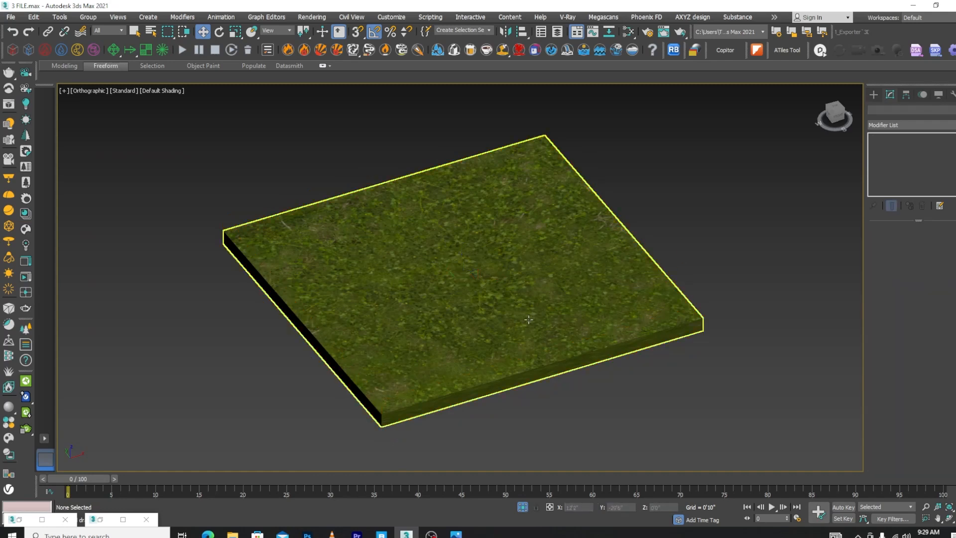
click(557, 336)
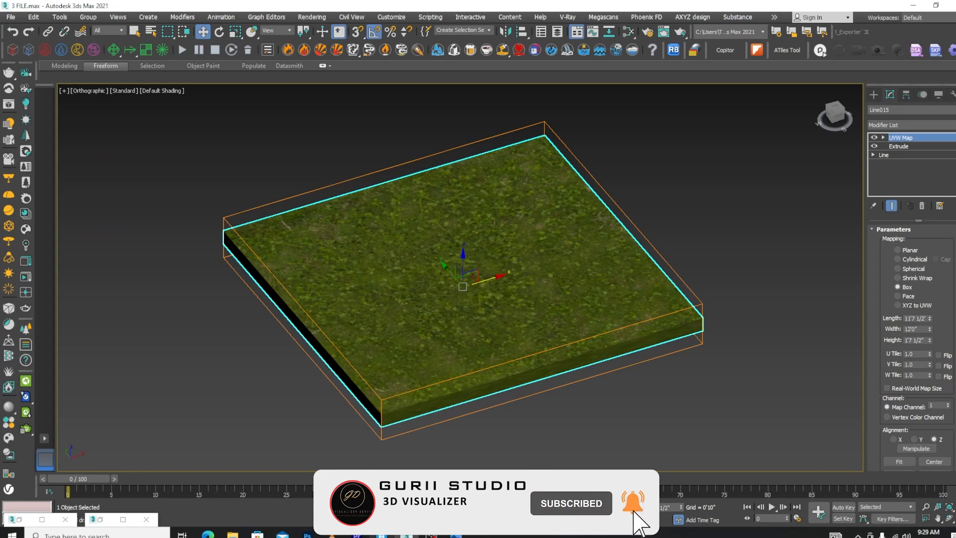
Switch to Quixel Bridge and export the local Kikuyu Grass asset to the 3ds Max scene
click(382, 534)
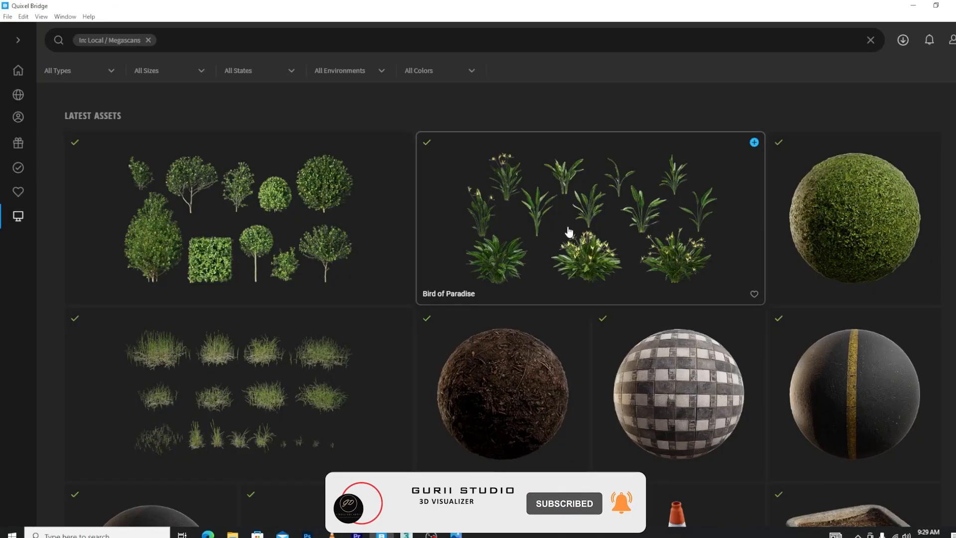
scroll(569, 231, down, 5)
scroll(355, 250, up, 4)
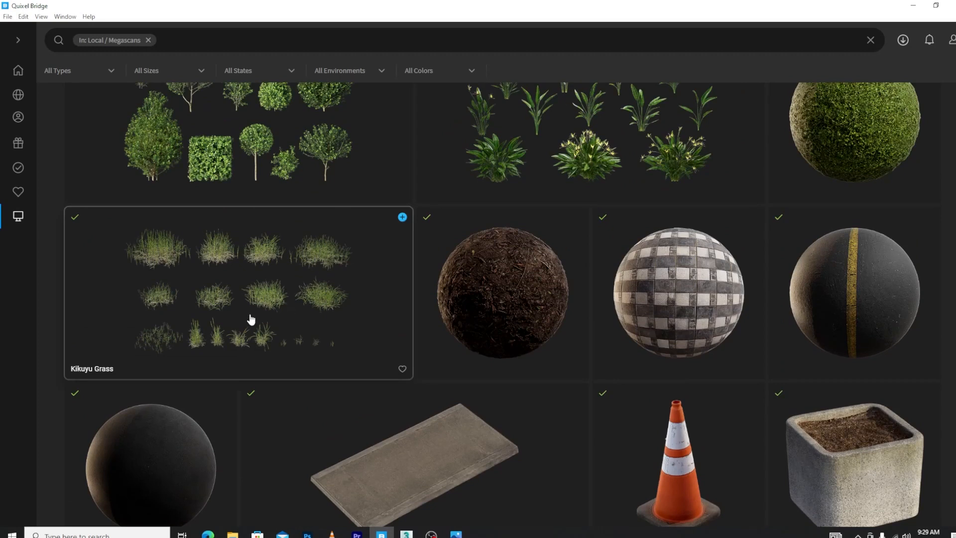
click(402, 217)
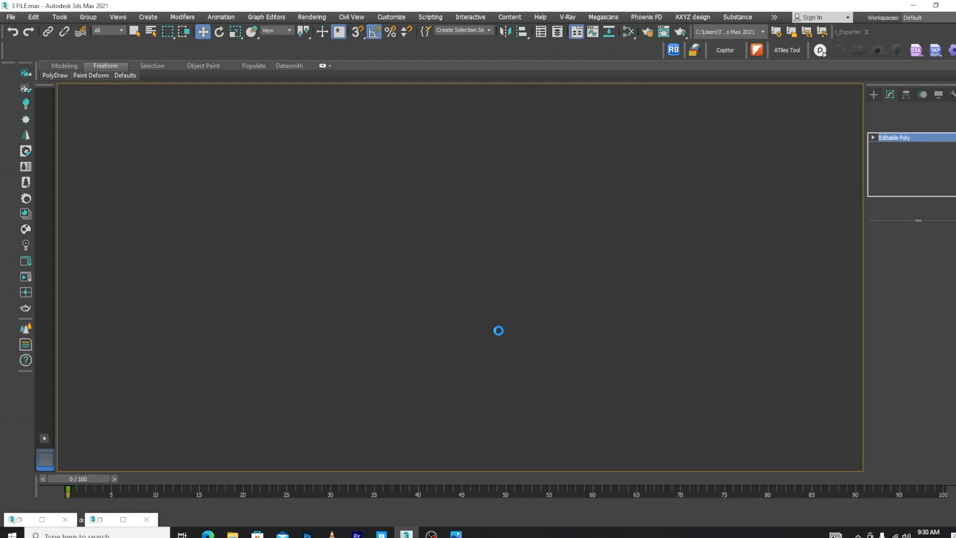
In the top view, move grass clump Var7 to about X 5'8 1/2" and clump Var1 to about X -7'1"
scroll(498, 330, down, 10)
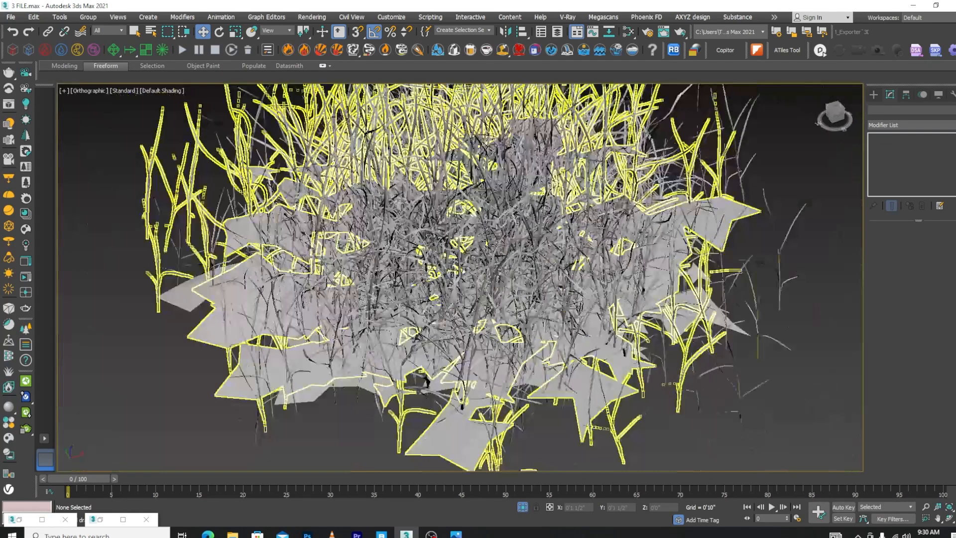
key(t)
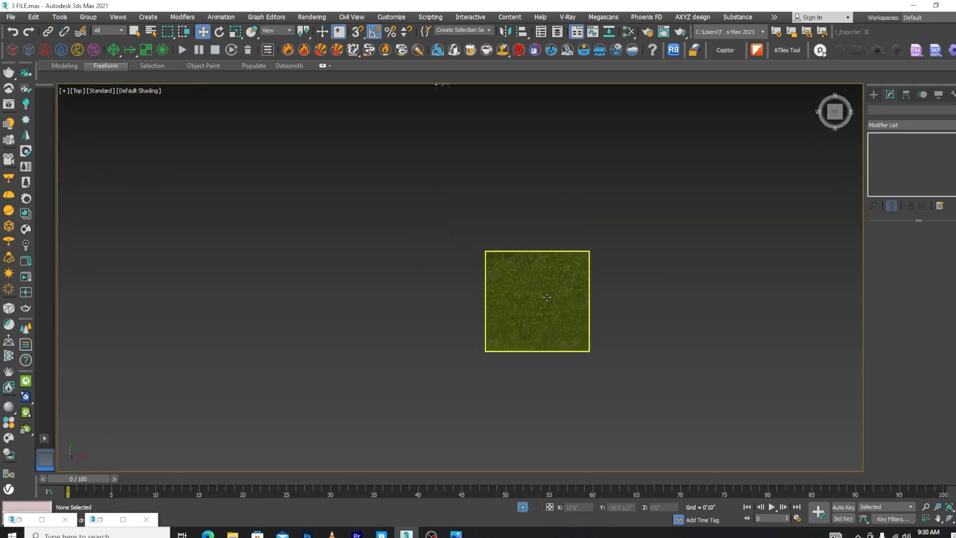
scroll(537, 285, down, 4)
scroll(490, 192, up, 10)
click(493, 211)
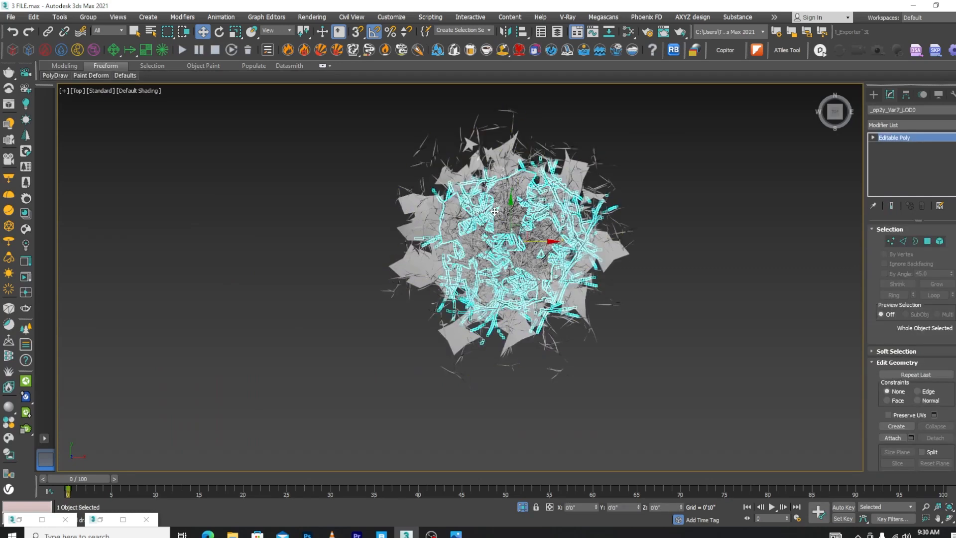
scroll(540, 235, down, 5)
shift+drag(536, 225, 674, 226)
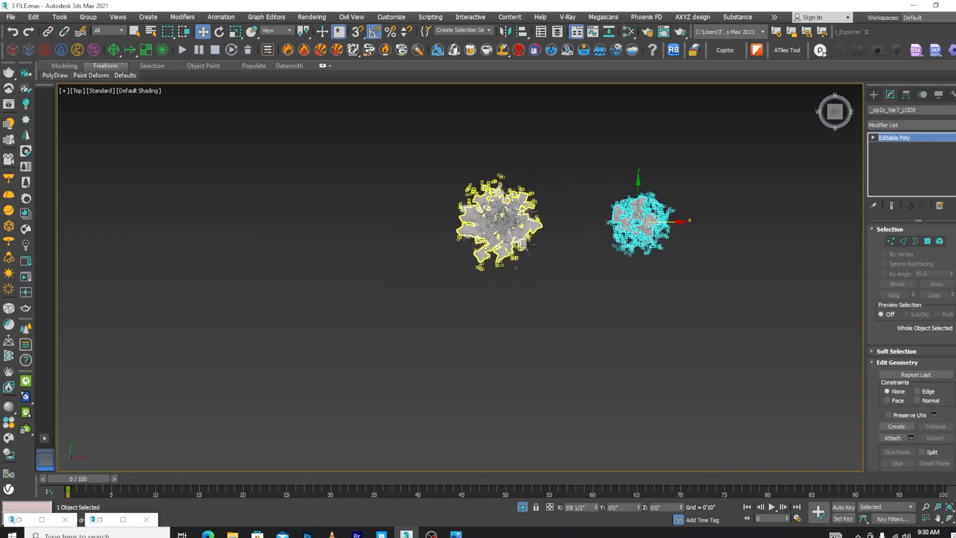
click(543, 222)
drag(518, 225, 356, 224)
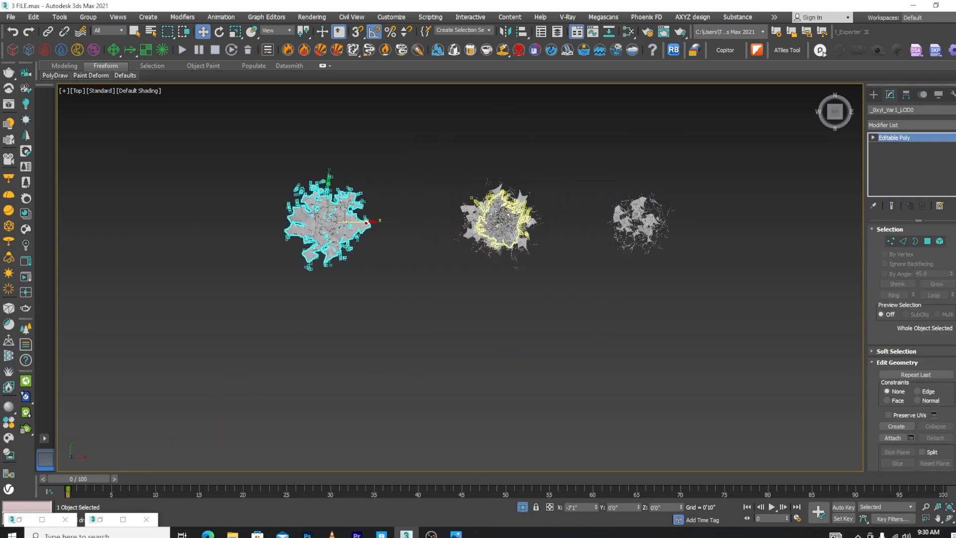
Move clump Var11 to about X 8'10 1/2", another clump beyond Var1 on the negative side, and Var2 to about X 11'6 1/2"
click(530, 223)
drag(530, 223, 744, 224)
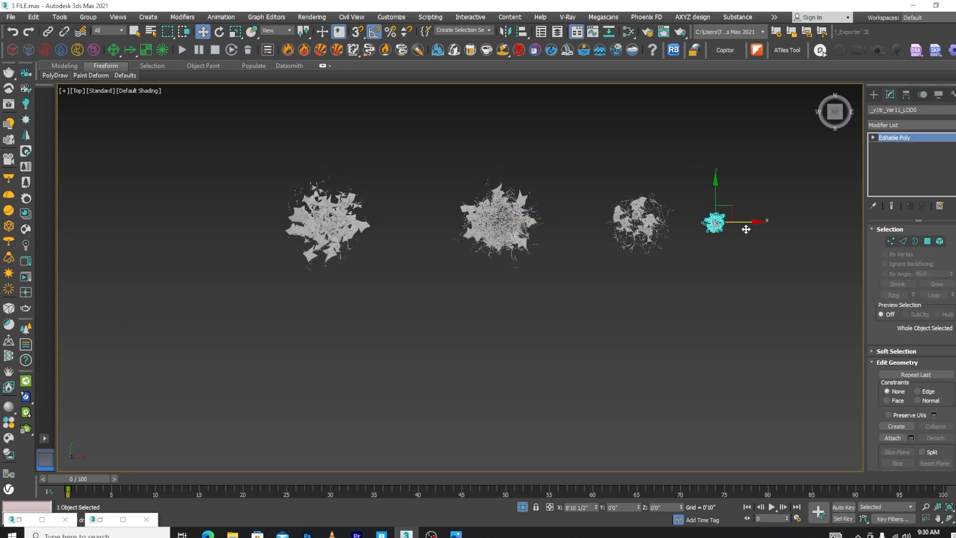
click(540, 223)
drag(542, 223, 259, 224)
click(541, 235)
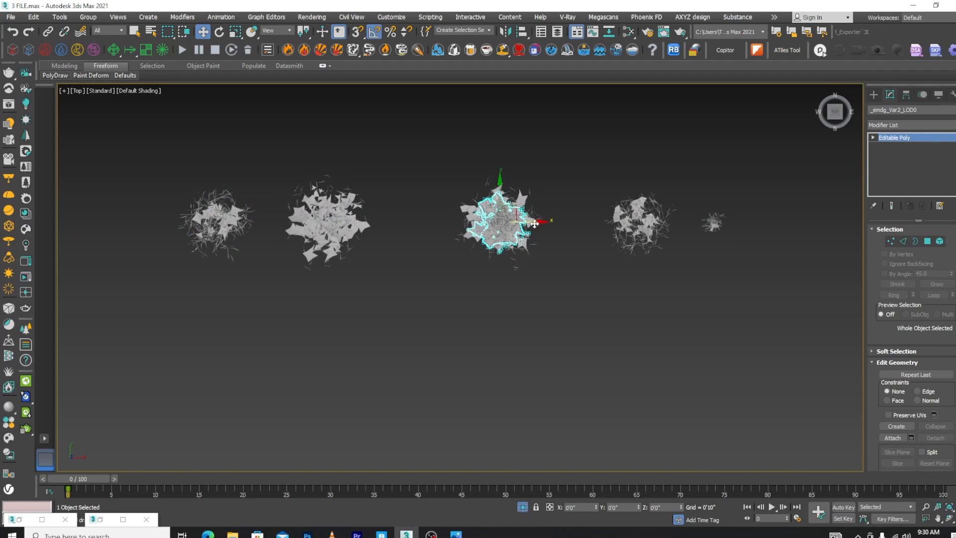
drag(534, 223, 816, 223)
Delete the separated grass clumps Var2 and Var7
alt+middle_drag(816, 224, 809, 277)
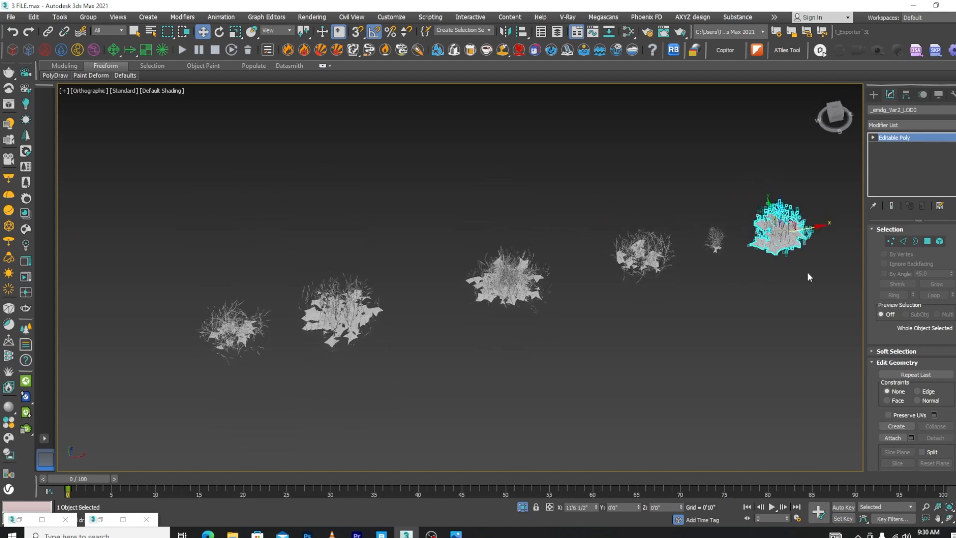
click(807, 273)
scroll(805, 235, up, 4)
click(742, 230)
key(Delete)
scroll(742, 211, down, 3)
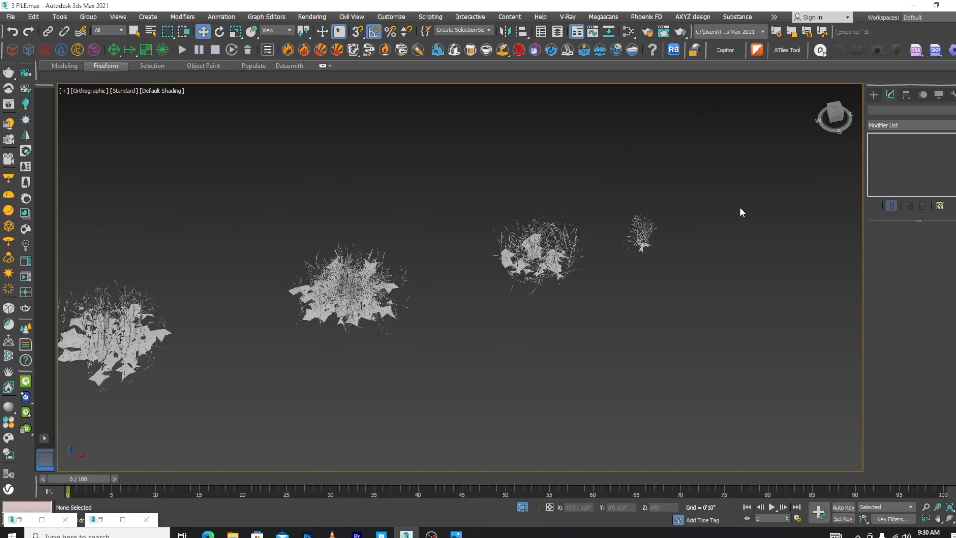
scroll(537, 245, up, 2)
click(537, 245)
key(Delete)
scroll(565, 204, down, 3)
scroll(458, 248, up, 1)
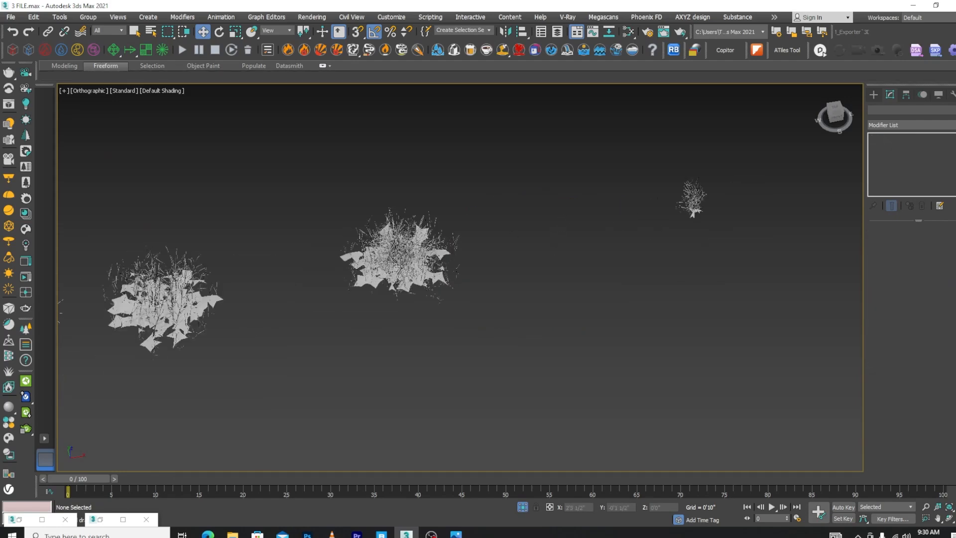
Move clump Var5 out of the central pile to about X 5'4" and clump Var6 to about X 21'6 1/2"
scroll(400, 264, up, 2)
click(435, 259)
scroll(438, 260, down, 2)
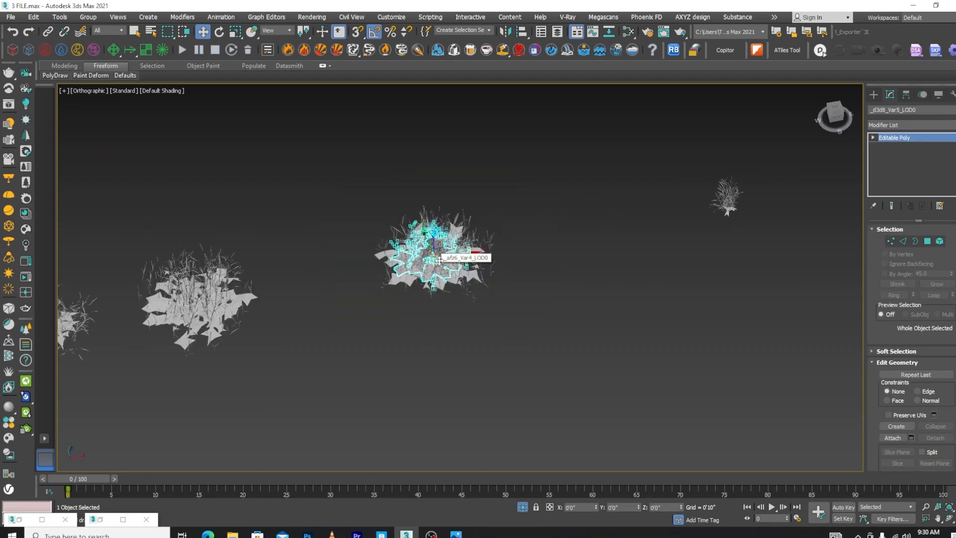
shift+drag(439, 260, 615, 222)
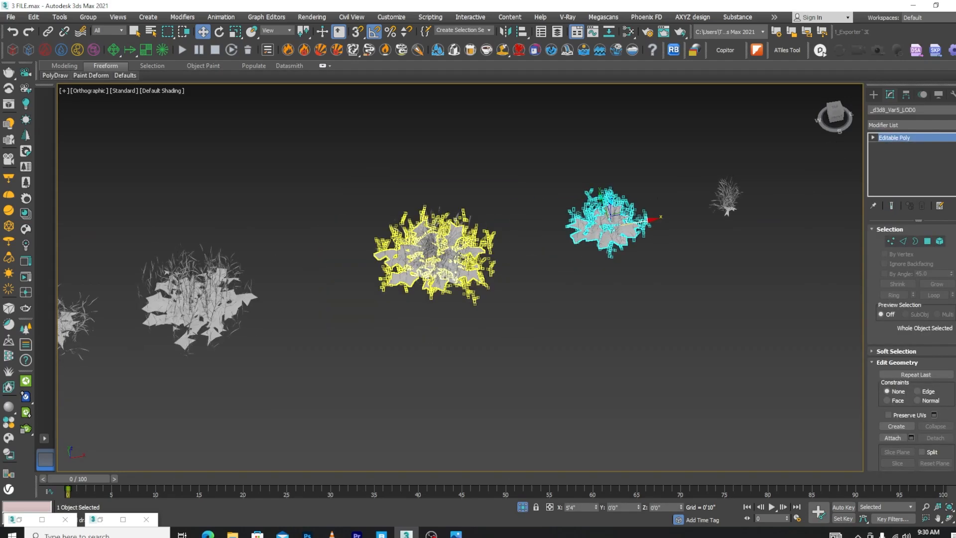
click(434, 262)
scroll(434, 262, down, 2)
drag(468, 257, 830, 197)
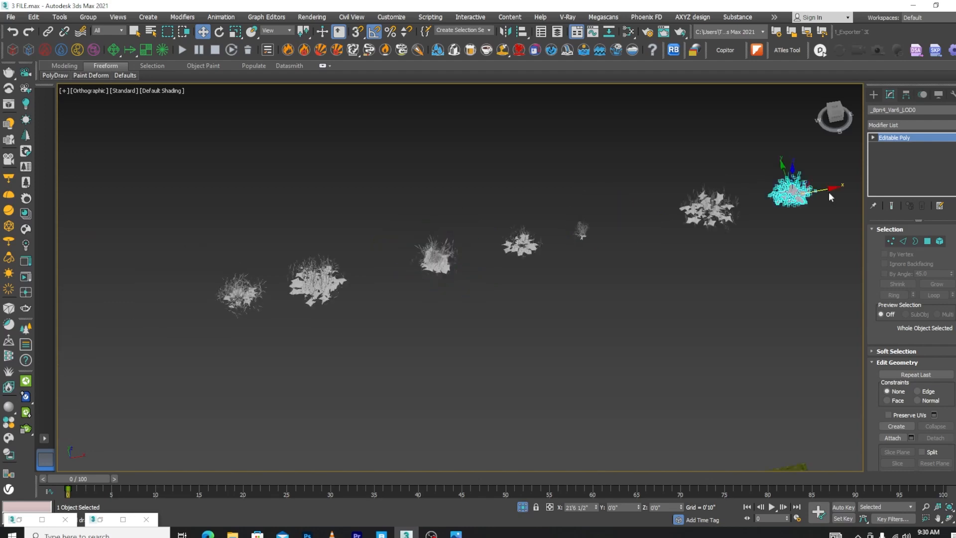
scroll(433, 260, up, 2)
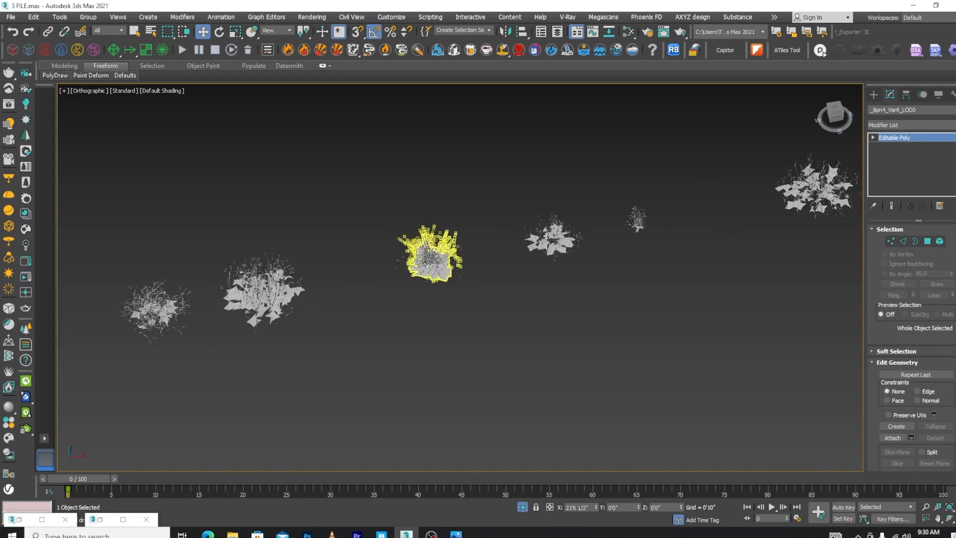
Move clump Var3 to about X -21'3 1/2" and the small clump Var10 to about X -3'1 1/2"
click(427, 262)
scroll(427, 262, down, 2)
shift+drag(427, 260, 76, 325)
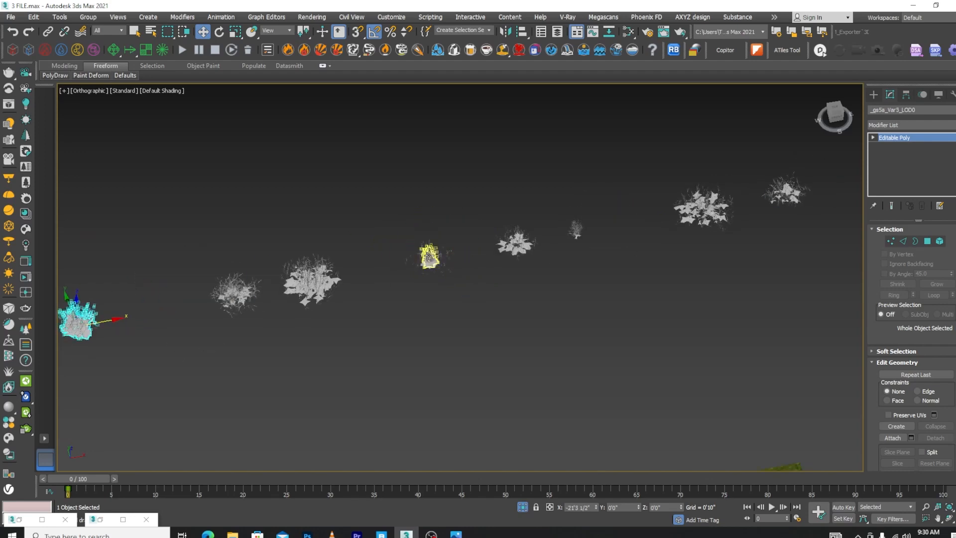
click(428, 257)
scroll(428, 257, up, 2)
shift+drag(461, 262, 358, 280)
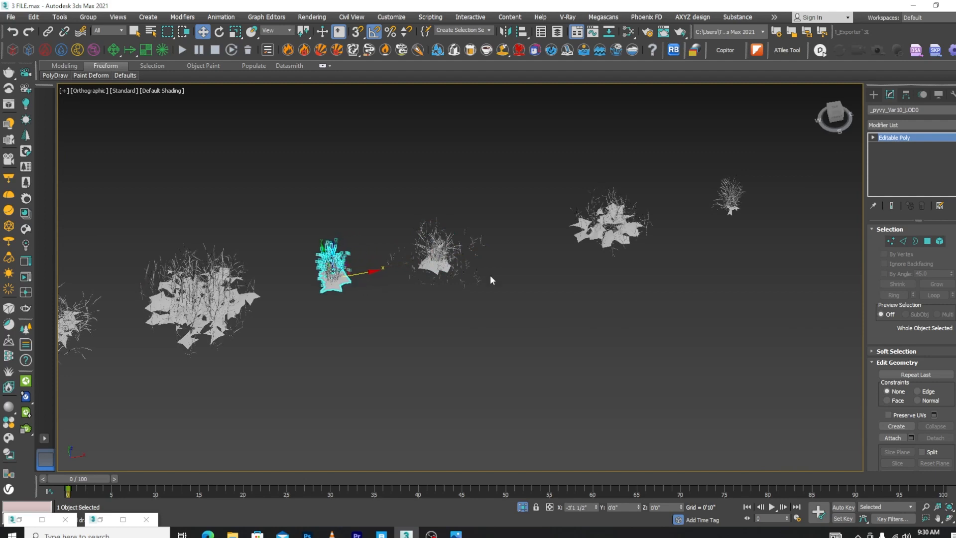
Separate the scattered blades toward Var5, place clump Var12 beside Var10, and move Var13 to about X 11'8"
click(436, 251)
mouse_move(458, 254)
shift+mouse_down()
mouse_move(610, 232)
mouse_move(545, 249)
shift+mouse_up()
click(448, 254)
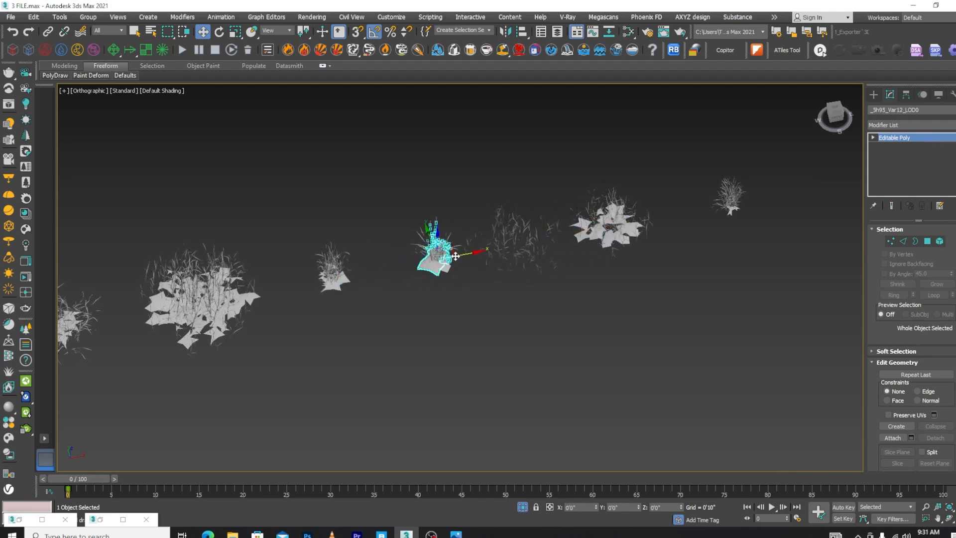
drag(456, 256, 618, 222)
click(450, 256)
scroll(426, 272, down, 3)
scroll(383, 274, up, 4)
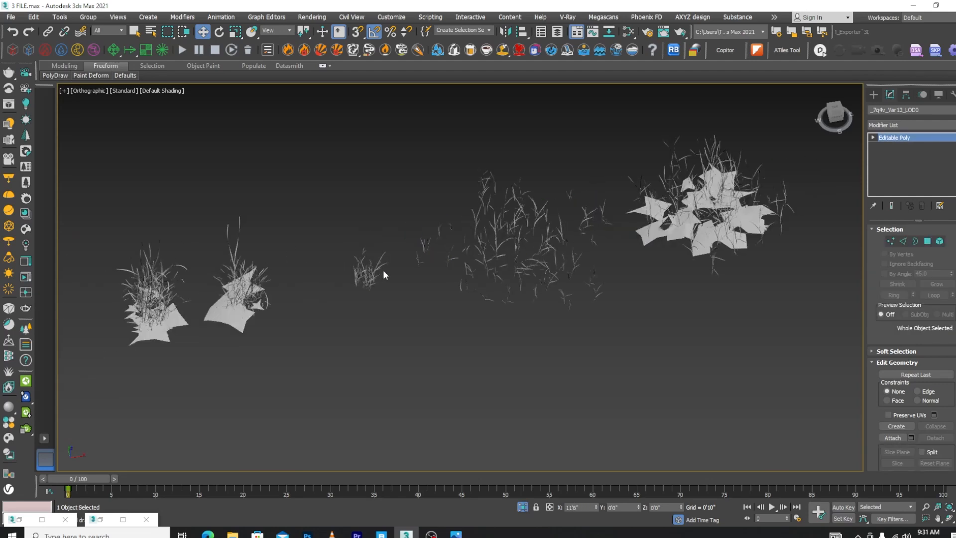
Move the small grass blades Var16 out of the remaining central cluster to about X -0'8 1/2"
scroll(366, 278, up, 4)
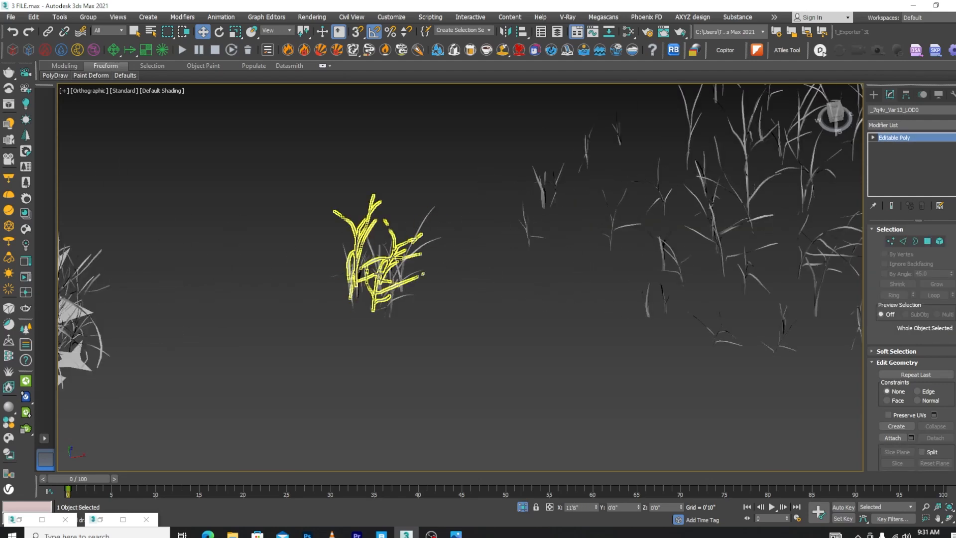
click(374, 272)
drag(327, 294, 326, 293)
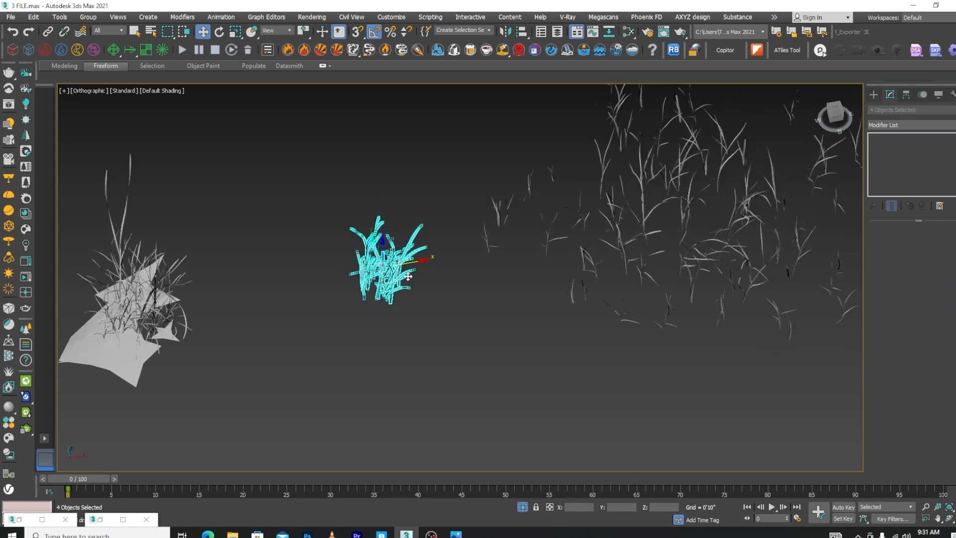
click(430, 285)
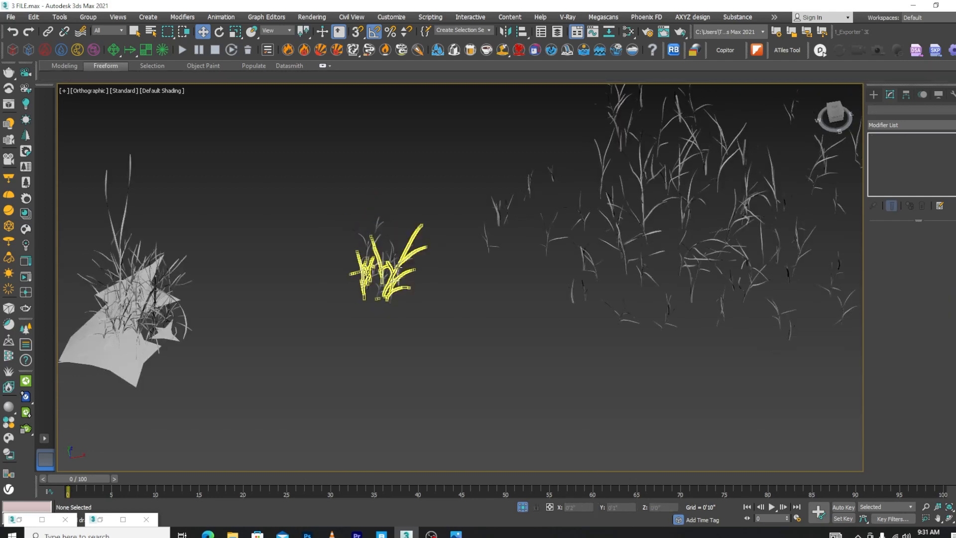
click(398, 263)
drag(399, 263, 302, 280)
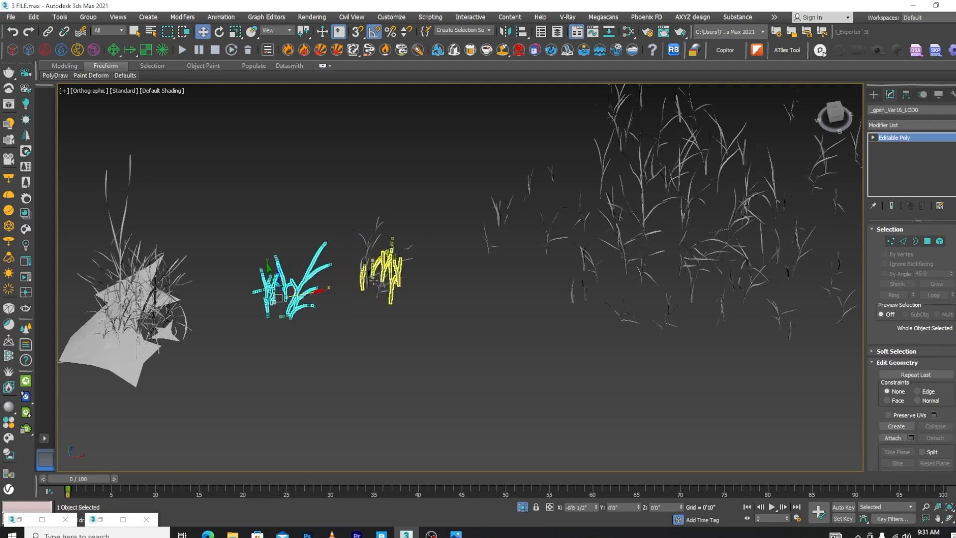
Move the grass blades Var14 out of the central cluster to about X 0'6 1/2" and shift Var15 away from Var17 along Y
click(384, 276)
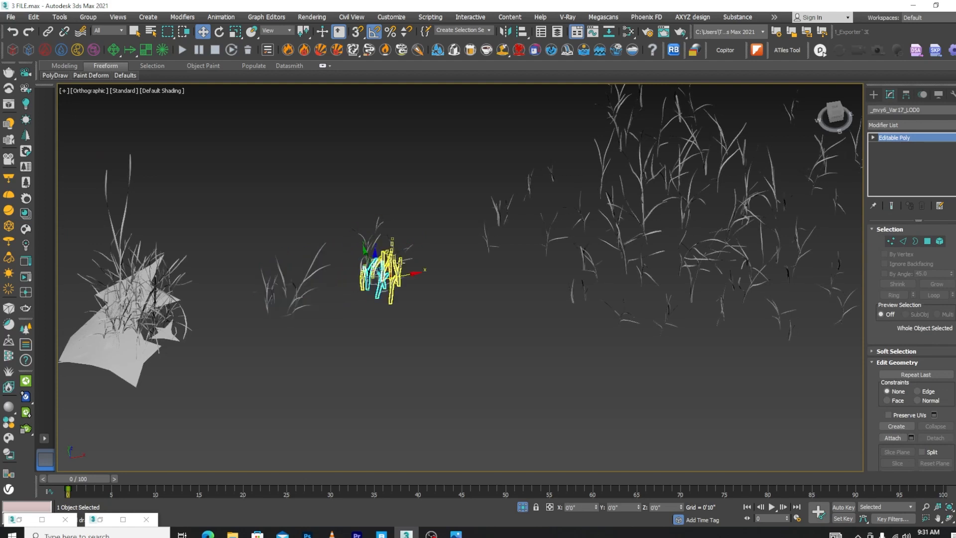
click(397, 271)
drag(408, 274, 483, 261)
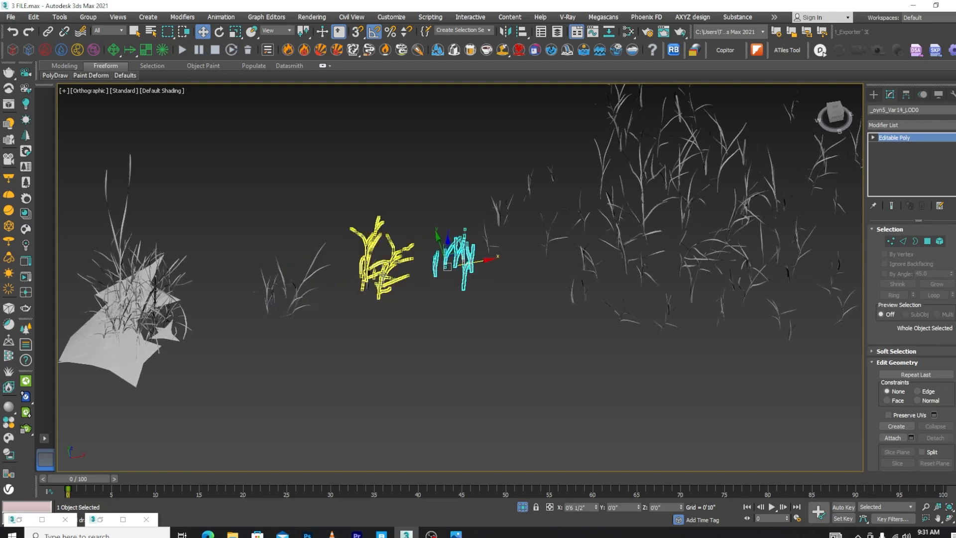
click(400, 275)
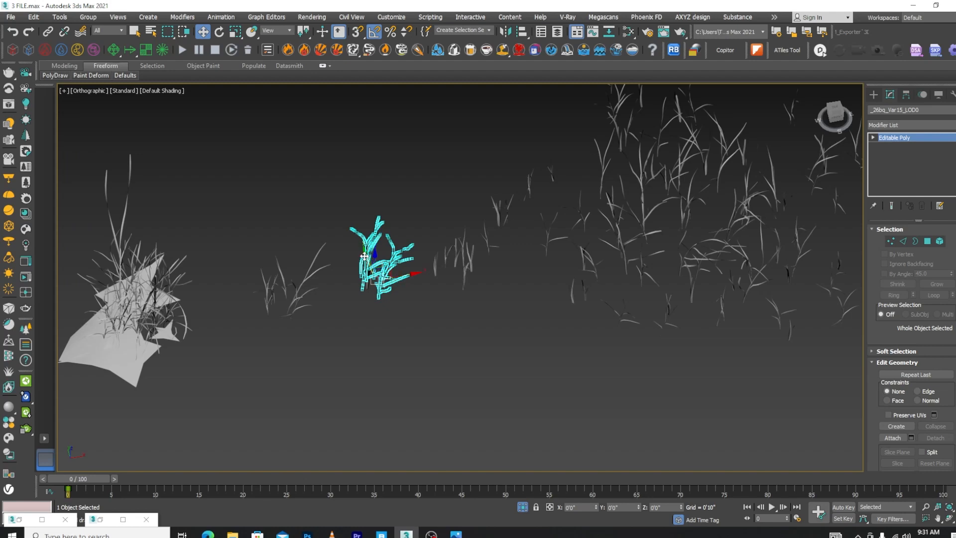
drag(365, 256, 341, 178)
Select all the separated grass variants and locate the two-sided wiljearqx_Kikuyu_Grass material in the Slate Material Editor
scroll(419, 278, down, 10)
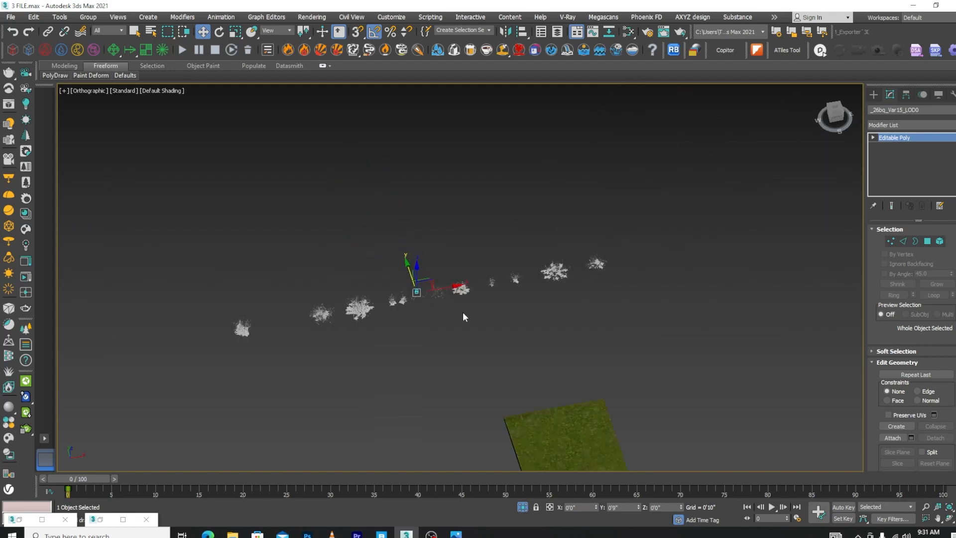
click(636, 257)
drag(134, 358, 136, 358)
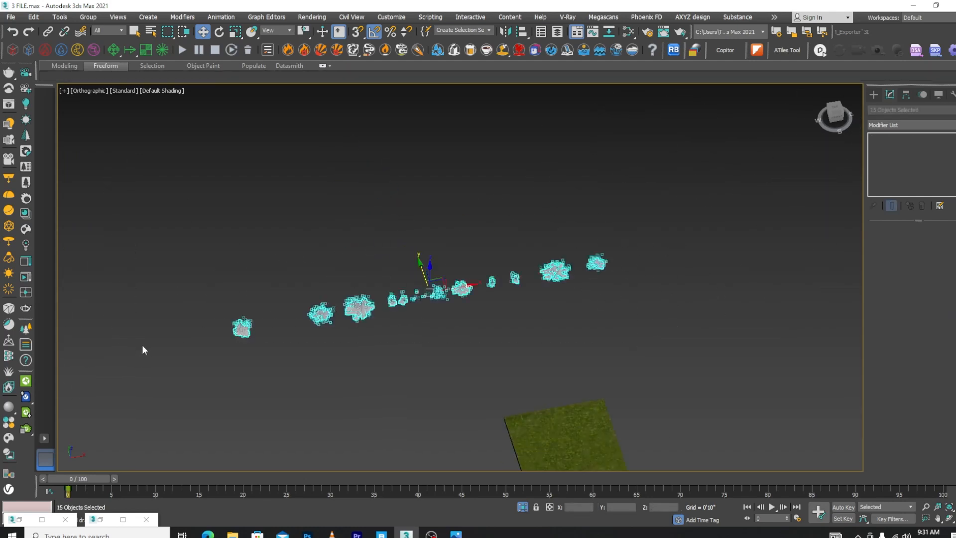
key(m)
scroll(258, 321, down, 4)
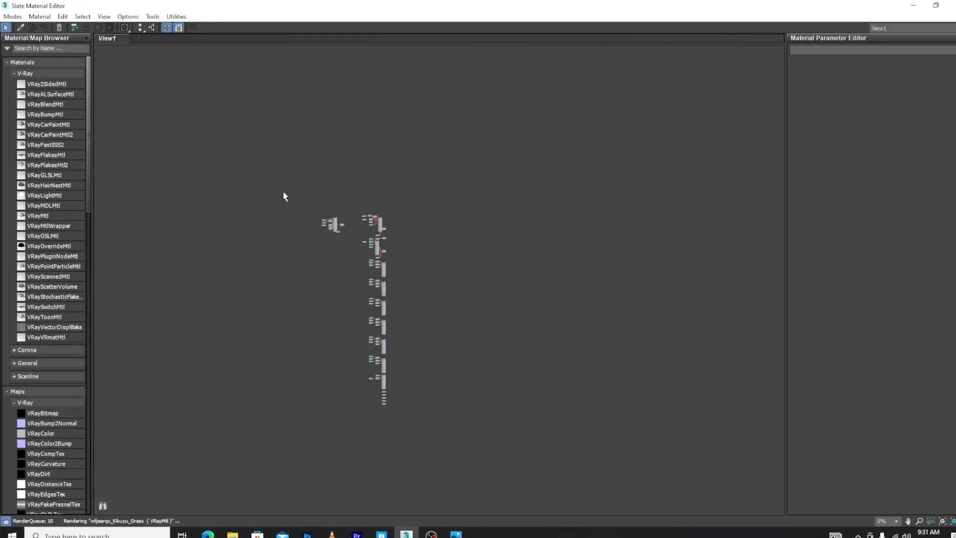
scroll(623, 345, up, 15)
middle_drag(697, 289, 434, 213)
scroll(429, 216, up, 2)
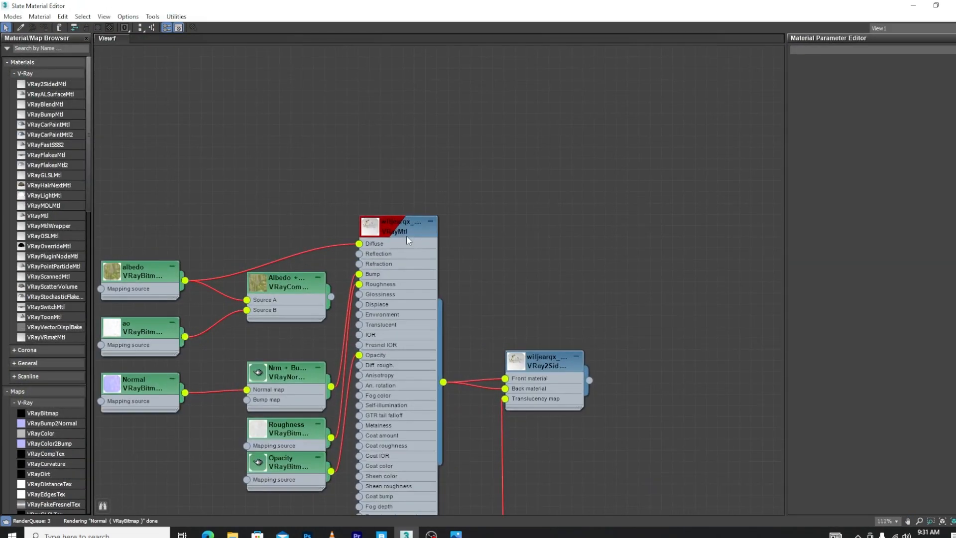
double_click(399, 232)
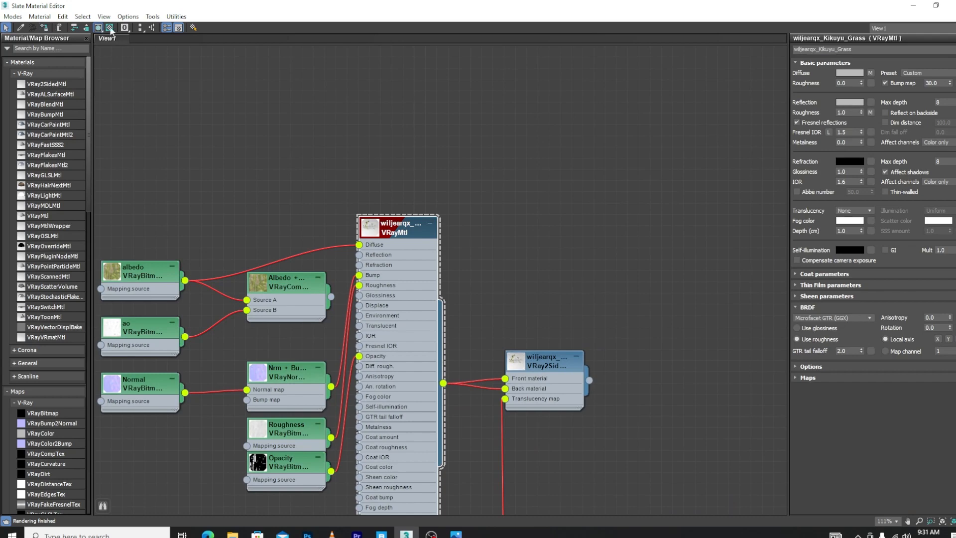
double_click(545, 366)
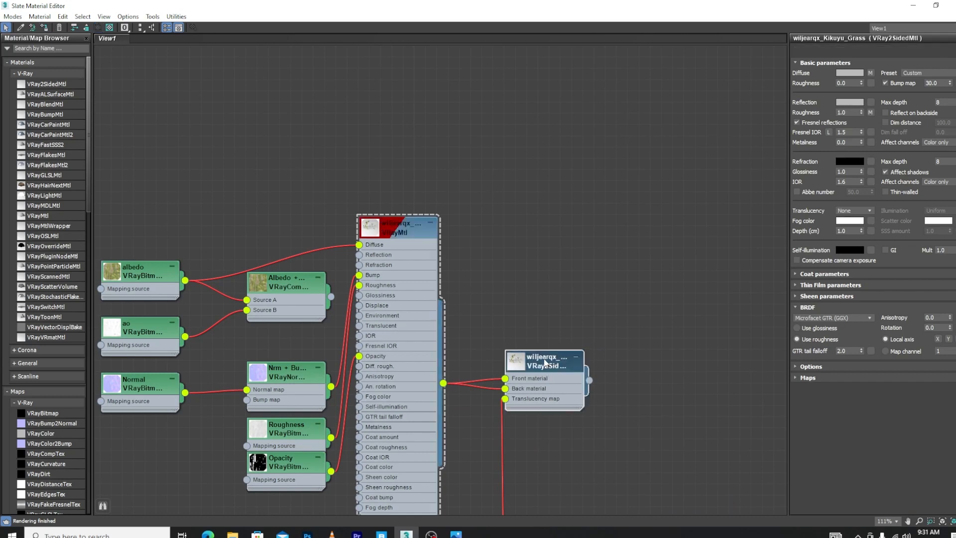
Assign the Kikuyu Grass VRay2SidedMtl to the selected variants, replacing the scene material of the same name
drag(626, 11, 90, 166)
scroll(415, 323, up, 4)
scroll(519, 315, down, 3)
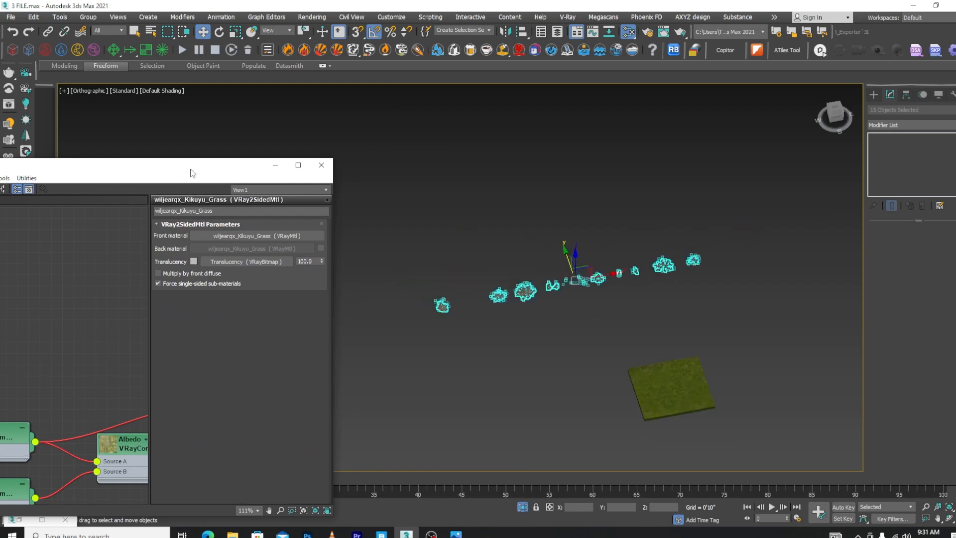
drag(191, 173, 392, 175)
click(93, 192)
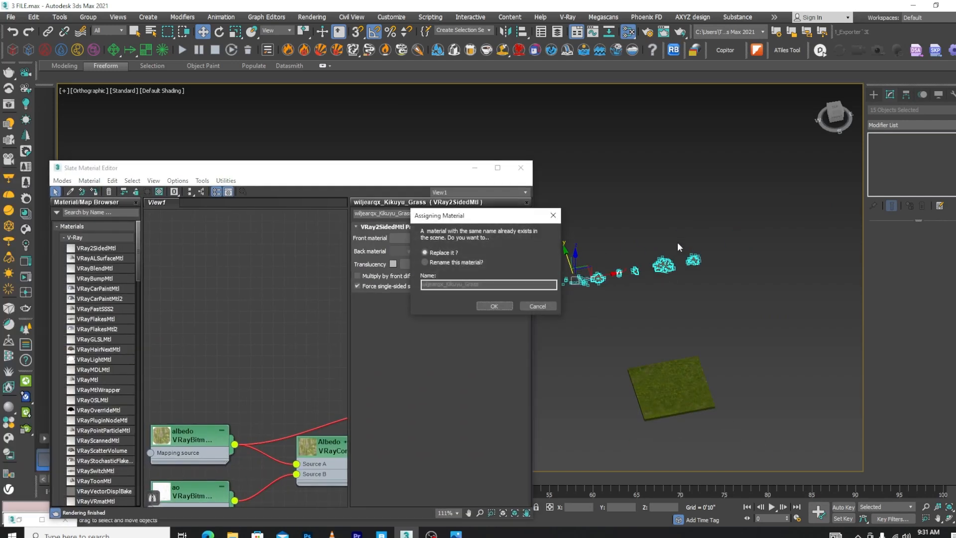
click(494, 306)
Assign the Kikuyu Grass VRayMtl to all the grass variants, deselect them and close the material editor
scroll(665, 277, up, 5)
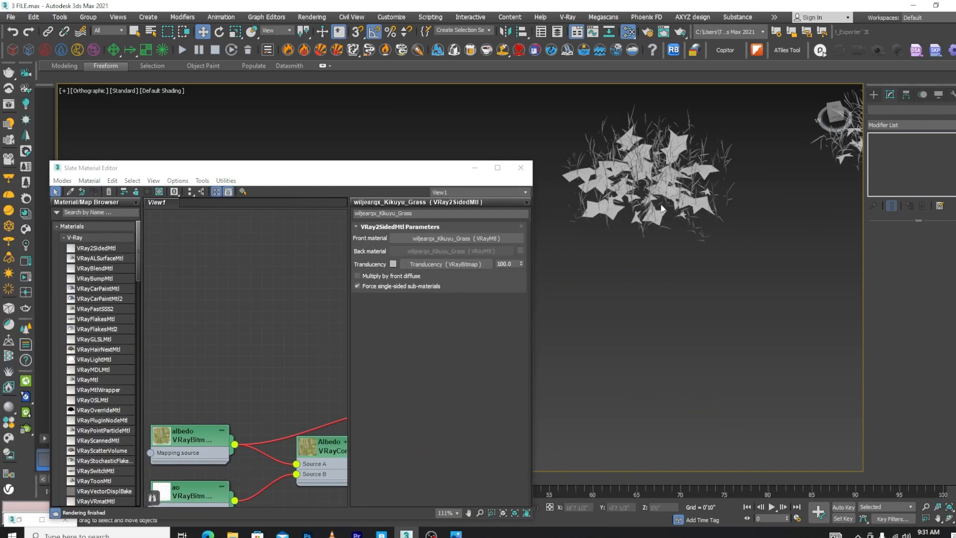
scroll(244, 335, down, 2)
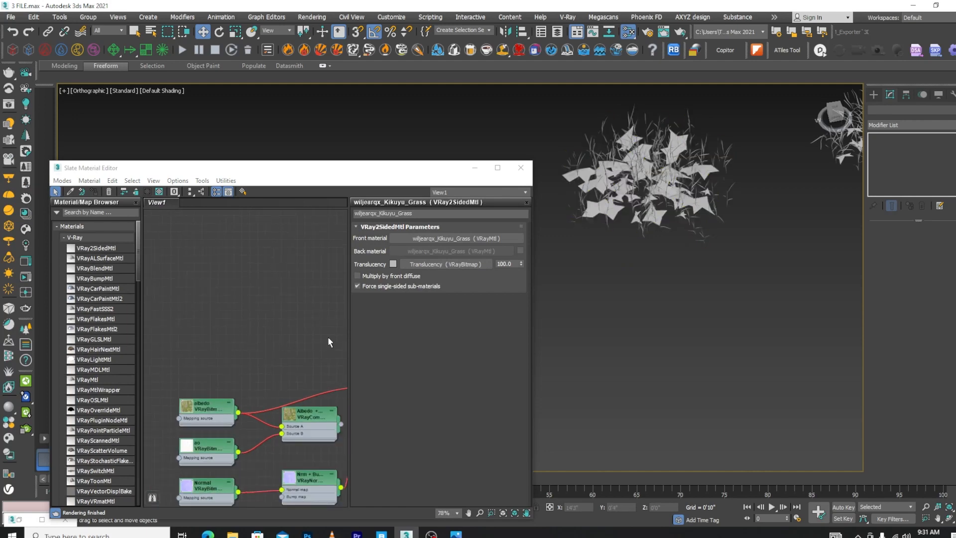
middle_drag(328, 337, 206, 311)
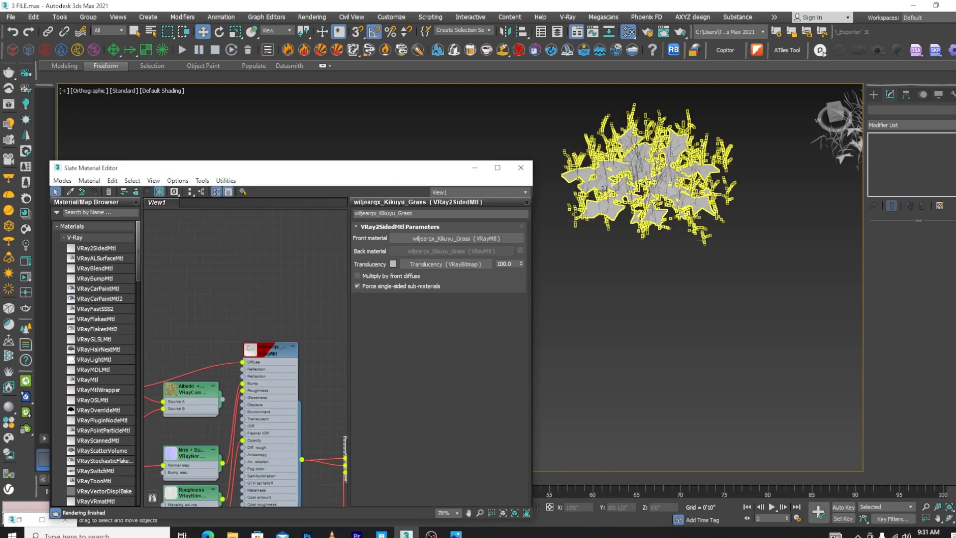
scroll(602, 188, up, 5)
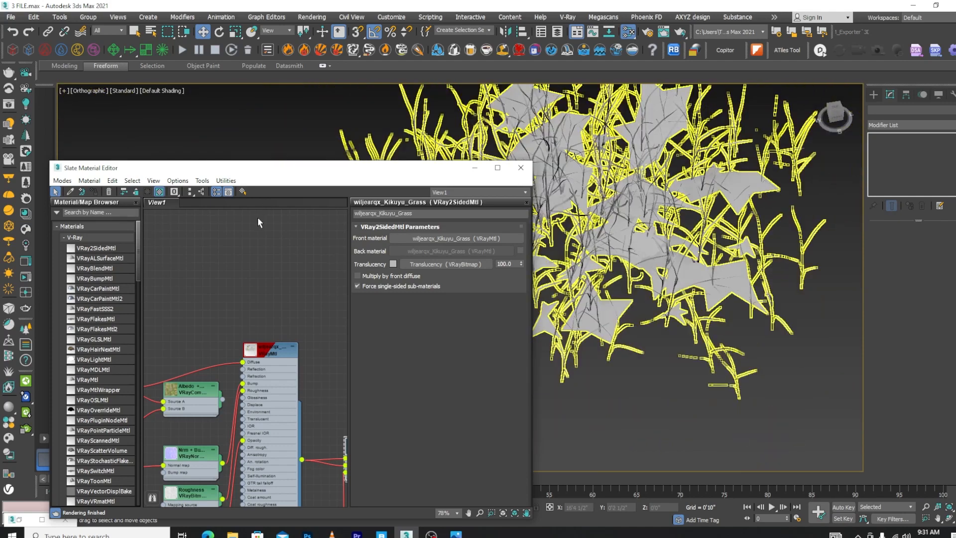
double_click(272, 350)
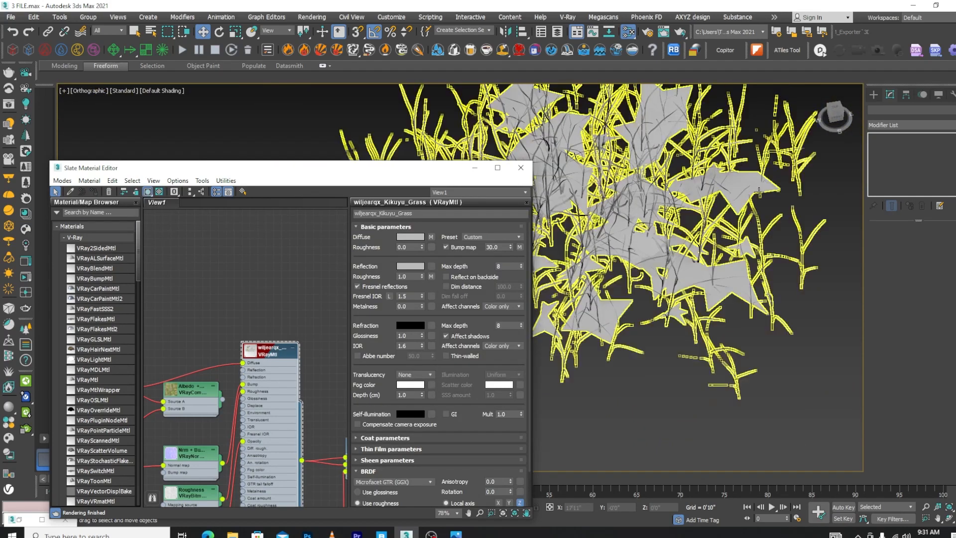
scroll(660, 220, down, 6)
middle_drag(774, 221, 820, 184)
drag(826, 187, 587, 241)
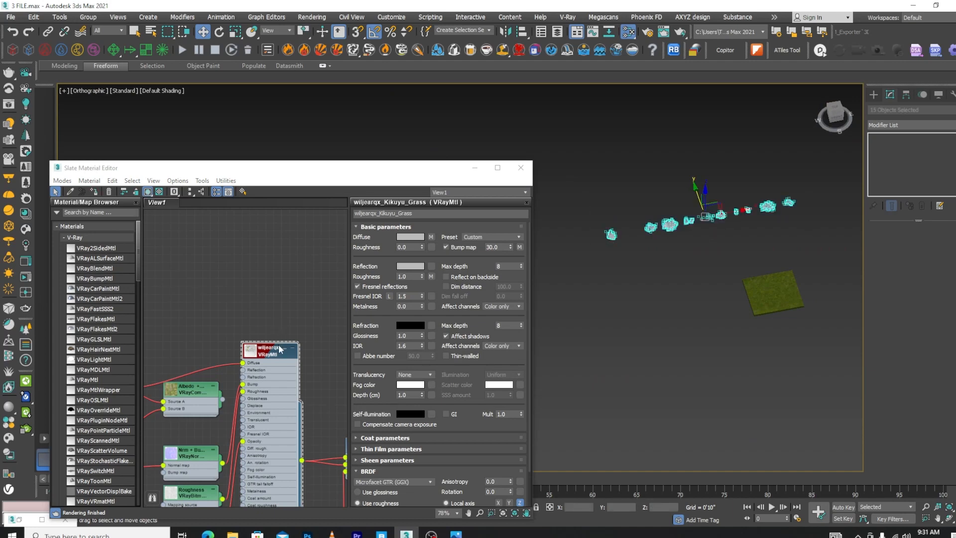
click(94, 191)
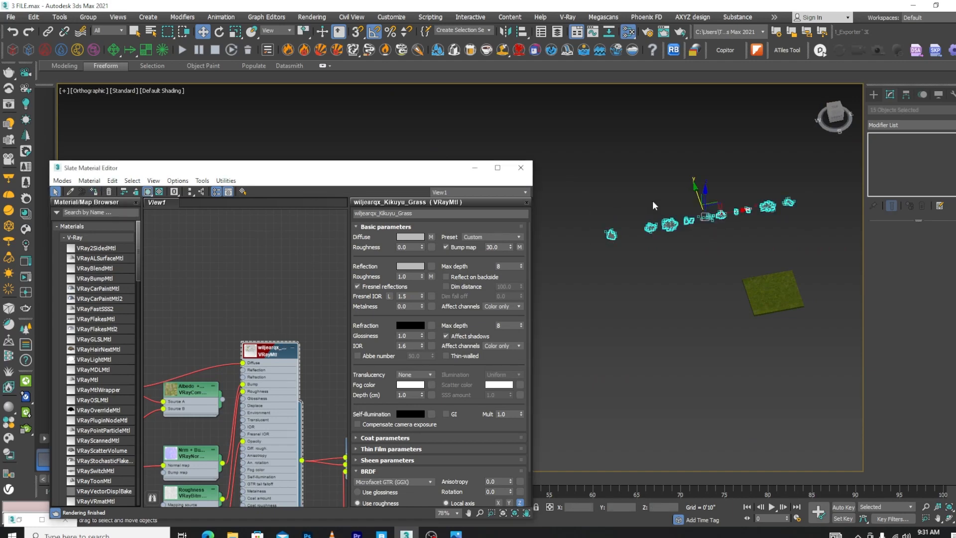
click(706, 242)
scroll(675, 215, up, 6)
click(522, 169)
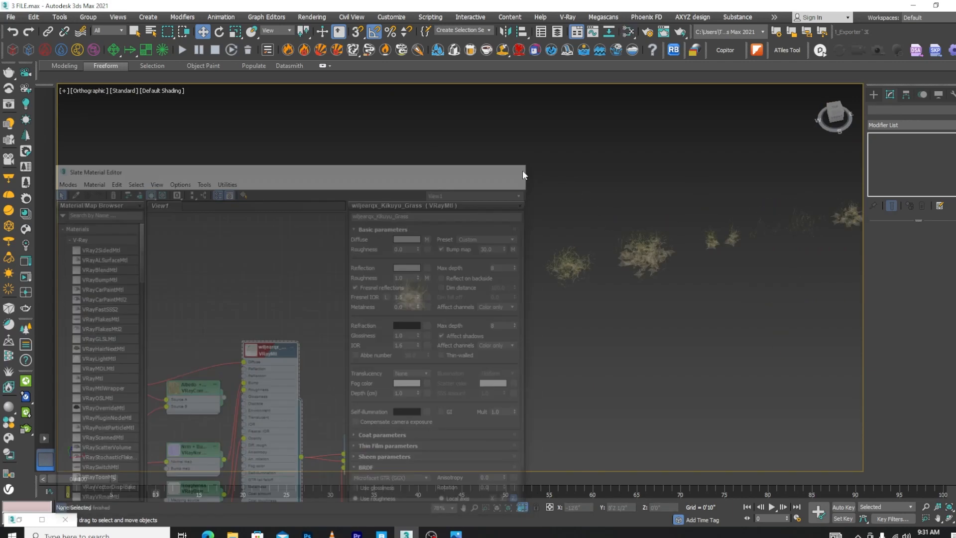
Create a Chaos Scatter object beside the grass-textured slab at about X 21'8", Y -22'9"
scroll(523, 172, down, 5)
scroll(649, 194, up, 7)
scroll(555, 209, up, 6)
scroll(556, 213, down, 8)
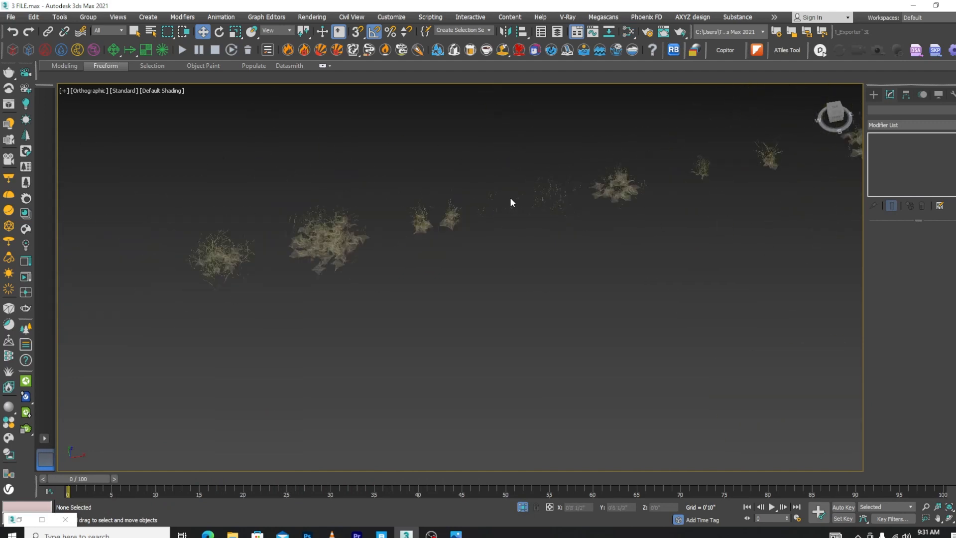
scroll(628, 237, up, 5)
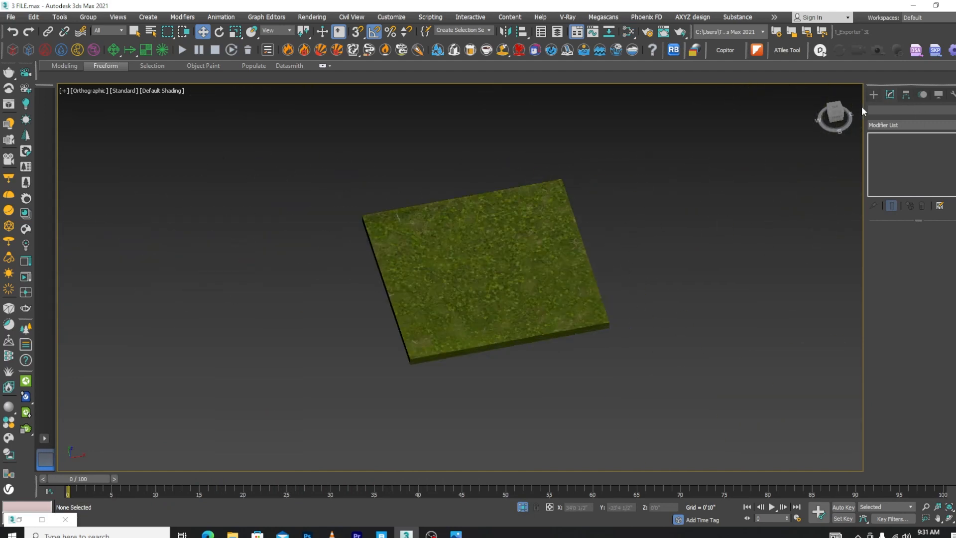
click(26, 329)
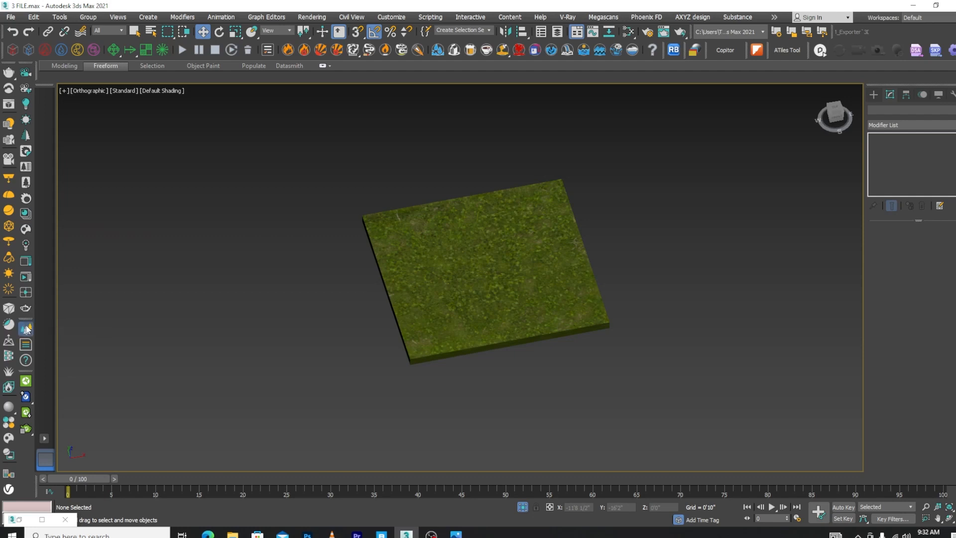
drag(644, 193, 682, 215)
right_click(682, 215)
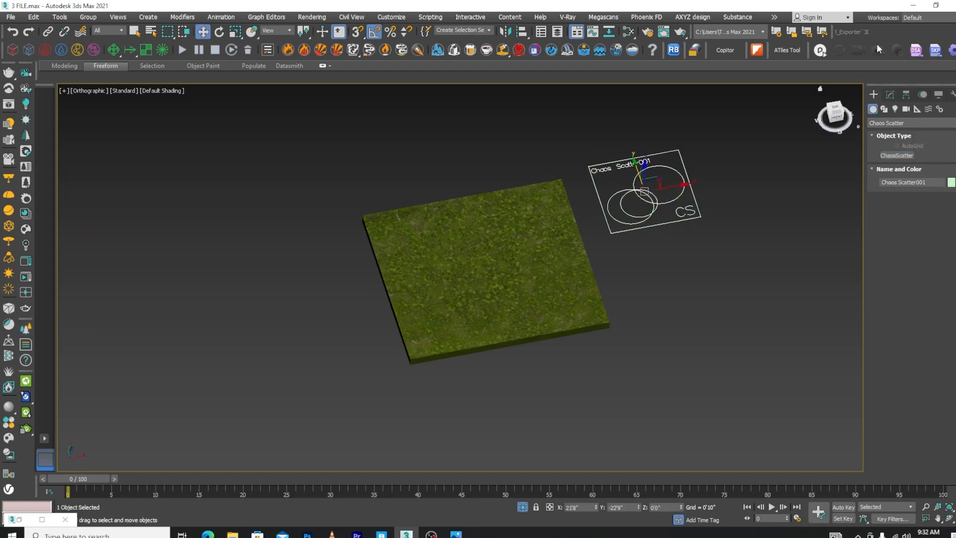
Add the grass-textured slab Line015 to the Chaos Scatter's distribute-on target objects
click(889, 94)
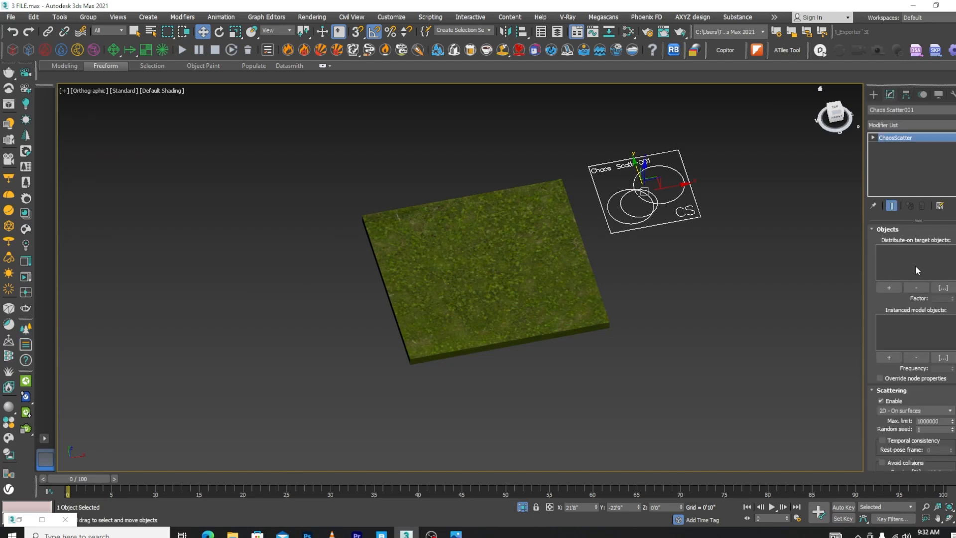
click(888, 287)
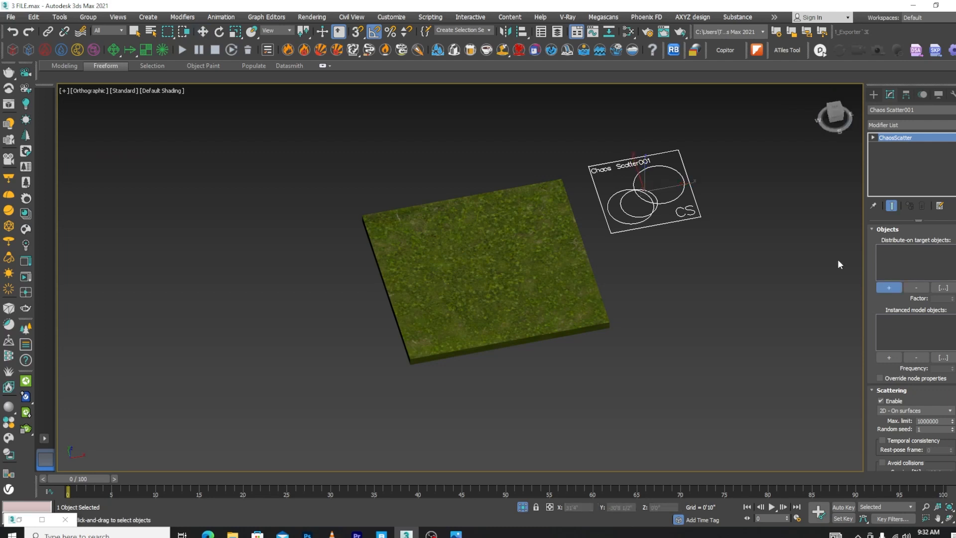
click(508, 285)
Add grass variants Var17, Var14, Var15, Var16 and the larger group of scattered blades as the scatter's instanced models
click(888, 357)
scroll(731, 348, down, 5)
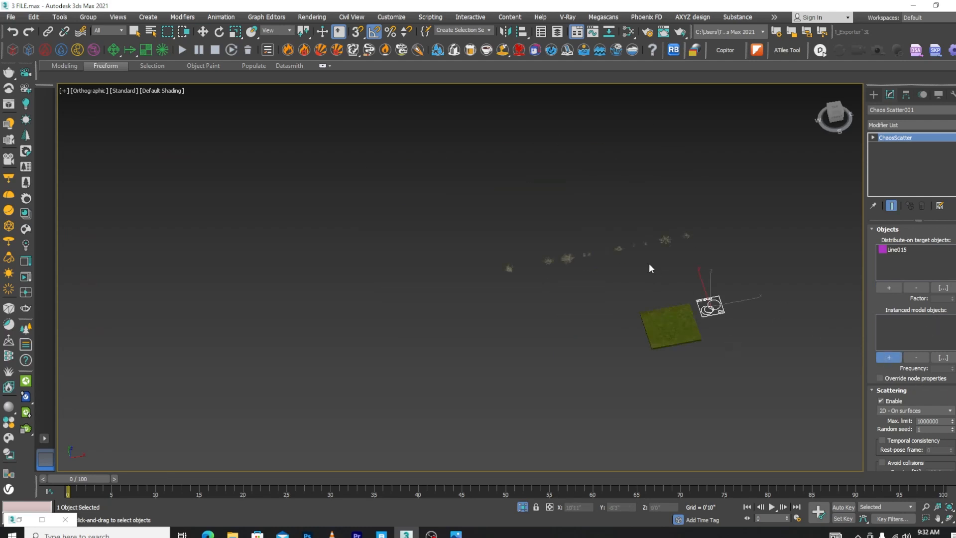
scroll(649, 263, up, 8)
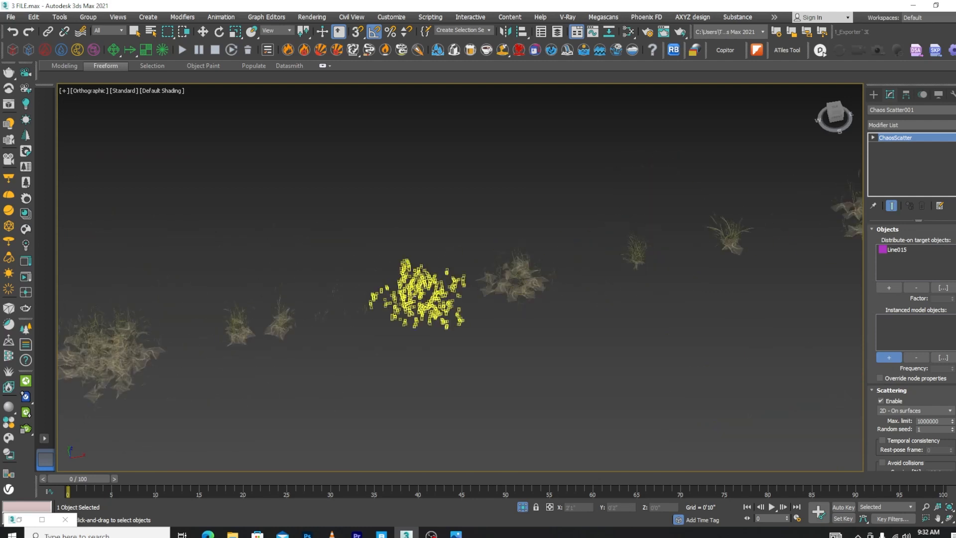
scroll(361, 302, up, 3)
click(365, 312)
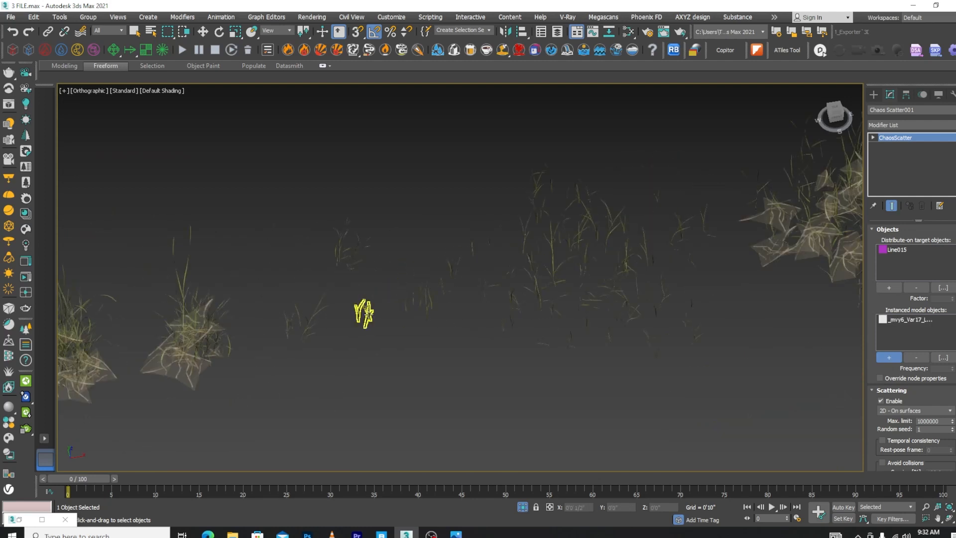
click(422, 296)
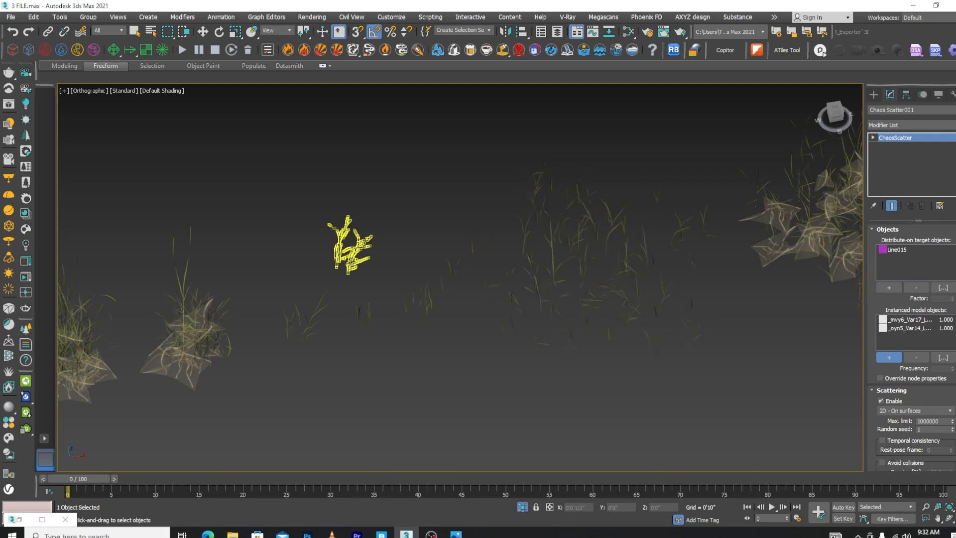
click(349, 245)
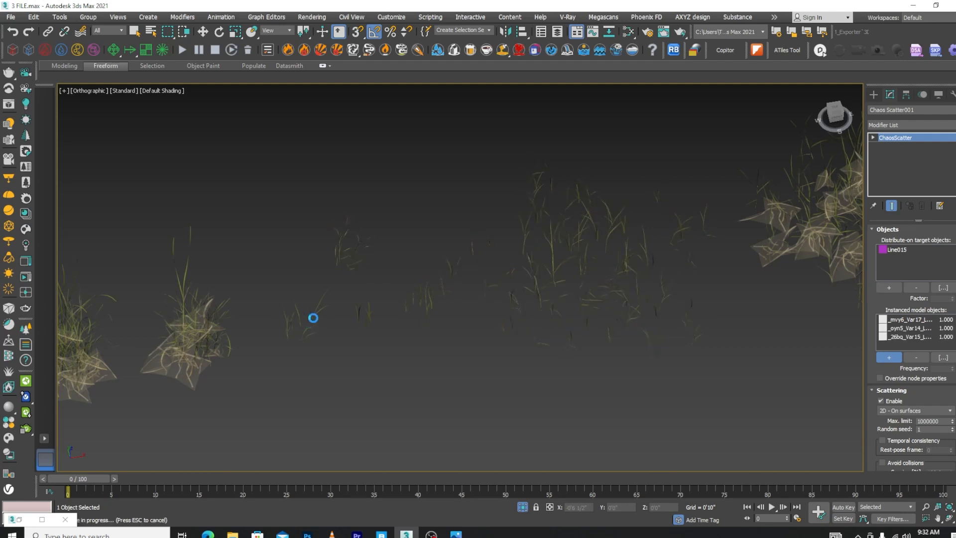
click(309, 324)
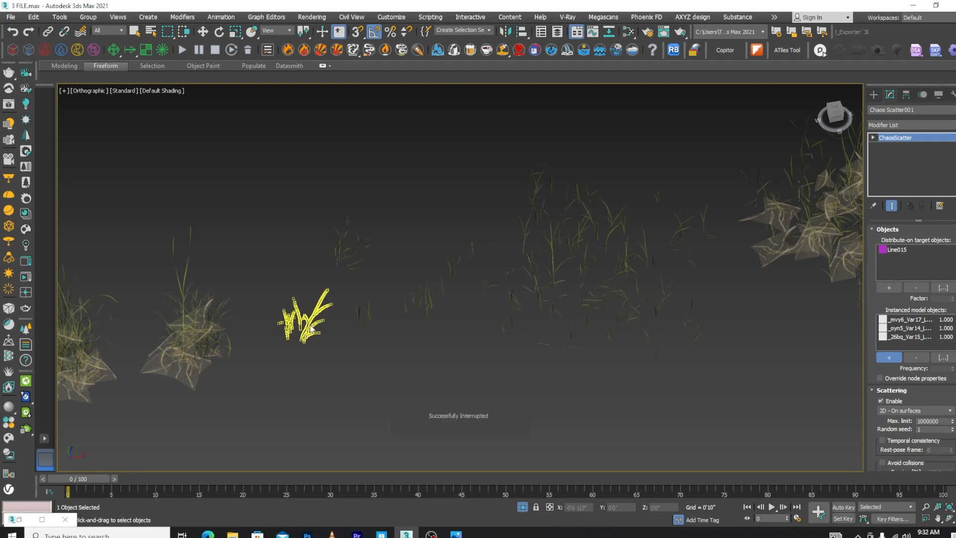
click(572, 269)
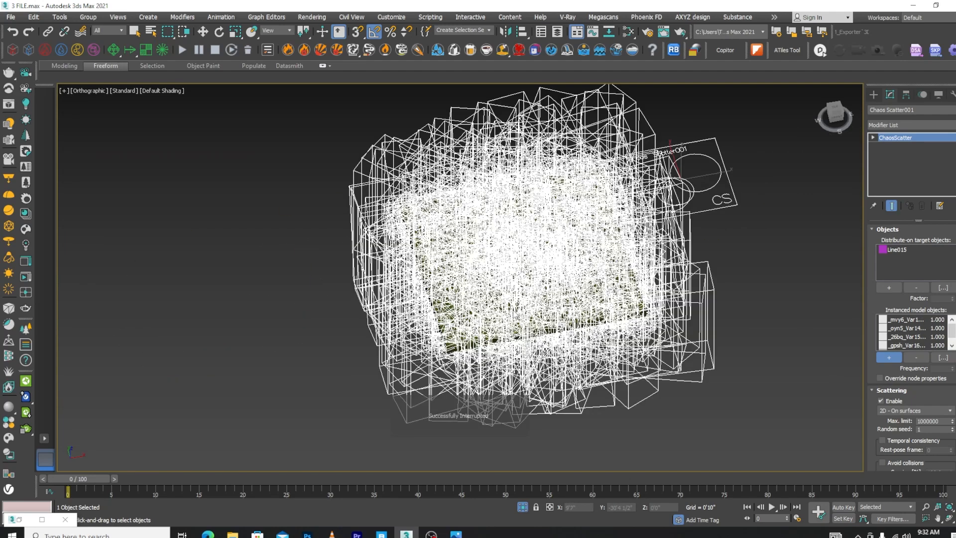
Set the random distribution count of the scatter's surface scattering to 500
scroll(514, 282, down, 2)
alt+middle_drag(611, 348, 643, 319)
scroll(539, 275, up, 3)
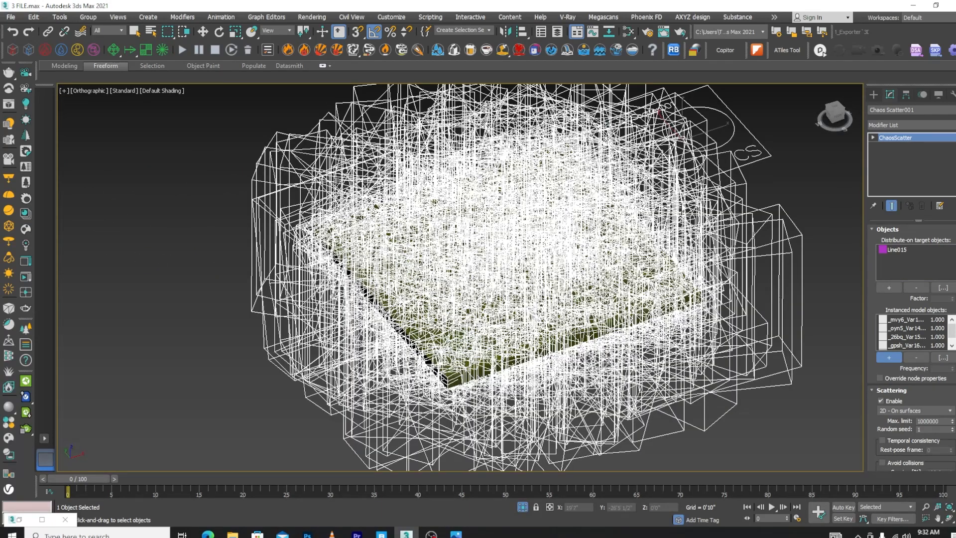
scroll(429, 222, down, 2)
scroll(911, 348, down, 10)
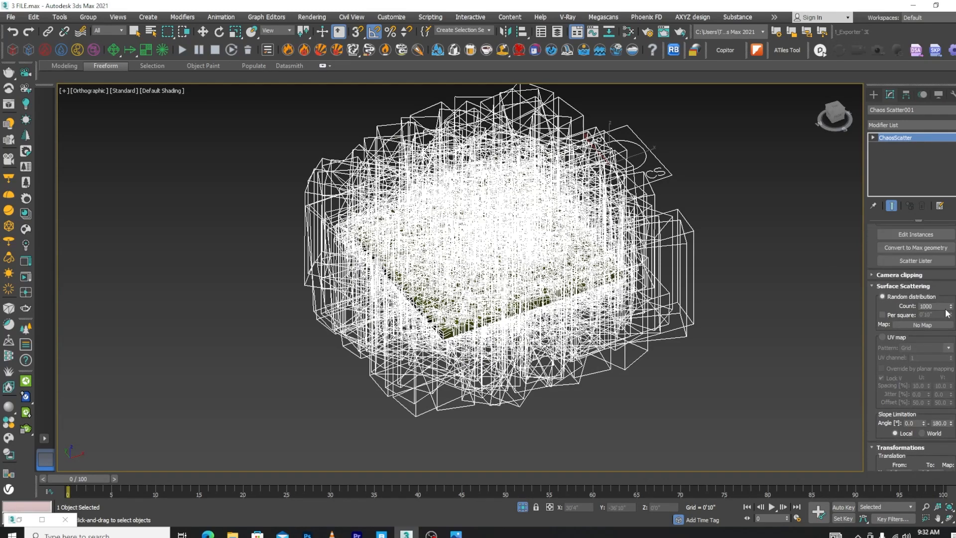
double_click(929, 306)
key(w)
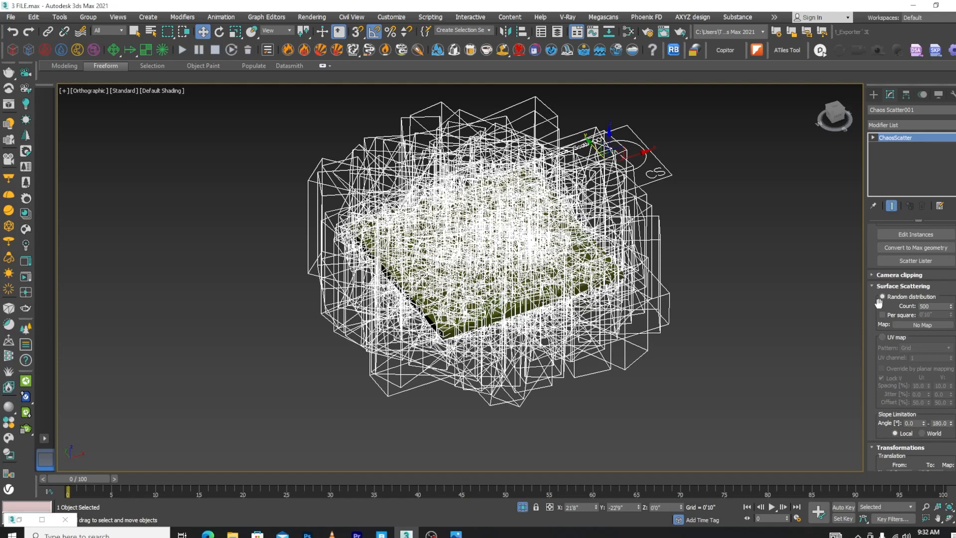
Enable per-square density for the random distribution and set the square's edge length to 1'0"
click(882, 315)
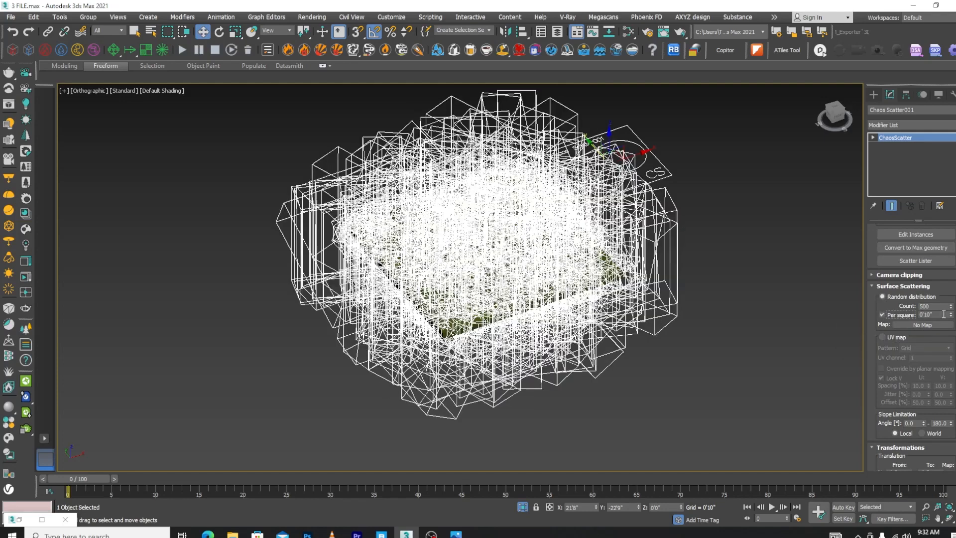
text(50)
key(Return)
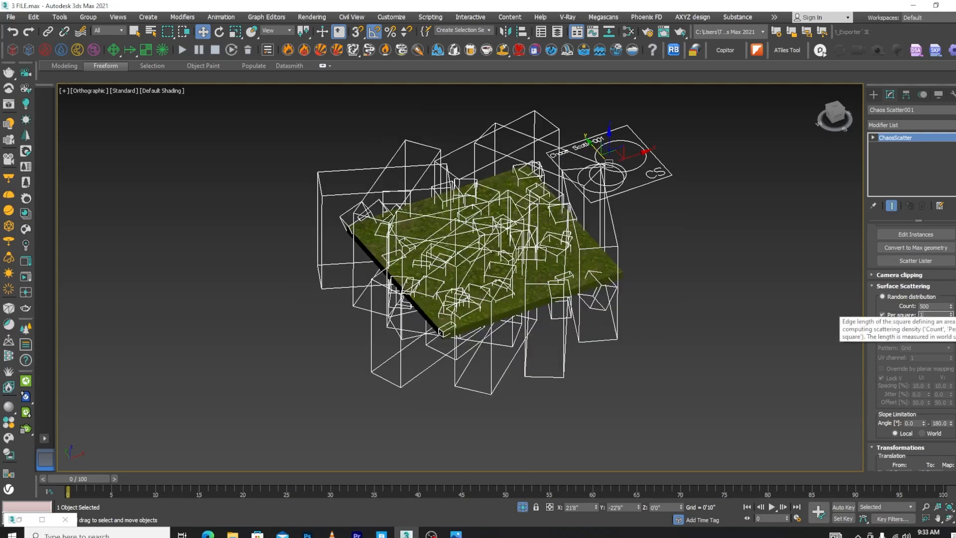
text(1)
key(Return)
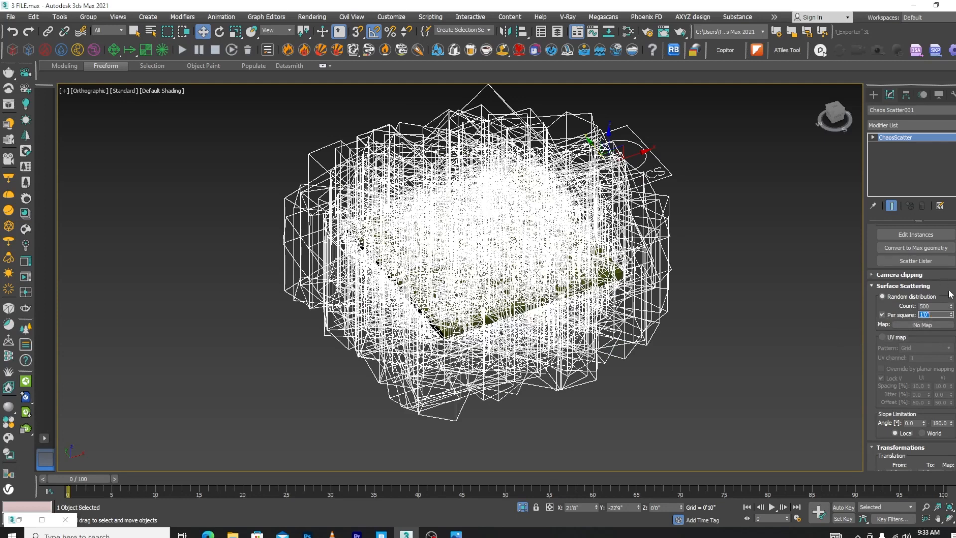
Set the scatter's uniform scale range to 10% for both the From and To values
scroll(912, 347, down, 10)
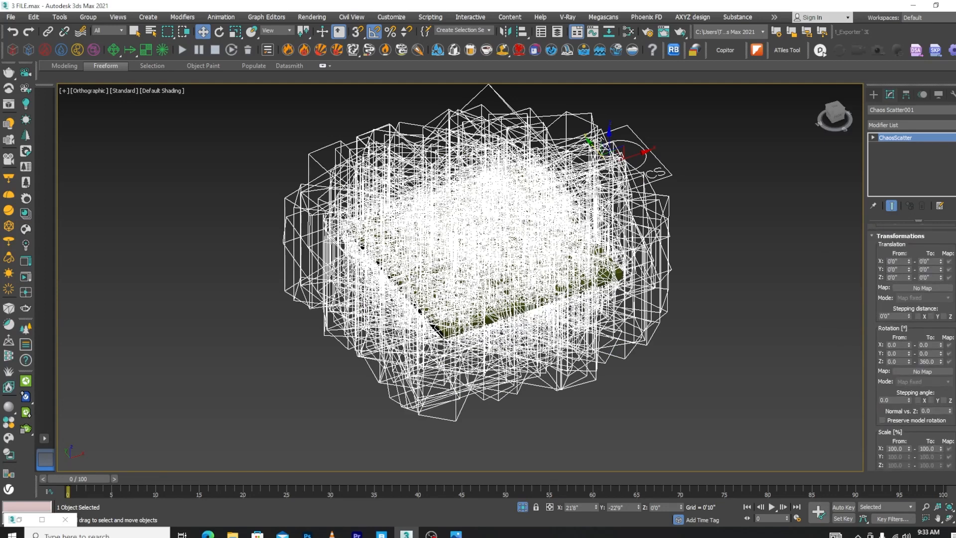
scroll(911, 346, down, 10)
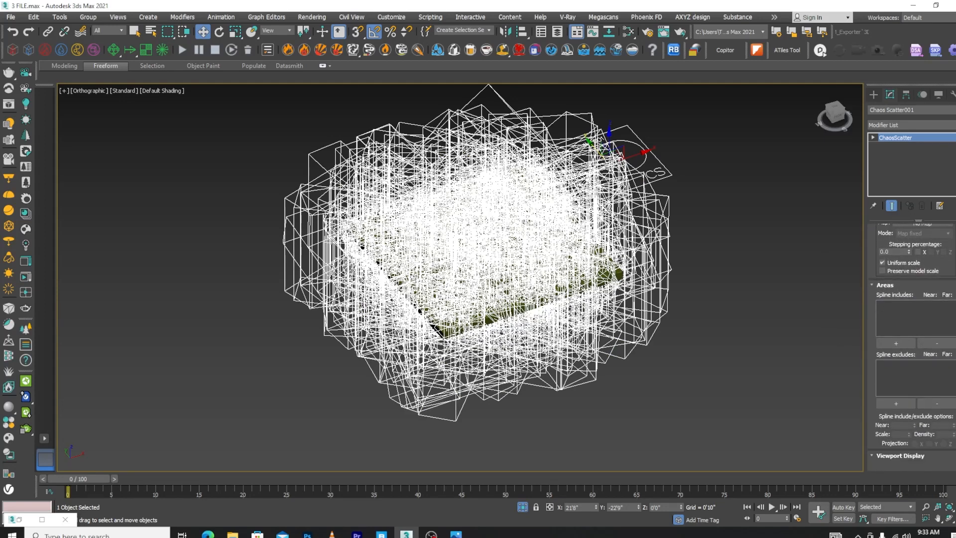
scroll(911, 347, up, 10)
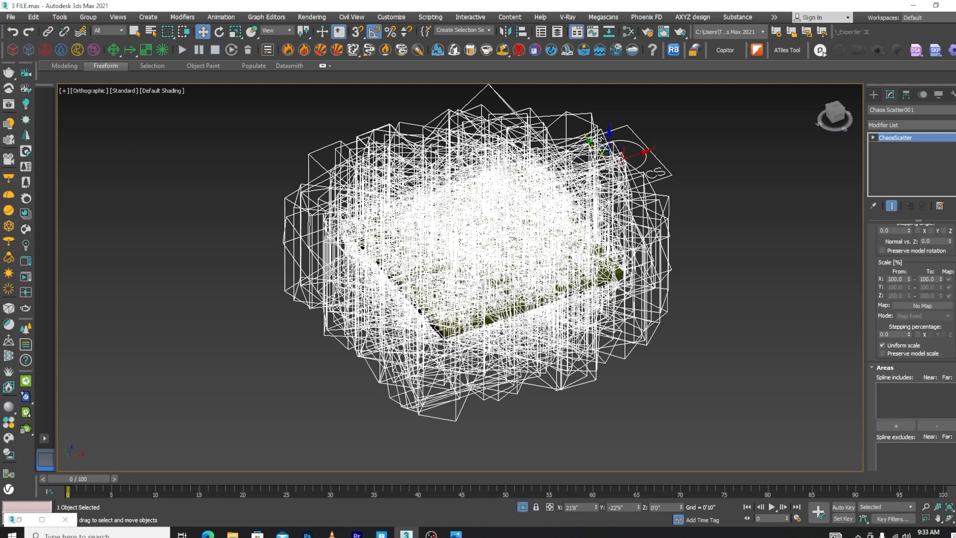
scroll(911, 347, up, 5)
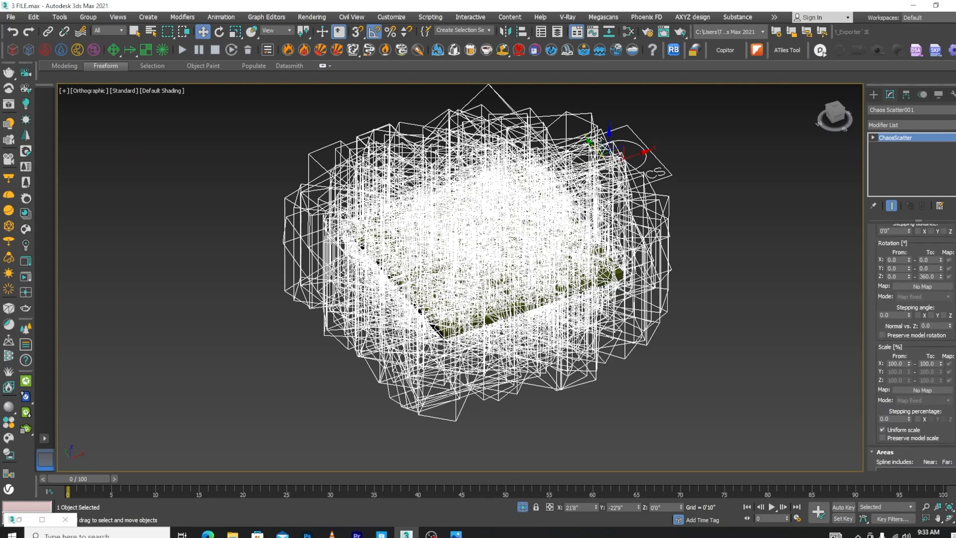
scroll(911, 358, up, 1)
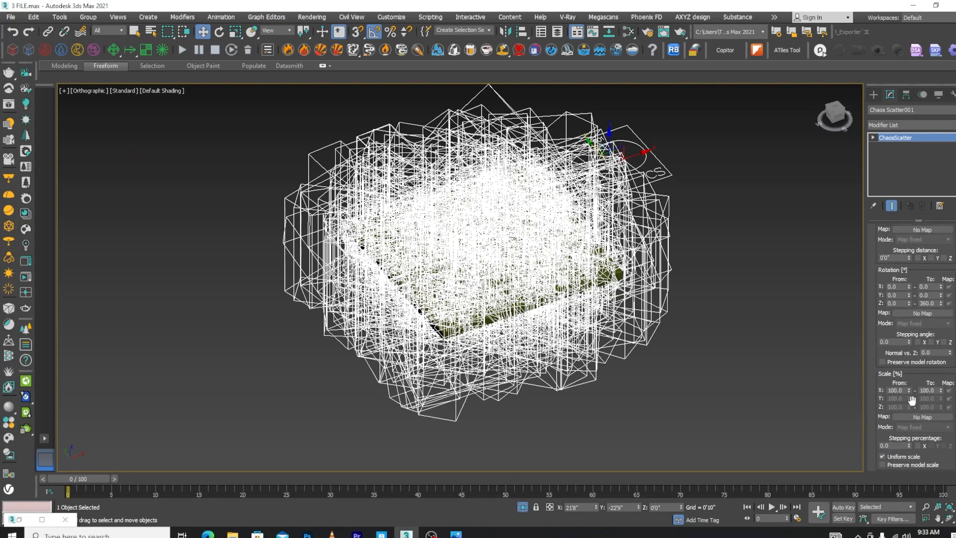
double_click(935, 390)
text(10)
key(Return)
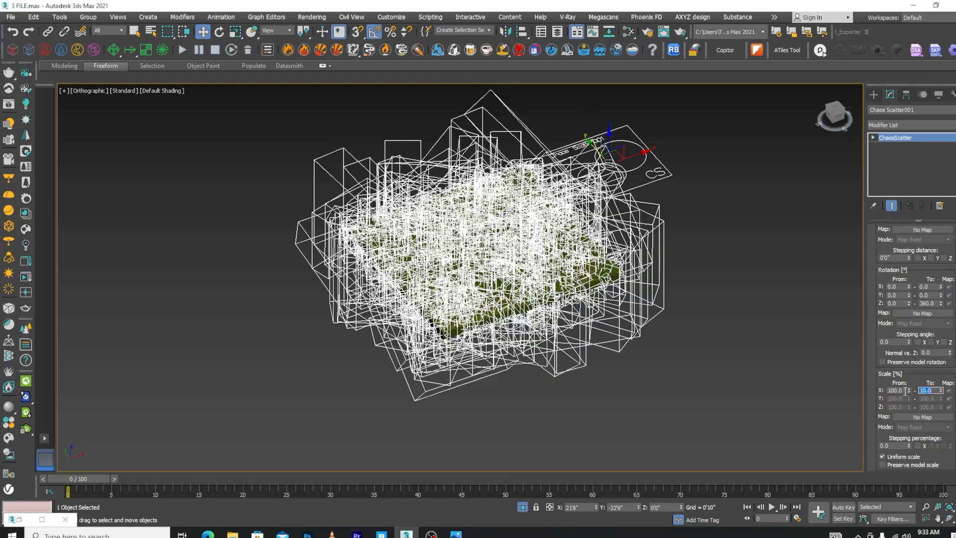
double_click(904, 391)
text(10)
key(Return)
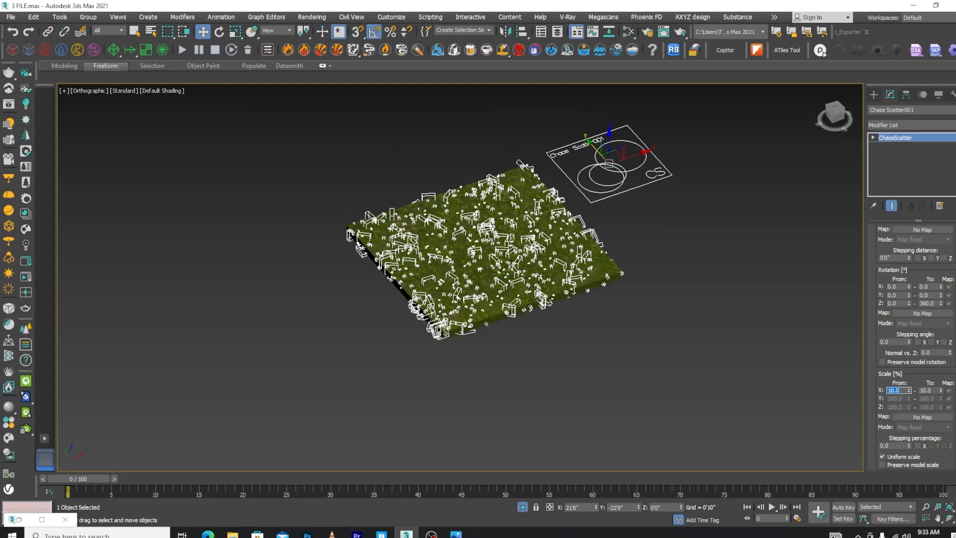
Set the scatter's uniform scale range to 15% for both the From and To values
scroll(498, 277, up, 5)
scroll(497, 276, down, 3)
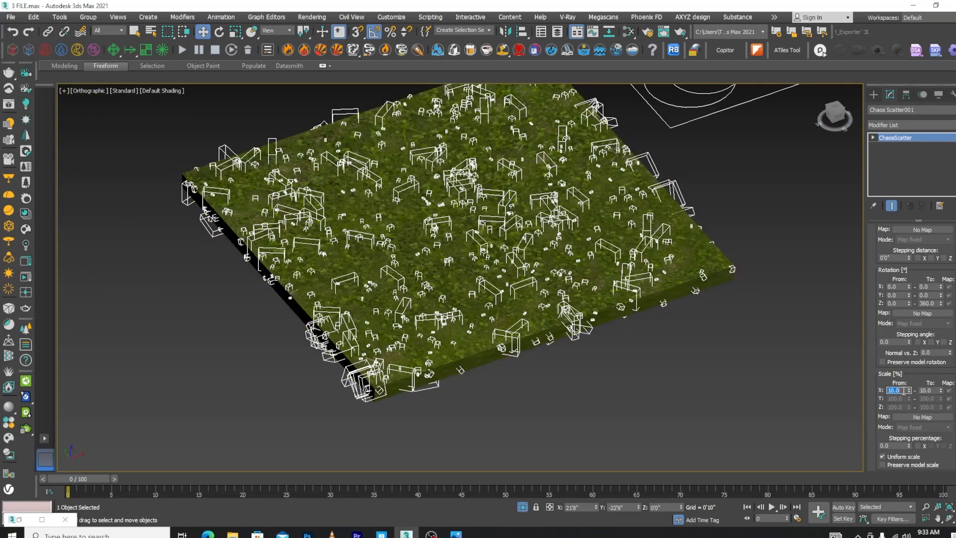
text(15)
key(Return)
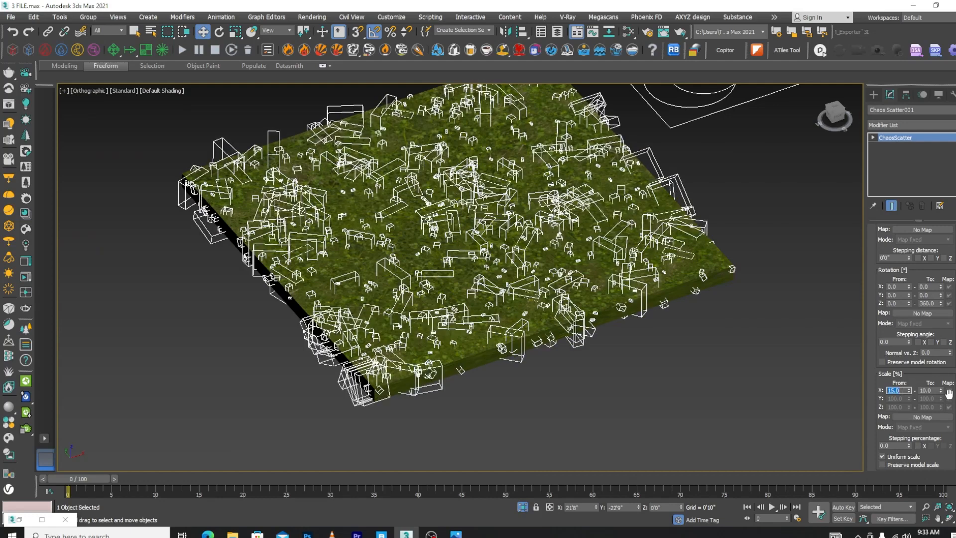
key(Tab)
text(15)
key(Return)
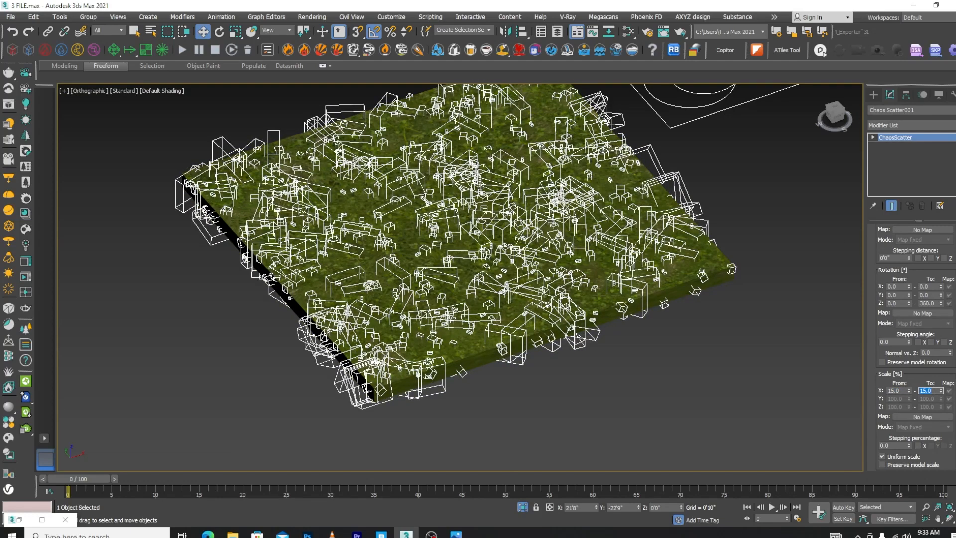
Set the random distribution count in the surface scattering settings to 1000
scroll(911, 349, up, 10)
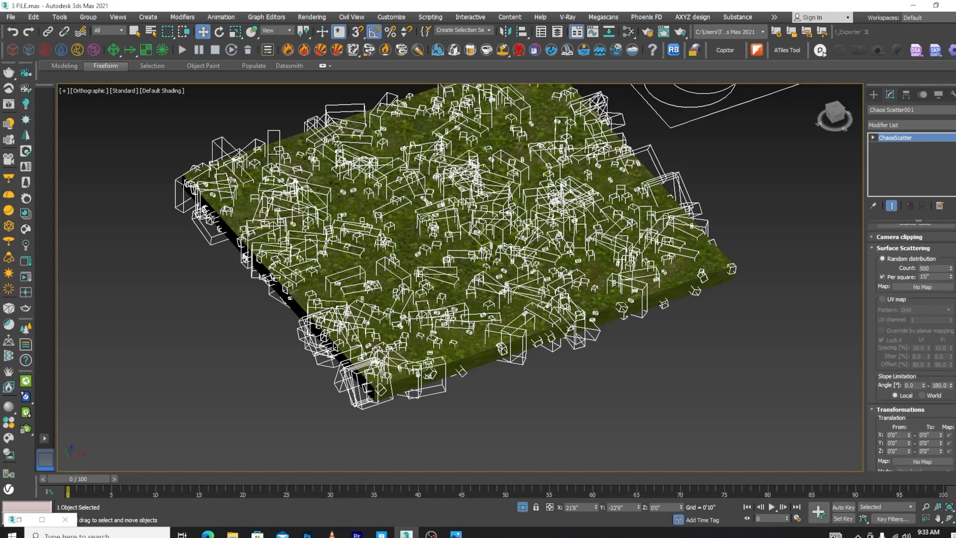
scroll(938, 362, up, 5)
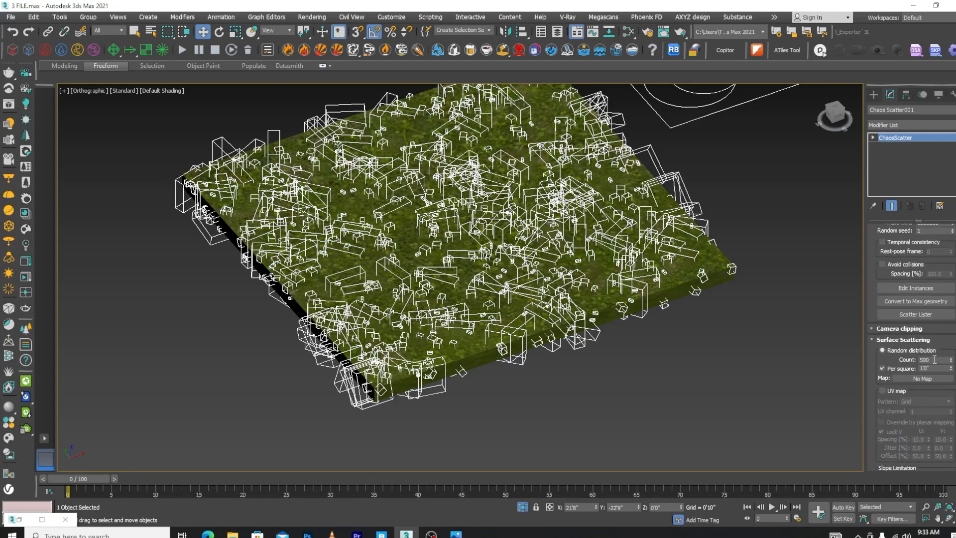
double_click(934, 359)
text(1000)
key(Return)
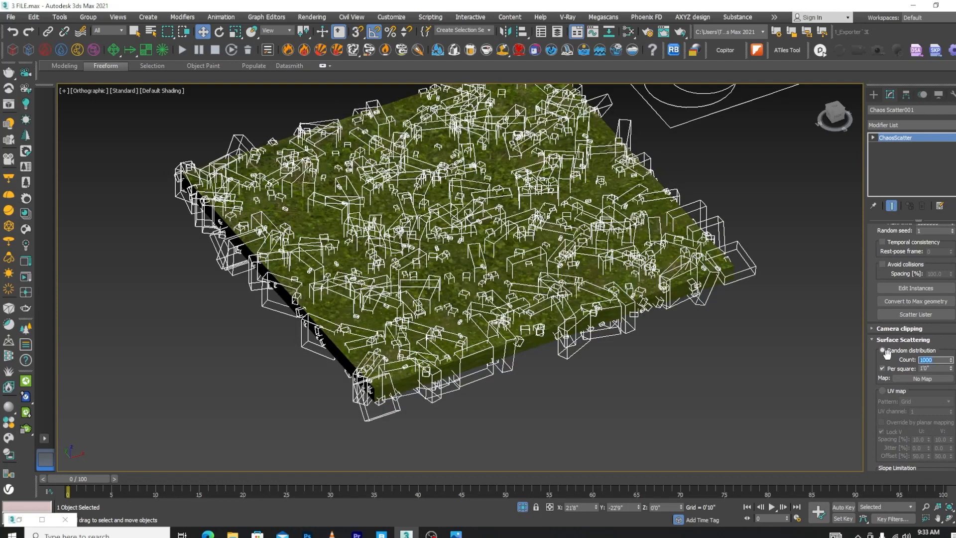
Set the random distribution count in the surface scattering settings to 5000 and check the coverage on the slab
text(20000)
key(BackSpace)
key(Return)
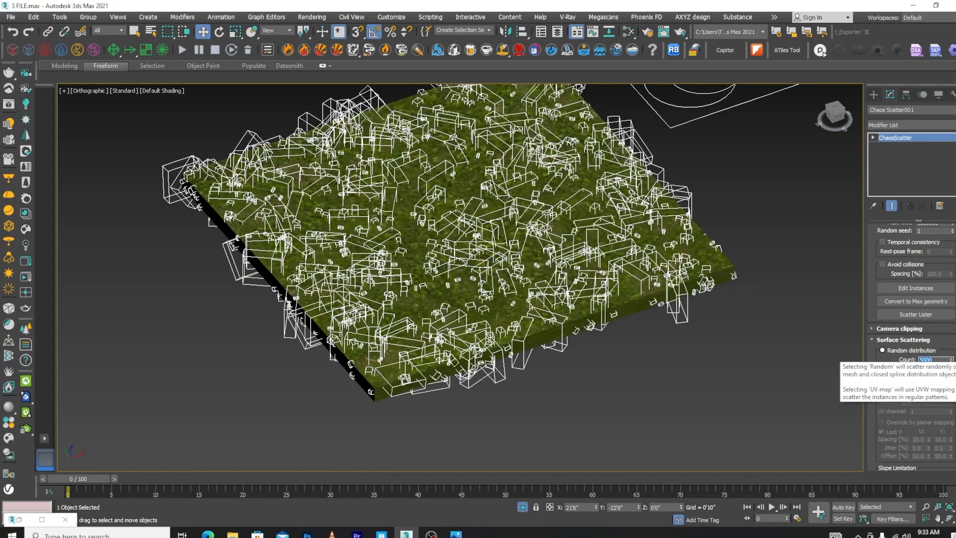
scroll(685, 327, down, 5)
alt+middle_drag(664, 300, 663, 285)
scroll(607, 269, up, 6)
scroll(603, 309, down, 3)
alt+middle_drag(602, 328, 596, 394)
scroll(911, 343, down, 8)
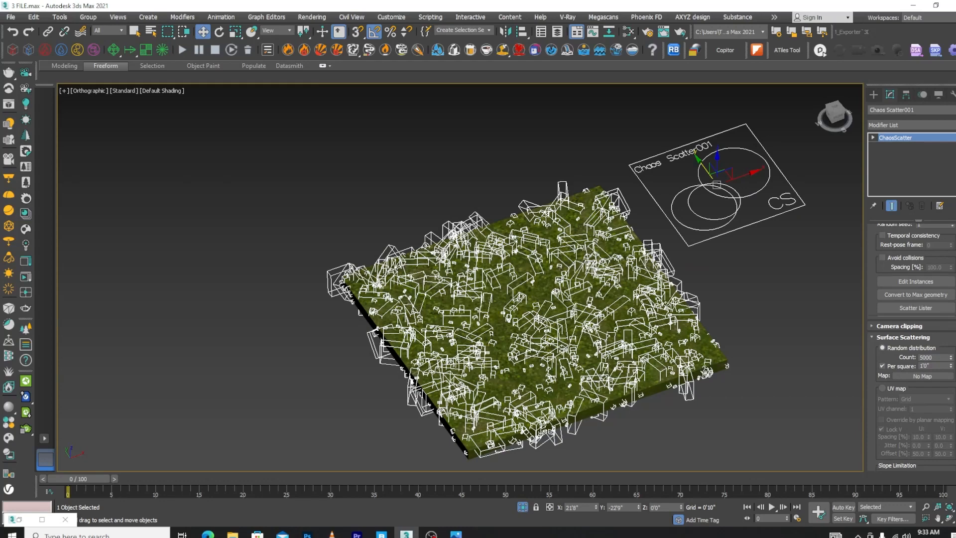
Try the Dot, Box and Wire box preview types for the scattered instances, and set the viewport preview to Full
scroll(911, 343, down, 4)
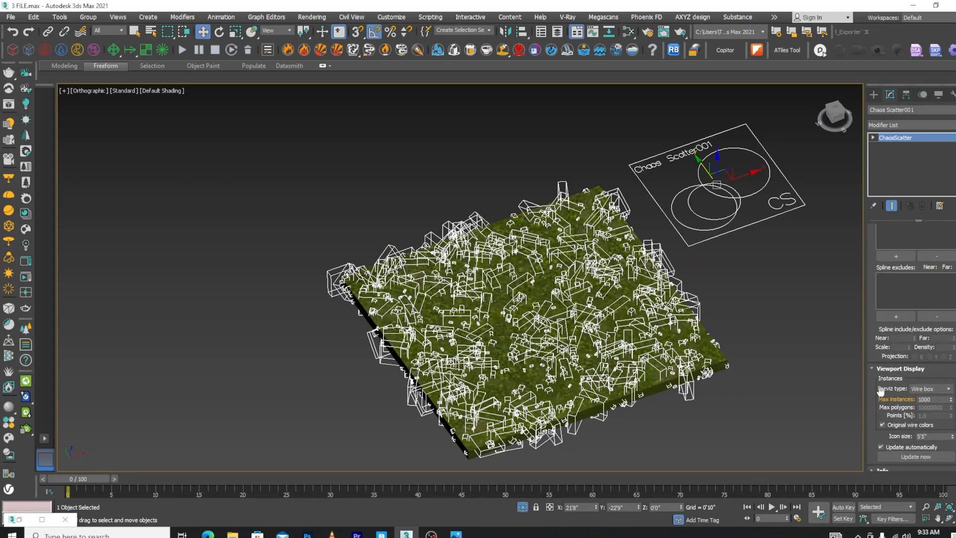
click(942, 389)
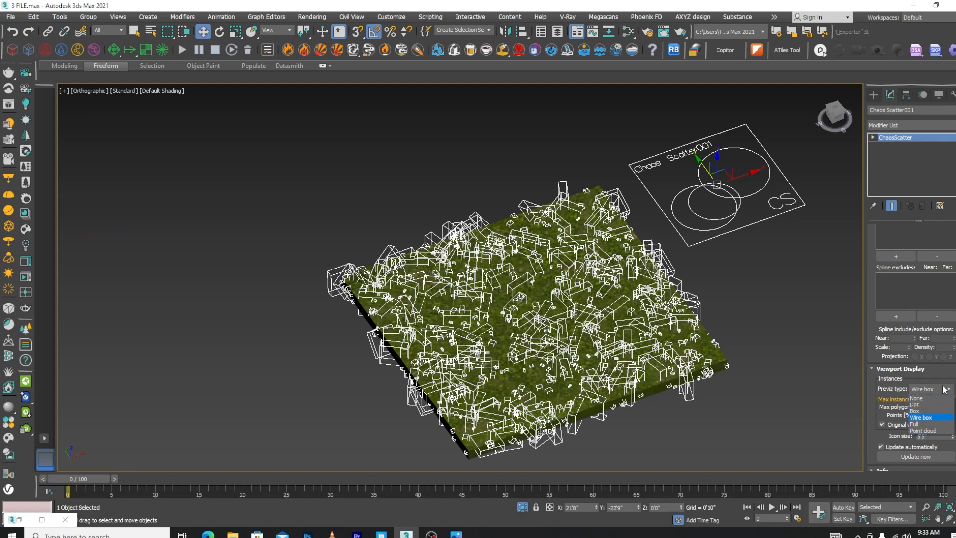
click(922, 407)
click(947, 390)
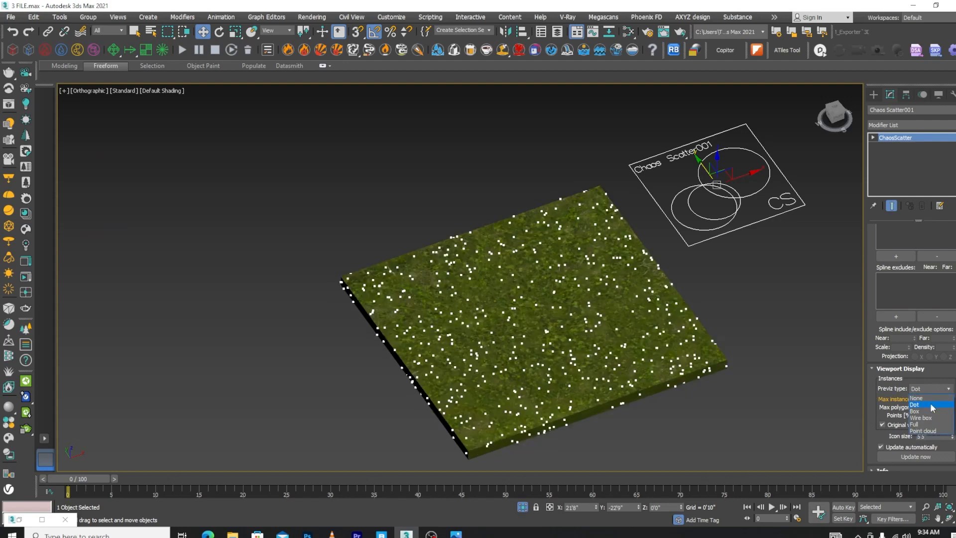
click(922, 411)
click(947, 389)
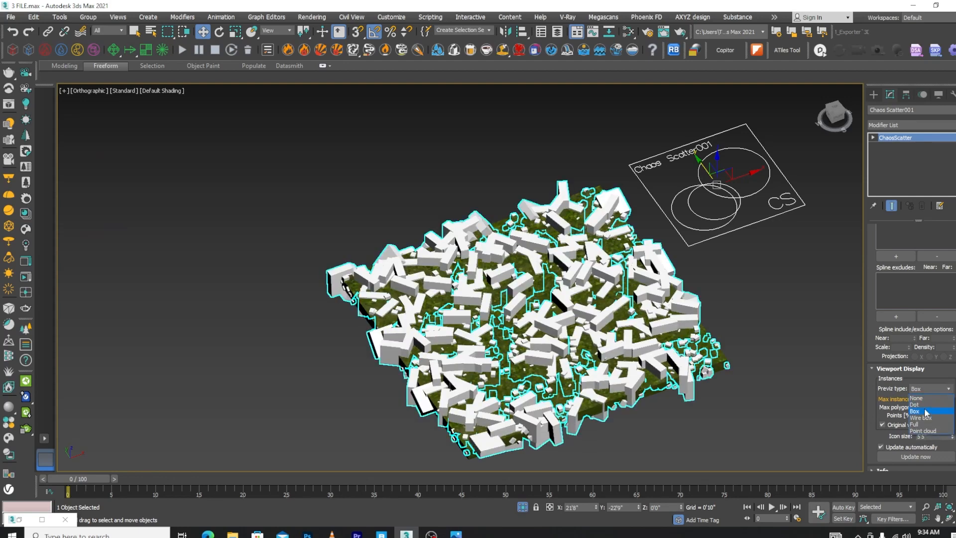
click(922, 418)
click(947, 390)
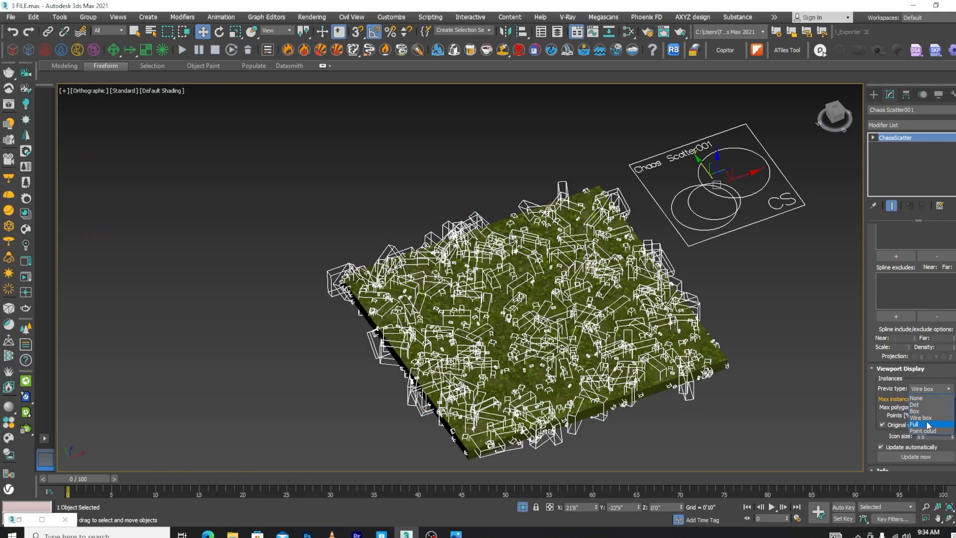
click(921, 424)
scroll(604, 344, up, 10)
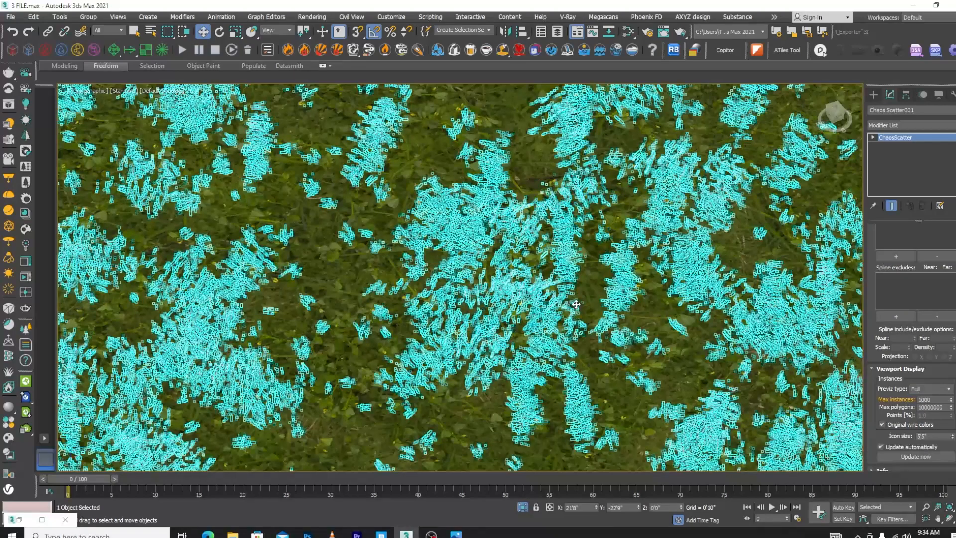
scroll(604, 344, down, 10)
alt+middle_drag(604, 344, 668, 396)
click(668, 391)
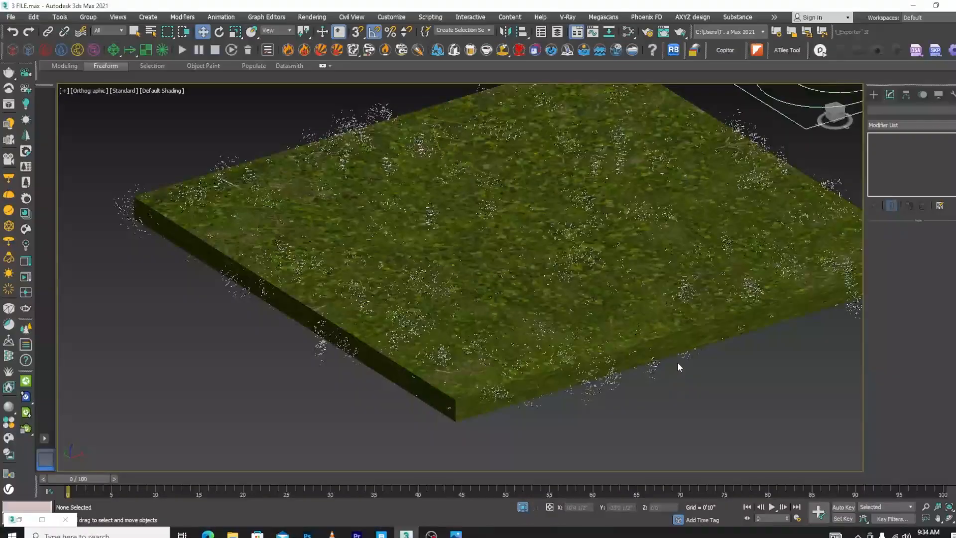
Select the Chaos Scatter object, check the grass from the left view, and raise the object to about Z 0'6 1/2"
scroll(677, 363, up, 6)
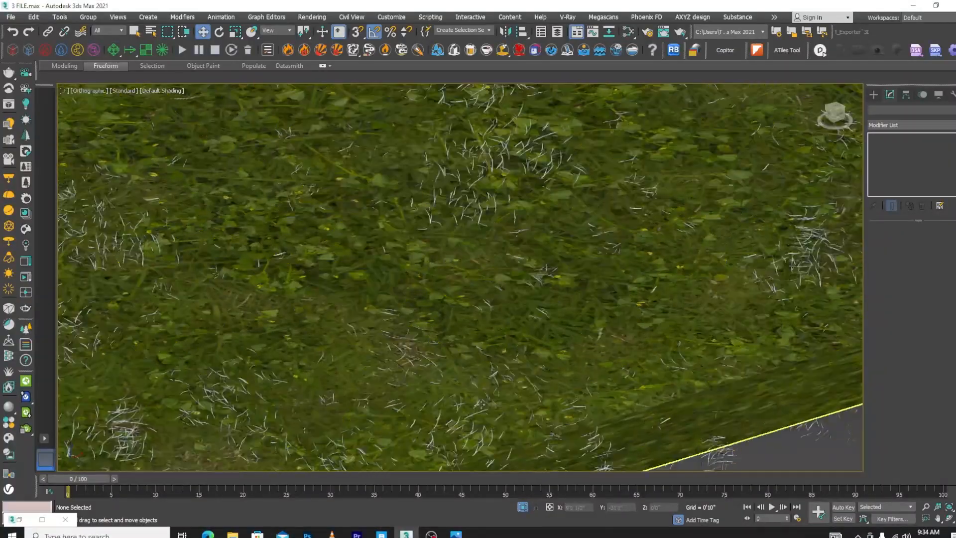
click(481, 405)
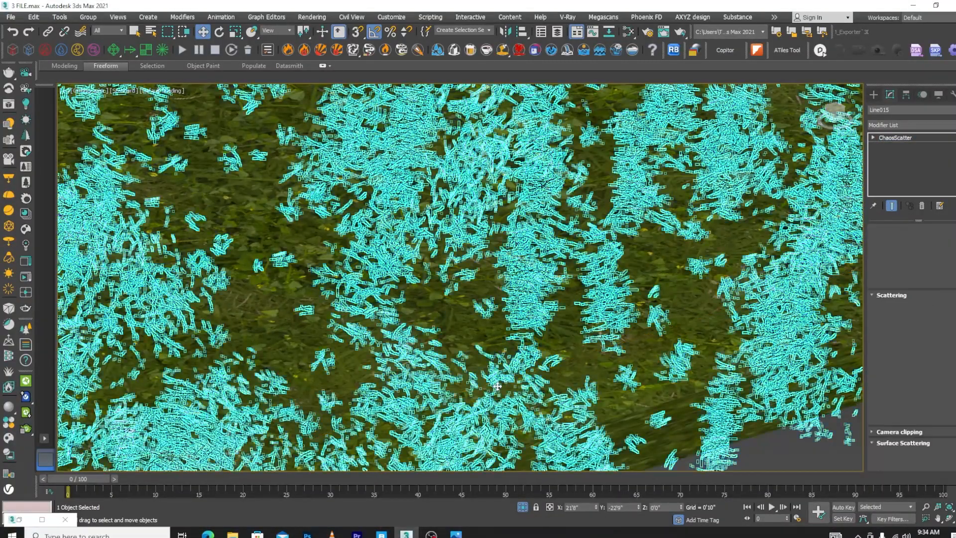
key(l)
scroll(578, 289, down, 6)
scroll(583, 340, up, 10)
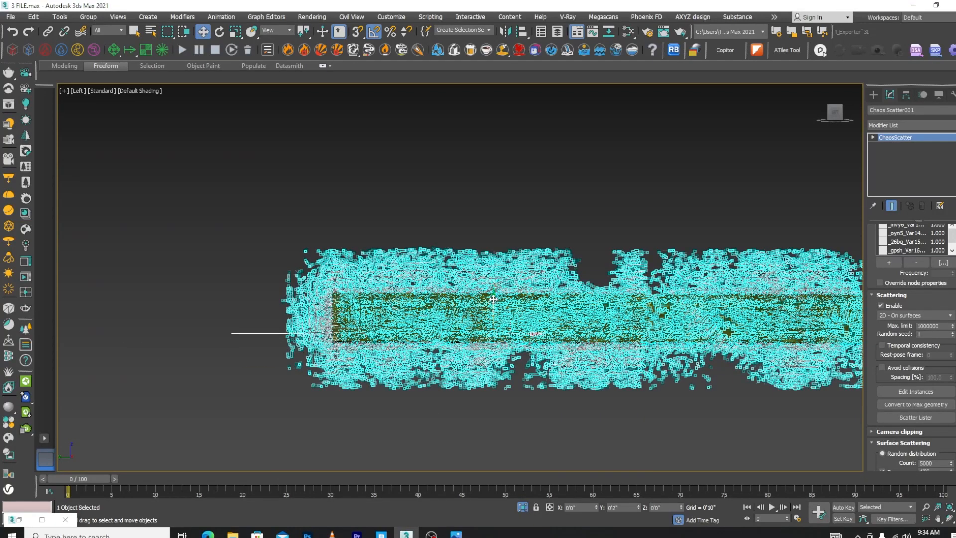
scroll(492, 308, down, 5)
alt+middle_drag(542, 293, 631, 251)
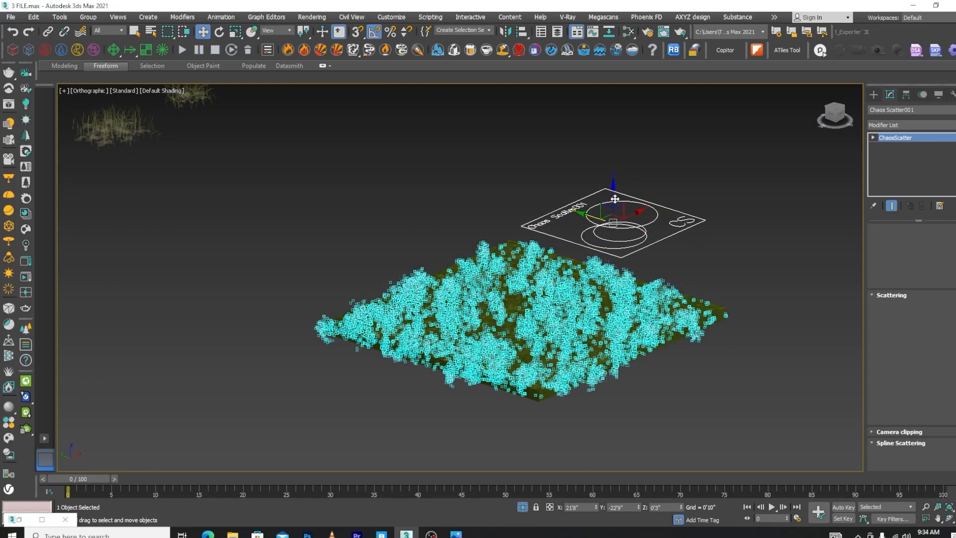
alt+middle_drag(728, 344, 686, 392)
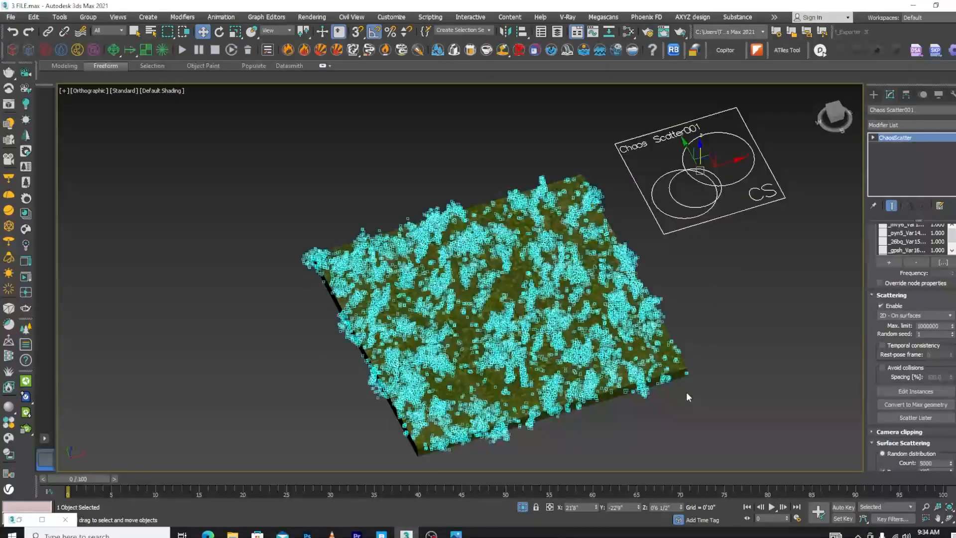
click(686, 392)
Examine the scattered grass blades up close, and delete the Chaos Scatter object from the scene
scroll(689, 378, up, 8)
scroll(690, 360, up, 3)
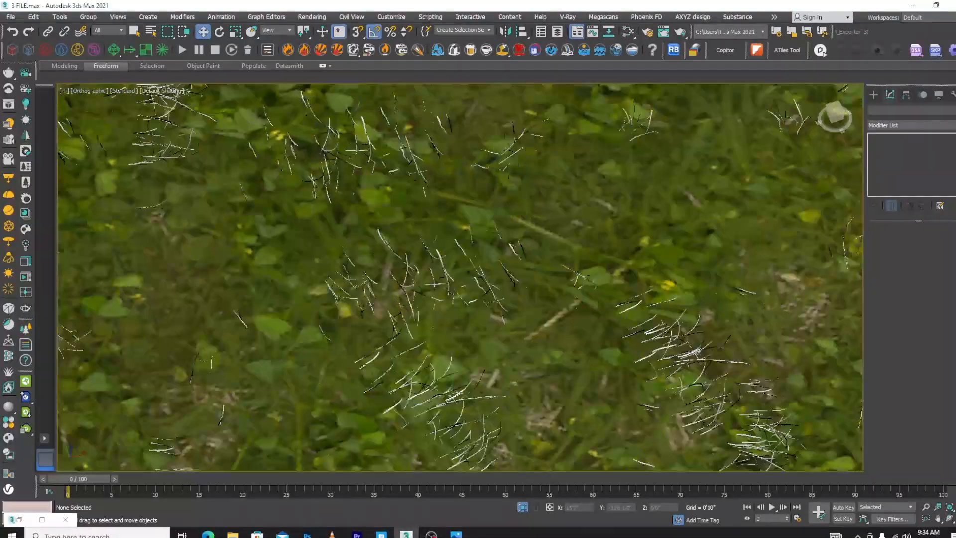
click(688, 359)
scroll(616, 256, down, 8)
alt+middle_drag(647, 359, 659, 303)
middle_drag(788, 179, 739, 259)
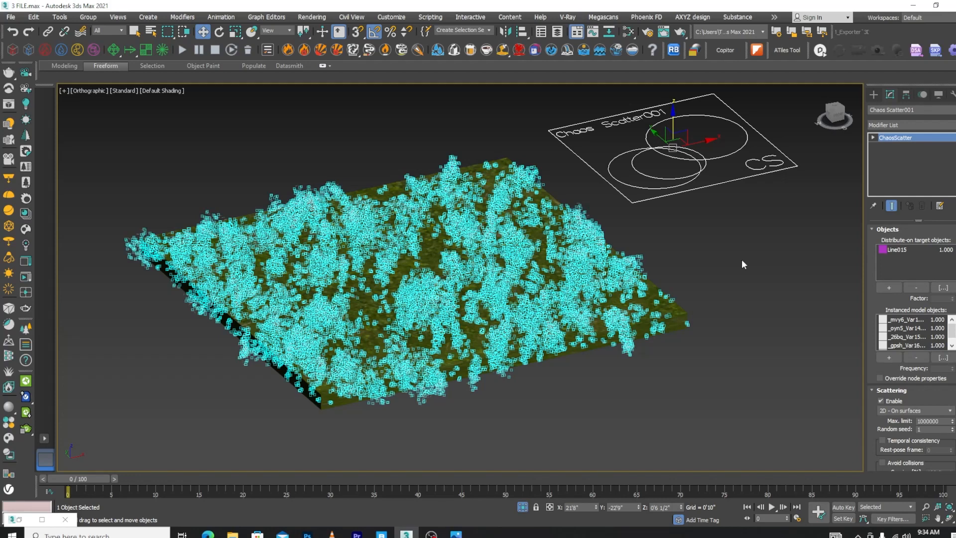
key(Delete)
Select the grass-textured slab Line015 and import the downloaded Grass Lawn 001 preset from the Chaos Cosmos Browser
click(357, 306)
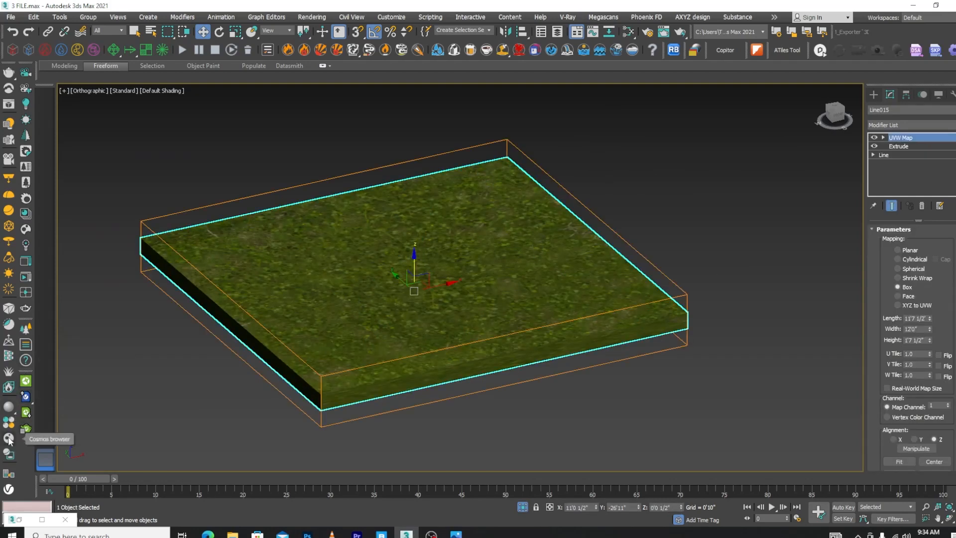
click(25, 396)
drag(385, 28, 610, 12)
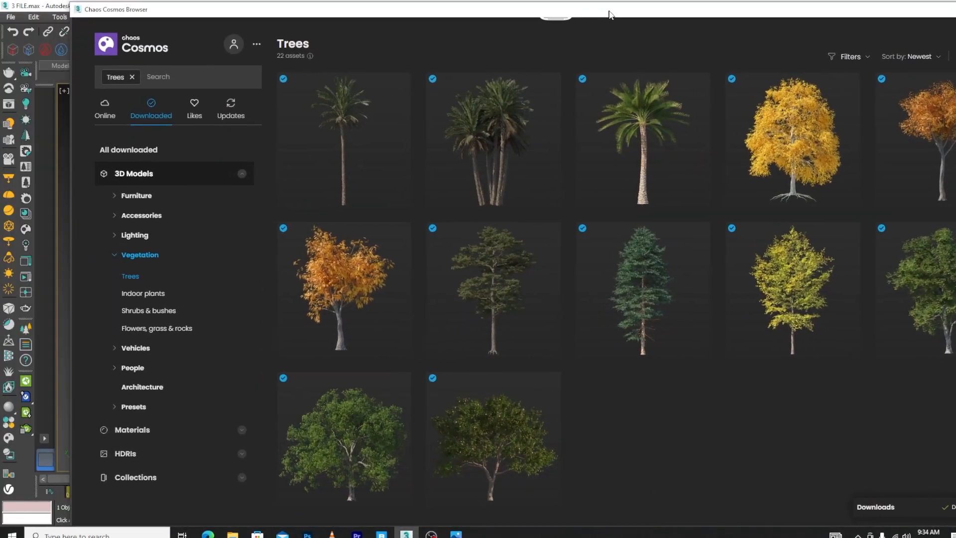
click(136, 406)
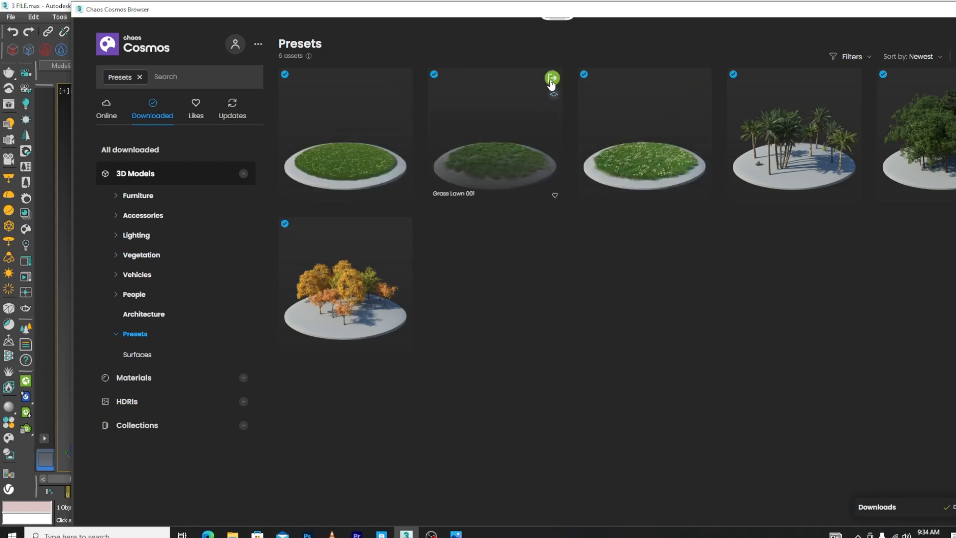
click(552, 79)
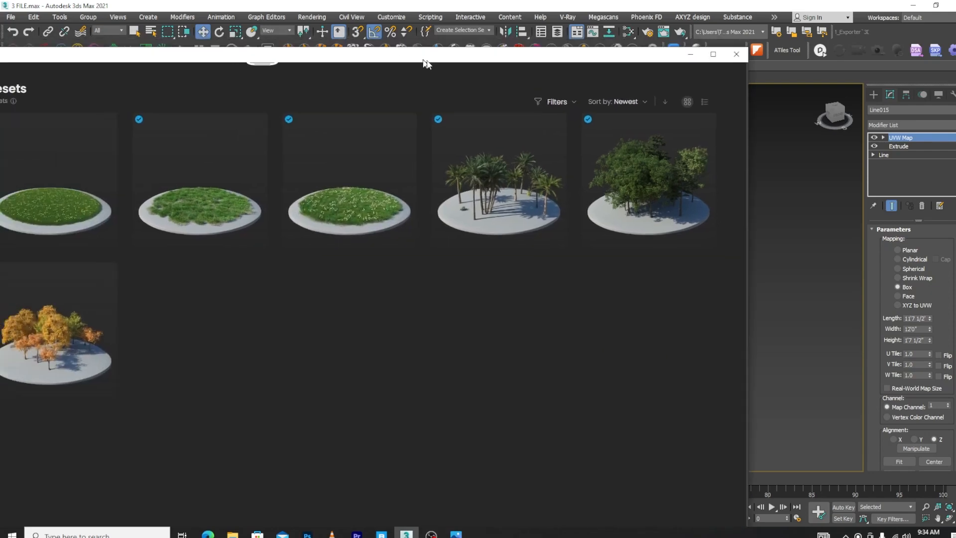
Apply the Grass Lawn 001 scatter to slab Line015, minimize the Cosmos browser, and check the scattered instances on the slab
click(304, 136)
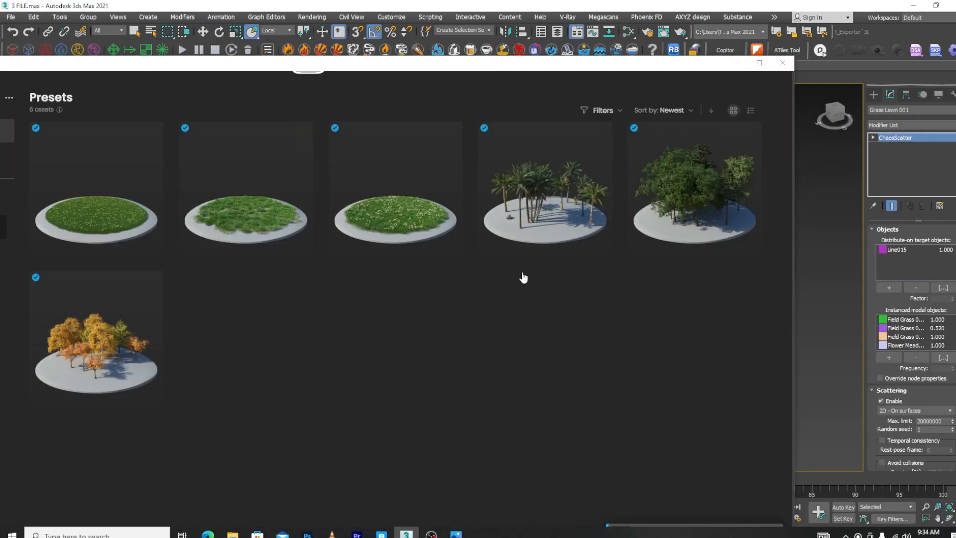
click(735, 63)
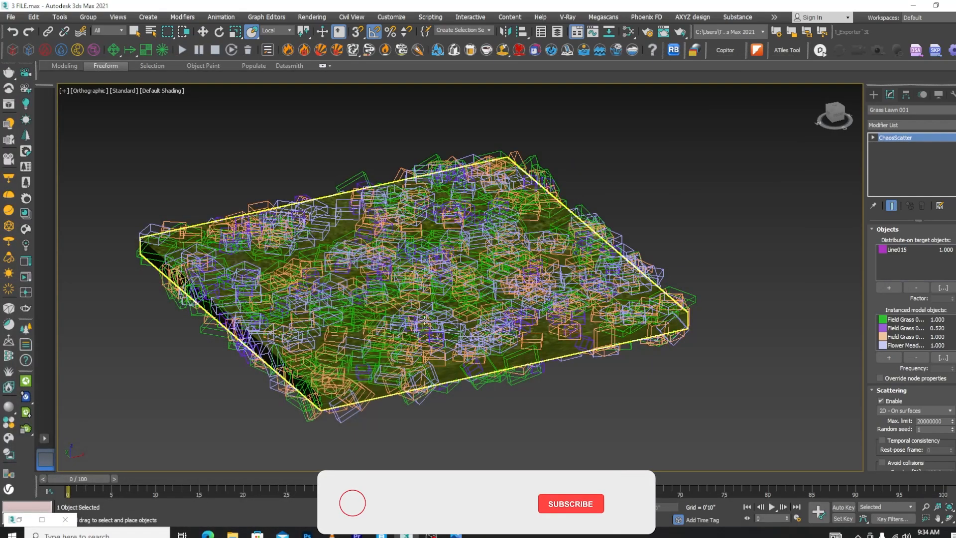
alt+middle_drag(525, 390, 535, 269)
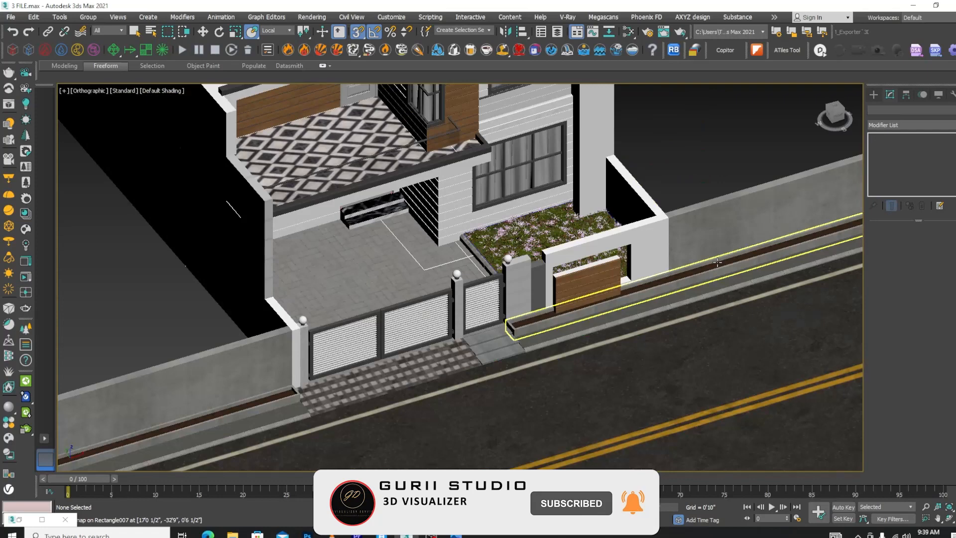
middle_drag(717, 262, 622, 292)
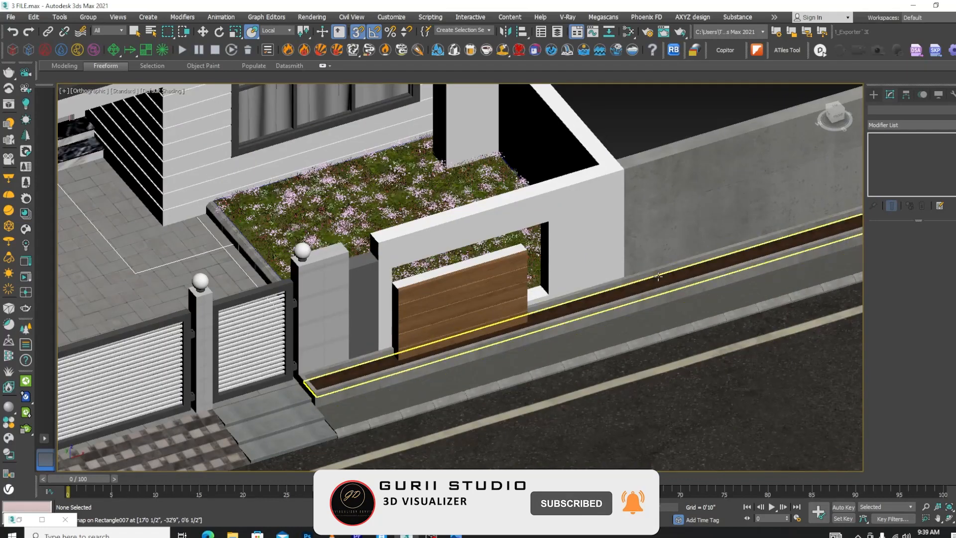
Isolate the brown soil strip Plane007 in the long planter along the boundary wall, and clear the selection
click(605, 297)
scroll(606, 297, down, 3)
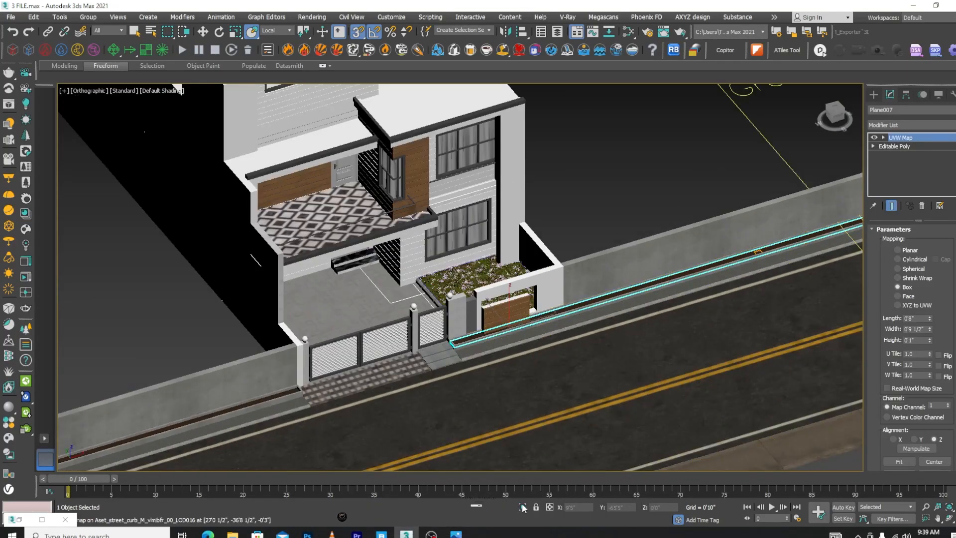
key(alt+q)
click(480, 437)
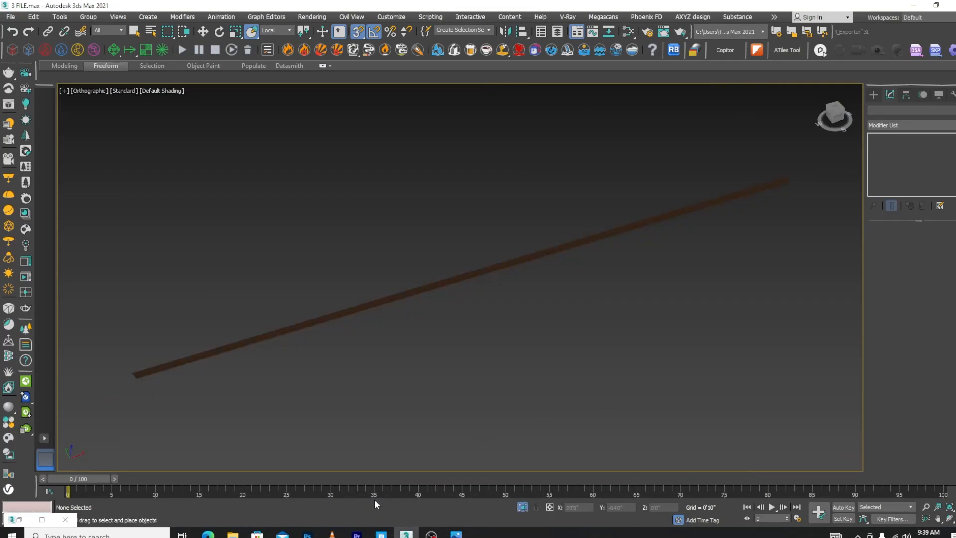
Switch to Quixel Bridge and browse the local Megascans assets for a planter plant, down to Lady Fern
click(382, 533)
scroll(458, 277, down, 5)
scroll(401, 245, up, 6)
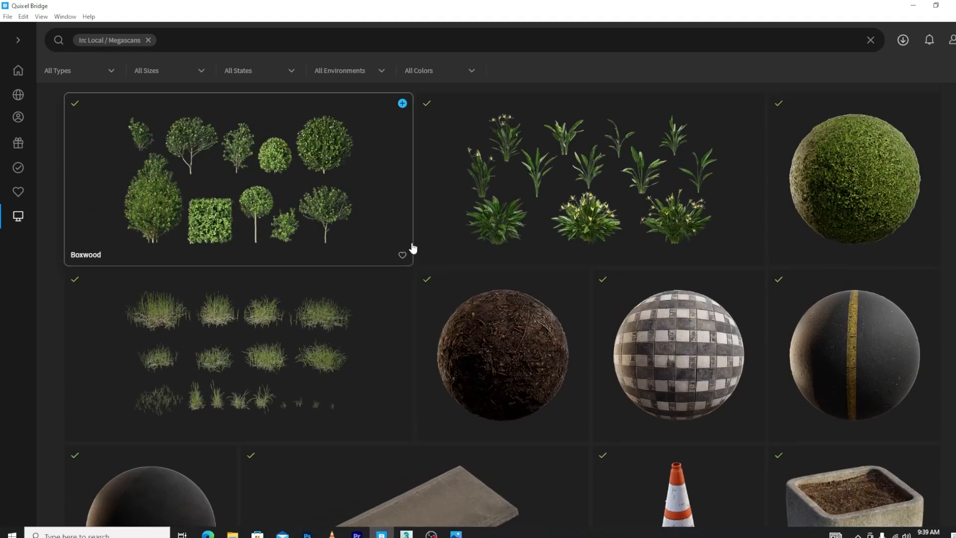
scroll(363, 216, down, 10)
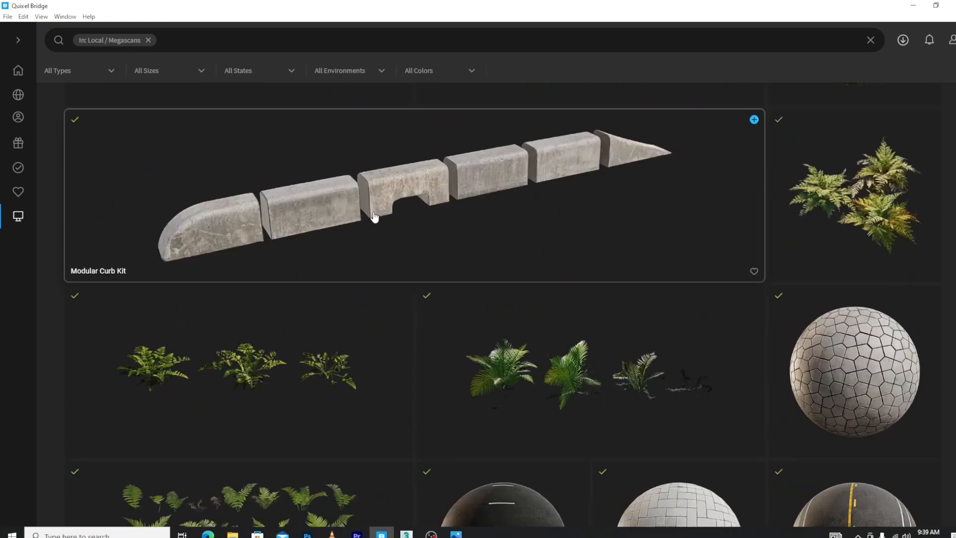
scroll(375, 217, up, 10)
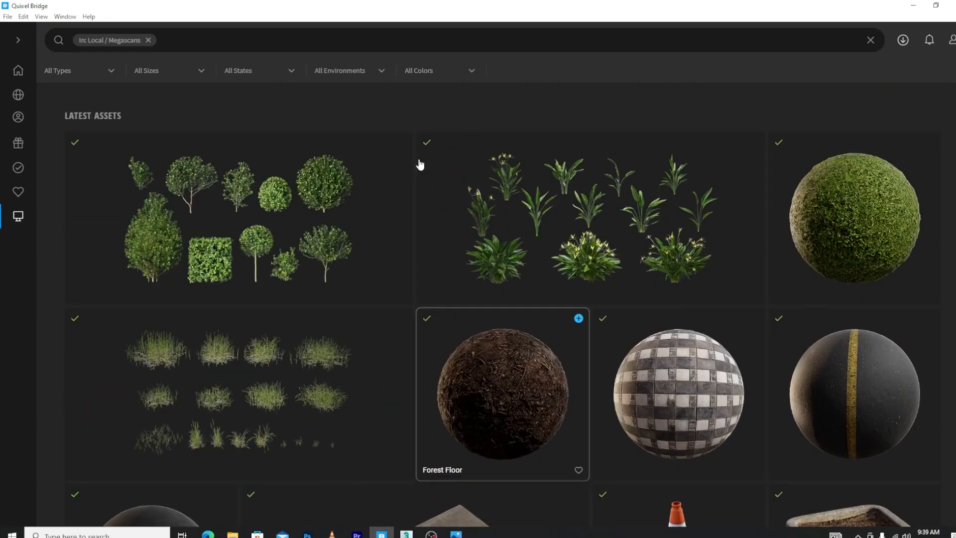
scroll(734, 145, down, 8)
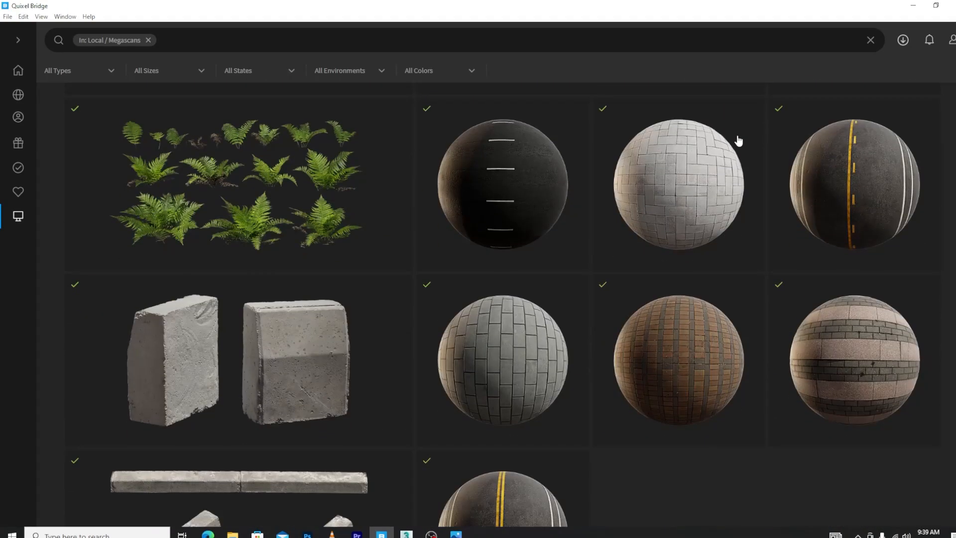
mouse_move(348, 156)
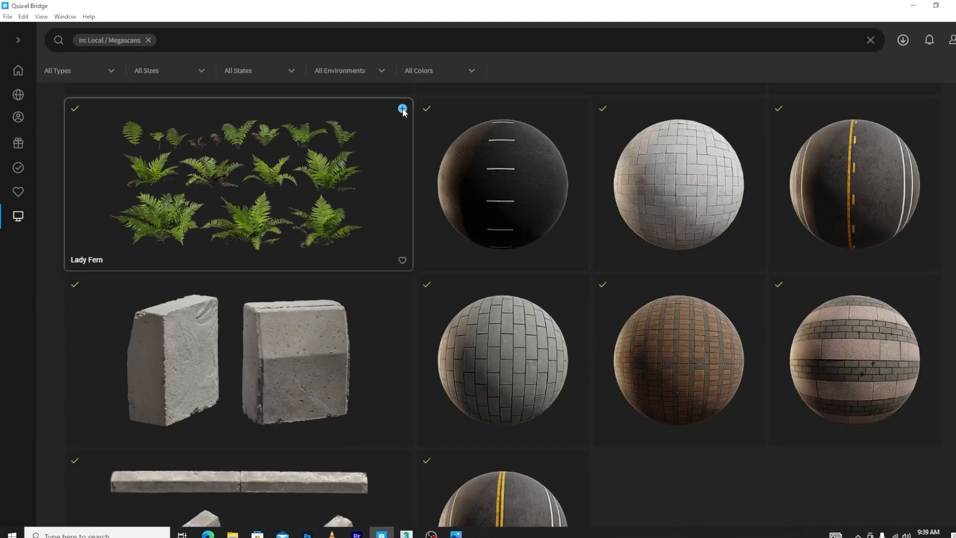
click(407, 533)
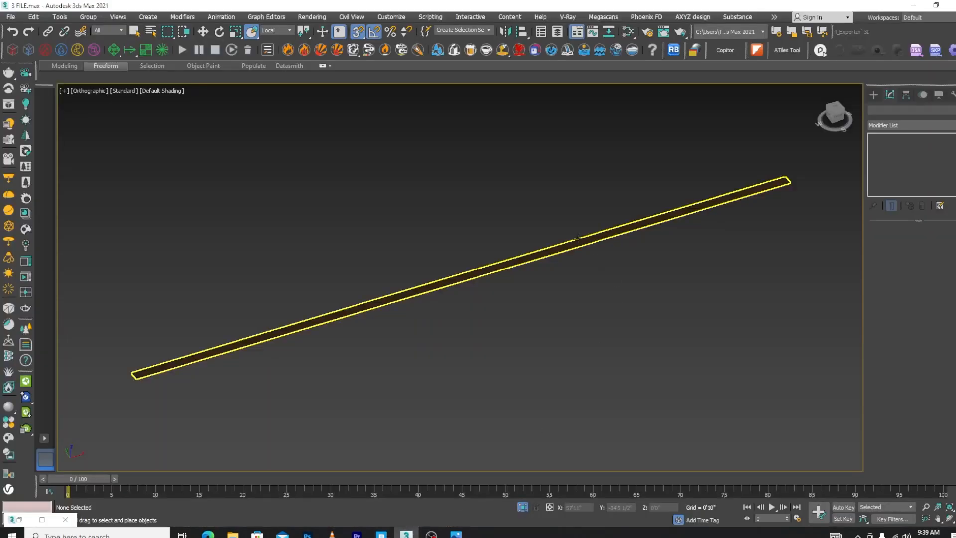
Open the Slate Material Editor at full size and find an empty area beside the existing material nodes in View1
click(570, 231)
key(m)
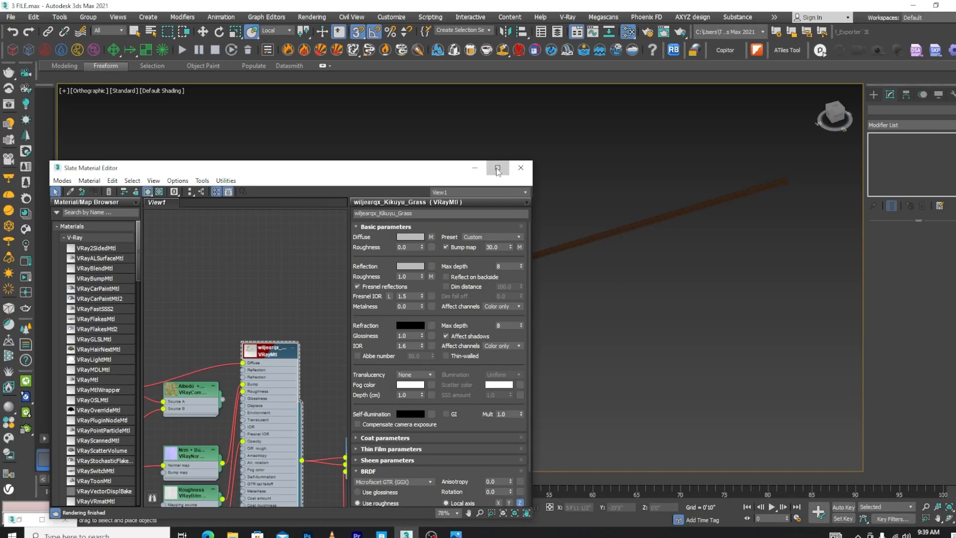
click(512, 167)
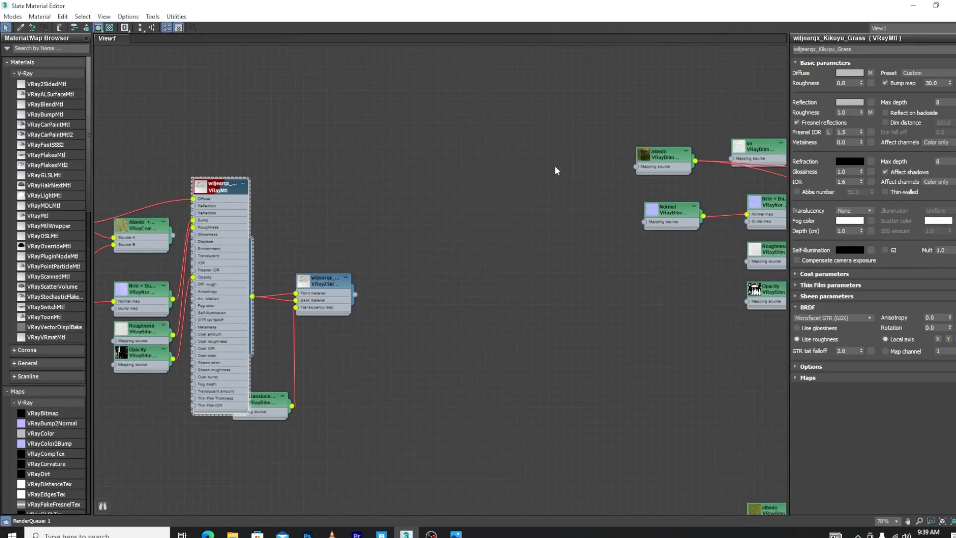
scroll(555, 170, down, 5)
drag(532, 90, 238, 265)
drag(463, 116, 734, 25)
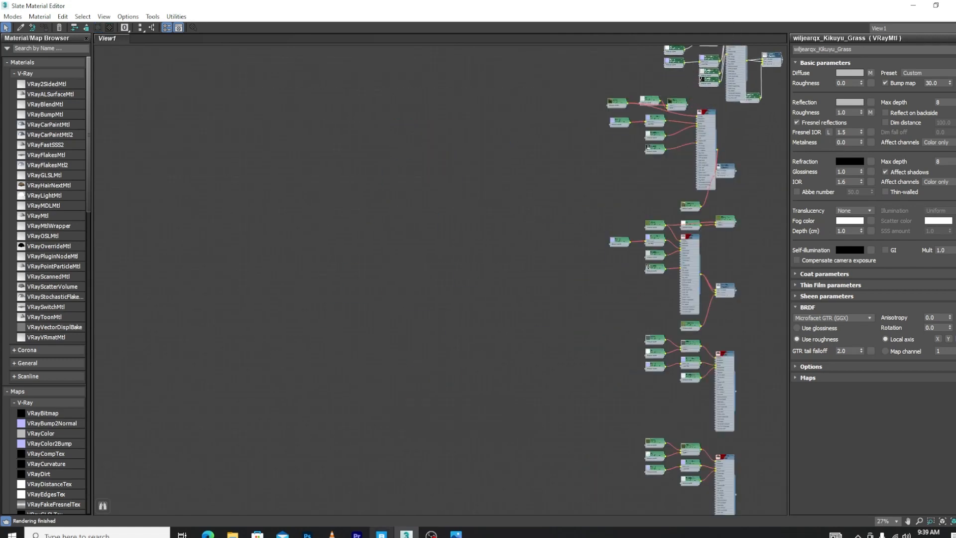
Export the Lady Fern asset from Quixel Bridge to 3ds Max, and minimize the material editor
click(382, 533)
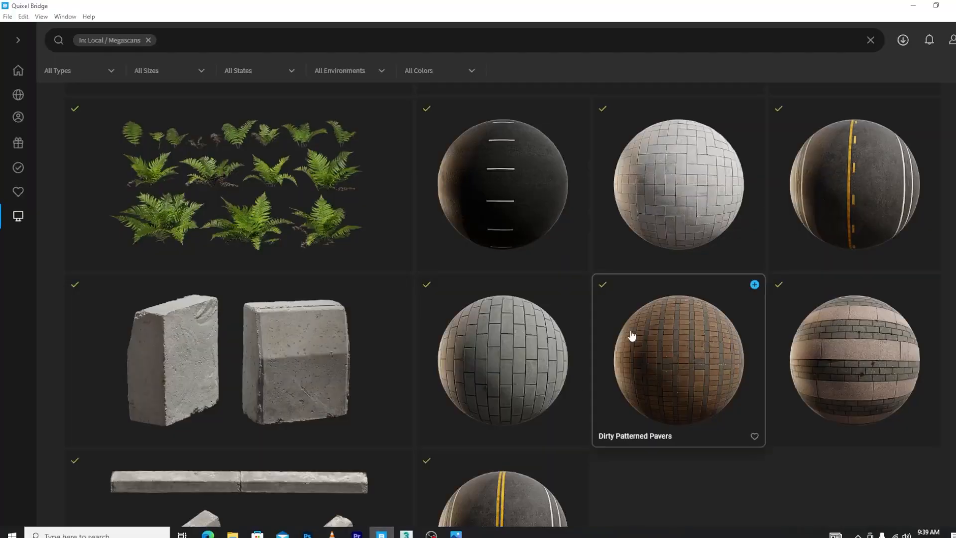
click(402, 109)
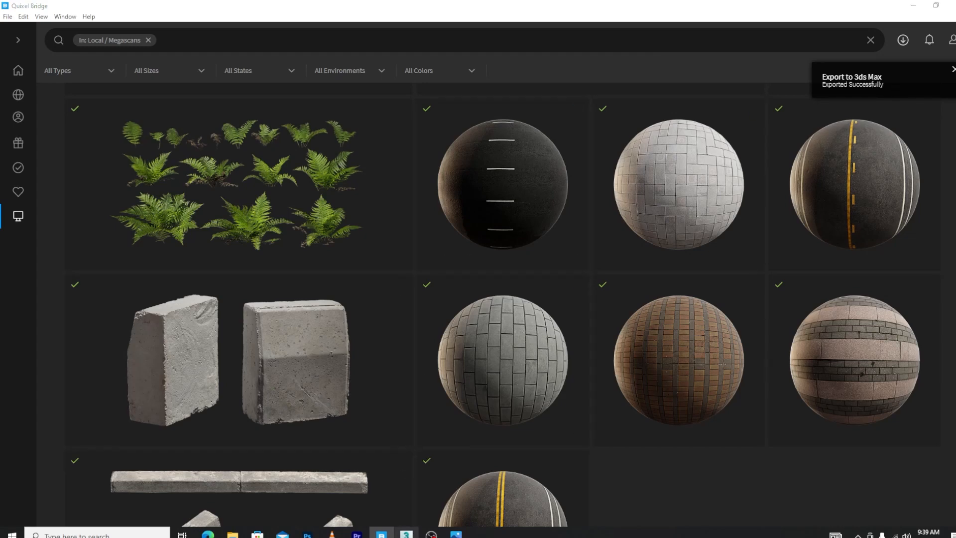
click(406, 534)
click(913, 6)
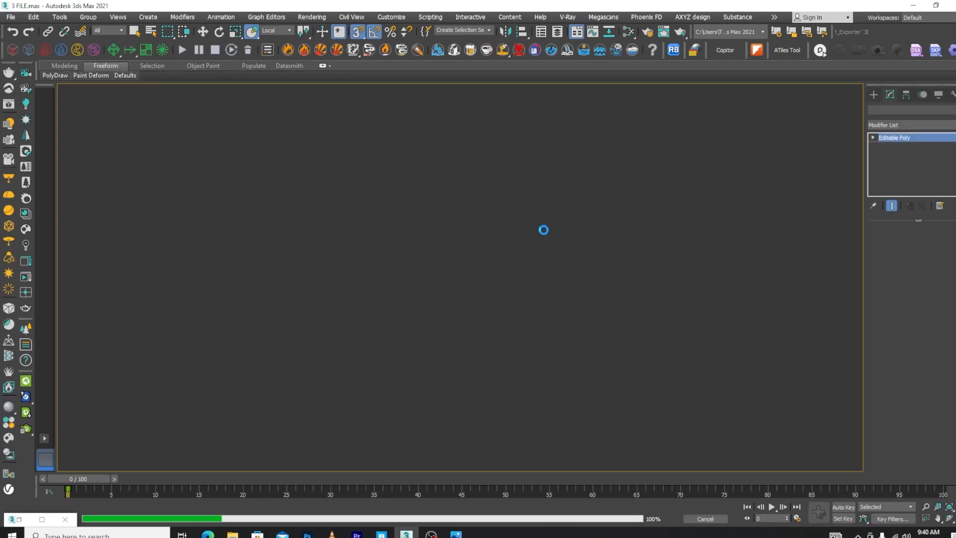
In the top view, move fern variant Var3 to about X 7'2 1/2" and Var9 to about X -6'3"
scroll(487, 243, down, 3)
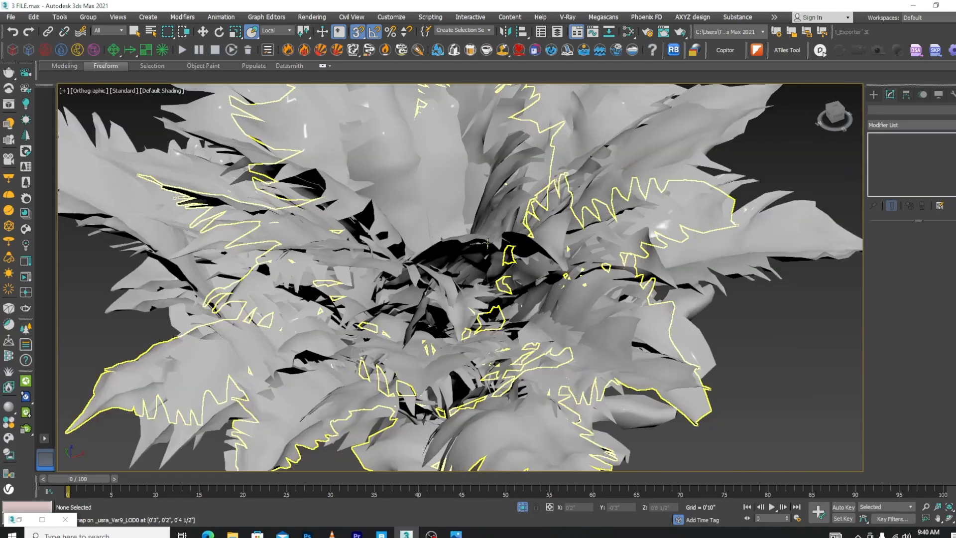
key(t)
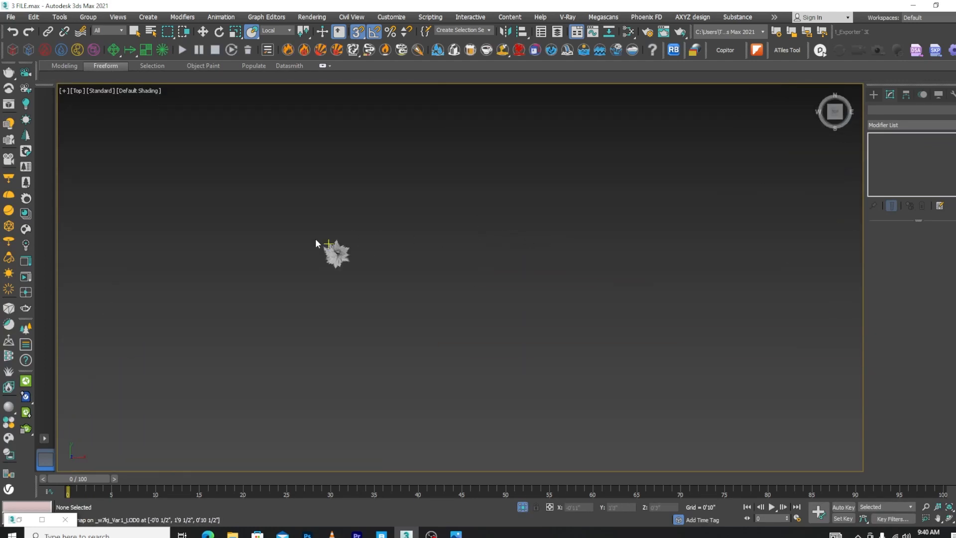
click(433, 255)
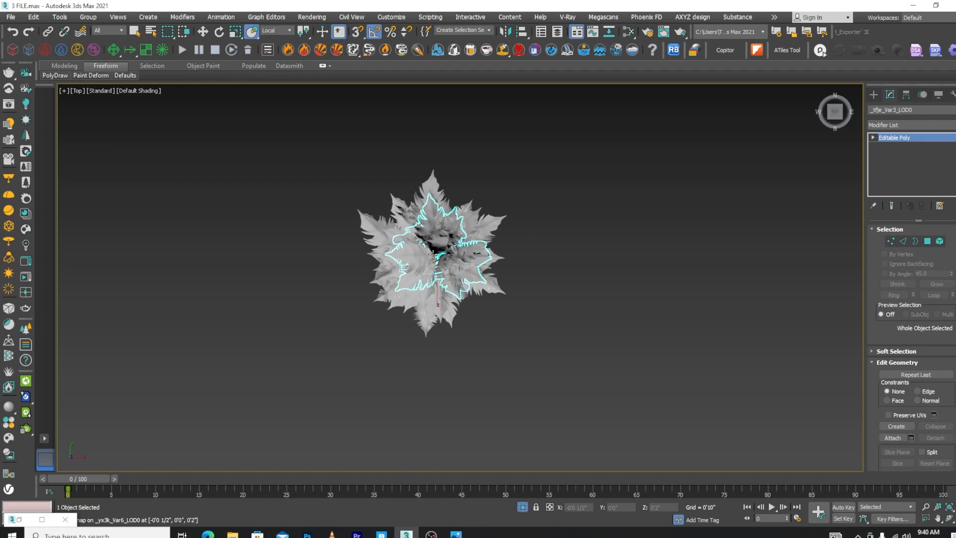
key(w)
drag(465, 262, 814, 262)
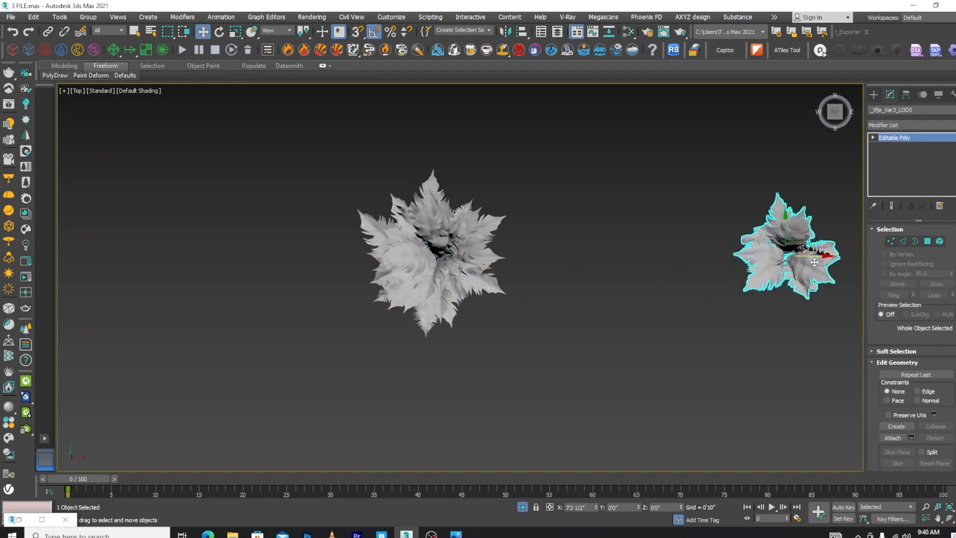
click(436, 255)
drag(435, 254, 178, 255)
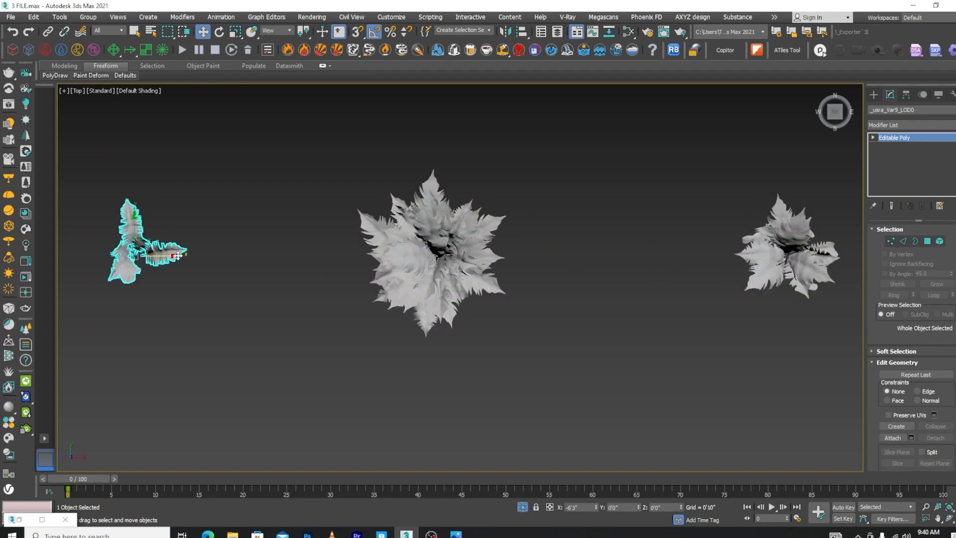
Move three more fern variants out of the stack along positive X, with Var2 at about 5'4" and Var4 at about 3'4"
click(433, 253)
scroll(408, 271, down, 5)
drag(452, 273, 612, 272)
scroll(449, 269, up, 4)
click(450, 267)
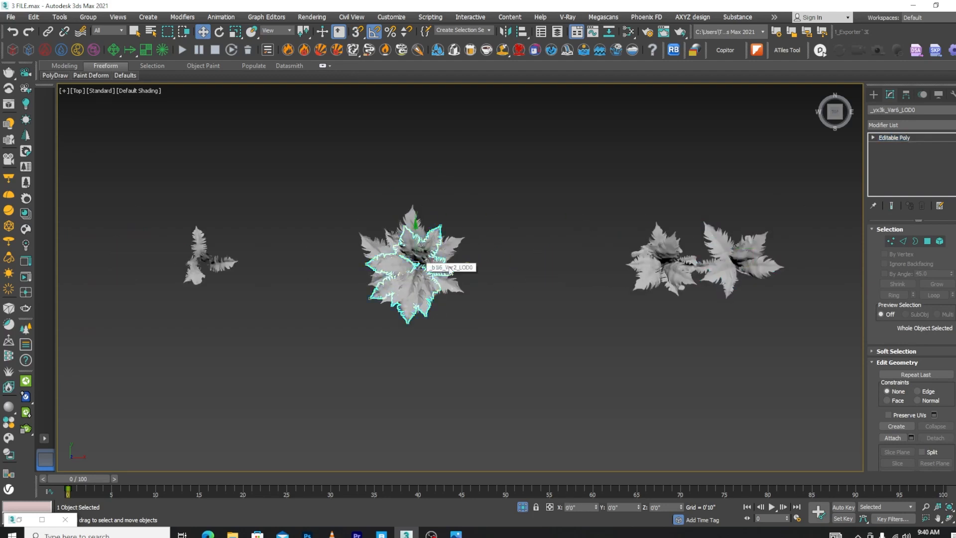
drag(449, 267, 634, 266)
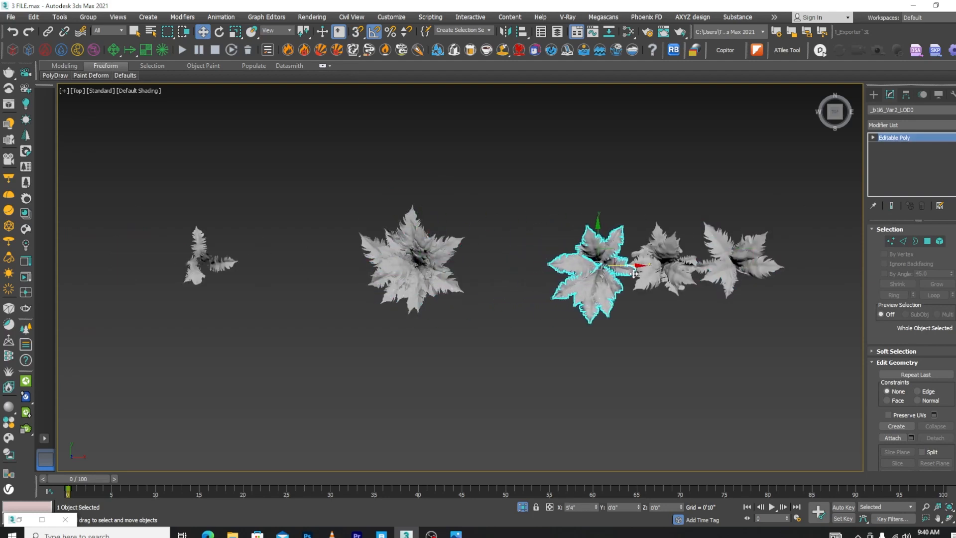
click(431, 255)
drag(431, 254, 545, 255)
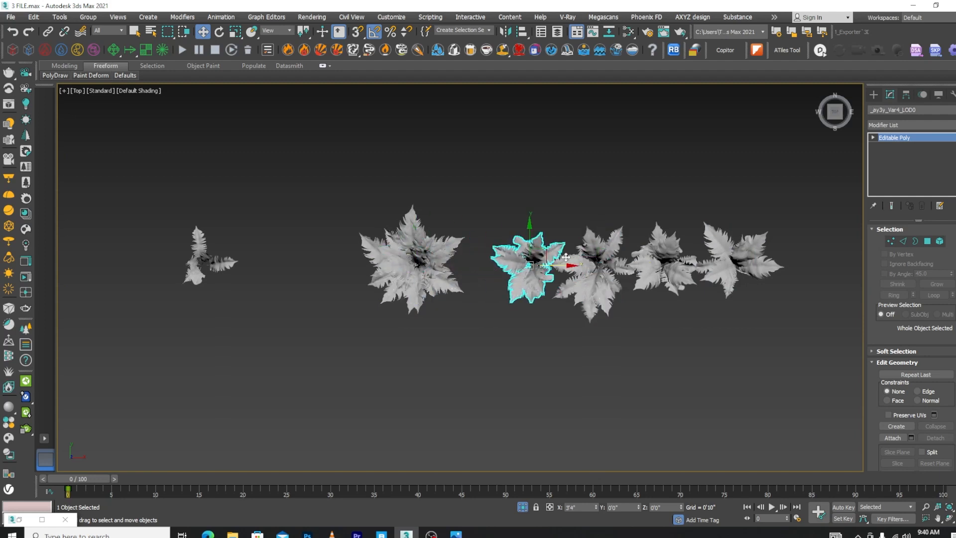
Move fern variant Var1 to about X 11'11 1/2", Var7 to about X -4'3 1/2" and Var5 to about X 14'1"
click(441, 258)
scroll(442, 257, down, 3)
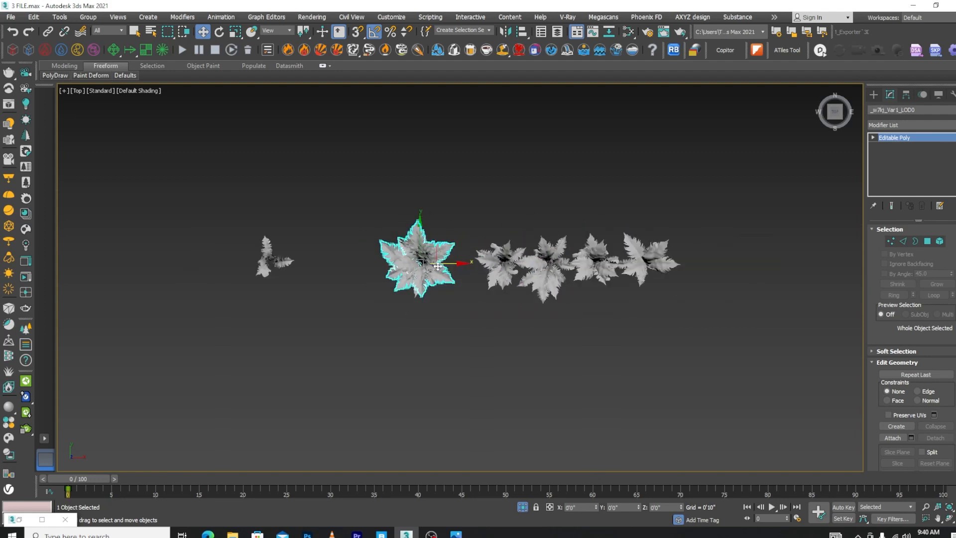
drag(442, 258, 733, 286)
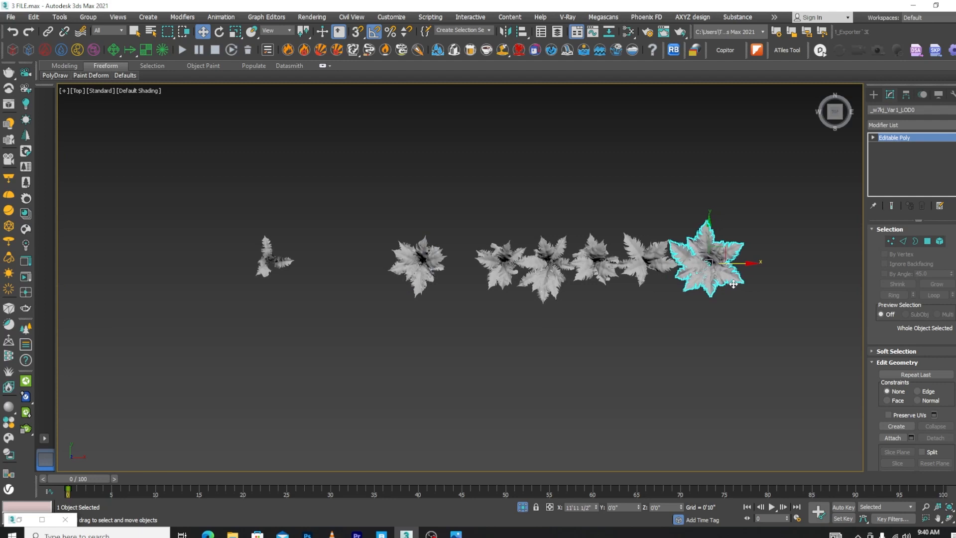
click(398, 257)
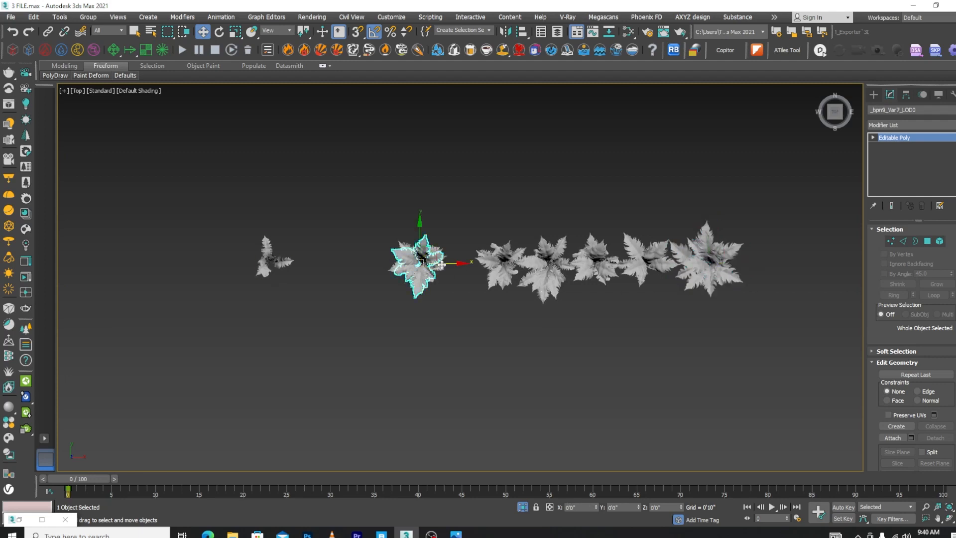
drag(476, 262, 371, 263)
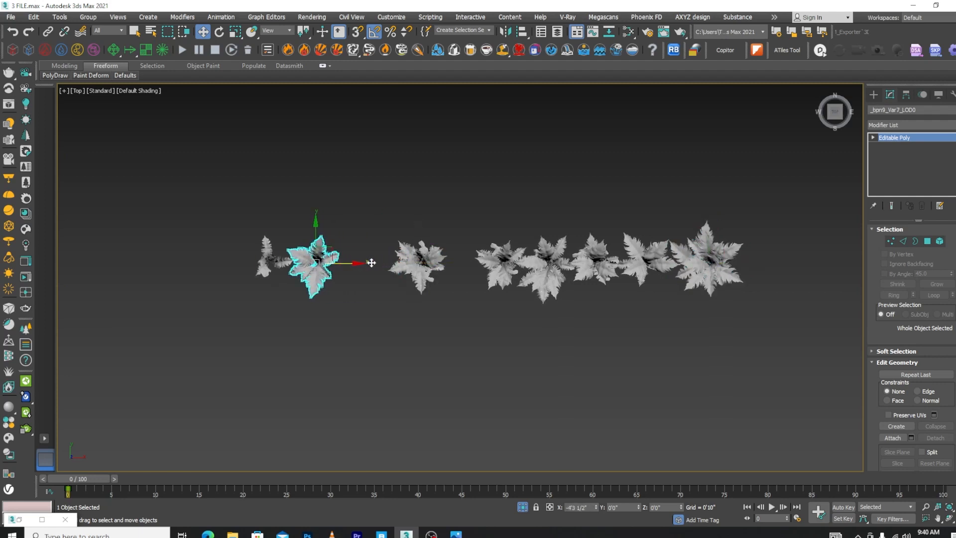
click(404, 267)
click(435, 272)
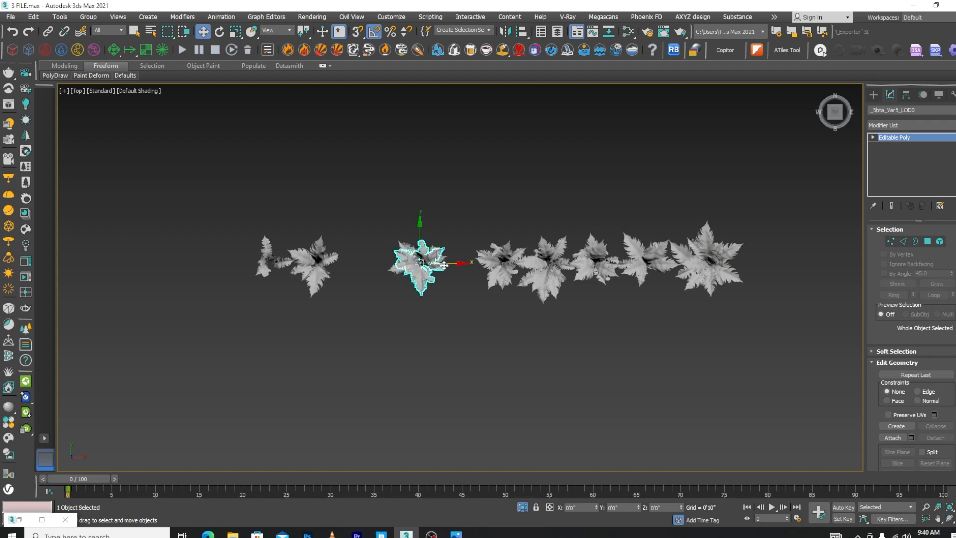
drag(444, 266, 784, 265)
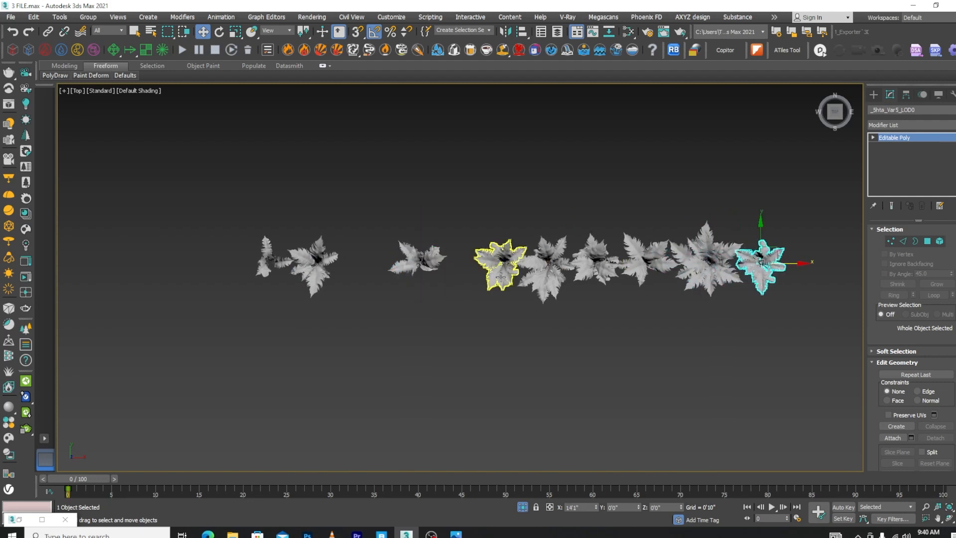
Move another small fern plant out of the remaining central stack along negative X, beside Var7
scroll(421, 256, up, 4)
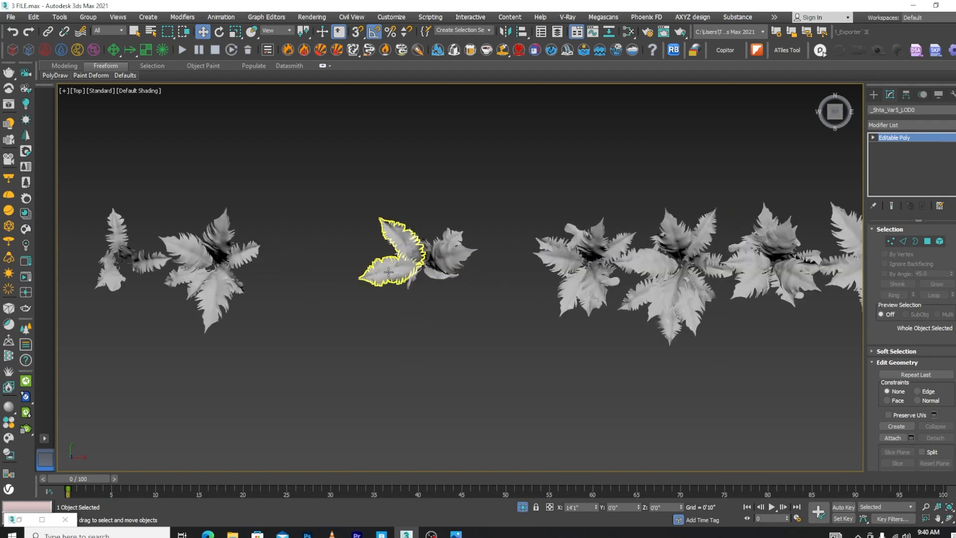
click(406, 259)
click(441, 275)
scroll(441, 274, down, 2)
drag(458, 267, 380, 268)
Group the seven small fern leaf objects remaining in the central stack under the name Group001
click(445, 261)
scroll(446, 261, up, 3)
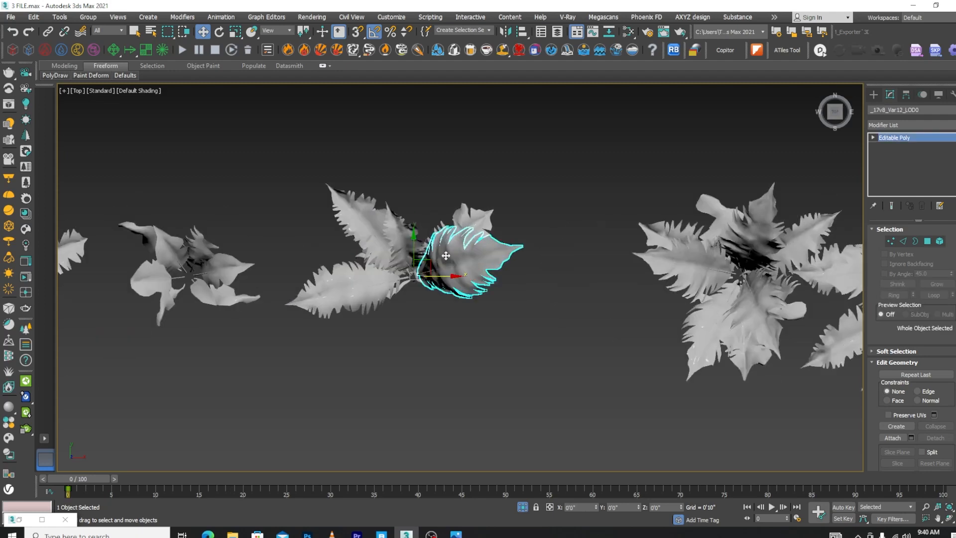
click(472, 224)
drag(535, 185, 340, 315)
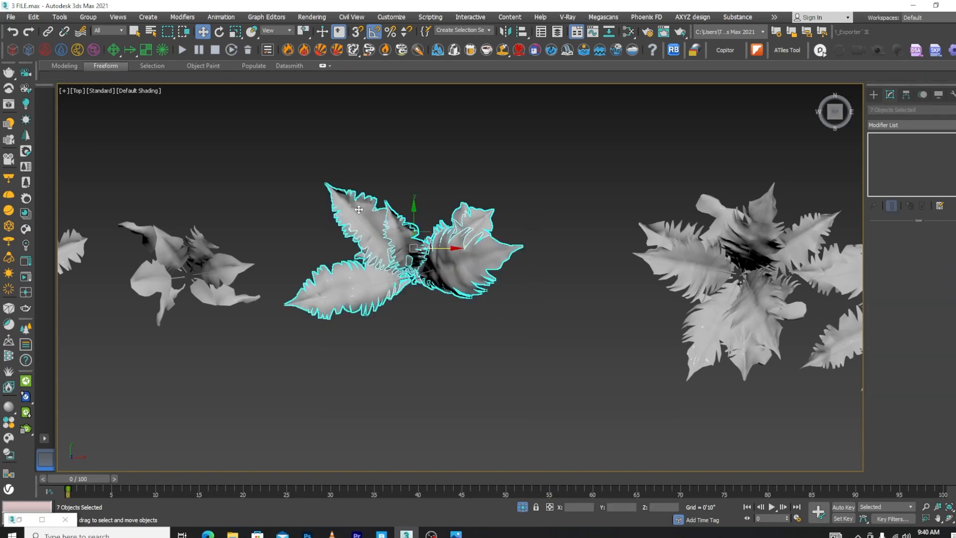
click(88, 17)
click(93, 28)
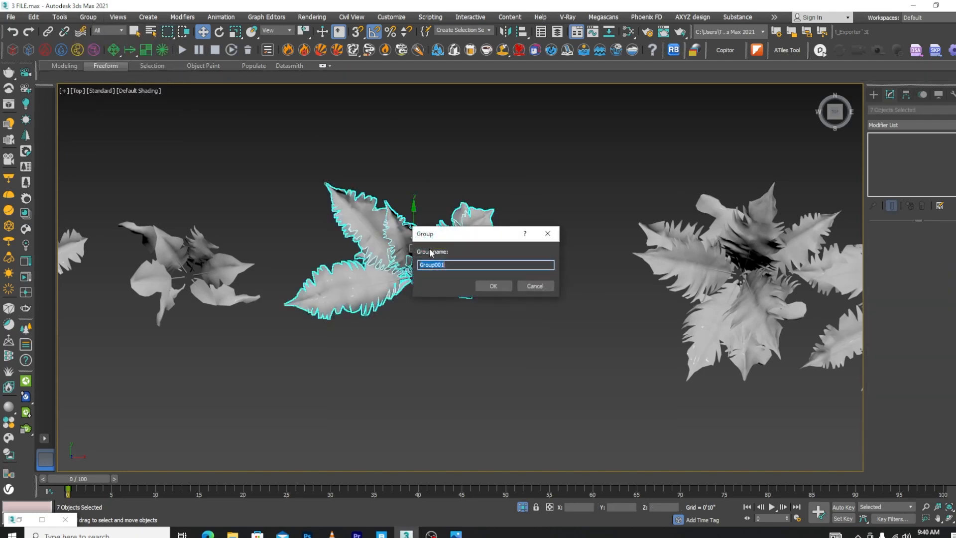
click(495, 286)
Move the grouped fern along positive X up to the row of larger ferns and rotate it in the top view
scroll(454, 271, down, 3)
drag(442, 264, 488, 270)
key(e)
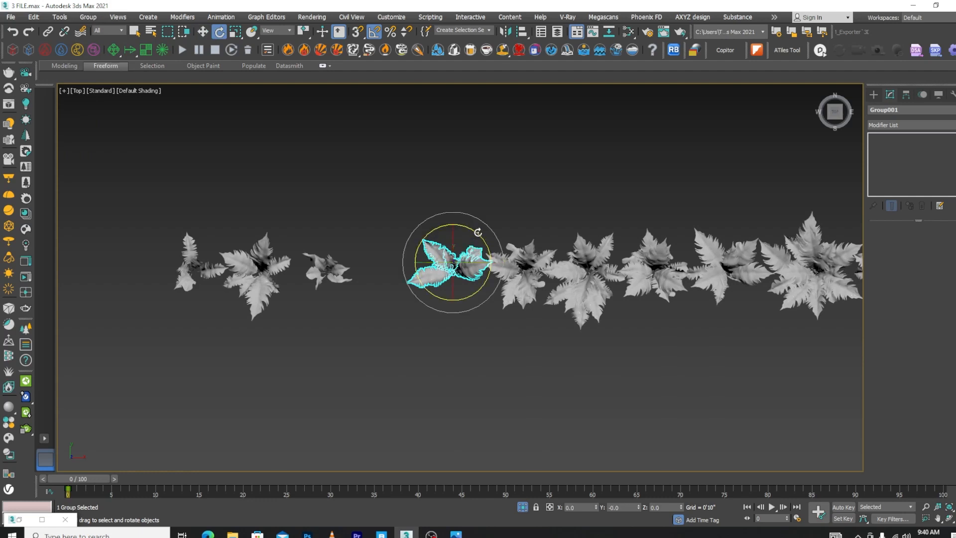
drag(476, 232, 489, 279)
key(w)
Move the three separate small ferns about 3'0 1/2" along positive X, align them with the row, and close the gap with the outer two
drag(367, 225, 112, 339)
click(314, 267)
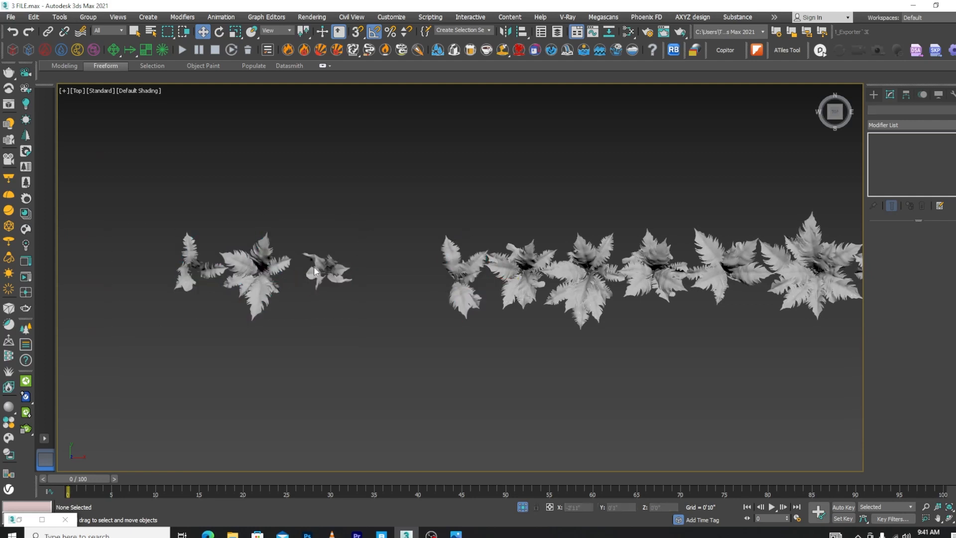
key(ctrl+z)
drag(285, 277, 393, 280)
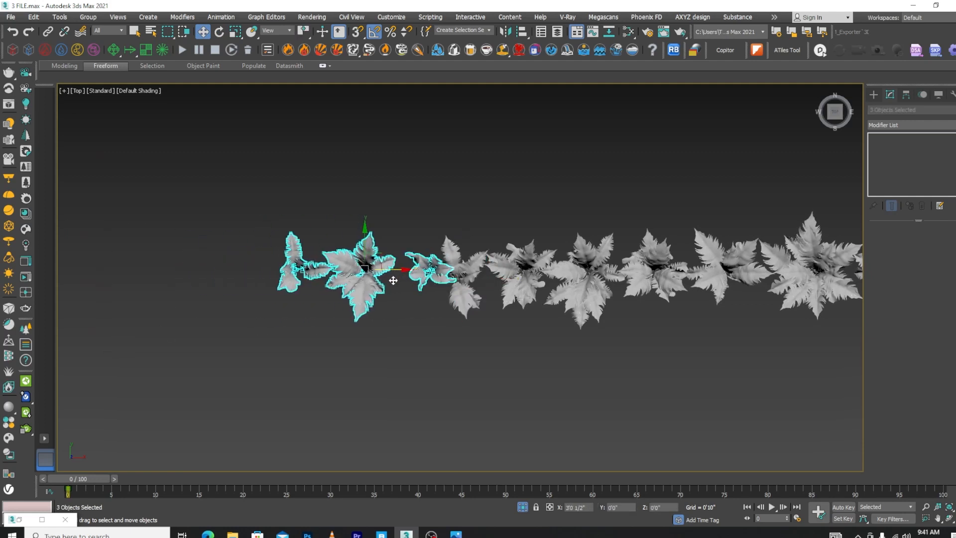
drag(362, 246, 367, 257)
drag(383, 203, 256, 354)
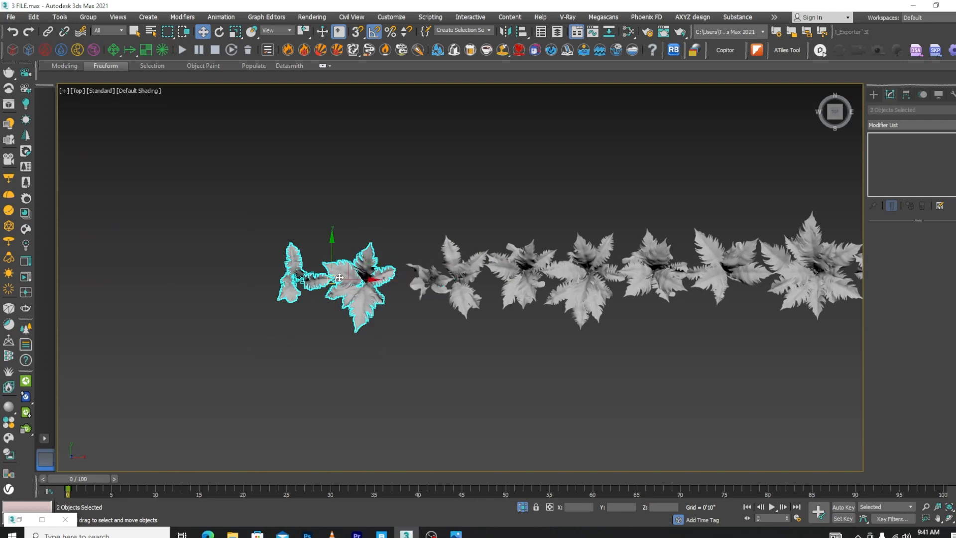
scroll(394, 249, down, 5)
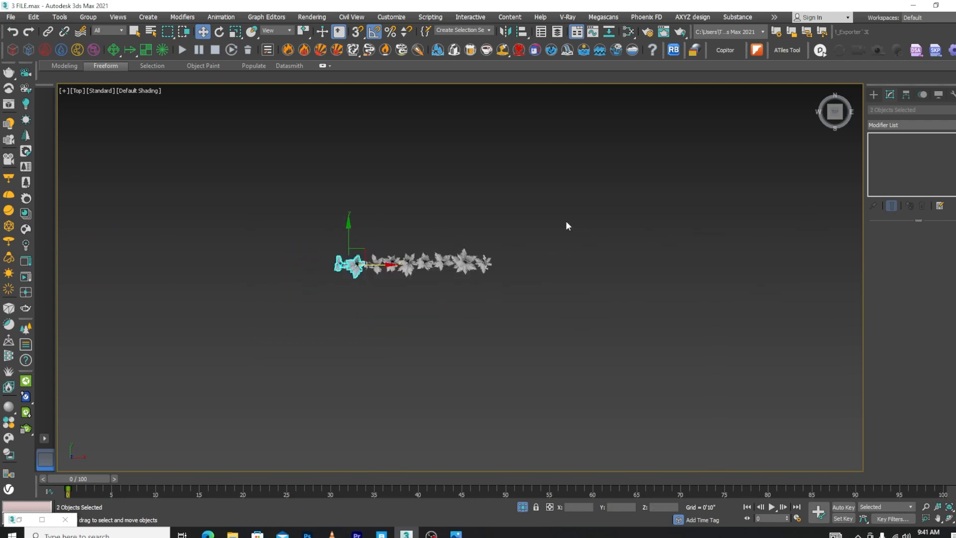
Assign the wdvlditia_Lady_Fern material to all the fern plants with its texture shown in the viewport
drag(568, 226, 207, 319)
key(m)
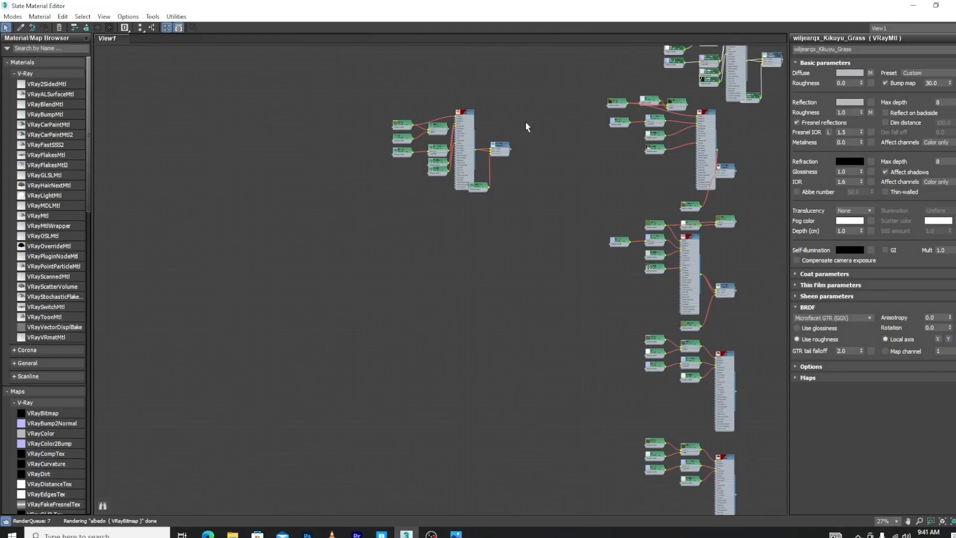
double_click(468, 118)
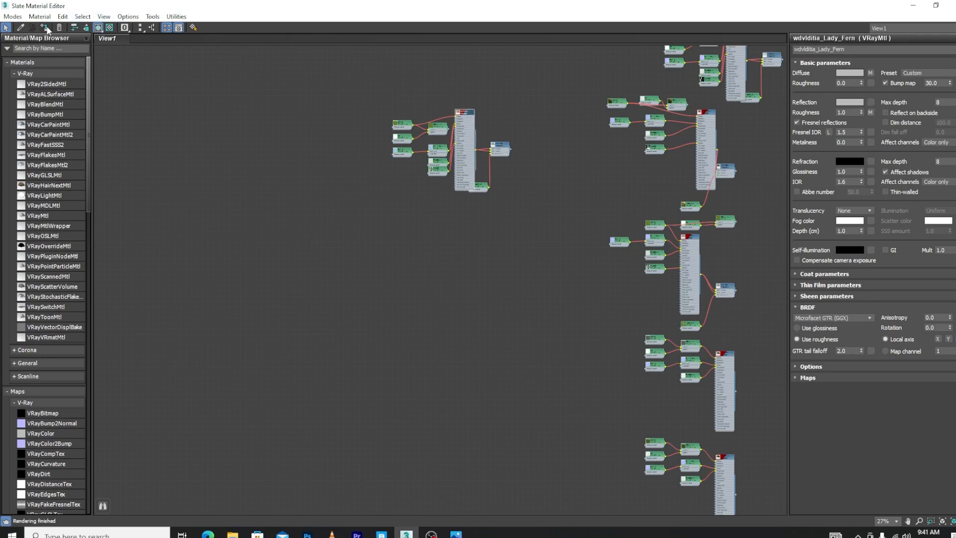
click(913, 7)
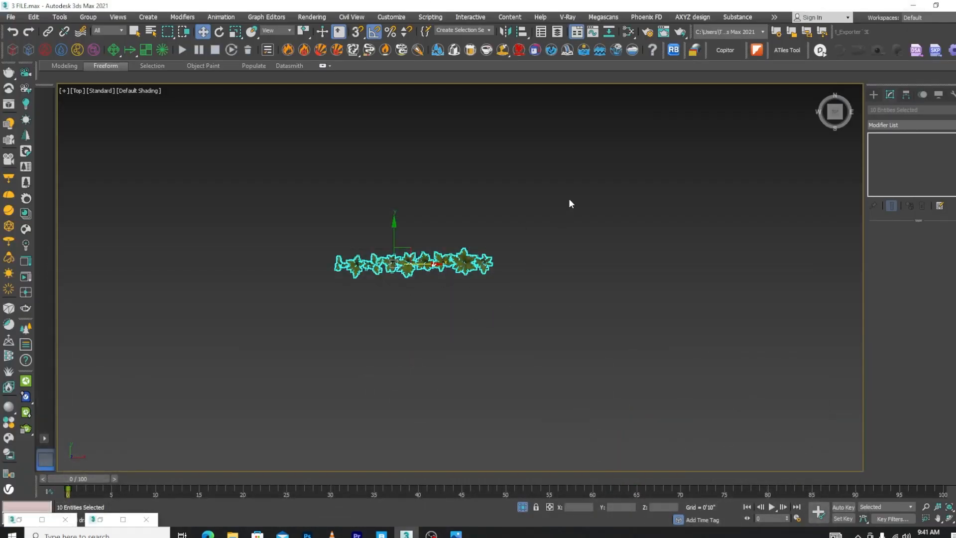
Move the ten selected ferns onto the planter's soil strip and check their base height in a wireframe front view
scroll(441, 168, down, 5)
drag(442, 138, 486, 275)
key(f)
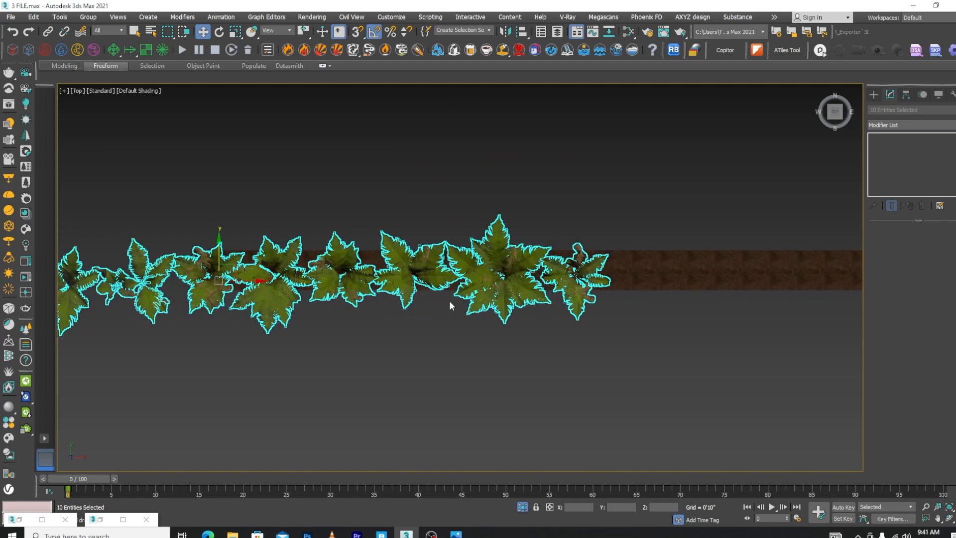
scroll(459, 363, up, 1)
key(F3)
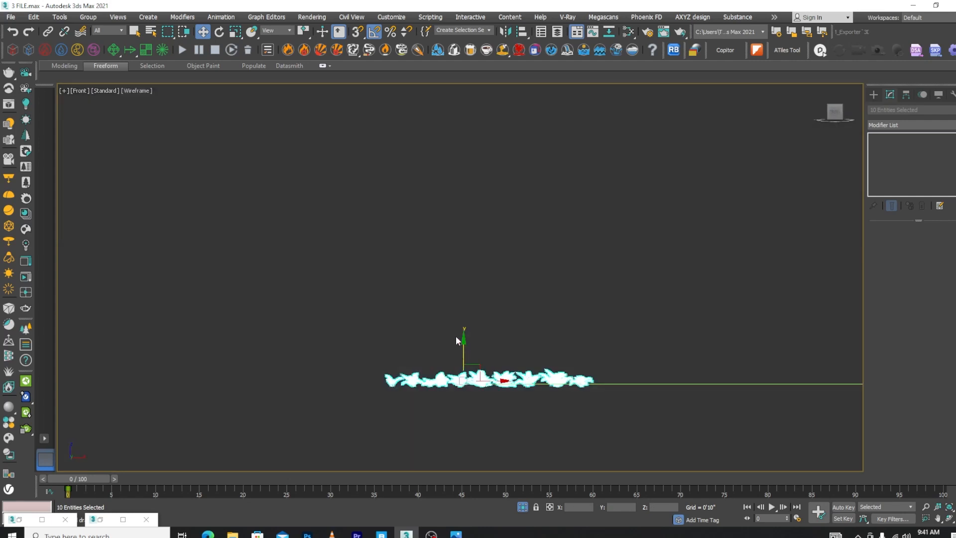
scroll(455, 336, up, 4)
scroll(474, 375, up, 3)
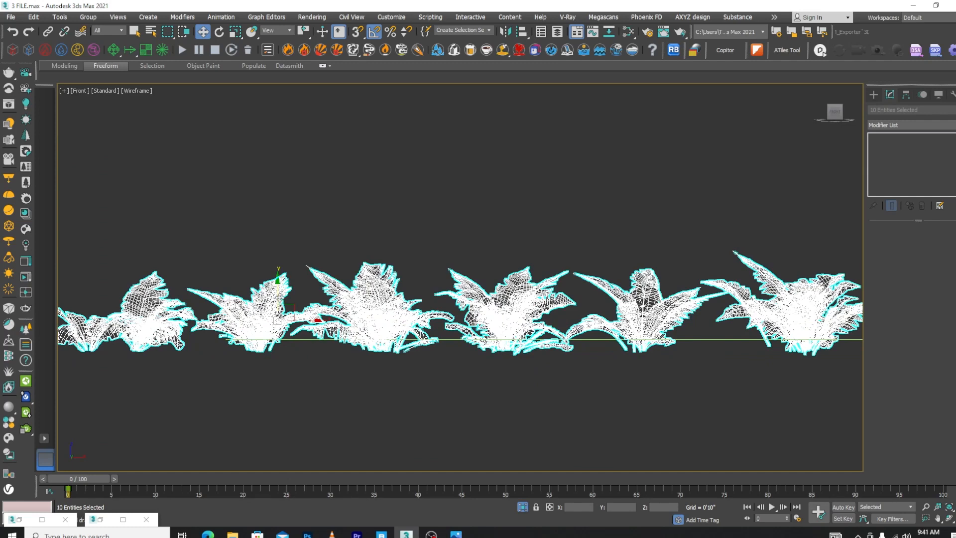
Copy the row of ten ferns along the planter in positive X, as one Copy
mouse_move(279, 297)
mouse_down()
mouse_move(276, 289)
mouse_move(295, 319)
mouse_move(437, 320)
mouse_up()
key(t)
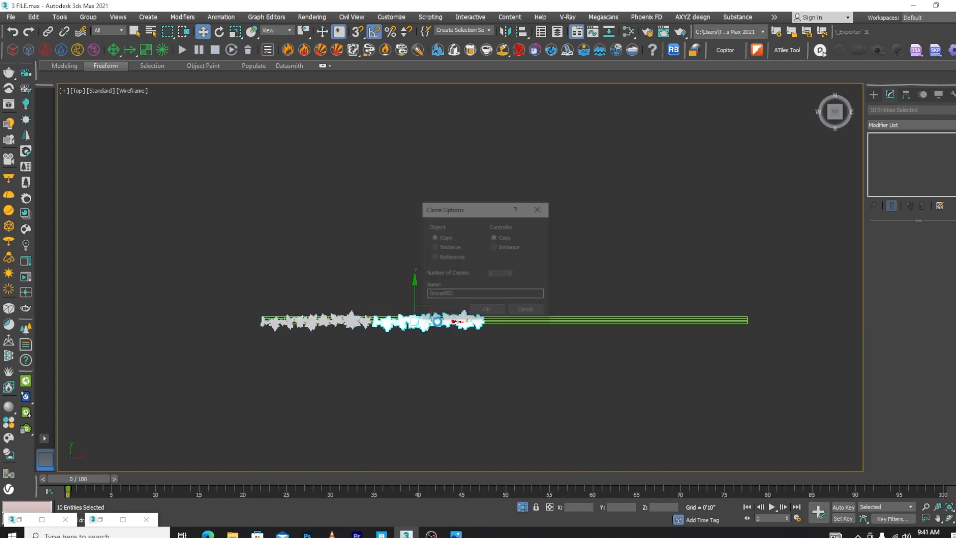
click(488, 311)
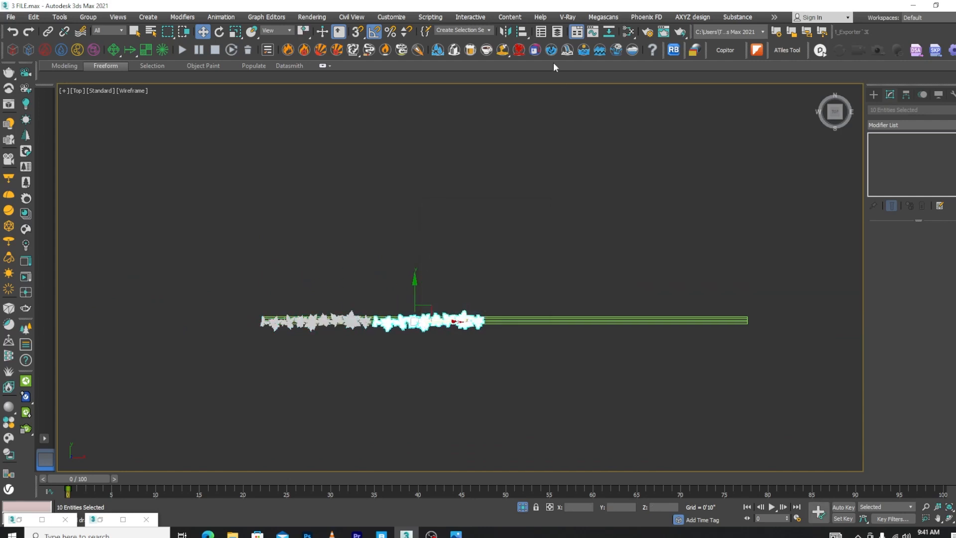
Mirror the copied fern row and slide it along positive X so it continues from the end of the original row
click(510, 33)
click(458, 347)
scroll(427, 322, up, 3)
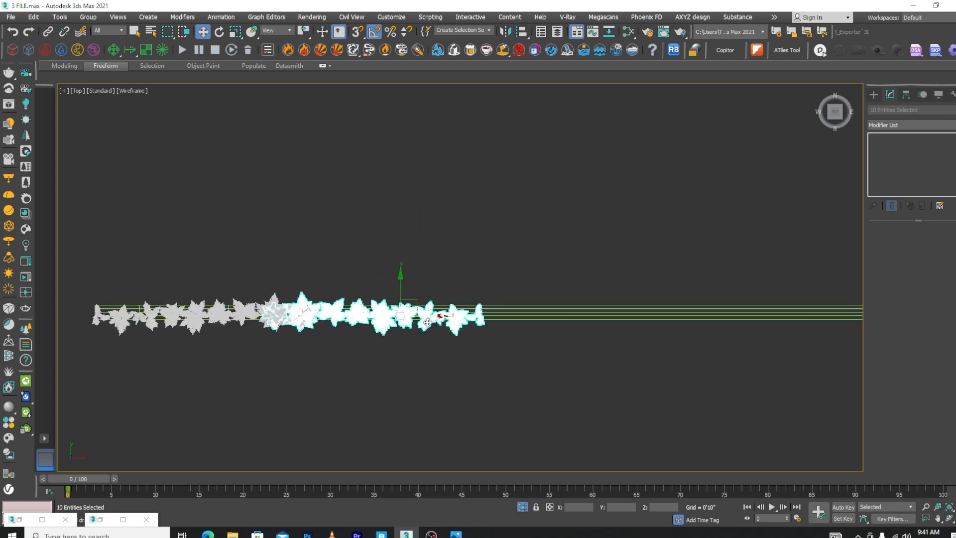
drag(432, 316, 479, 318)
scroll(439, 309, down, 3)
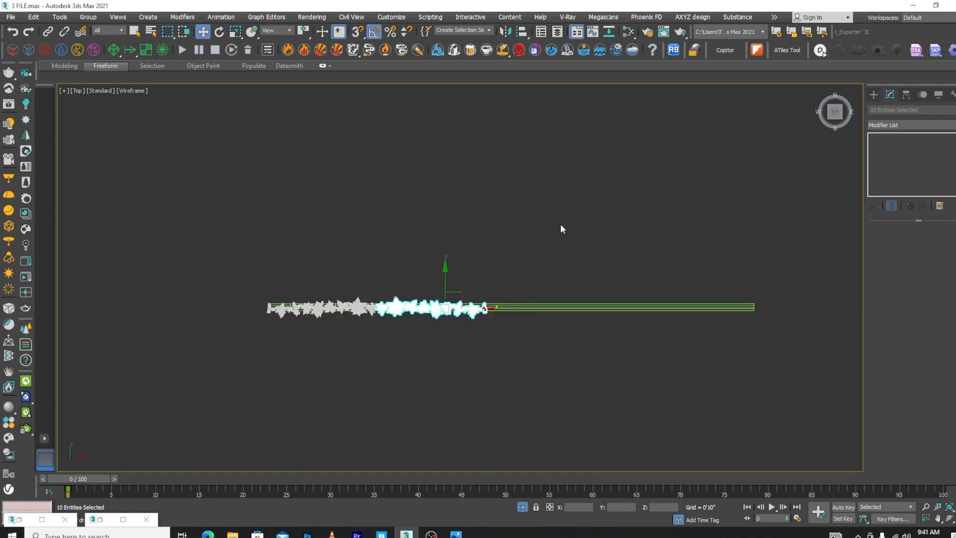
Select both fern rows without the planter and copy them once along positive X to extend the planting
drag(560, 225, 135, 441)
alt+click(553, 298)
shift+drag(417, 317, 631, 308)
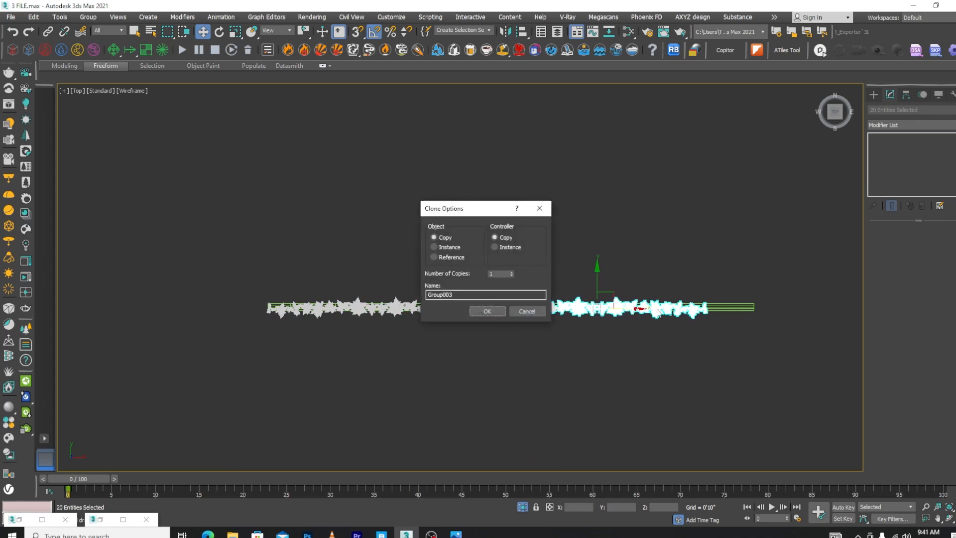
click(486, 311)
scroll(545, 308, down, 2)
key(ctrl+a)
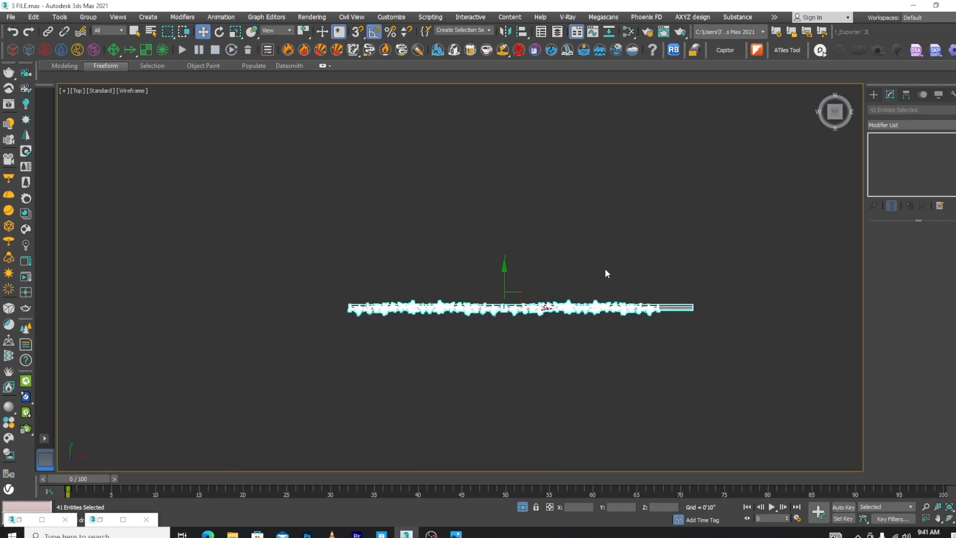
alt+click(678, 308)
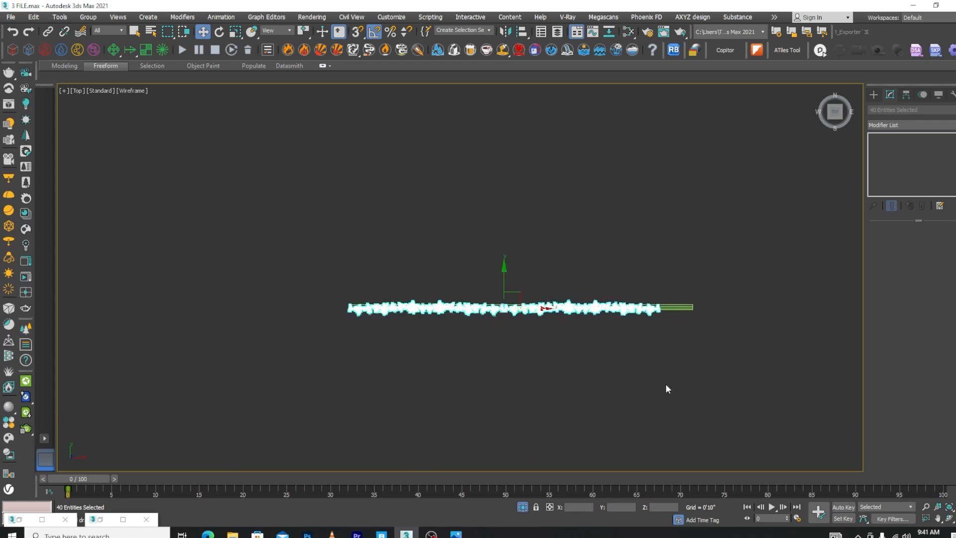
click(584, 431)
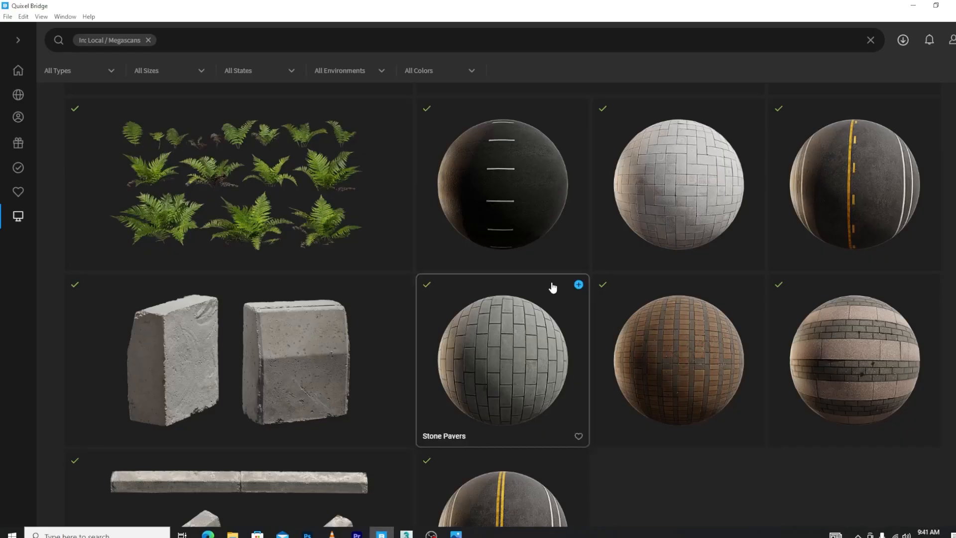
Switch to Quixel Bridge, export the Bird of Paradise asset to 3ds Max and return to the scene
scroll(551, 283, down, 10)
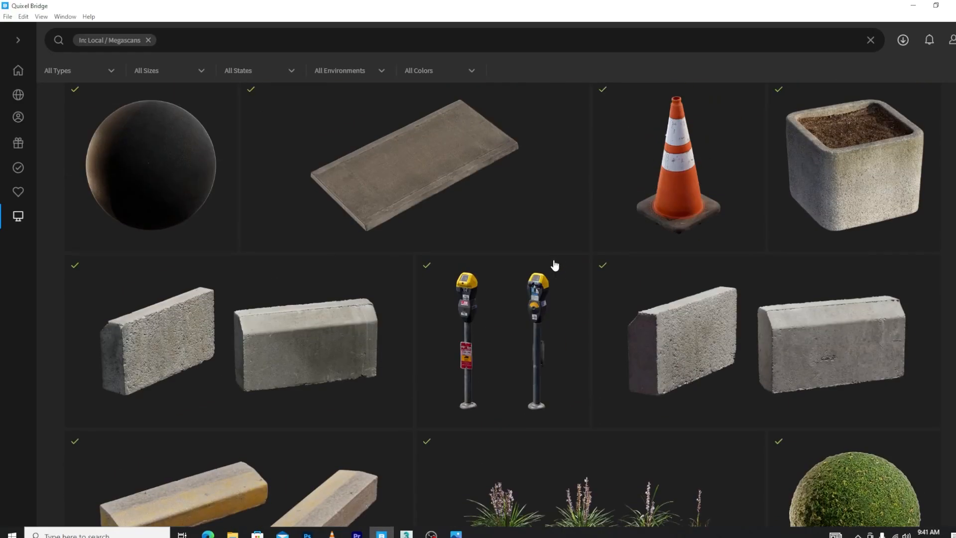
scroll(552, 262, up, 8)
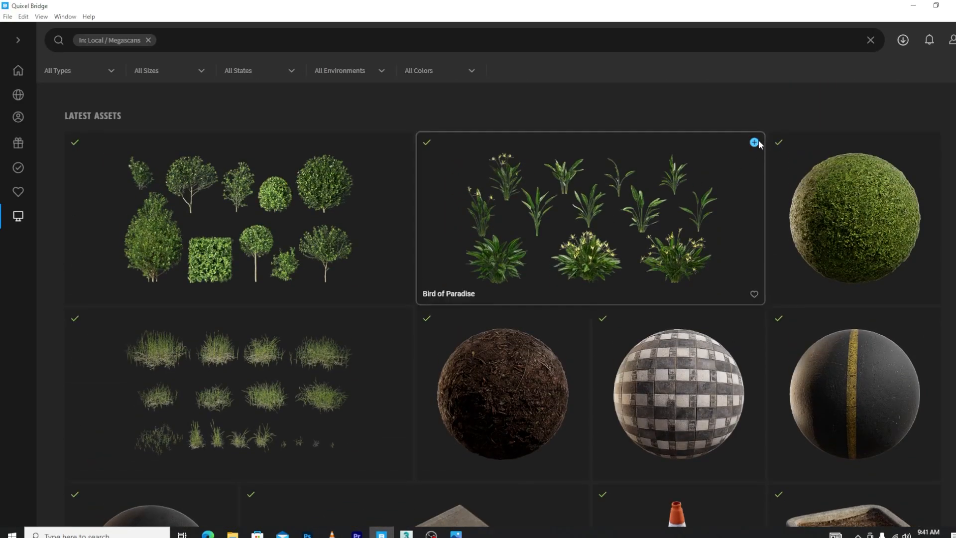
click(754, 143)
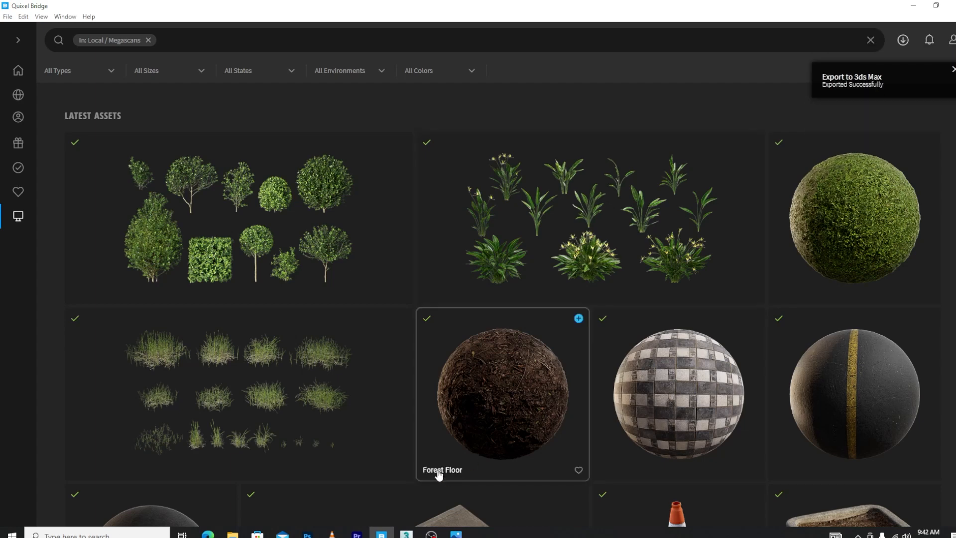
click(406, 534)
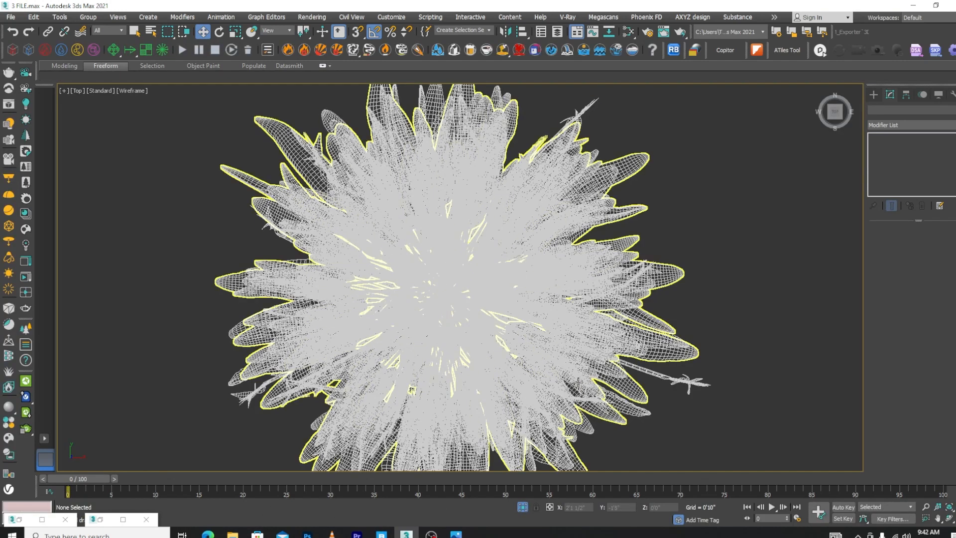
In the Slate Material Editor, pull the Bird of Paradise VRayMtl and its two-sided material away from the overlapping Lady Fern nodes
key(m)
scroll(474, 115, up, 5)
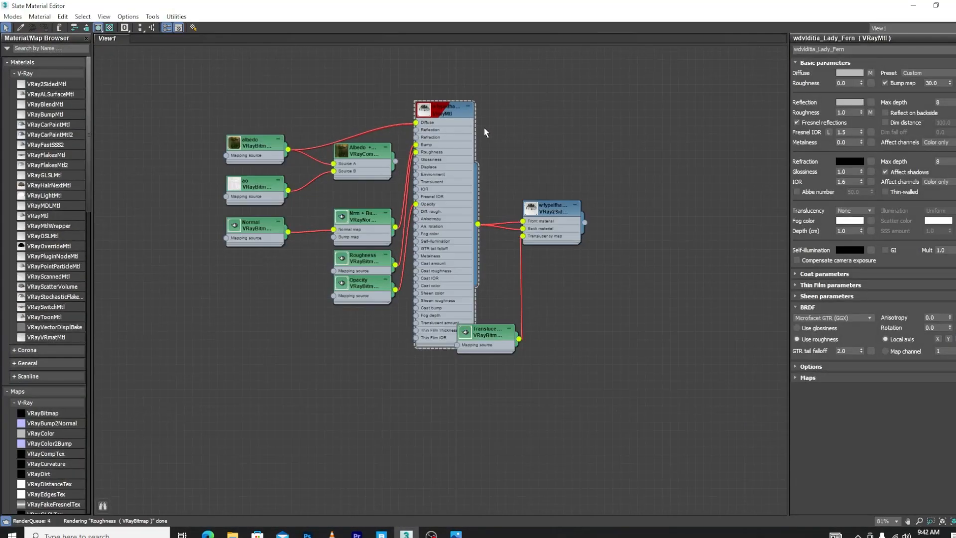
drag(452, 114, 399, 407)
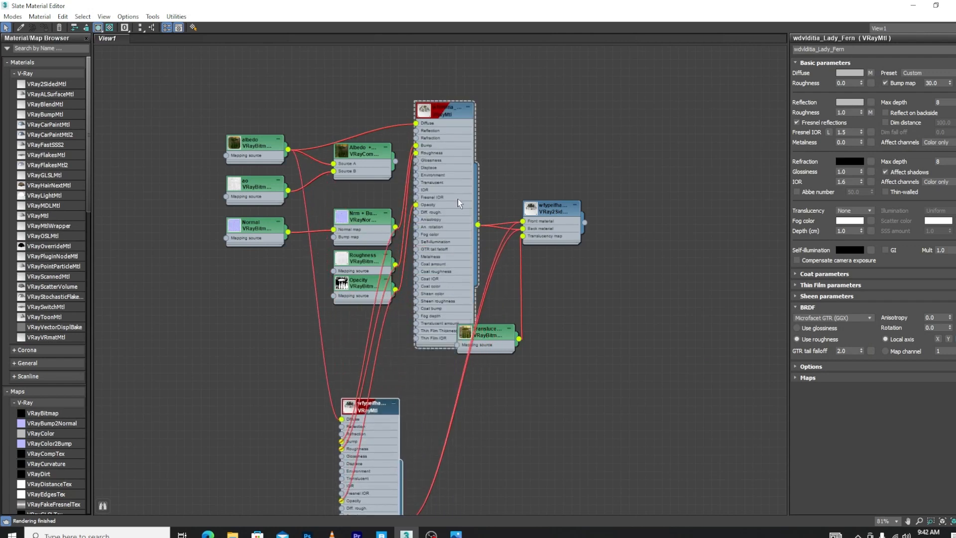
scroll(508, 160, down, 2)
drag(534, 192, 557, 390)
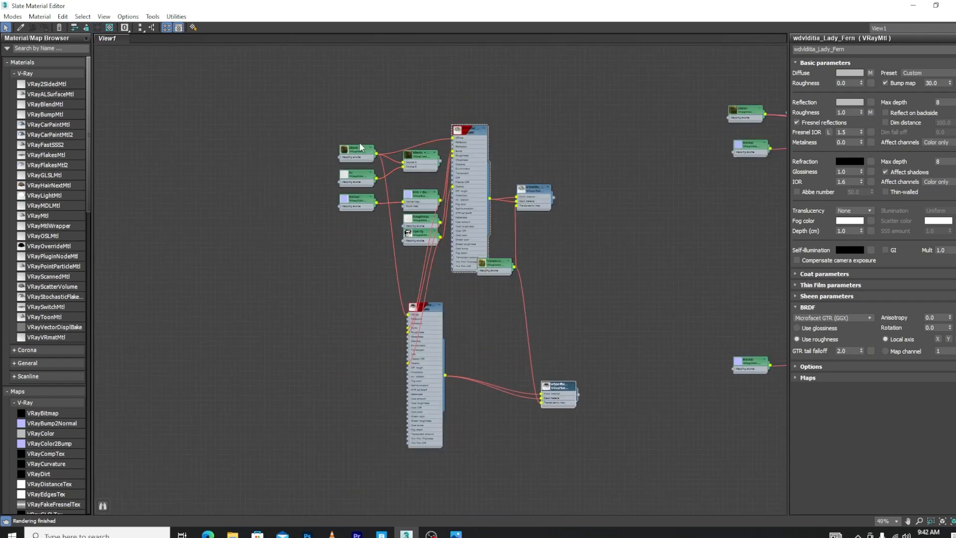
Move the Bird of Paradise albedo and albedo composite nodes beside their VRayMtl, and reposition the Lady Fern albedo and composite nodes above
drag(360, 147, 267, 309)
drag(419, 159, 365, 376)
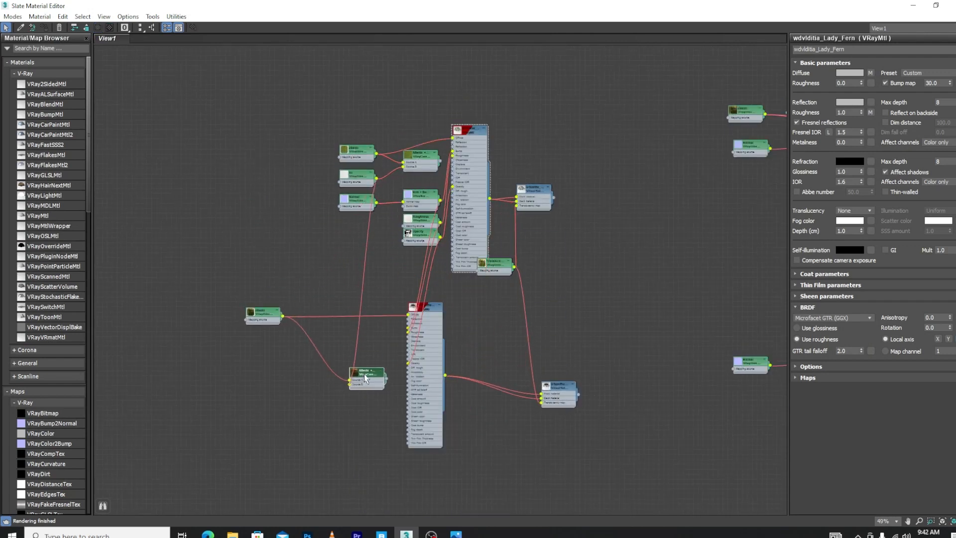
drag(365, 158, 380, 95)
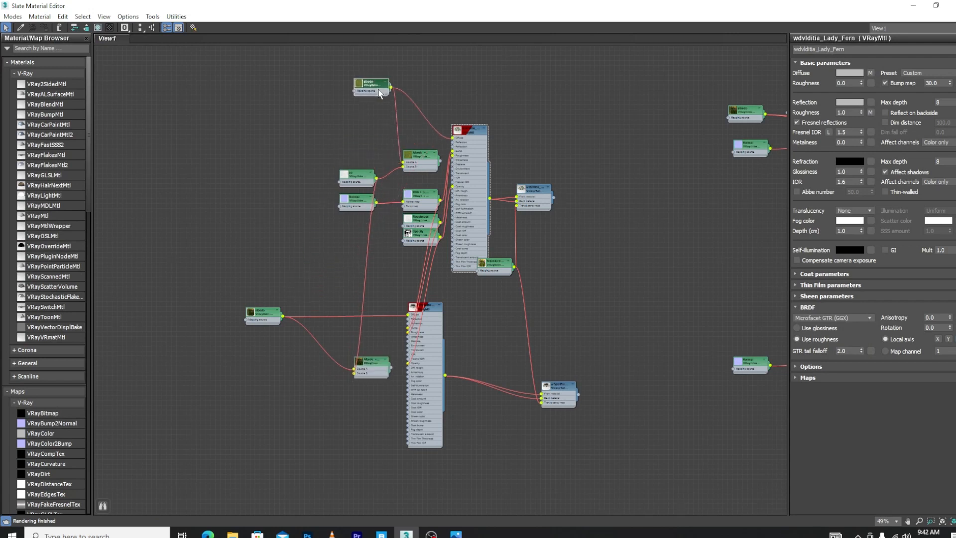
mouse_move(416, 156)
mouse_down()
mouse_move(402, 210)
mouse_move(423, 155)
mouse_up()
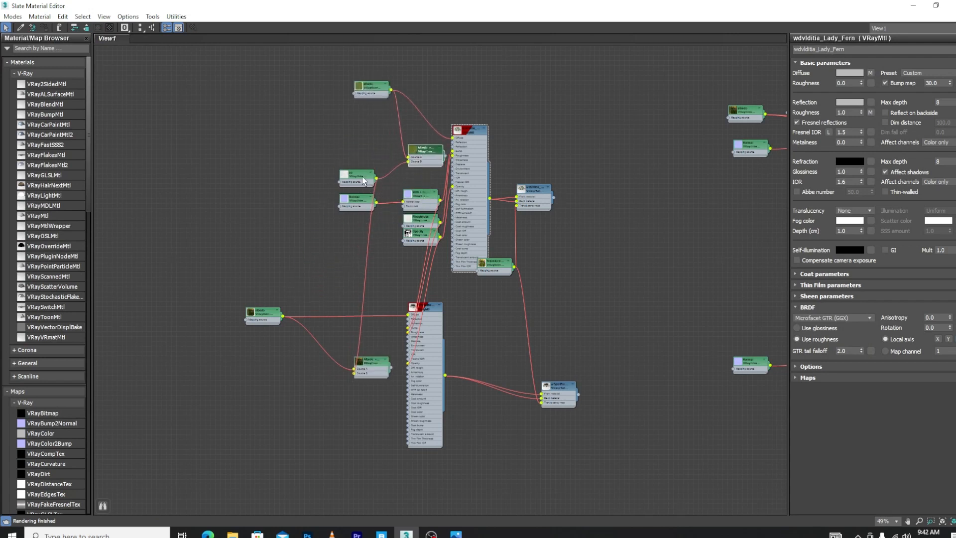
Move the Bird of Paradise bump, AO and normal map nodes beside its VRayMtl, away from the Lady Fern nodes
drag(415, 202, 352, 412)
drag(368, 177, 285, 413)
drag(355, 199, 287, 468)
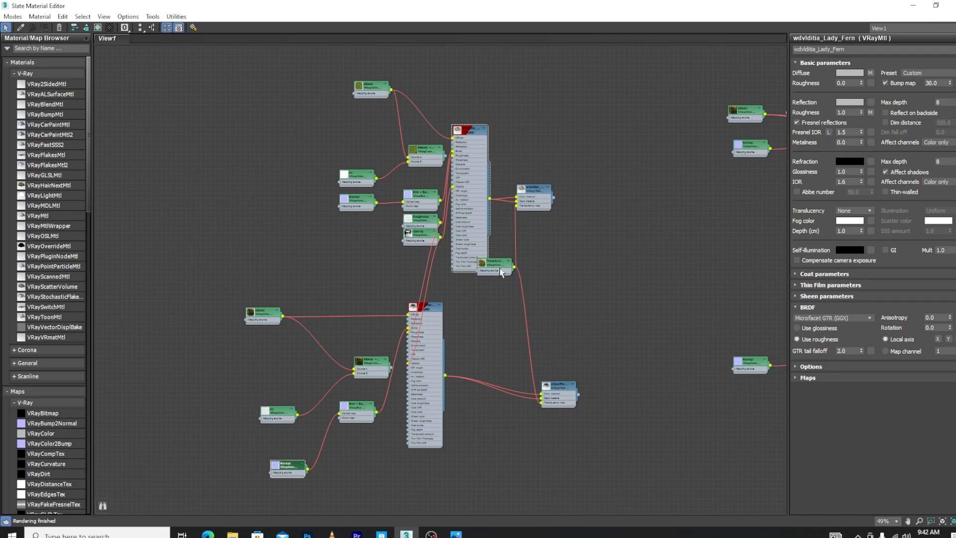
Move the Bird of Paradise translucency, opacity and roughness nodes beside their materials and open its VRayMtl parameters
drag(495, 262, 489, 417)
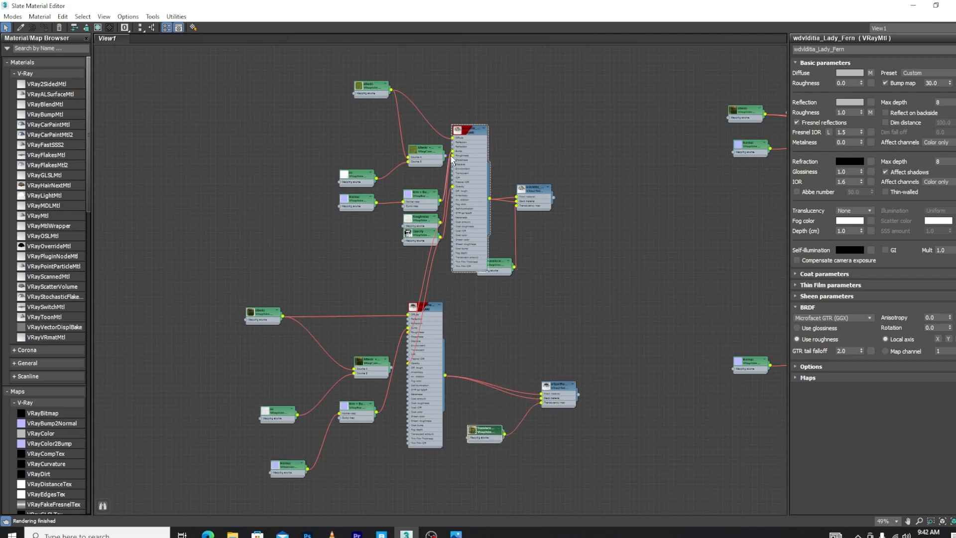
drag(424, 238, 355, 389)
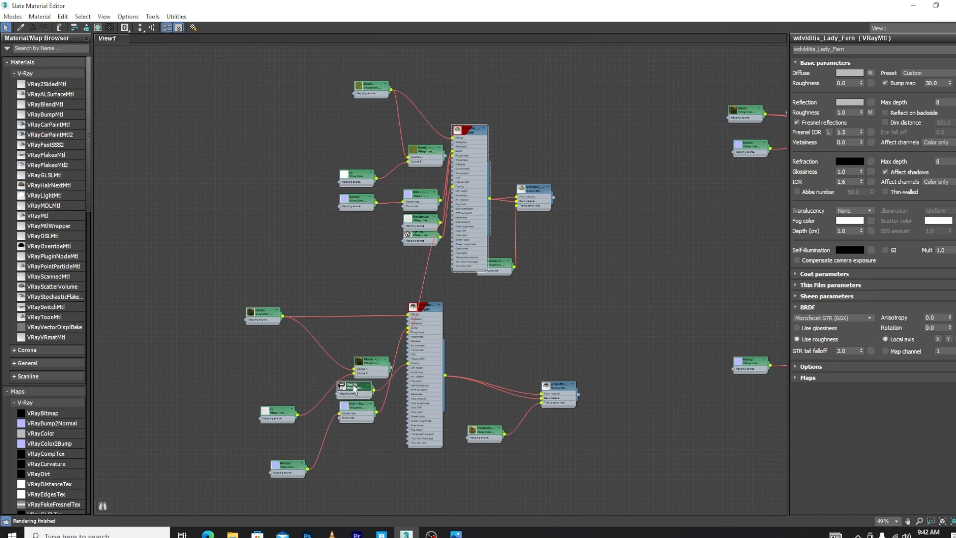
drag(431, 224, 362, 339)
double_click(419, 305)
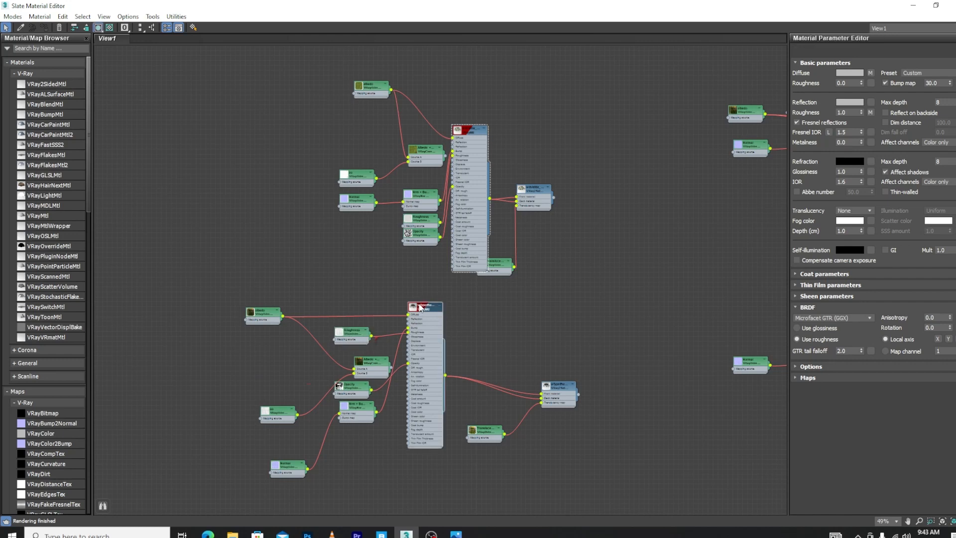
Close the Slate Material Editor, deselect the imported plants and switch the top viewport to default shading
drag(649, 8, 110, 166)
scroll(658, 231, down, 6)
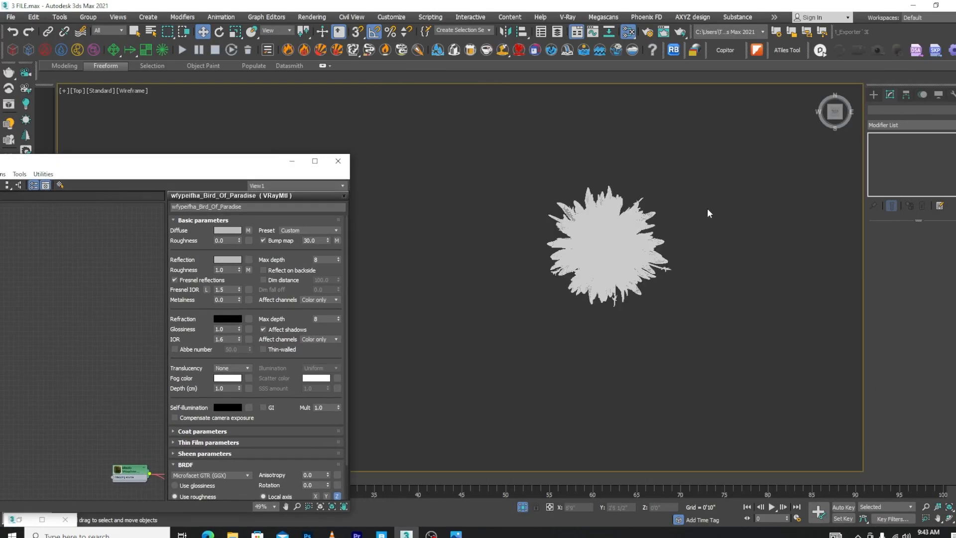
drag(707, 207, 485, 385)
drag(204, 162, 434, 147)
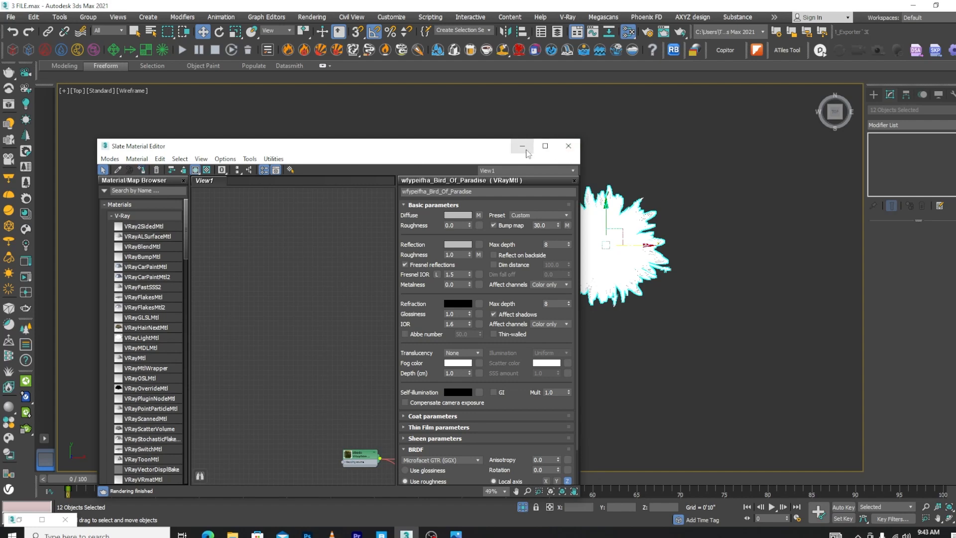
click(567, 146)
click(745, 232)
key(F3)
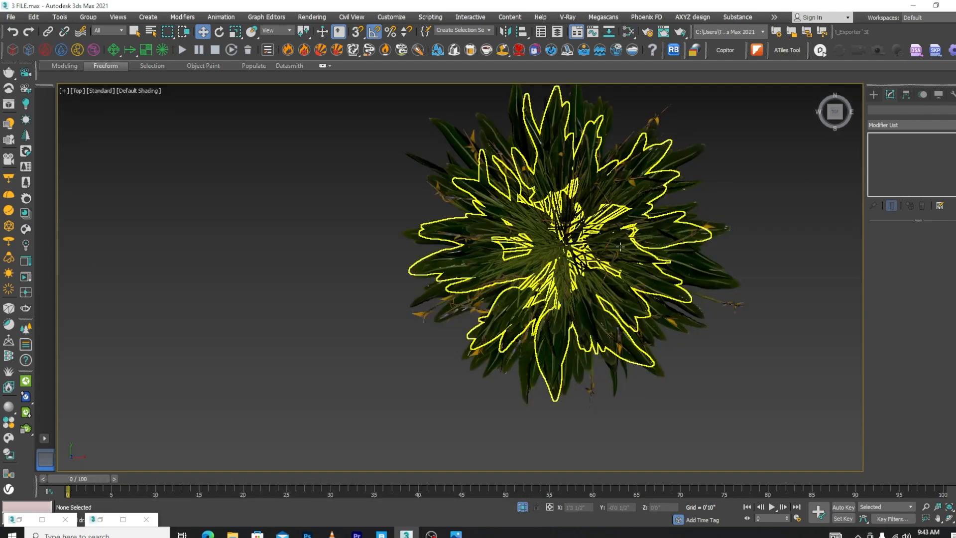
Move the Var5 plant out of the stacked Bird of Paradise clump along positive X and Var2 along negative X
click(575, 238)
scroll(547, 237, down, 5)
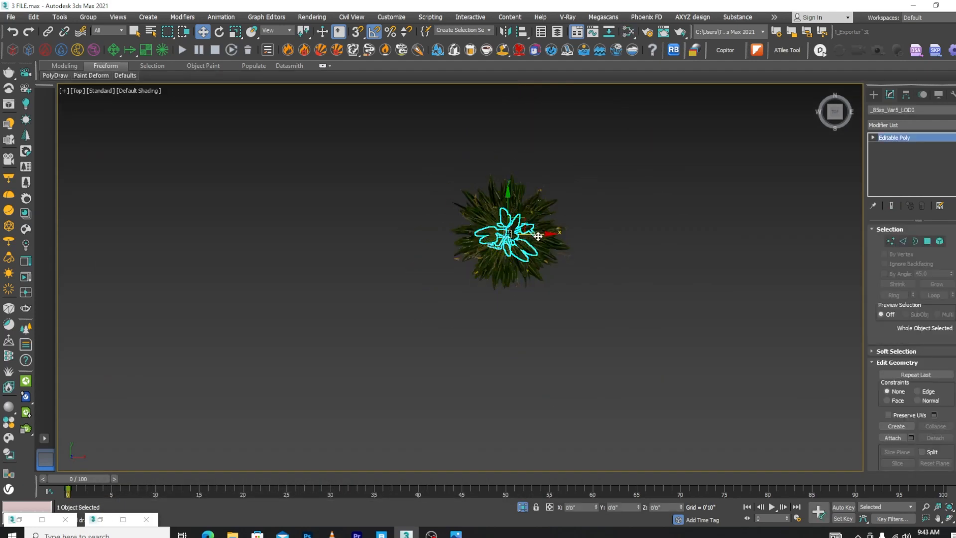
drag(539, 233, 738, 234)
click(544, 244)
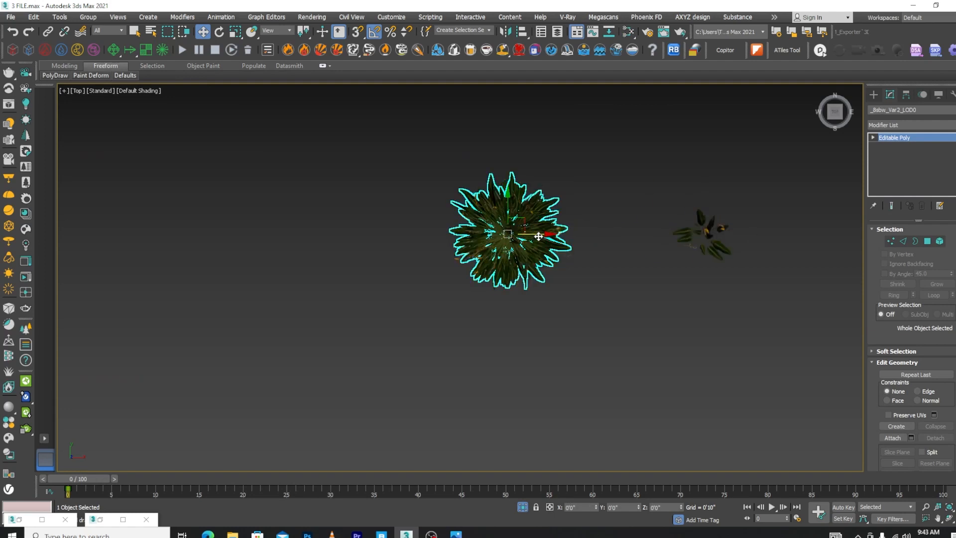
drag(538, 233, 363, 234)
Move Var9 and Var1 out of the Bird of Paradise clump along positive X, and Var7 along negative X
click(545, 243)
scroll(527, 246, down, 4)
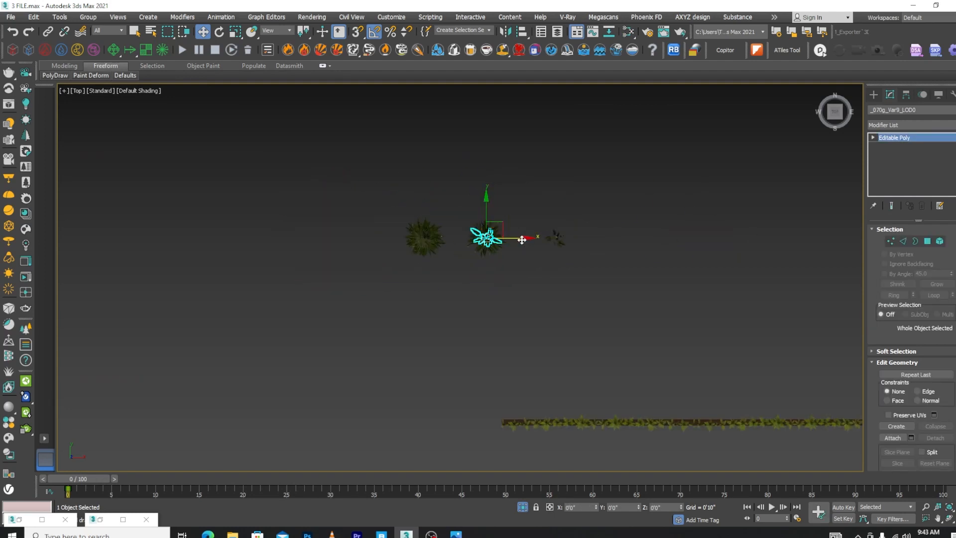
click(509, 245)
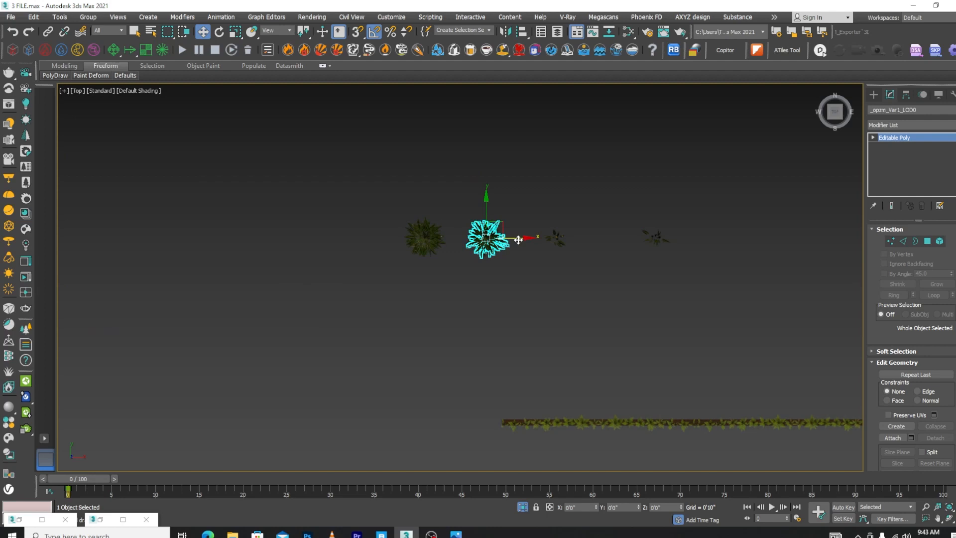
drag(519, 240, 639, 240)
click(513, 247)
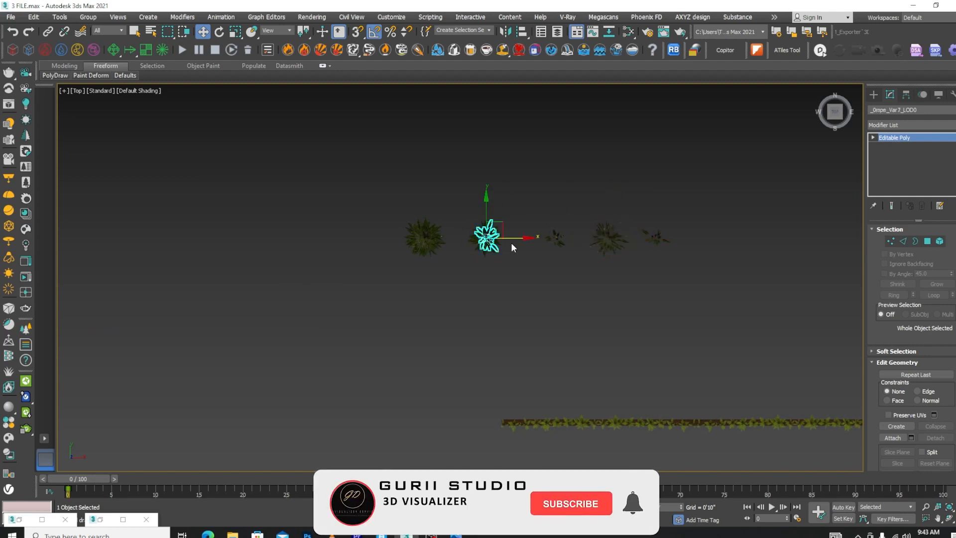
drag(487, 238, 367, 238)
Move Var4 to the positive X end of the plant row and another small variant between the clump and Var5
scroll(492, 241, up, 3)
click(492, 240)
scroll(493, 239, down, 3)
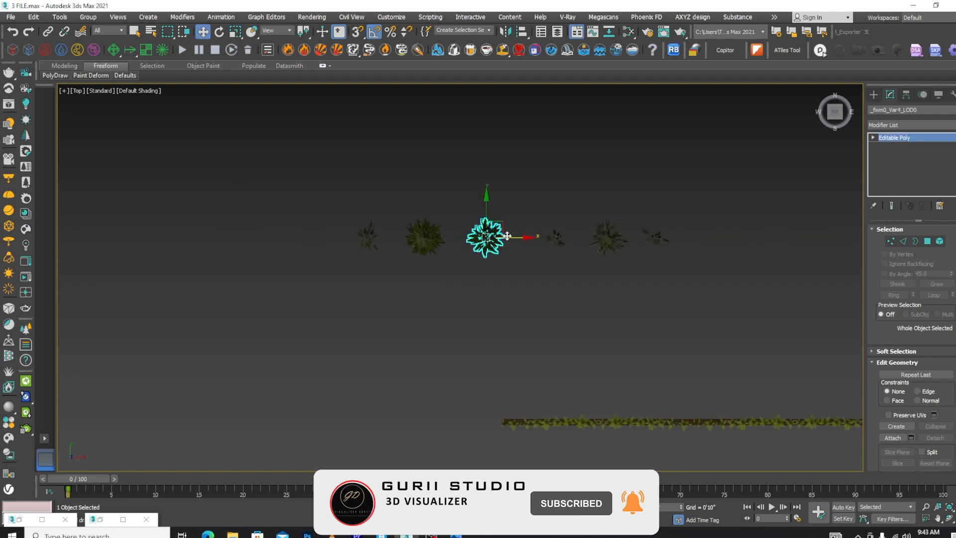
drag(509, 238, 717, 245)
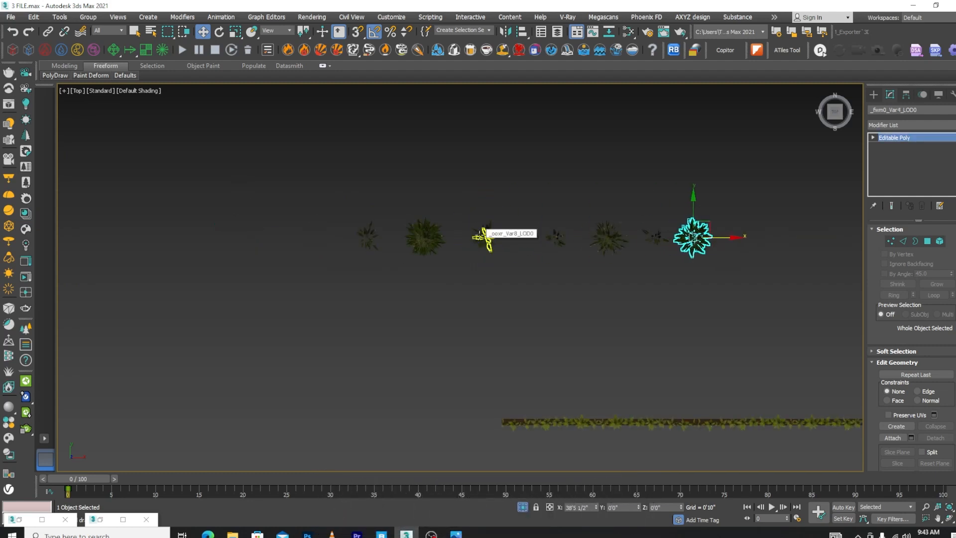
scroll(483, 236, up, 3)
click(494, 236)
scroll(497, 239, down, 2)
drag(525, 244, 634, 245)
Move Var8 to the negative X end of the plant row and the next small variant just beside the clump
click(527, 243)
scroll(529, 243, down, 3)
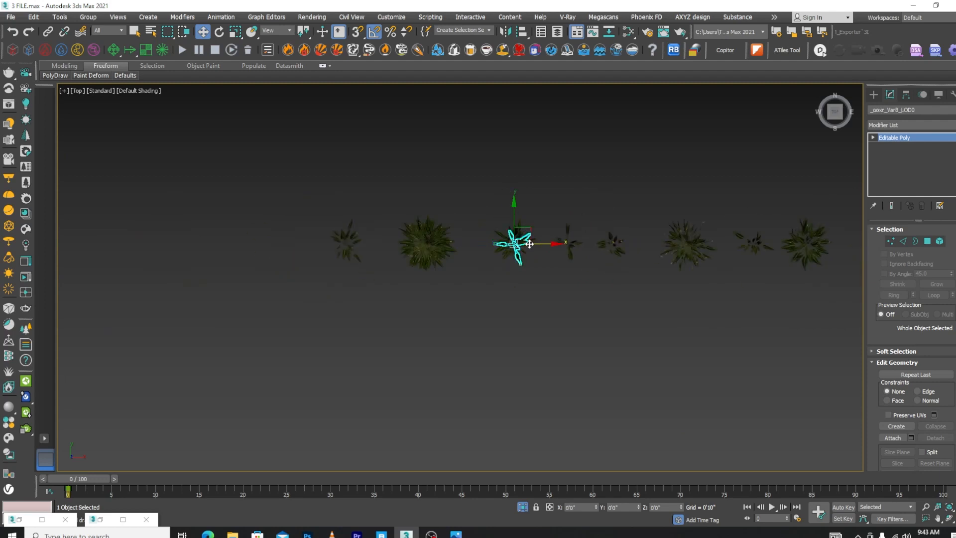
drag(529, 244, 298, 254)
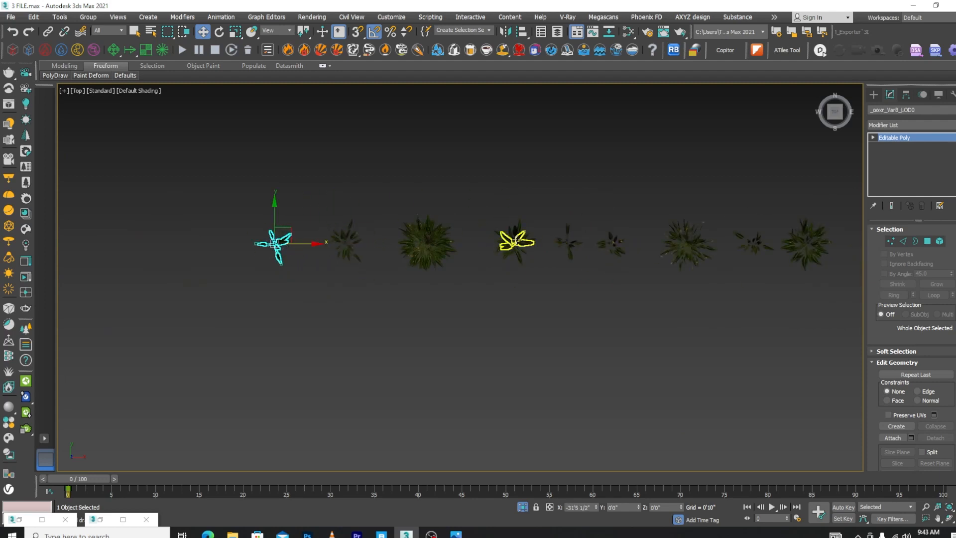
click(517, 243)
scroll(516, 243, up, 3)
drag(528, 252, 437, 252)
Move Var11 to the positive X end of the row, select Var6 and view the separated variants in perspective
click(518, 243)
scroll(517, 242, down, 3)
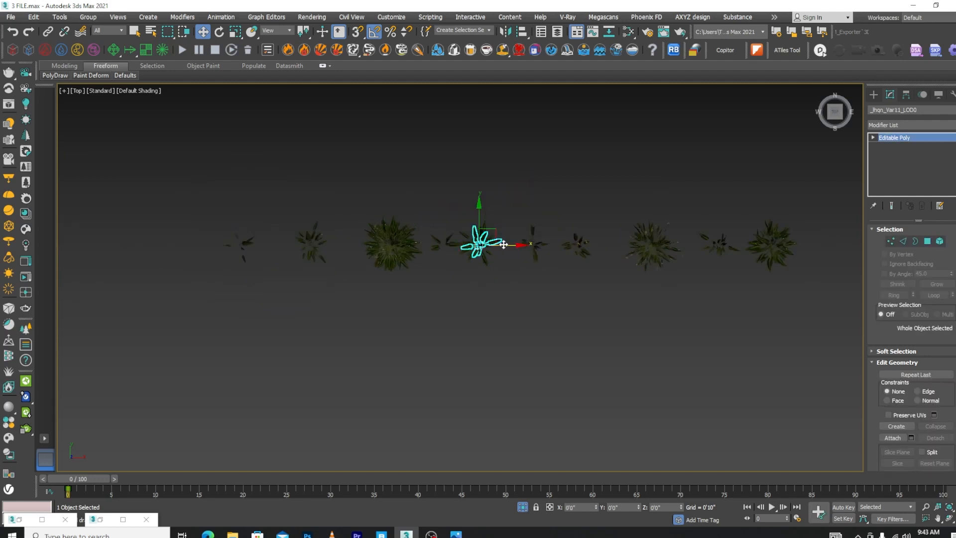
drag(503, 244, 842, 251)
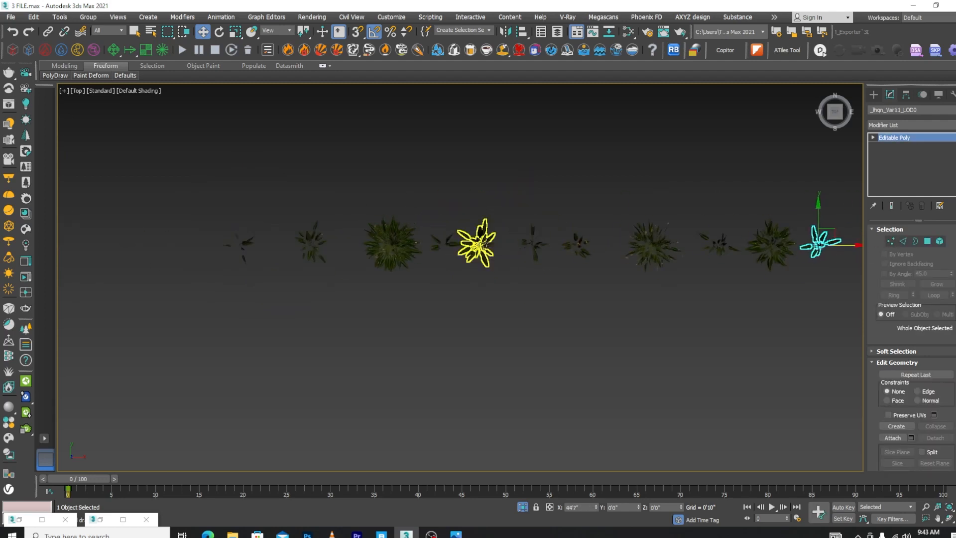
click(476, 243)
alt+middle_drag(476, 244, 542, 244)
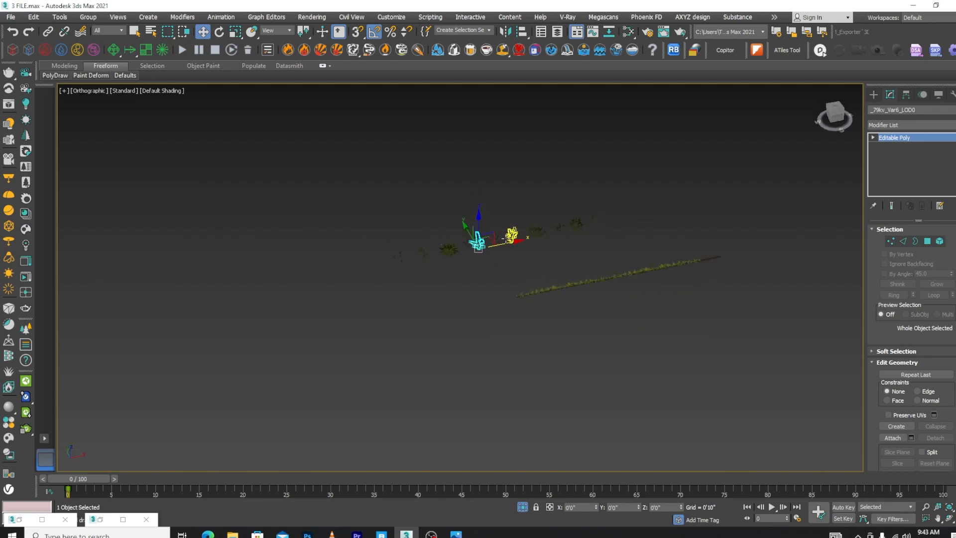
scroll(498, 246, up, 5)
scroll(587, 262, down, 2)
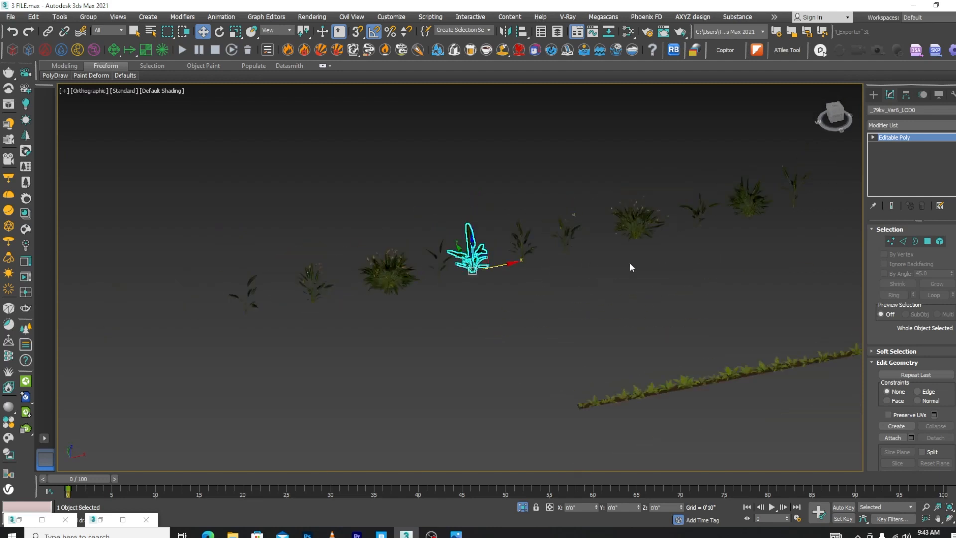
Select the eight slender Bird of Paradise variants and move them in line with the fern planter, just beyond its negative X end
click(698, 209)
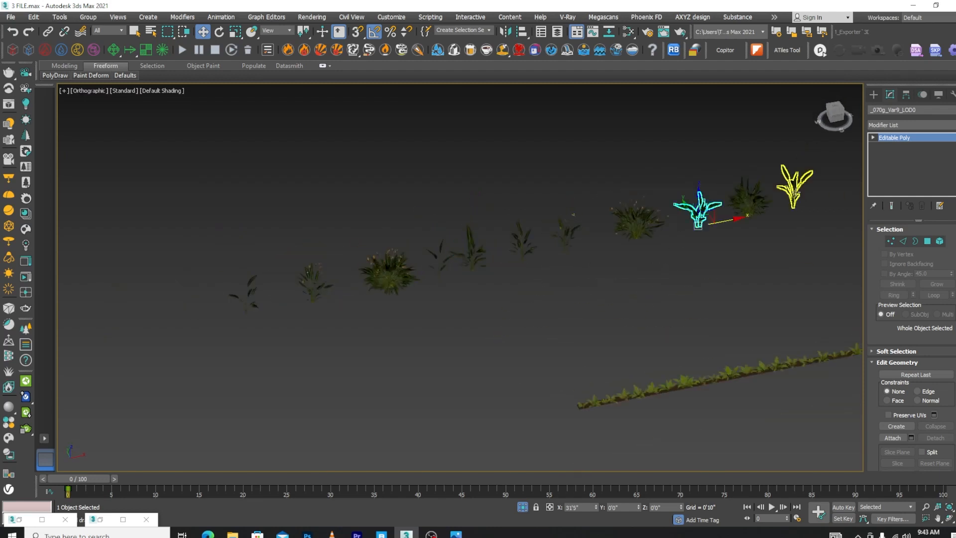
ctrl+click(794, 193)
ctrl+click(558, 238)
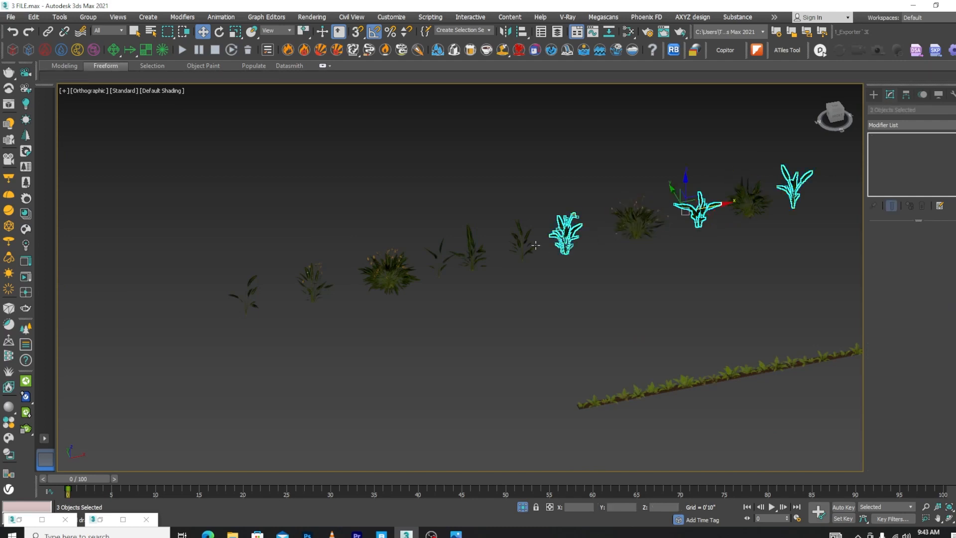
ctrl+click(522, 245)
ctrl+click(470, 253)
ctrl+click(438, 256)
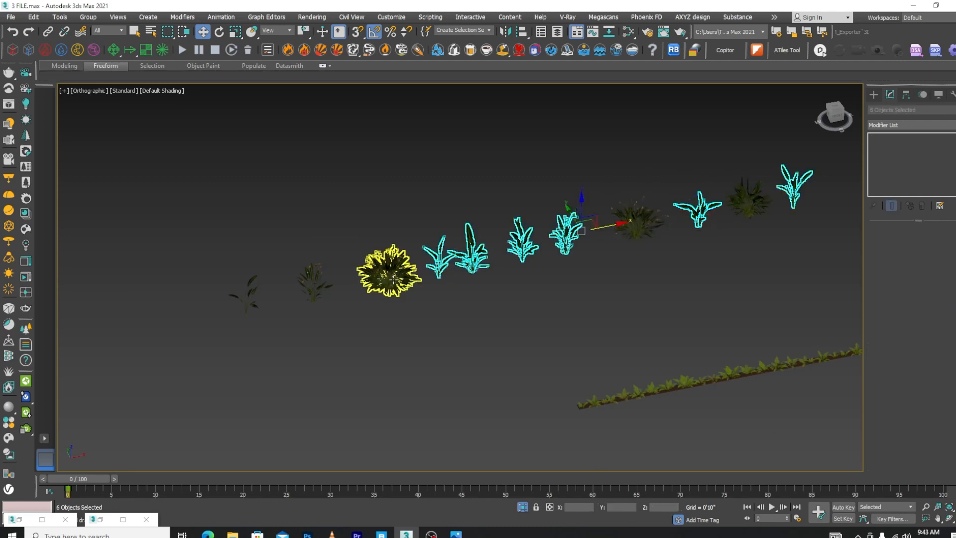
ctrl+click(313, 282)
ctrl+click(248, 296)
scroll(476, 257, down, 2)
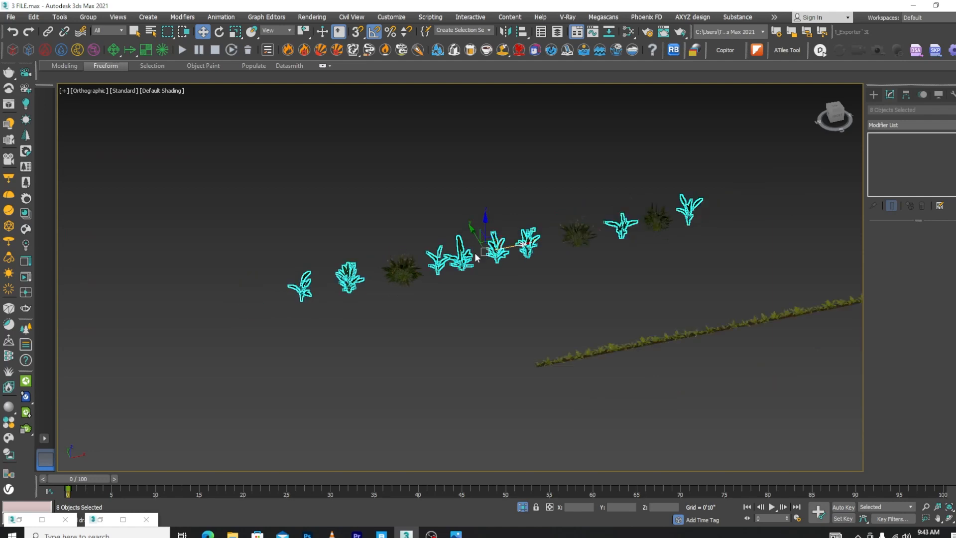
drag(476, 241, 587, 332)
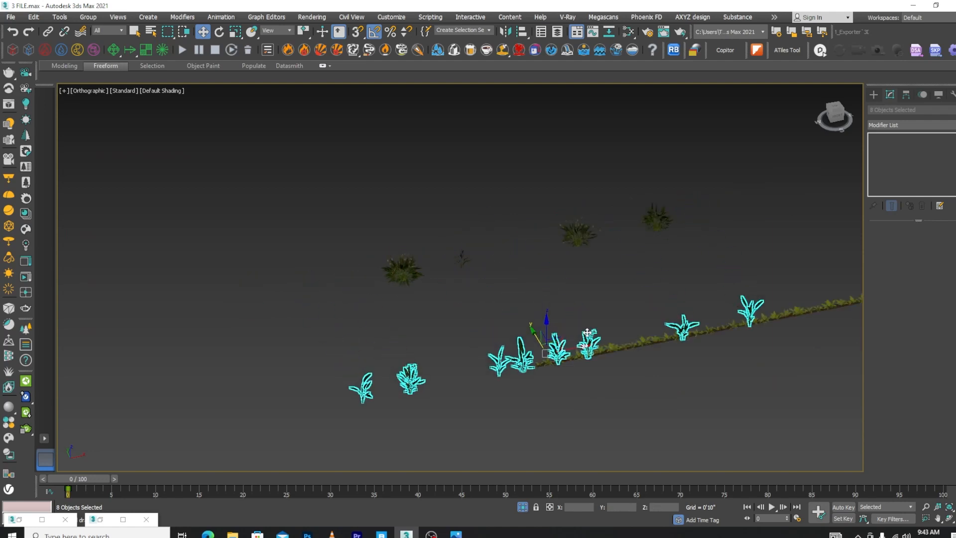
key(t)
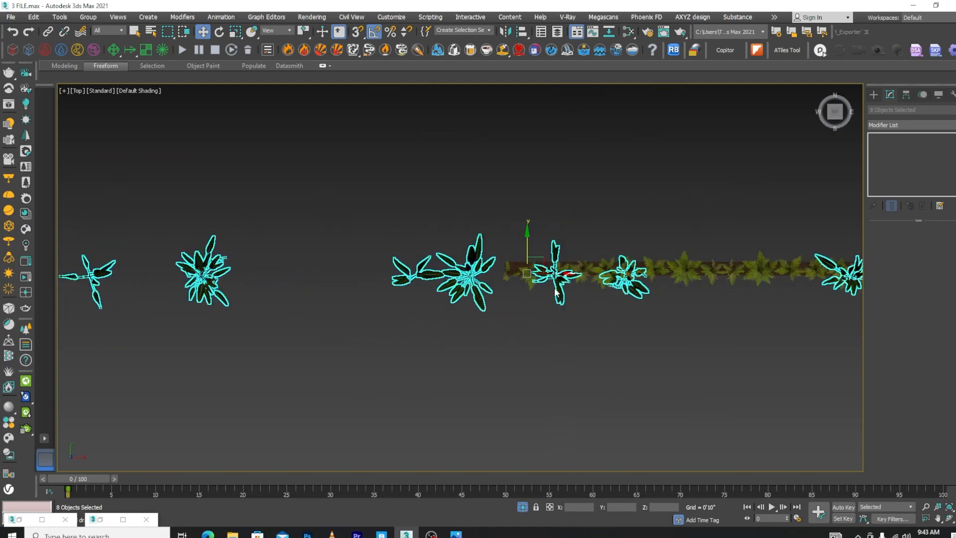
drag(579, 282, 275, 280)
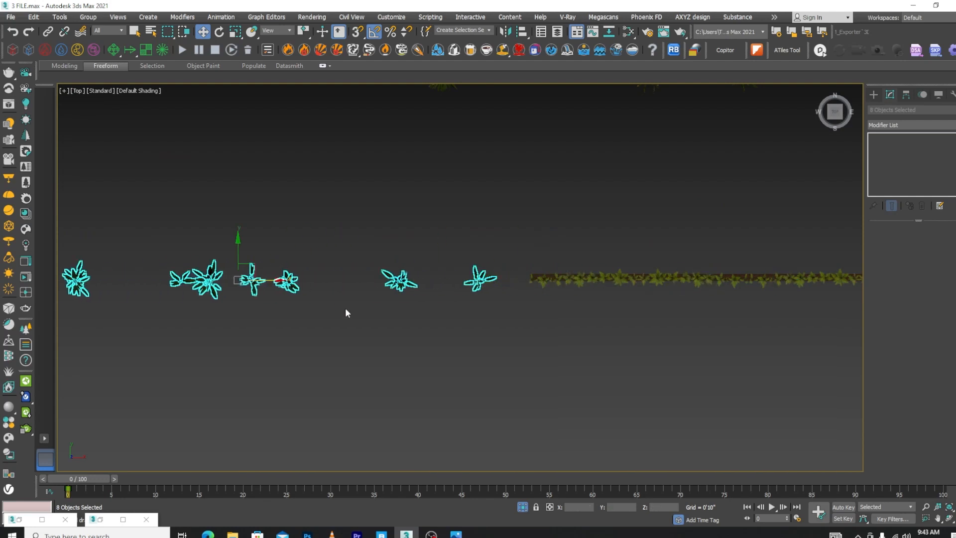
Move Var9 along X next to Var11, and bring Var5 close to its neighbouring slender variant
click(435, 239)
click(405, 285)
scroll(407, 285, up, 2)
drag(407, 285, 520, 282)
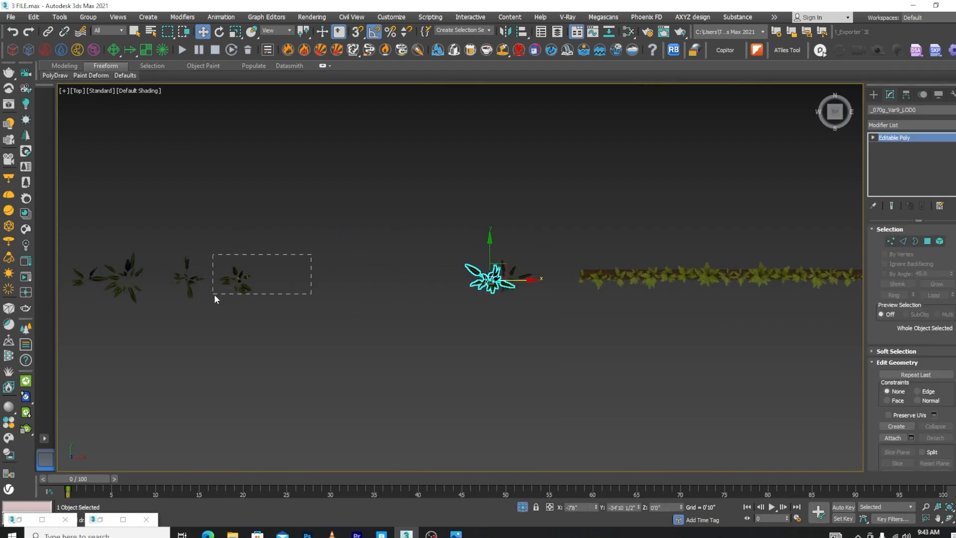
drag(214, 294, 214, 294)
drag(270, 277, 232, 277)
scroll(599, 272, down, 4)
scroll(486, 267, up, 5)
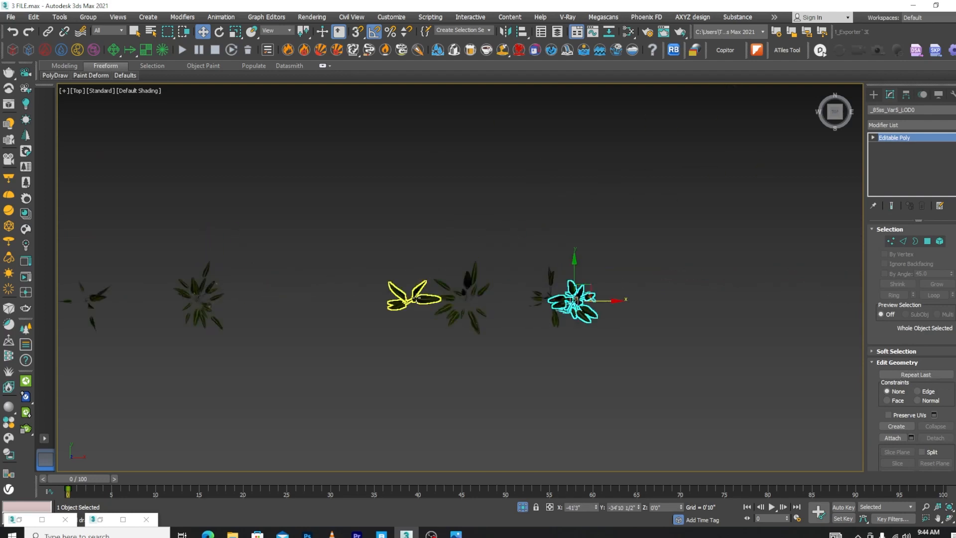
Combine the slender variants into fuller clusters by moving Var10 onto Var6 and Var8 onto Var7 along X
drag(413, 298, 488, 310)
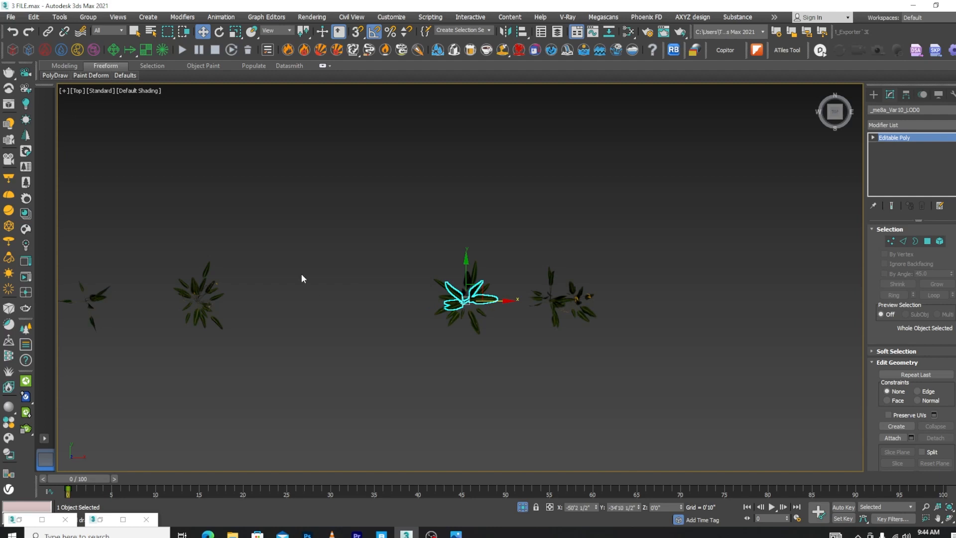
scroll(302, 278, down, 4)
scroll(217, 301, up, 4)
click(205, 289)
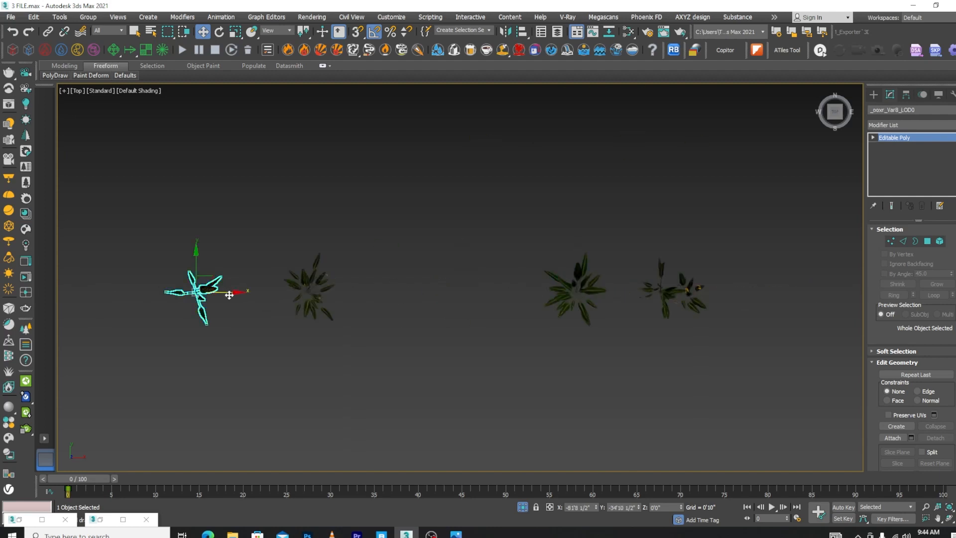
drag(206, 289, 322, 285)
scroll(378, 262, down, 3)
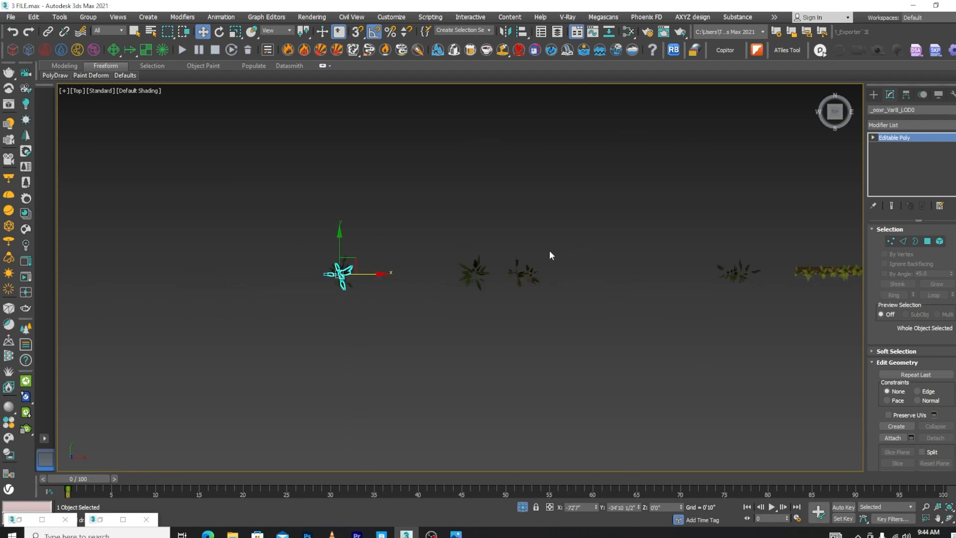
Select the Var9 and Var11 pair, move it along X to the start of the fern planter and show the front view
scroll(533, 257, down, 3)
scroll(641, 278, up, 3)
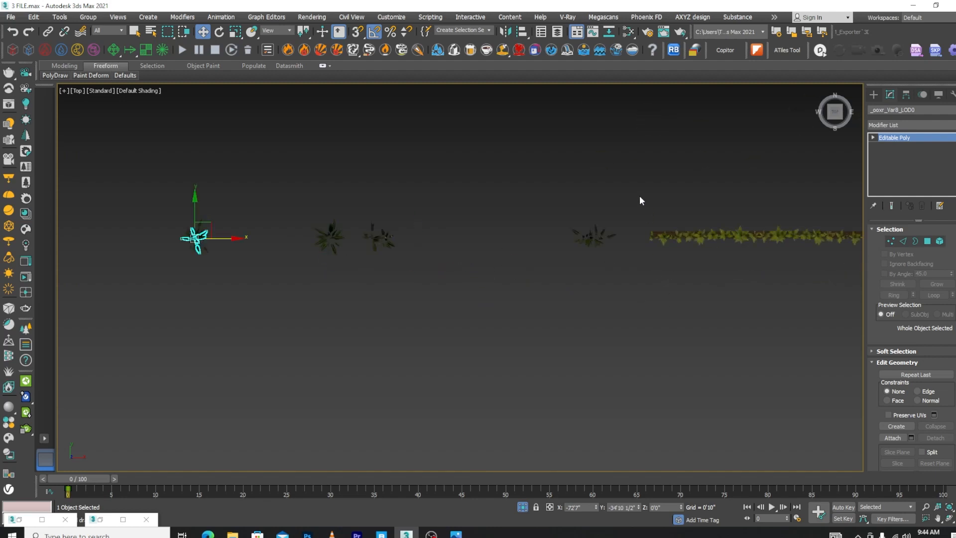
drag(639, 197, 592, 255)
scroll(596, 255, up, 3)
drag(630, 219, 769, 219)
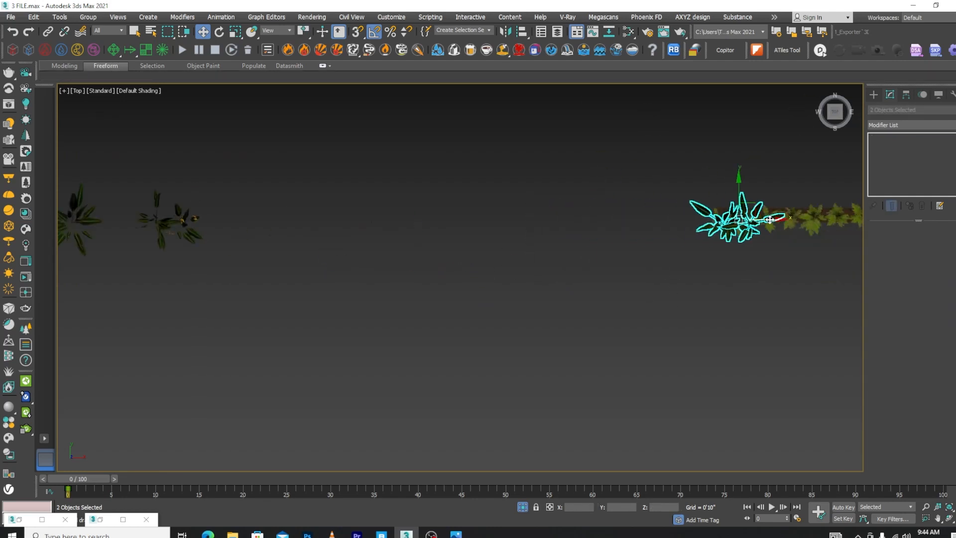
key(f)
scroll(547, 269, up, 3)
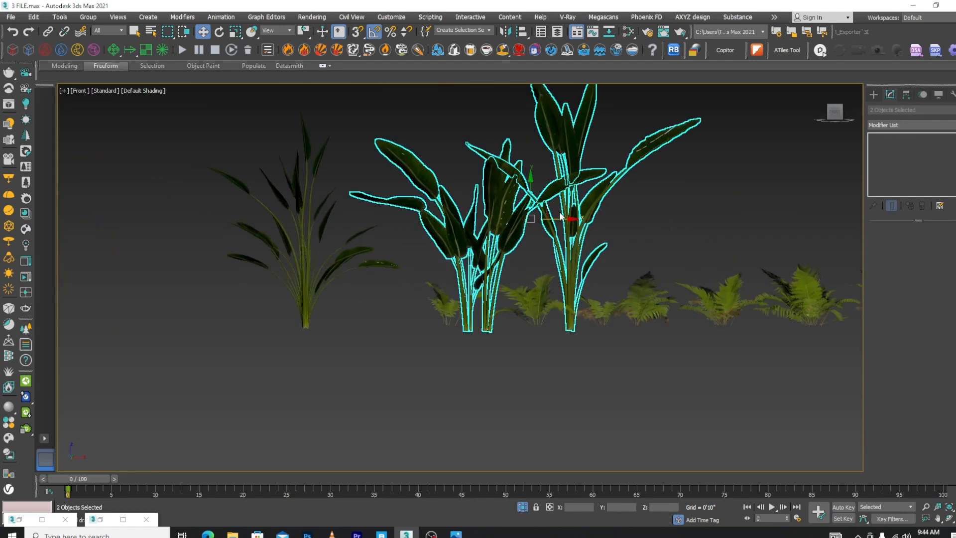
Shift the slender pair slightly along X, and move Var11 along X onto the Var9 cluster, checking the result in front wireframe view
mouse_move(556, 219)
mouse_down()
mouse_move(607, 218)
mouse_move(570, 218)
mouse_up()
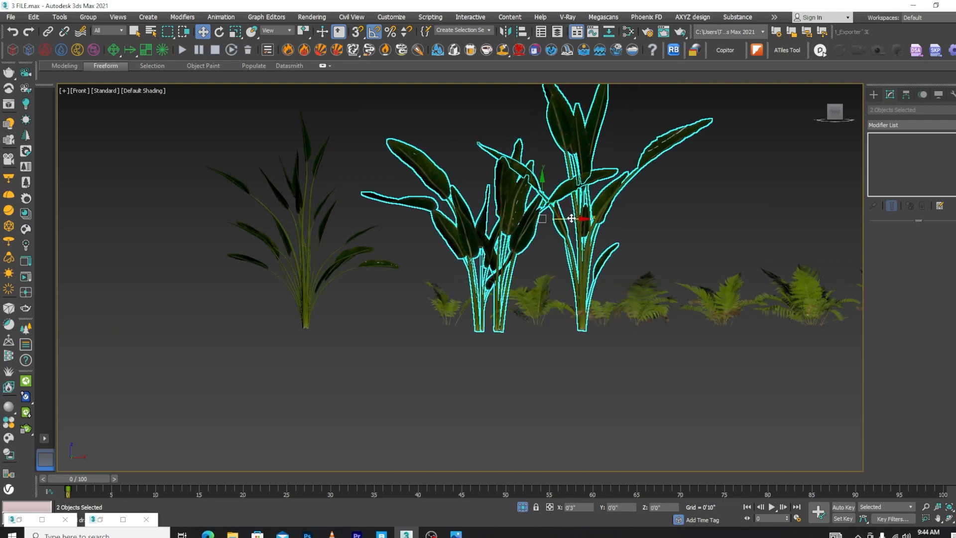
click(616, 258)
click(580, 259)
drag(593, 324, 511, 324)
scroll(552, 222, down, 3)
mouse_move(554, 223)
alt+middle_down()
mouse_move(529, 241)
mouse_move(470, 249)
alt+middle_up()
key(F3)
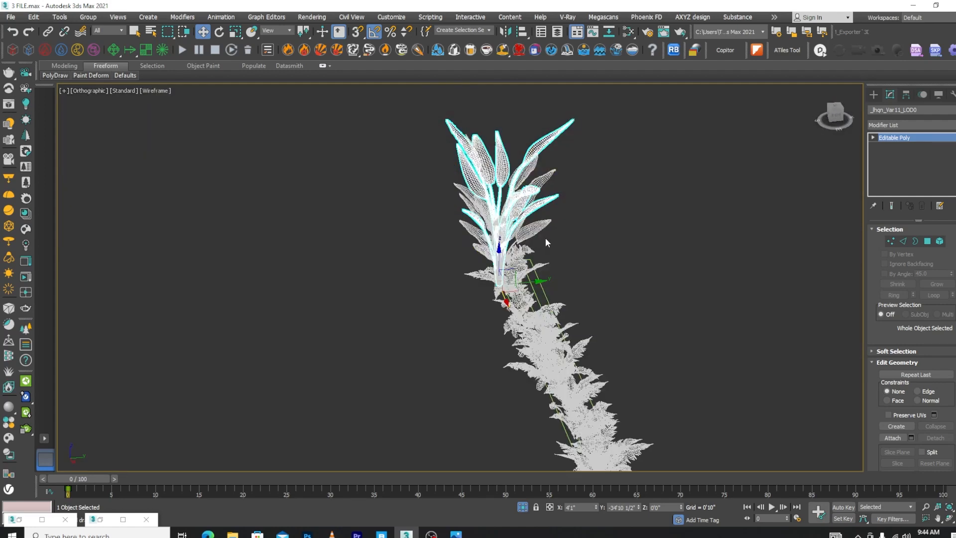
key(f)
scroll(548, 239, down, 5)
scroll(673, 255, up, 5)
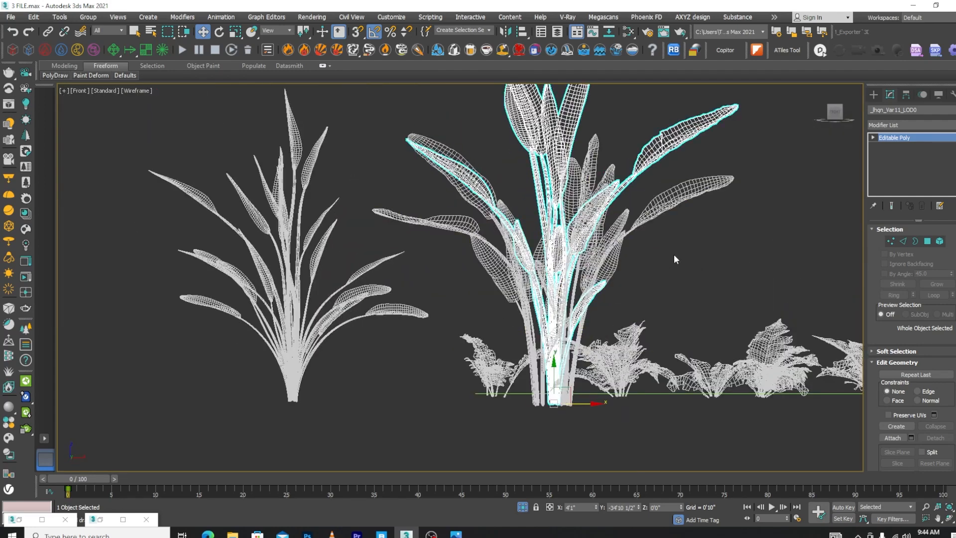
Select the Var9 and Var11 cluster together and lower it by 4 inches in the front view
ctrl+click(572, 301)
scroll(572, 301, down, 2)
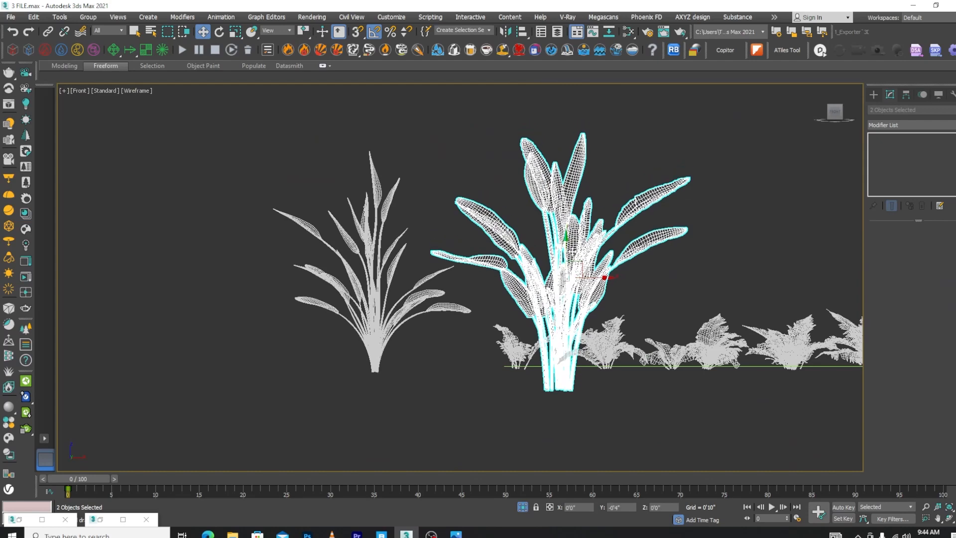
scroll(572, 343, down, 3)
Select Var12 and its neighbouring slender plant, and move the pair about 49' along X beside the cluster at the planter's start
click(506, 293)
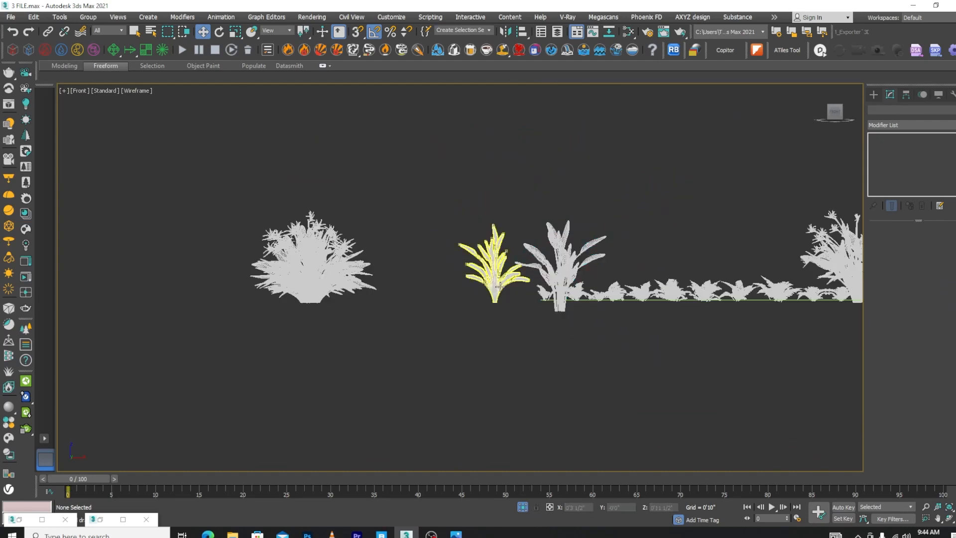
click(504, 291)
scroll(468, 291, down, 3)
click(283, 261)
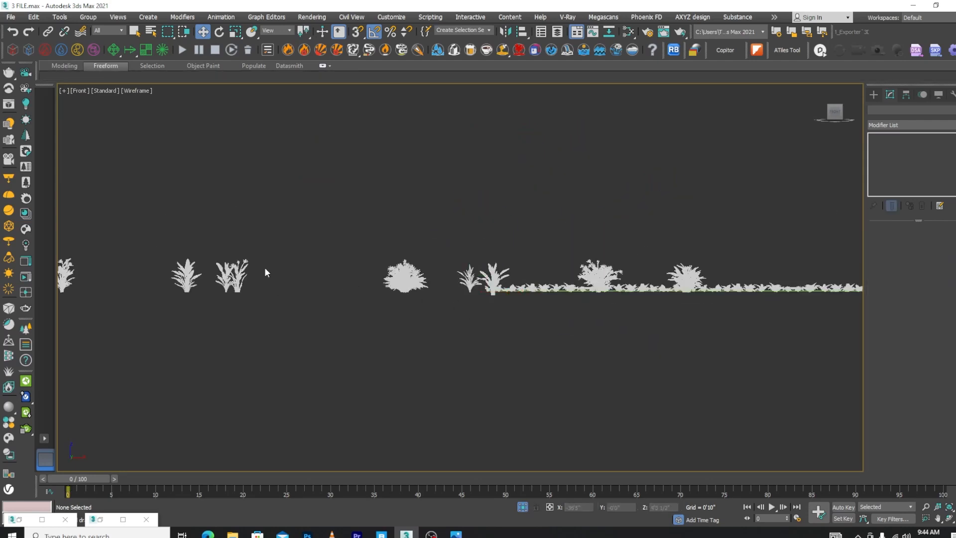
scroll(265, 269, up, 5)
click(316, 298)
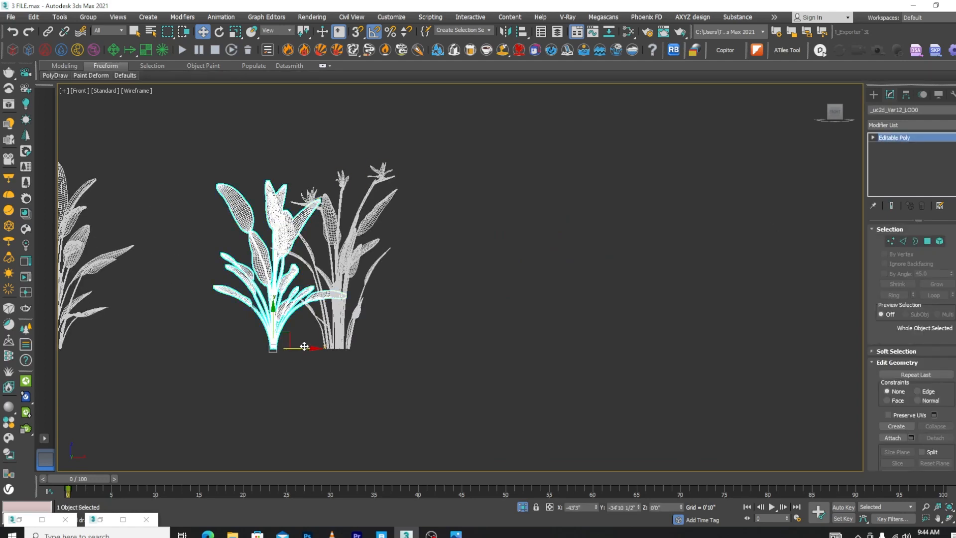
ctrl+click(363, 259)
scroll(336, 291, down, 5)
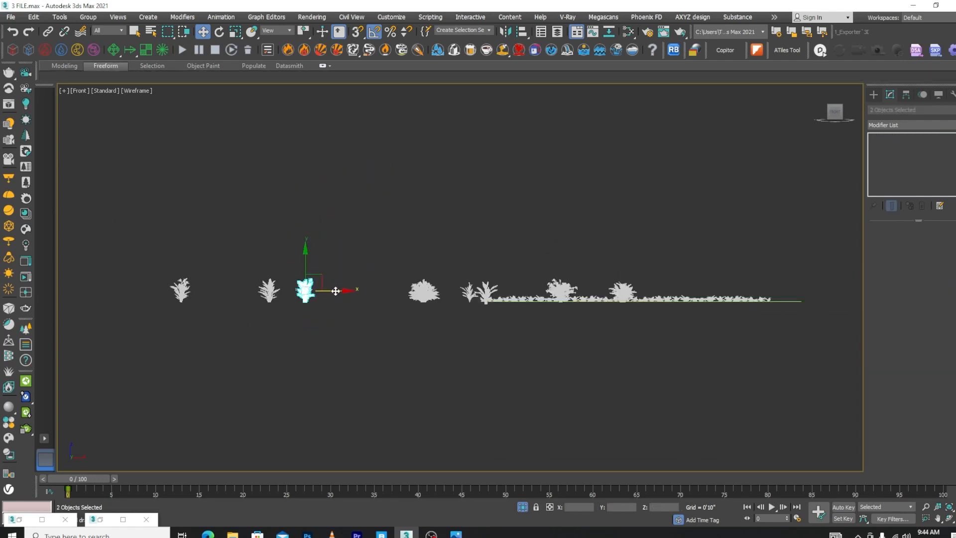
drag(335, 291, 523, 285)
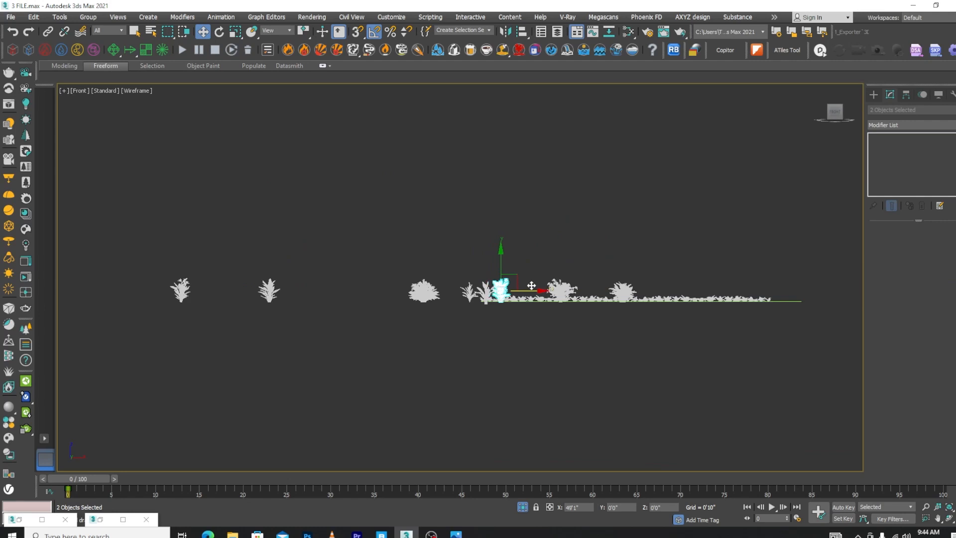
Select the Var1 flowering bush behind the planter and move it onto the fern row at about Y -34'6"
scroll(490, 291, up, 4)
scroll(510, 294, down, 3)
alt+middle_drag(517, 303, 550, 333)
key(F3)
scroll(533, 312, up, 5)
scroll(532, 175, down, 3)
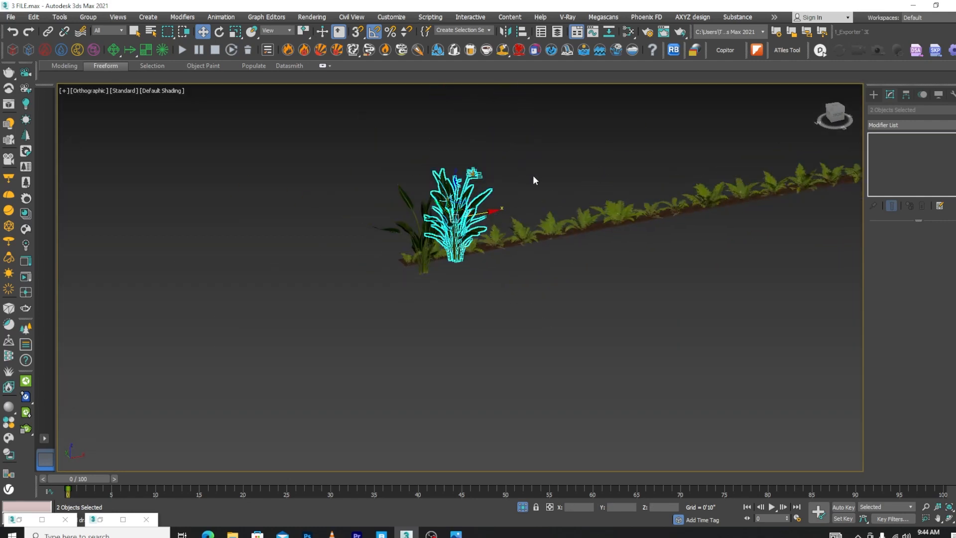
scroll(526, 179, down, 4)
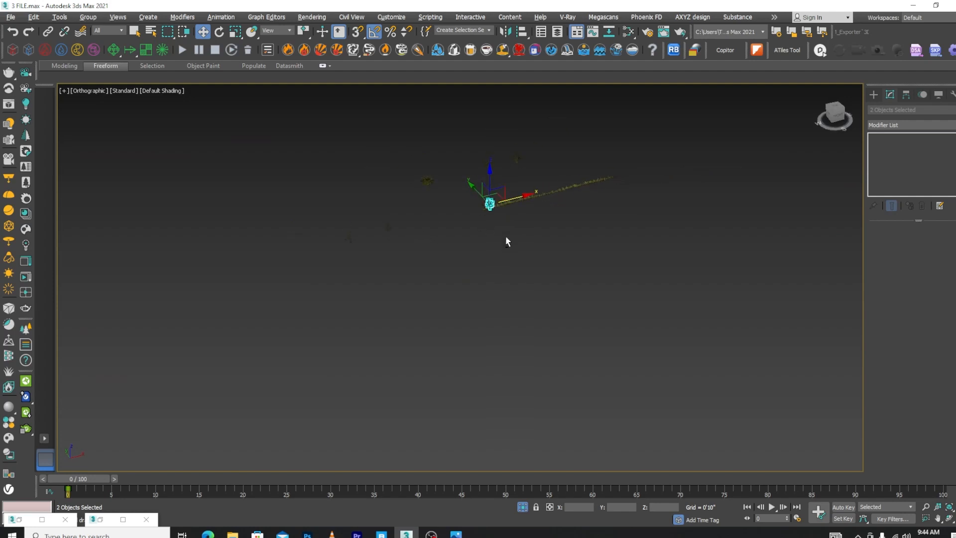
scroll(496, 158, up, 5)
click(485, 165)
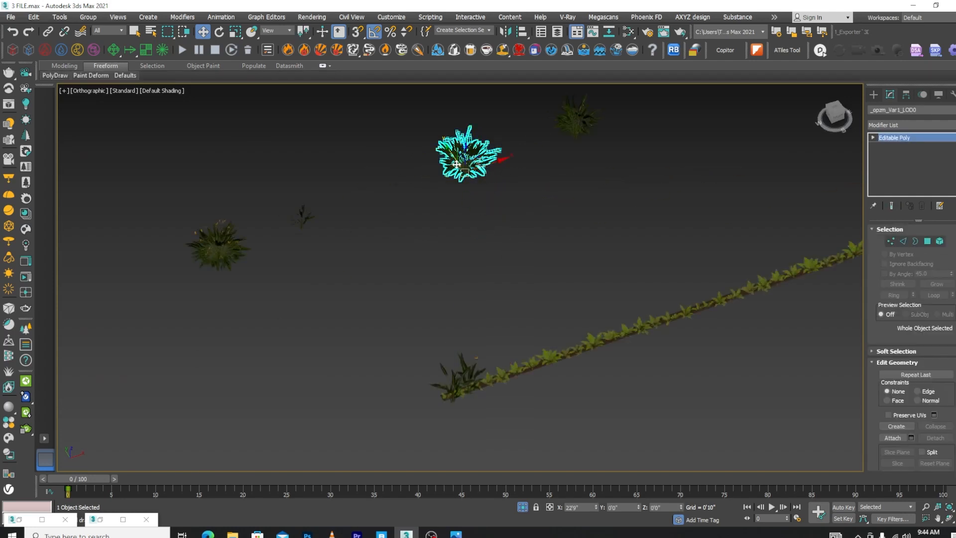
drag(456, 164, 592, 327)
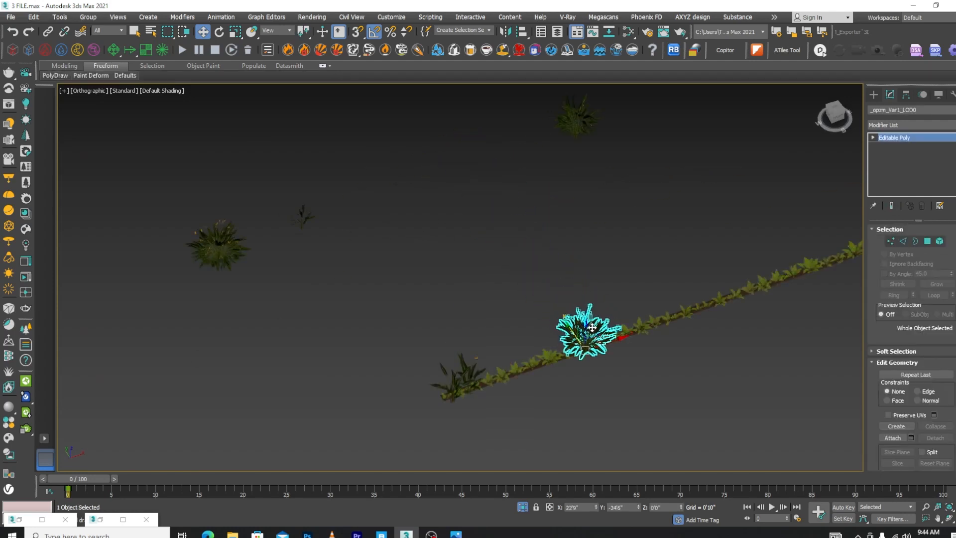
Raise the Var1 bush to a Z of 0'1" in the front view so its base meets the planter soil
key(f)
scroll(592, 326, down, 6)
key(z)
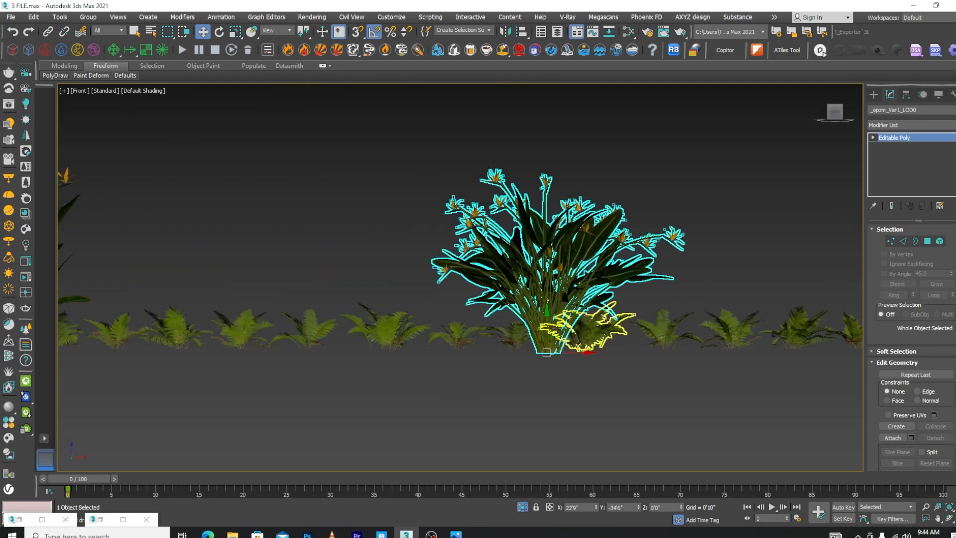
scroll(556, 329, up, 2)
drag(545, 338, 545, 331)
key(F3)
key(F3)
From the top view, move the full Var4 bush onto the fern planter, further along X from Var1
key(t)
scroll(548, 331, down, 4)
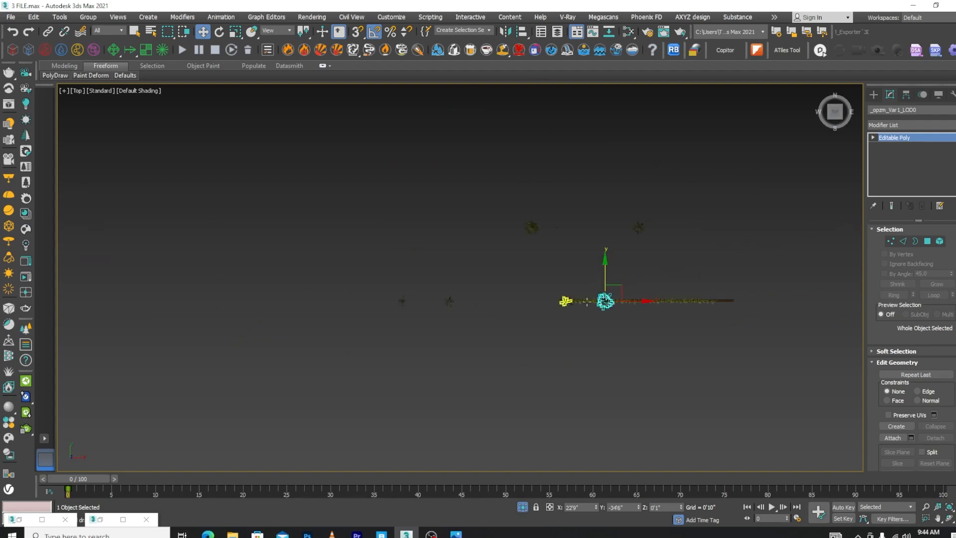
scroll(577, 296, up, 5)
scroll(368, 259, down, 2)
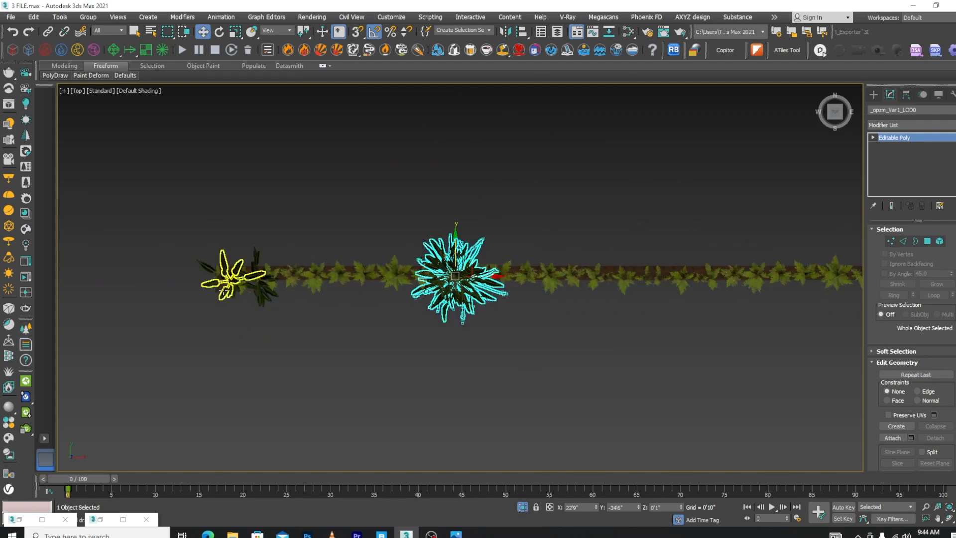
scroll(277, 267, up, 4)
scroll(448, 313, down, 6)
scroll(472, 279, down, 2)
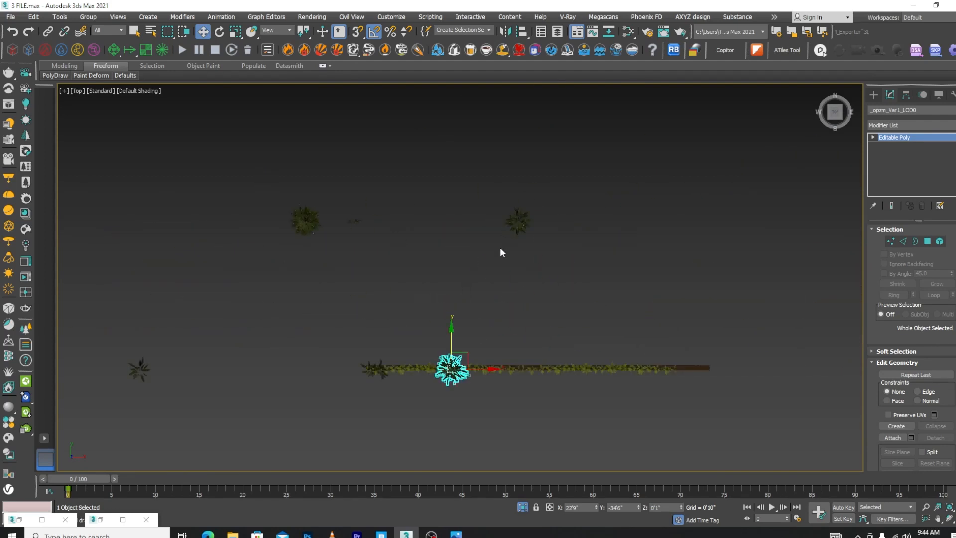
scroll(502, 250, up, 2)
click(522, 209)
drag(526, 192, 597, 393)
Move the Var2 flowering bush onto the planter beyond Var4, at about X 58'5 1/2" and Y -35'1 1/2"
click(234, 215)
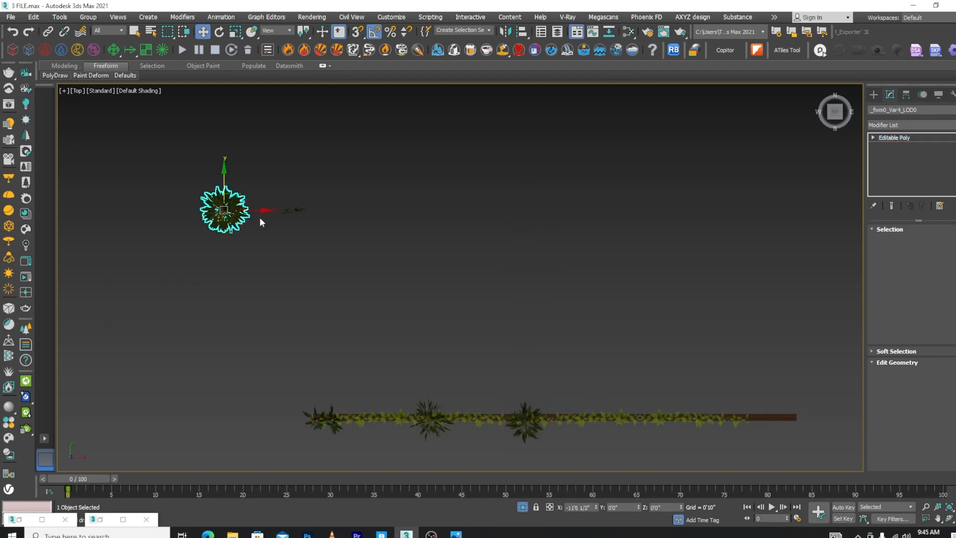
drag(253, 209, 678, 285)
drag(646, 187, 675, 390)
Raise the Var2 bush to a Z of 0'1 1/2" in the front view, using wireframe to align its base with the soil
key(f)
scroll(587, 306, down, 8)
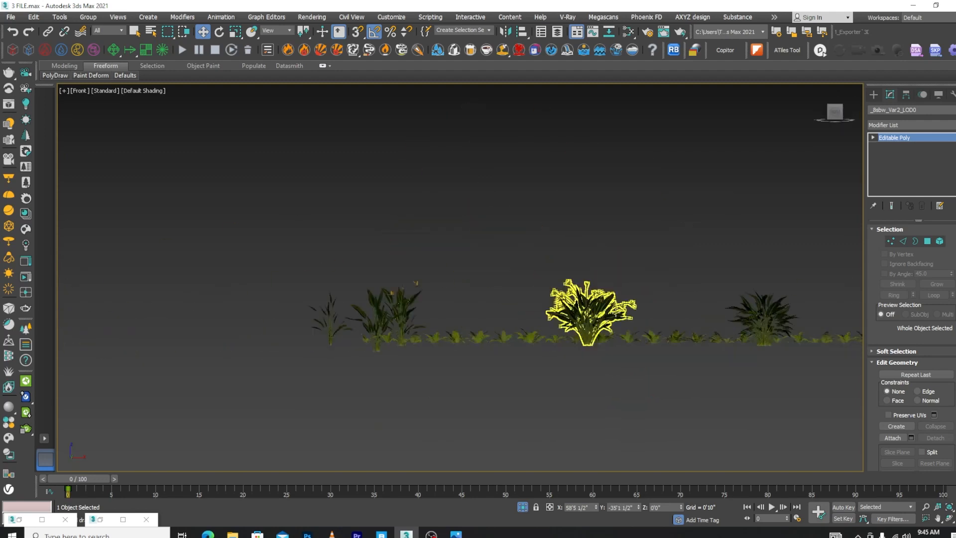
scroll(645, 294, up, 8)
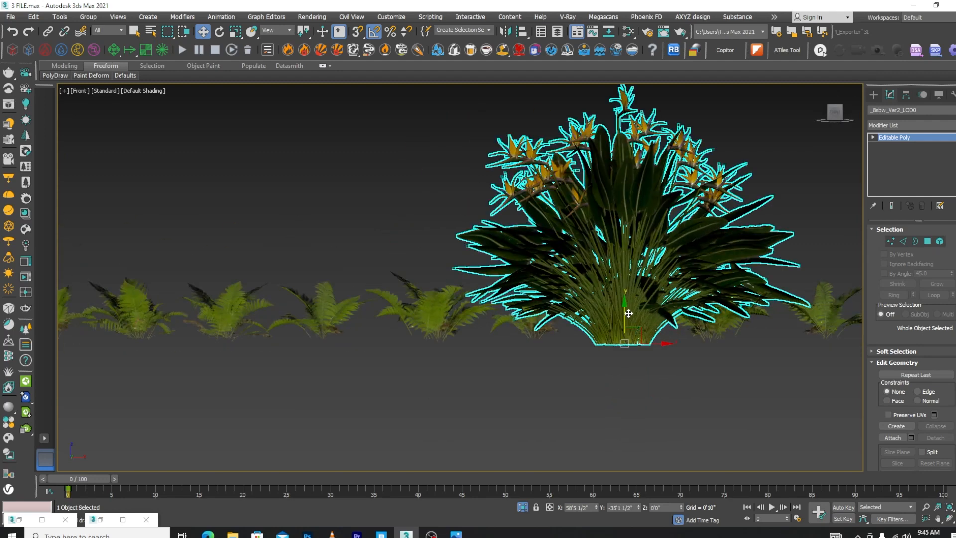
key(F3)
drag(626, 314, 624, 308)
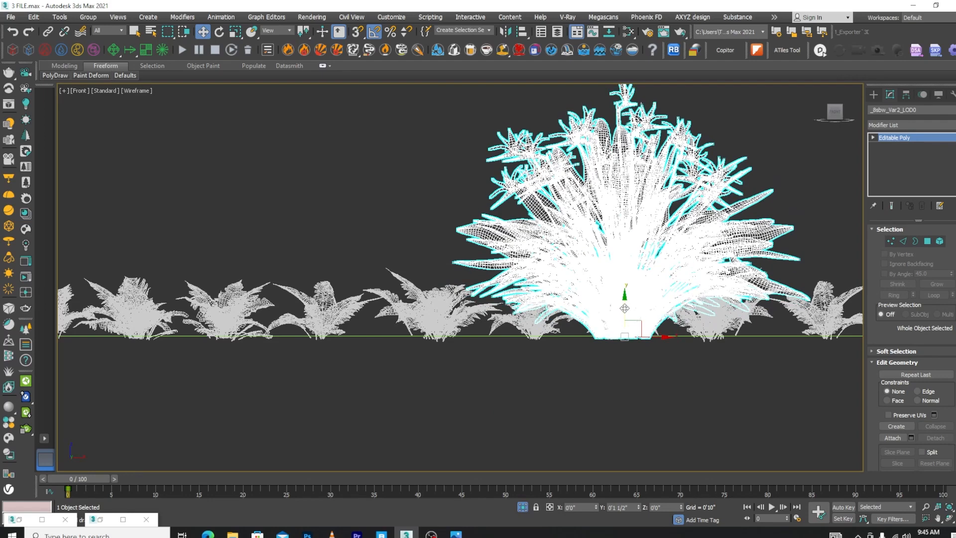
key(F3)
Select the slender Var3 plant beyond the planter's start and move it about 18'3" along X, next to the Var1 bush
scroll(580, 313, down, 10)
scroll(414, 321, up, 8)
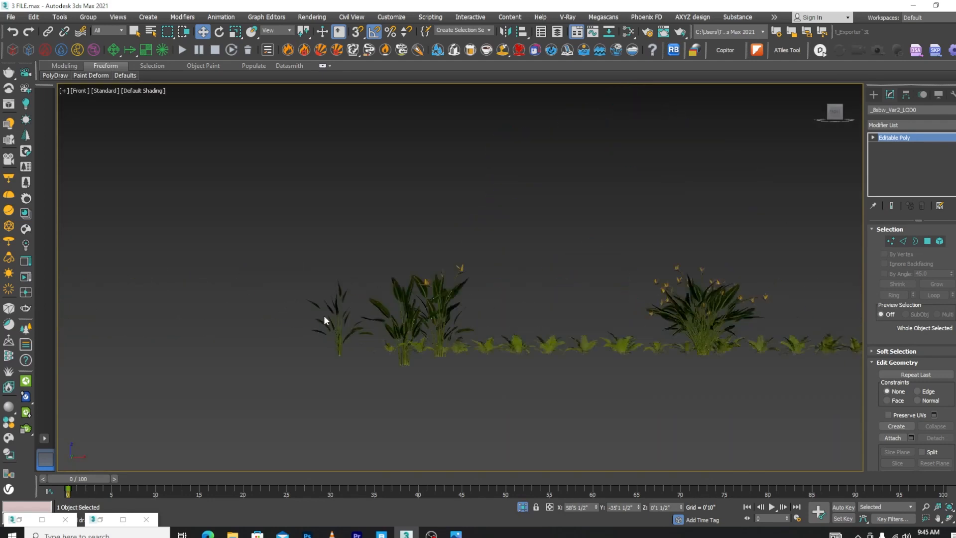
click(352, 329)
ctrl+click(433, 319)
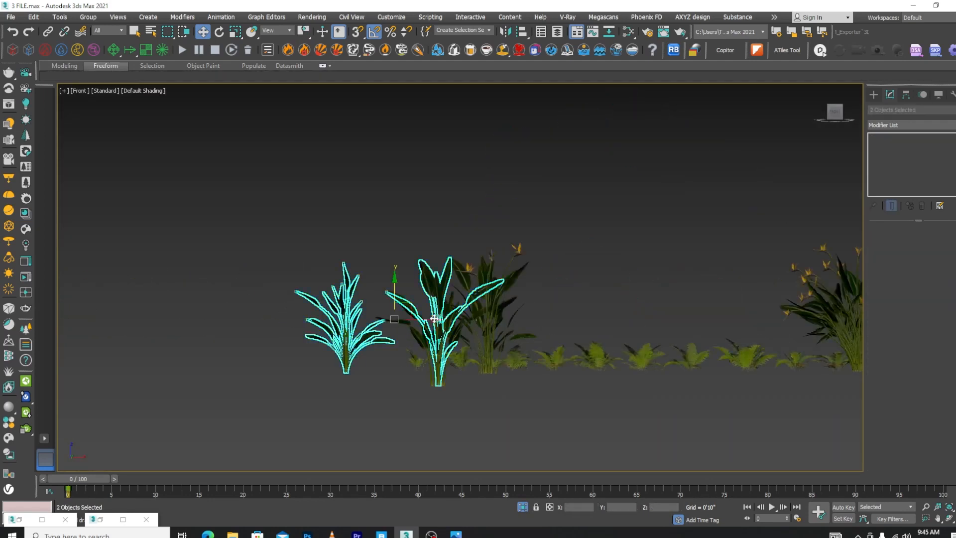
scroll(365, 325, down, 2)
scroll(367, 334, down, 2)
click(370, 345)
click(360, 331)
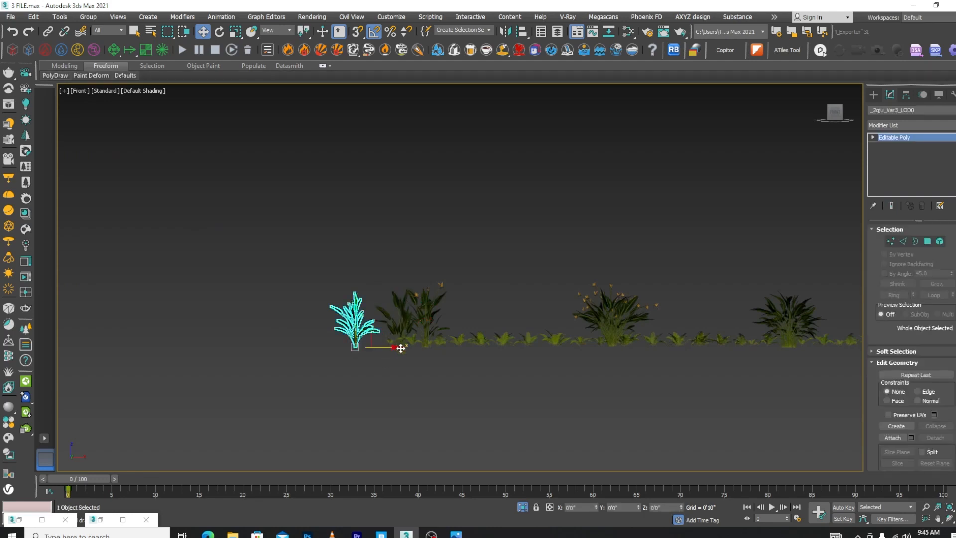
drag(381, 350, 587, 349)
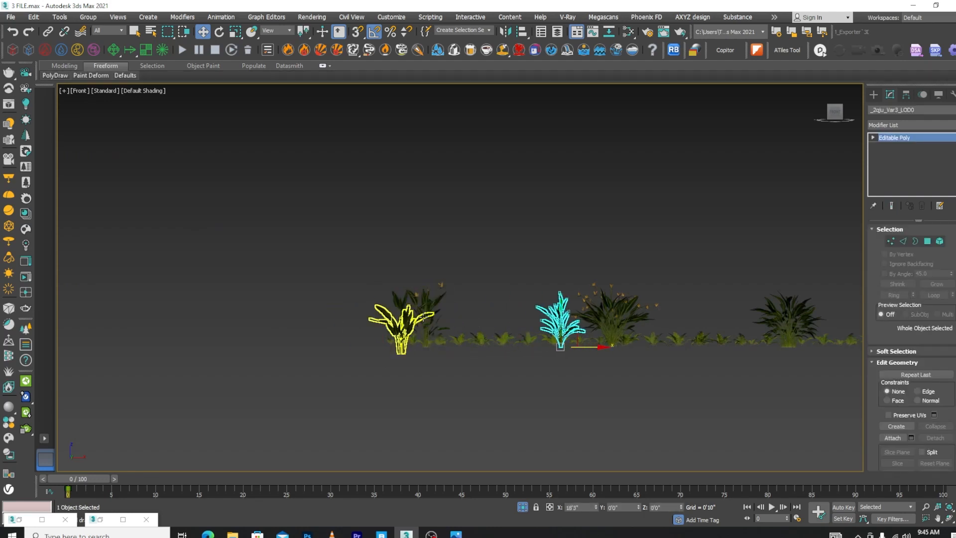
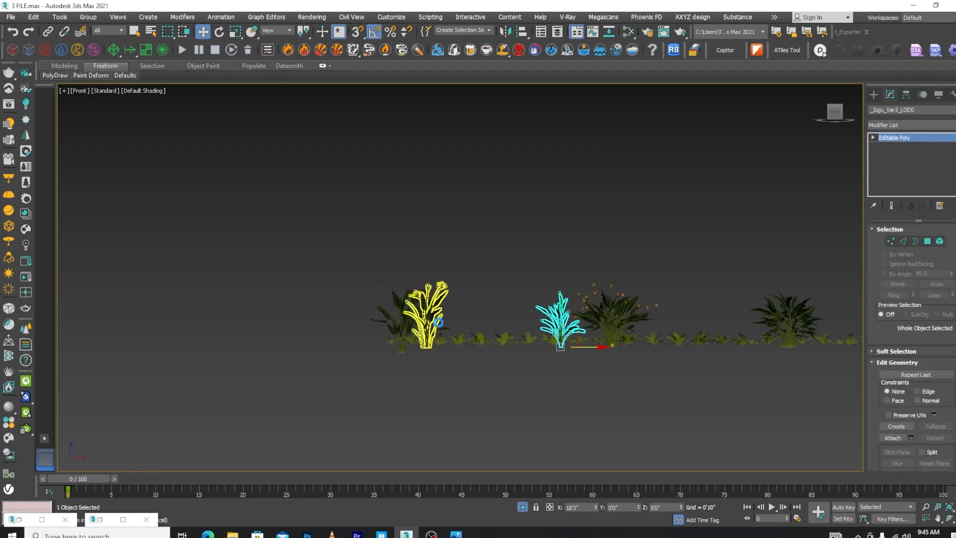
Select the two overlapping stray bushes away from the planter and move them along X into the gap before the last Var2 bush
scroll(434, 327, up, 5)
mouse_move(503, 329)
mouse_down()
mouse_move(380, 321)
mouse_move(692, 312)
mouse_move(476, 323)
mouse_up()
scroll(380, 322, down, 5)
click(486, 311)
click(486, 308)
scroll(491, 306, down, 4)
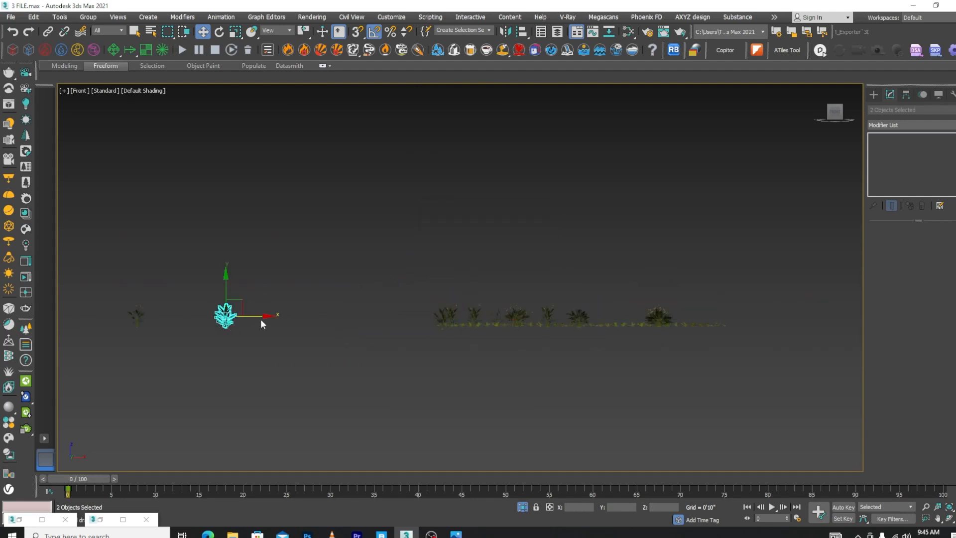
drag(261, 320, 633, 321)
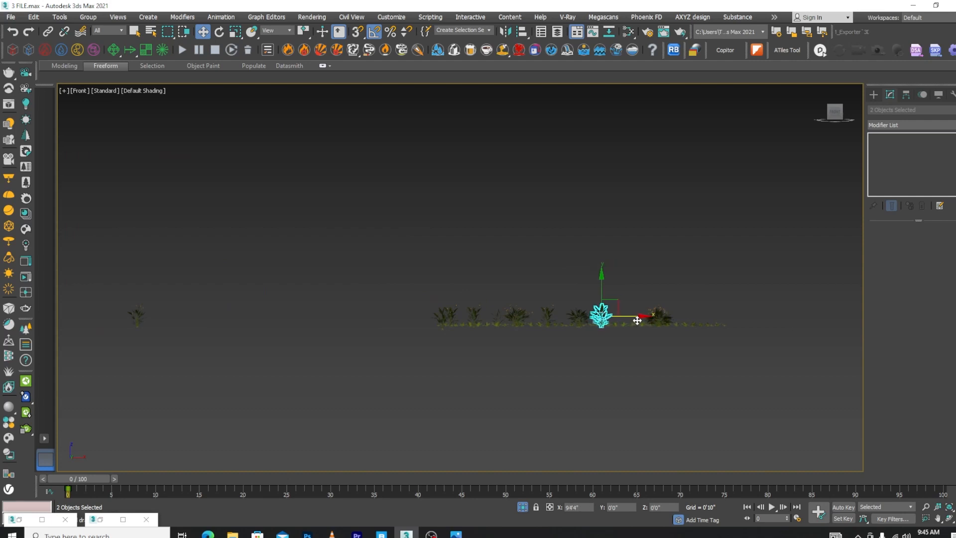
key(ctrl+z)
drag(169, 317, 662, 318)
Delete the leftover stray plant standing away from the planter, using wireframe display to find and select it
alt+middle_drag(628, 364, 671, 404)
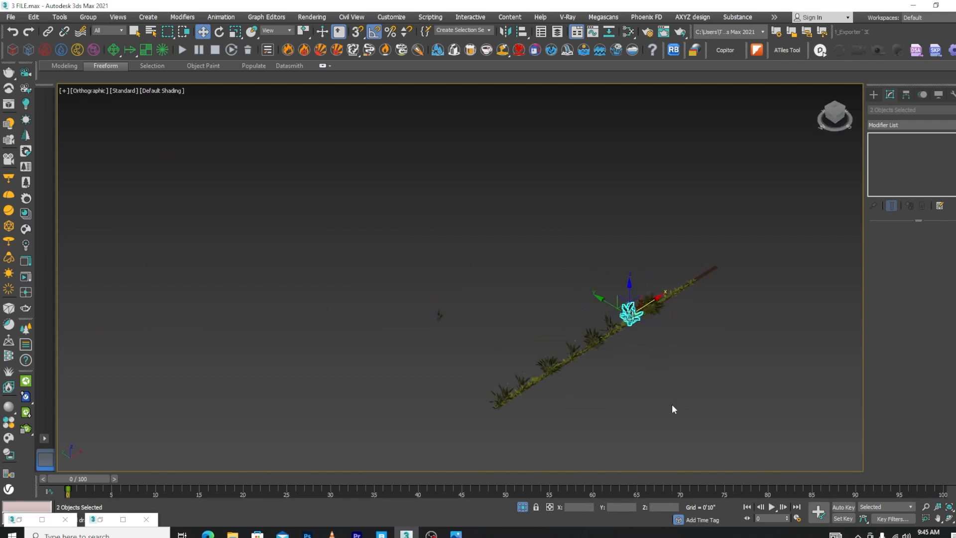
click(671, 404)
key(F3)
mouse_move(466, 289)
mouse_down()
mouse_move(408, 342)
mouse_move(379, 351)
mouse_up()
key(Delete)
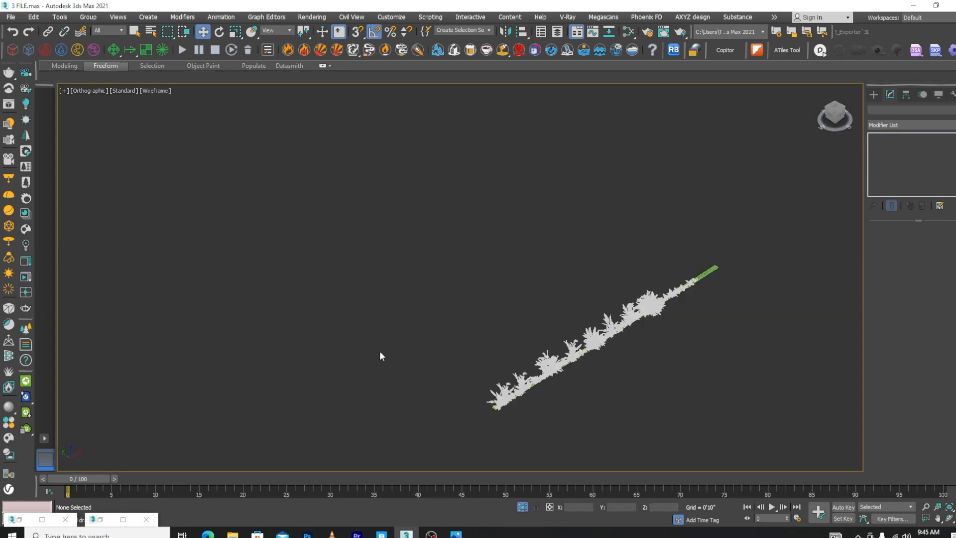
key(F3)
Select all the plants along the planter and turn off isolation to show the house and street around them
drag(411, 443, 412, 443)
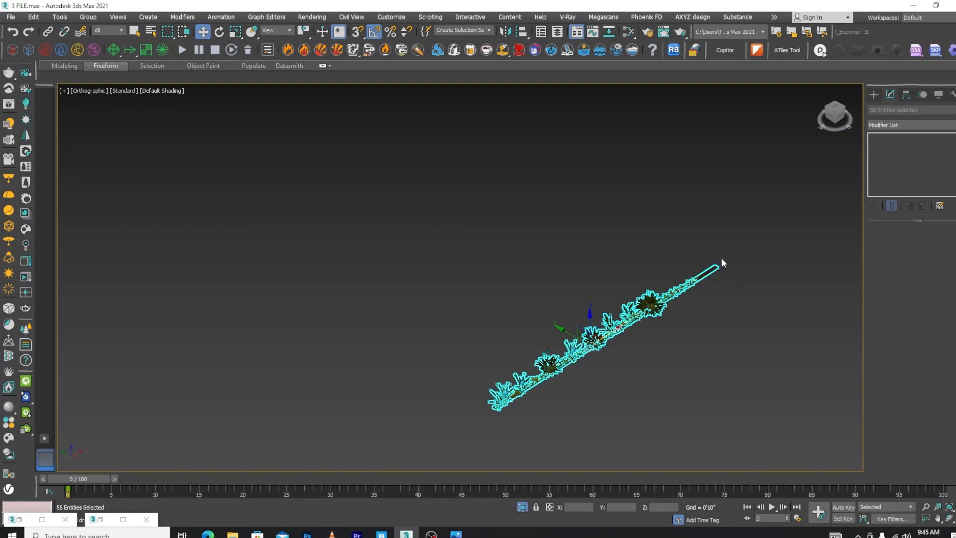
scroll(721, 258, up, 5)
alt+drag(660, 360, 660, 361)
click(527, 505)
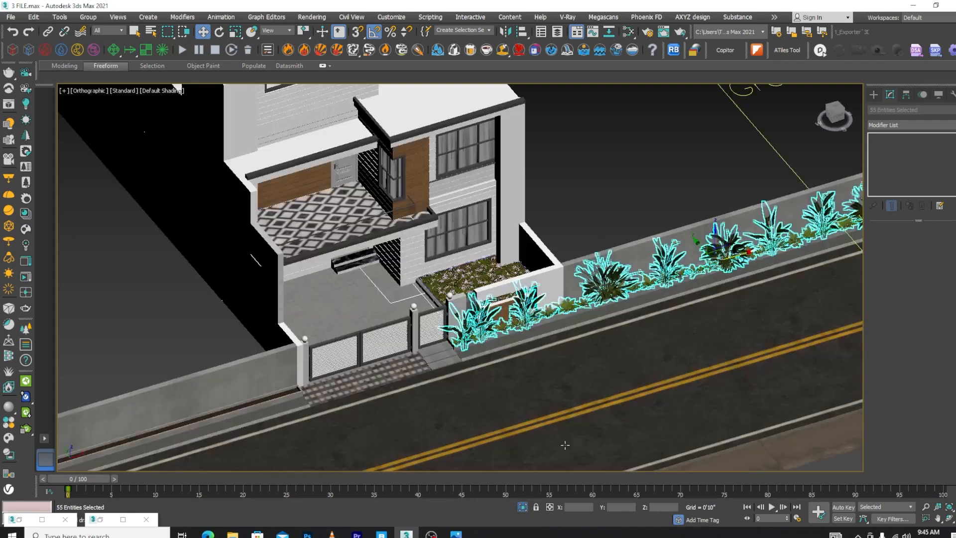
scroll(692, 267, down, 3)
scroll(692, 267, up, 3)
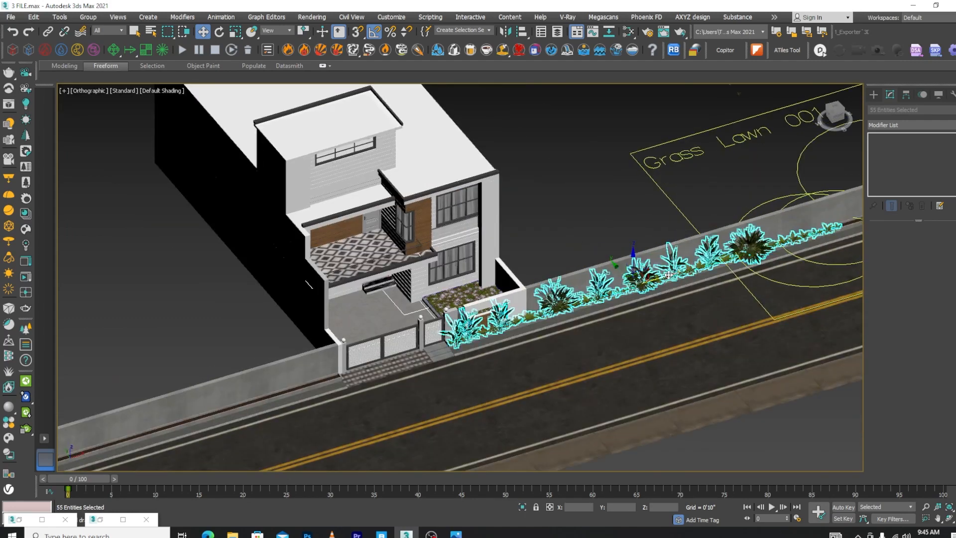
scroll(668, 274, down, 5)
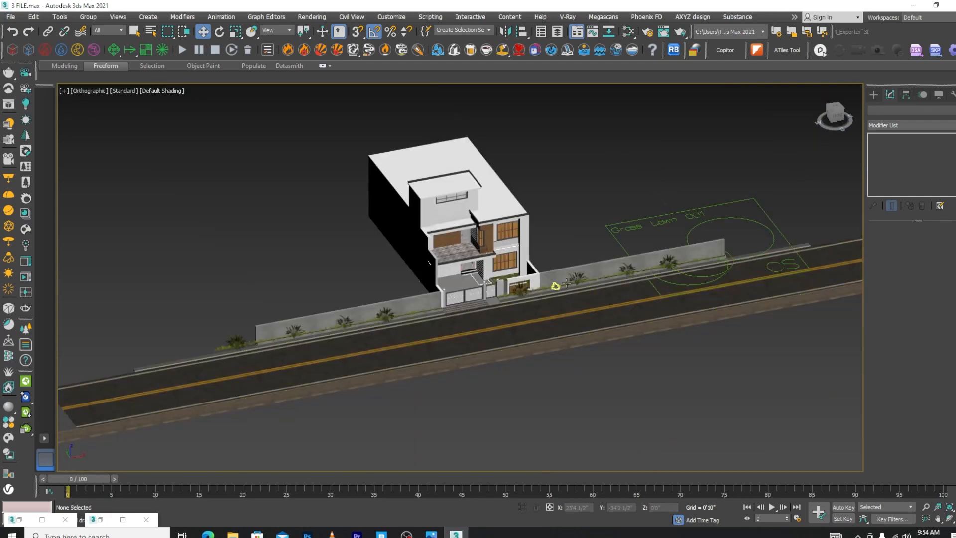
Select the Var2 bush in front of the wooden panel and move it along X to about 18'10 1/2", beside the house wall
scroll(566, 283, up, 3)
click(377, 291)
scroll(377, 291, up, 4)
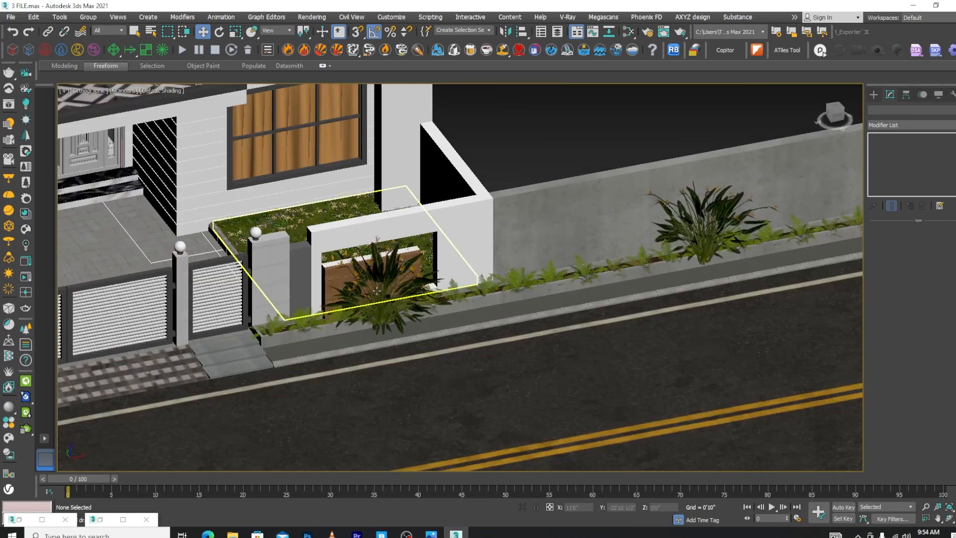
click(383, 291)
drag(408, 315, 545, 290)
scroll(540, 275, up, 3)
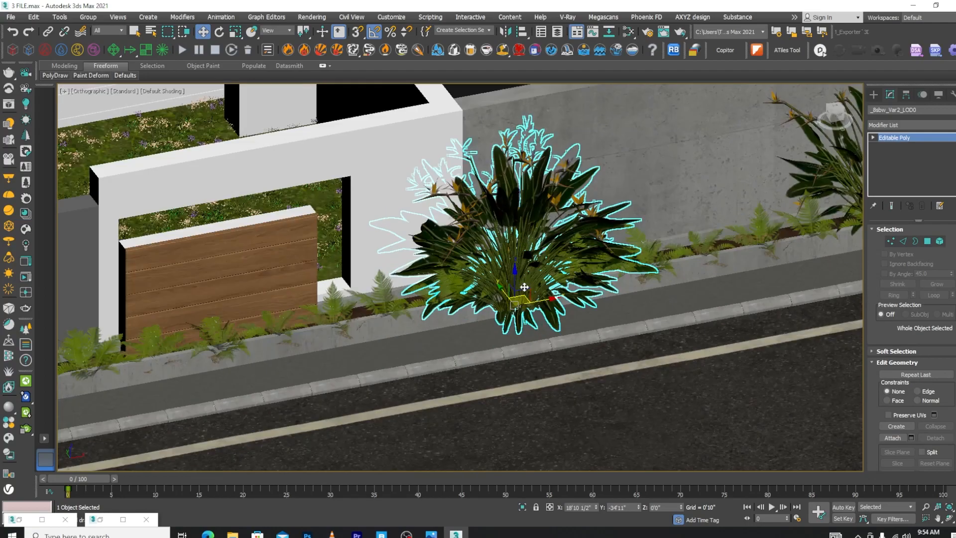
alt+middle_drag(526, 278, 484, 325)
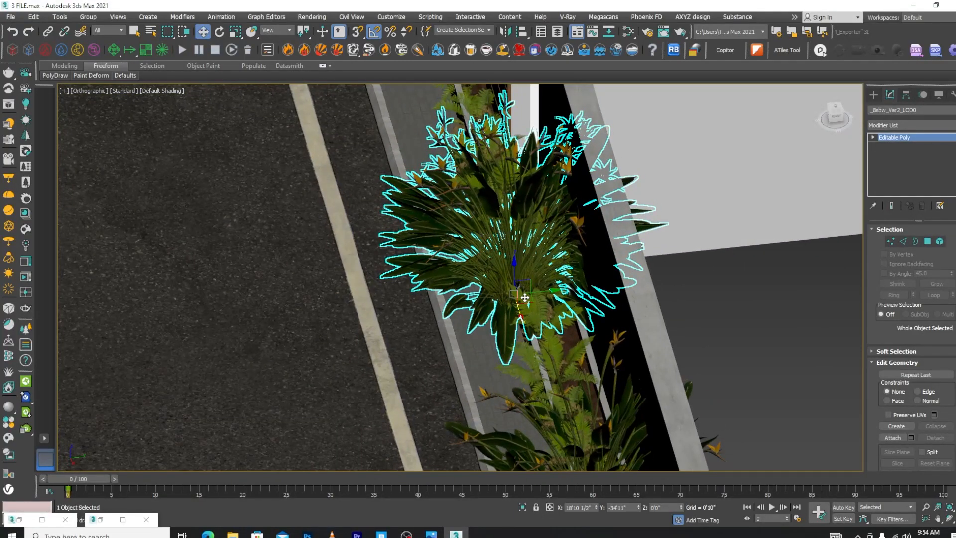
Scale the Var2 bush down uniformly to about 40% of its size in the top view
key(r)
key(t)
scroll(507, 299, down, 8)
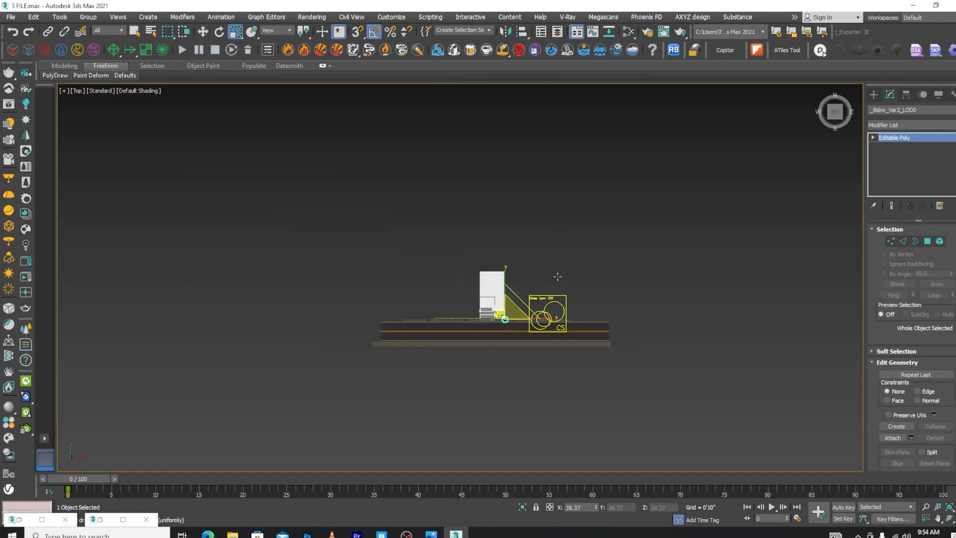
middle_drag(503, 315, 519, 309)
scroll(507, 314, up, 10)
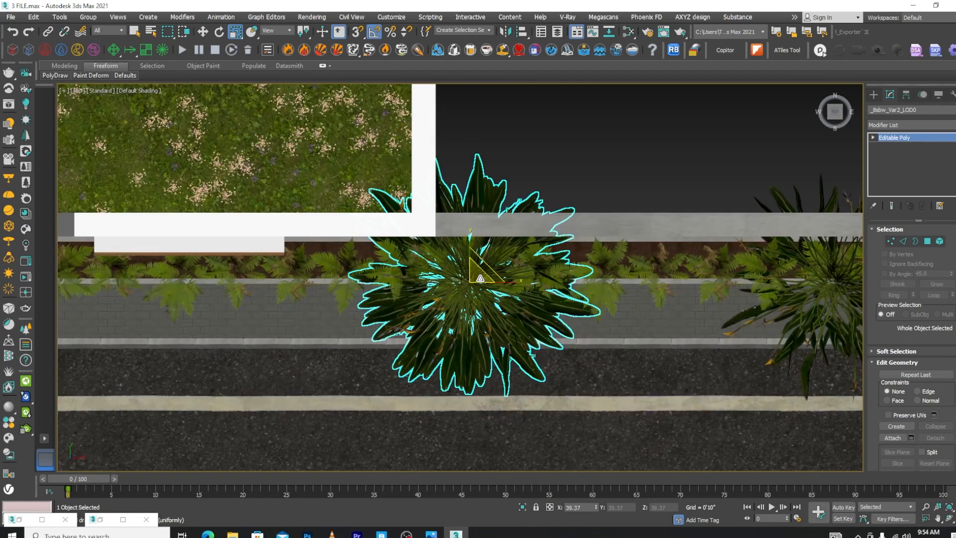
drag(504, 310, 507, 361)
Move the Var2 bush into the planter at Y -34'7" and raise it to Z 0'2 1/2"
key(w)
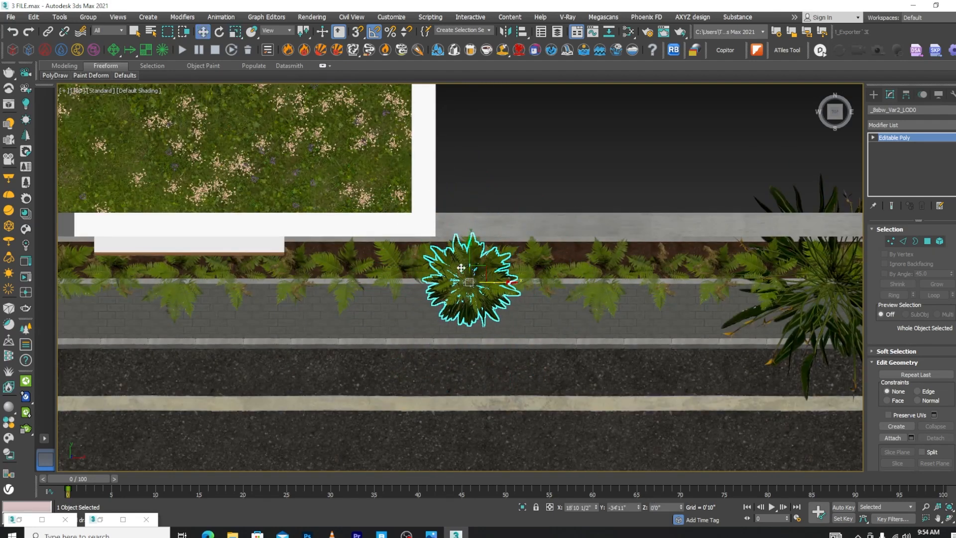
scroll(460, 272, up, 4)
drag(480, 278, 481, 252)
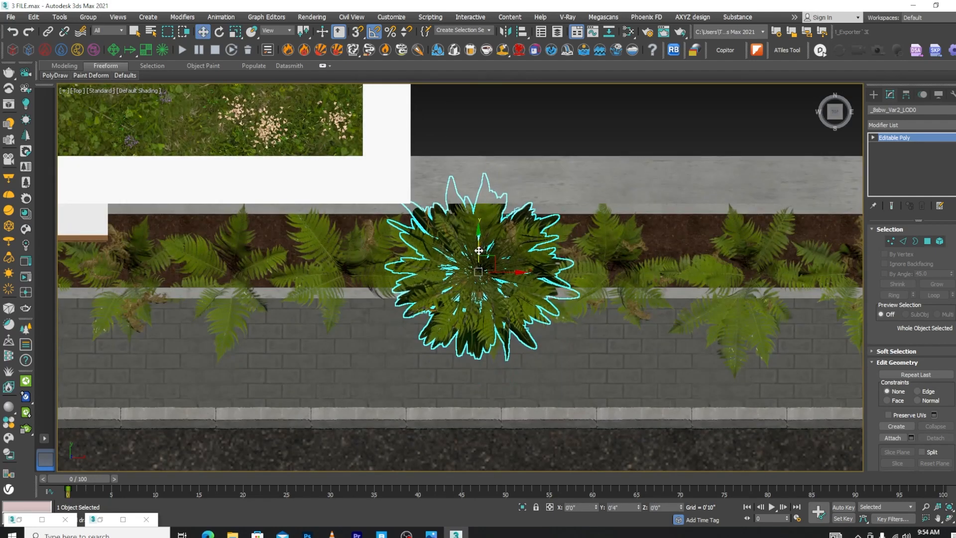
scroll(482, 257, down, 3)
alt+middle_drag(502, 294, 539, 235)
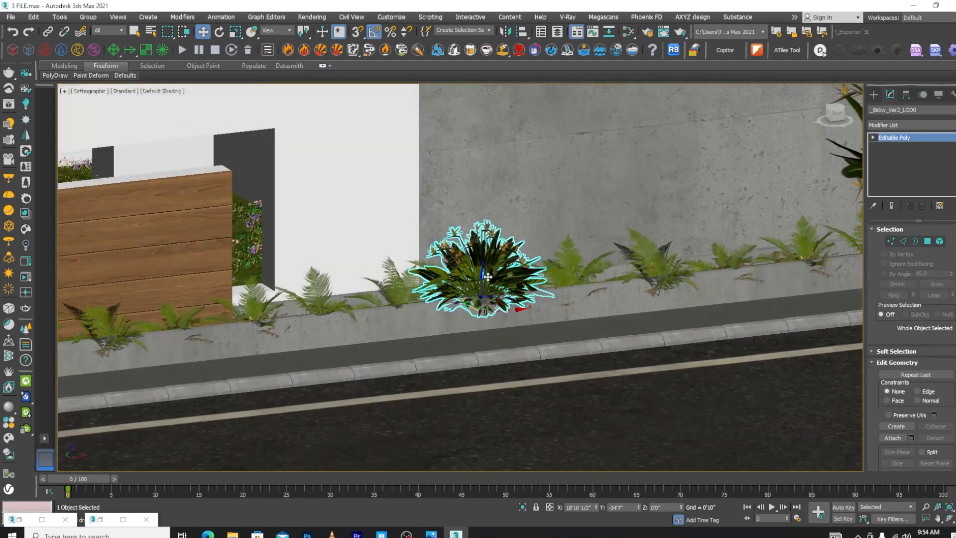
scroll(476, 291, up, 2)
drag(478, 288, 480, 280)
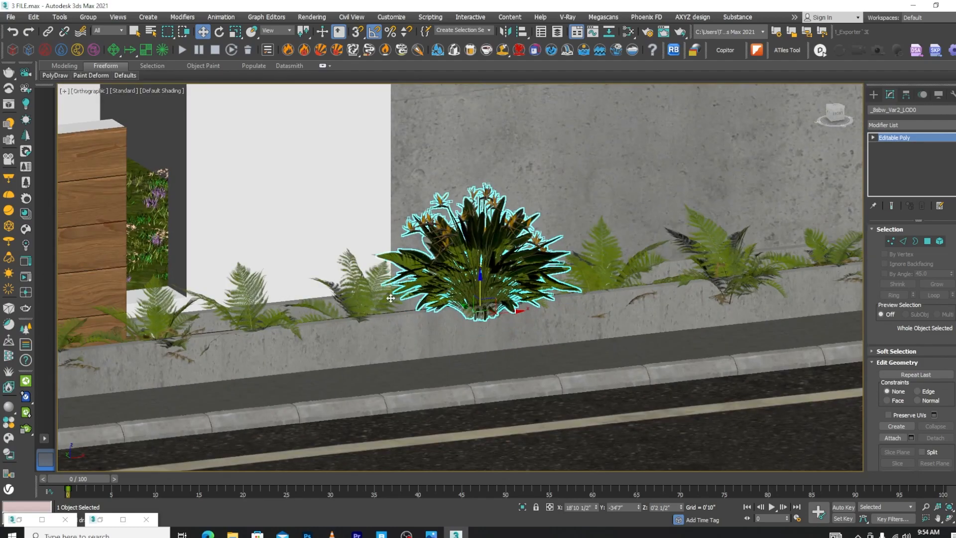
Select the large Var1 flowering bush farther along the planter and scale it down uniformly to about 37%
scroll(390, 298, down, 6)
scroll(653, 234, down, 2)
click(661, 222)
alt+middle_drag(661, 223, 686, 278)
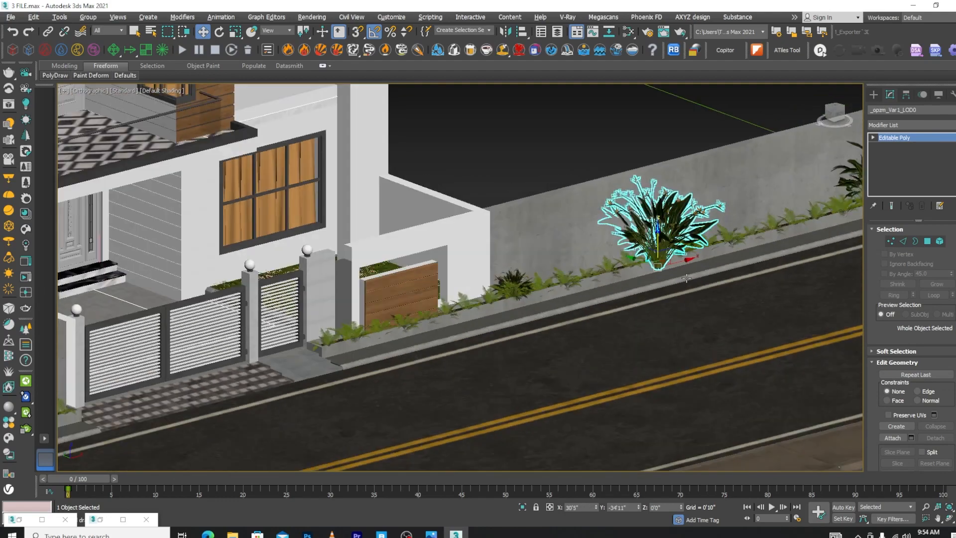
scroll(657, 264, up, 8)
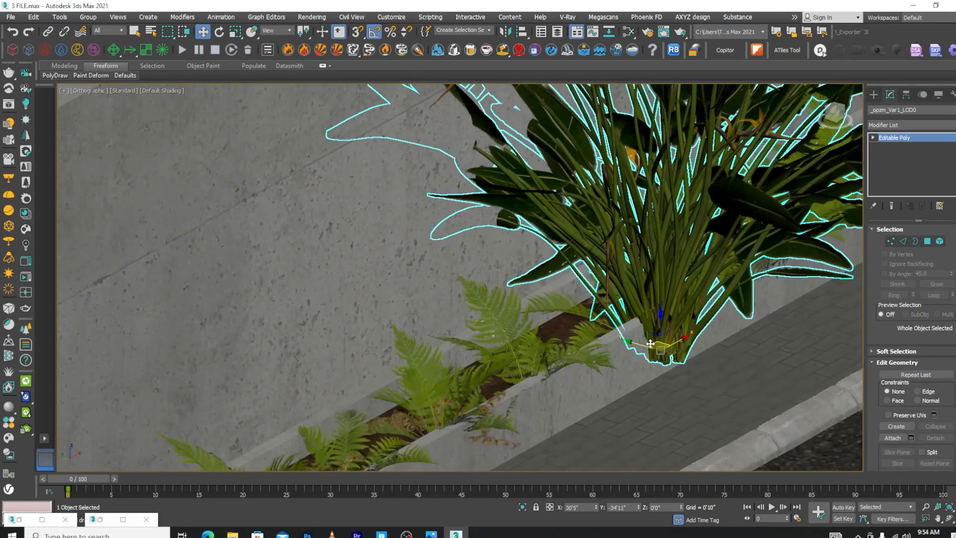
key(r)
drag(661, 349, 678, 439)
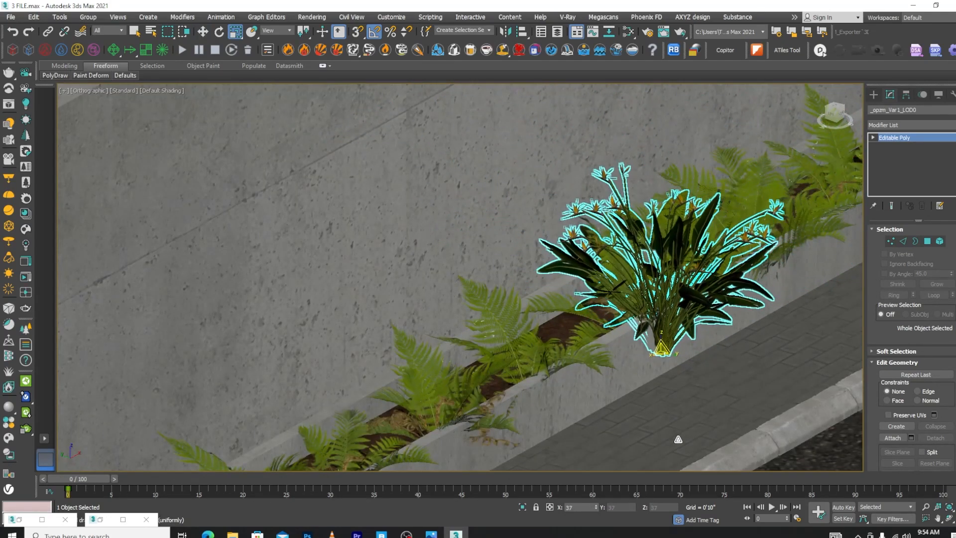
Move the Var1 bush back into the planter soil, to a Y of about -34'5"
key(w)
drag(647, 345, 604, 327)
scroll(507, 266, down, 5)
alt+middle_drag(507, 266, 433, 282)
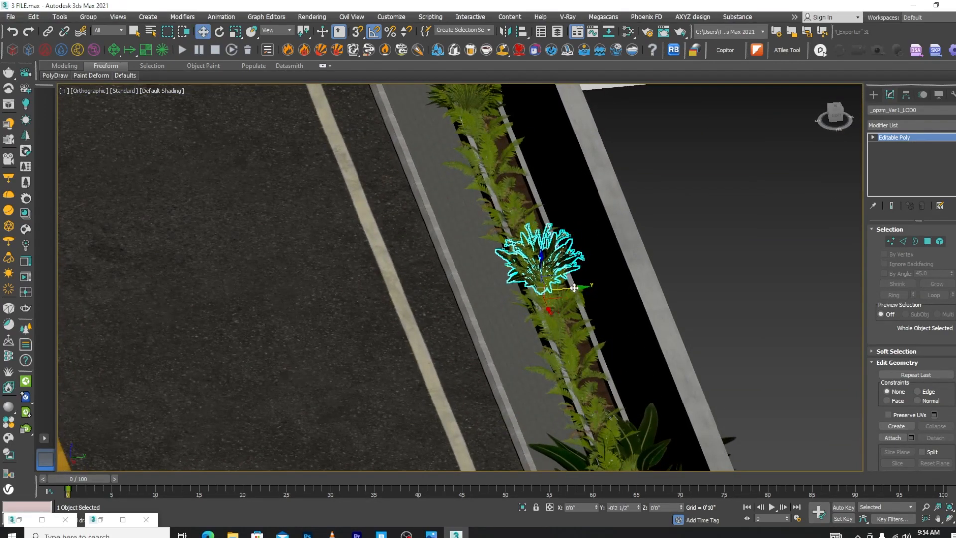
scroll(527, 258, down, 5)
alt+middle_drag(523, 249, 599, 239)
Delete the large flowering bush beyond the Var4 bush on the house-side planter
scroll(618, 303, up, 4)
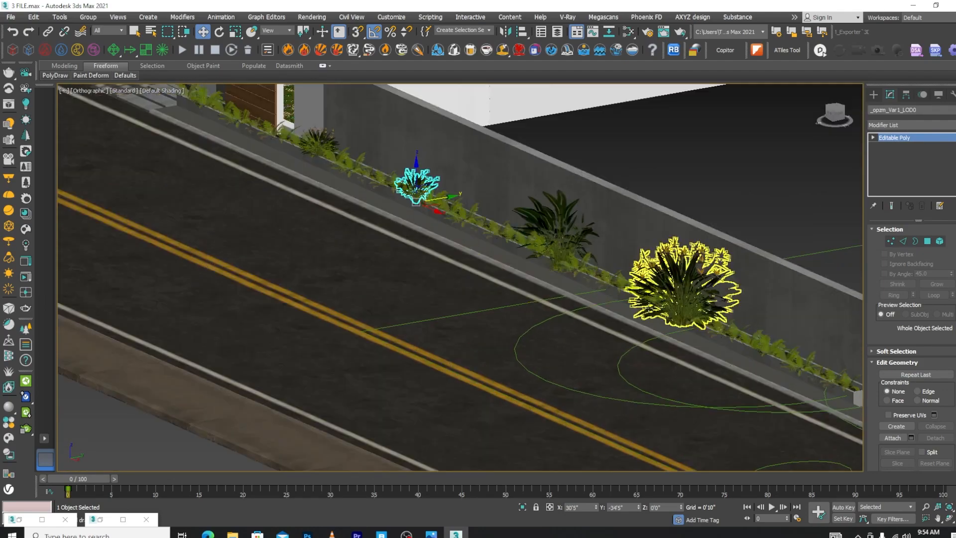
click(680, 275)
key(Delete)
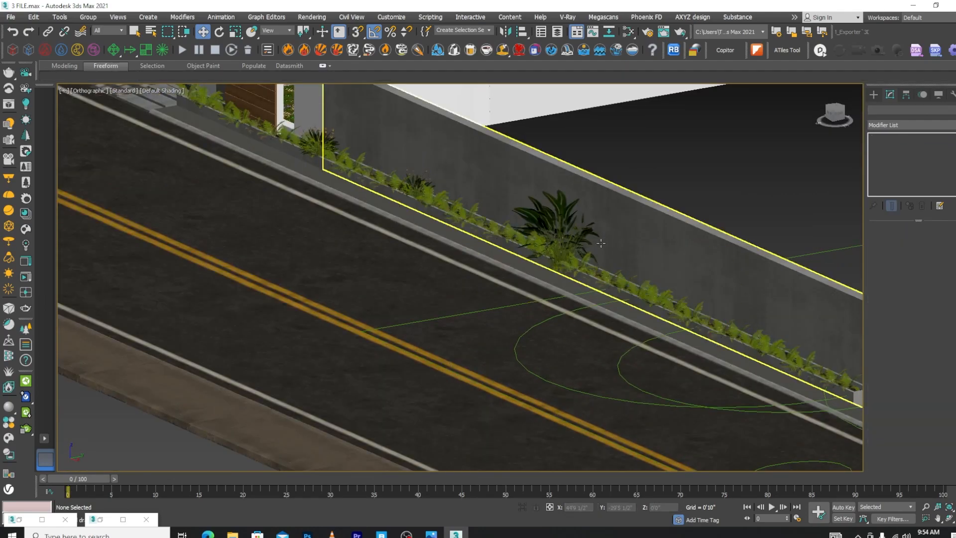
Select the full Var4 bush on the planter and scale it down uniformly to about half its size
click(572, 271)
scroll(560, 267, up, 5)
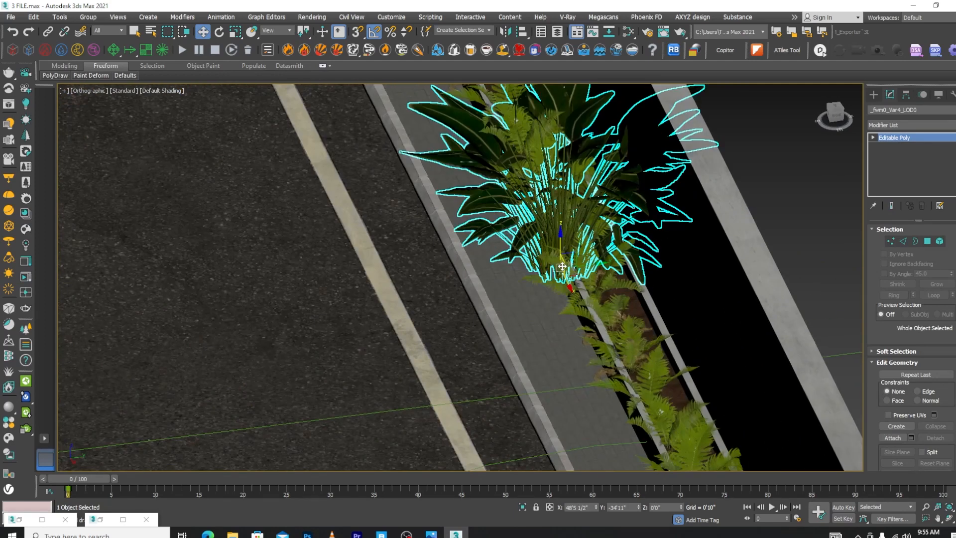
key(e)
key(r)
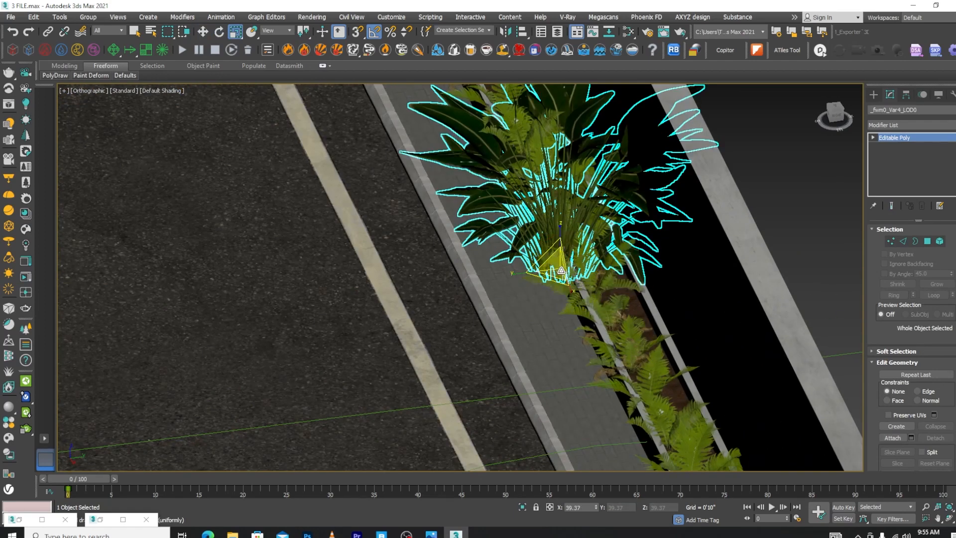
drag(573, 273, 582, 326)
Move the Var4 bush toward the wall to about Y -34'5" so it stands in the planter soil
key(w)
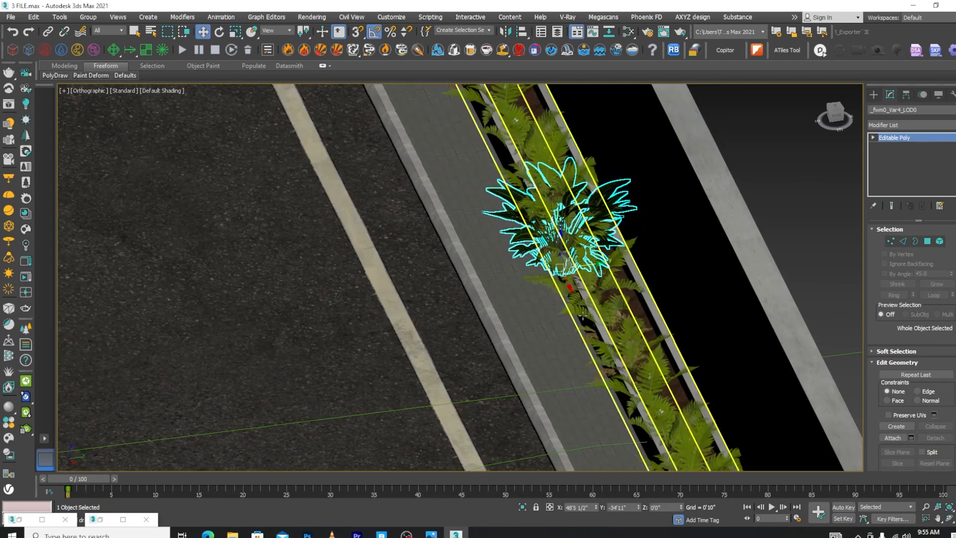
drag(579, 264, 603, 261)
alt+middle_drag(572, 293, 634, 294)
Delete the oversized bushes from the planter along the boundary wall on the other side of the gate
scroll(682, 234, down, 6)
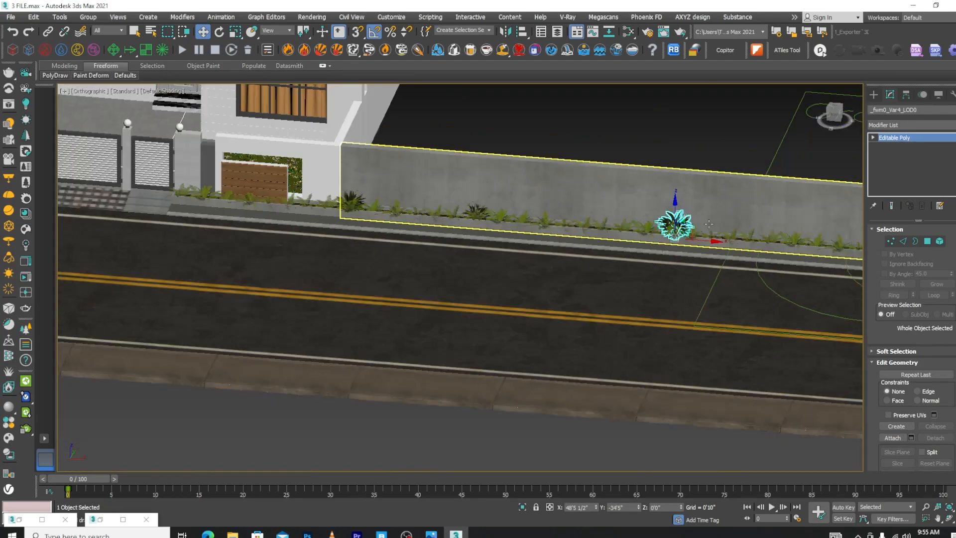
scroll(508, 214, down, 4)
scroll(417, 207, up, 4)
scroll(622, 249, down, 3)
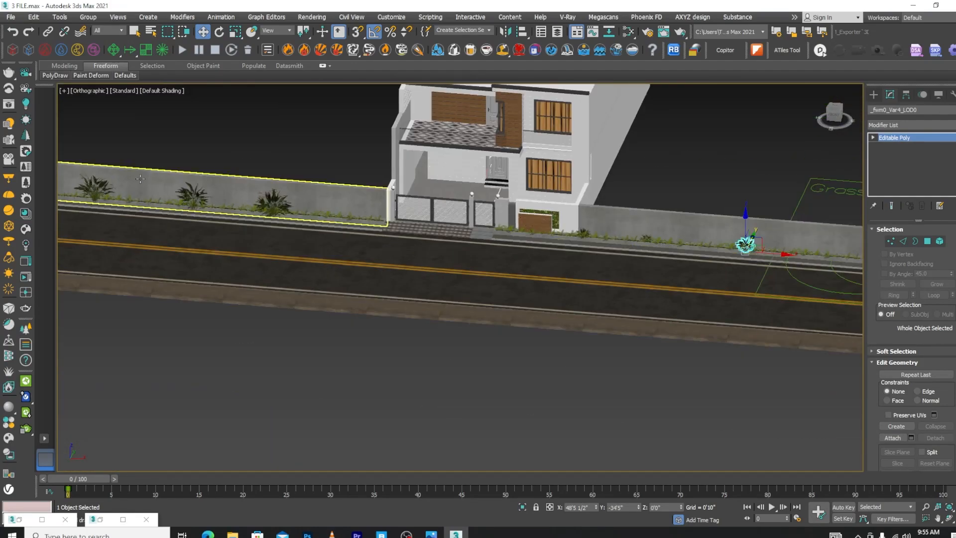
click(94, 186)
key(Delete)
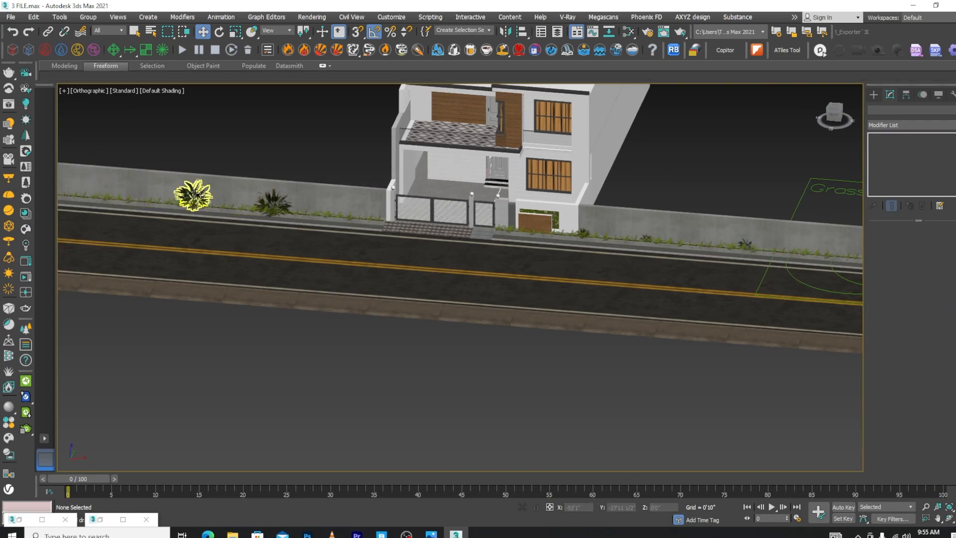
click(199, 194)
key(Delete)
scroll(274, 204, down, 5)
scroll(215, 204, up, 4)
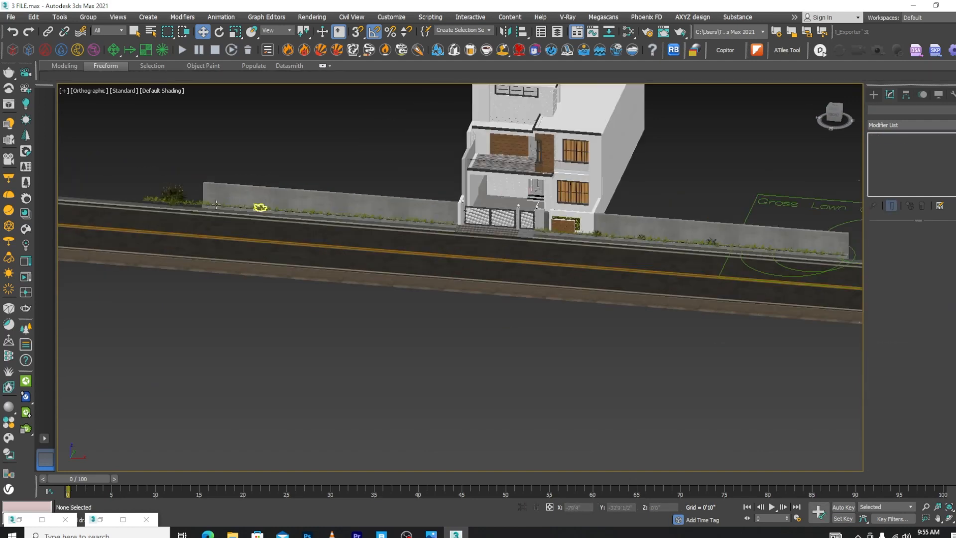
Select the scaled-down Var4, Var1 and Var2 bushes and copy them along X to the planter on the gate's other side
scroll(735, 209, up, 5)
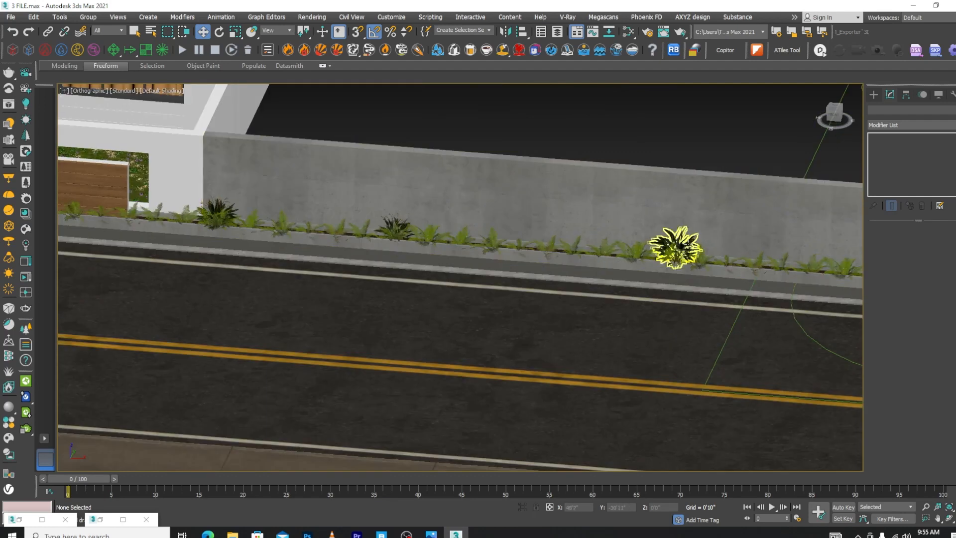
click(675, 246)
ctrl+click(397, 225)
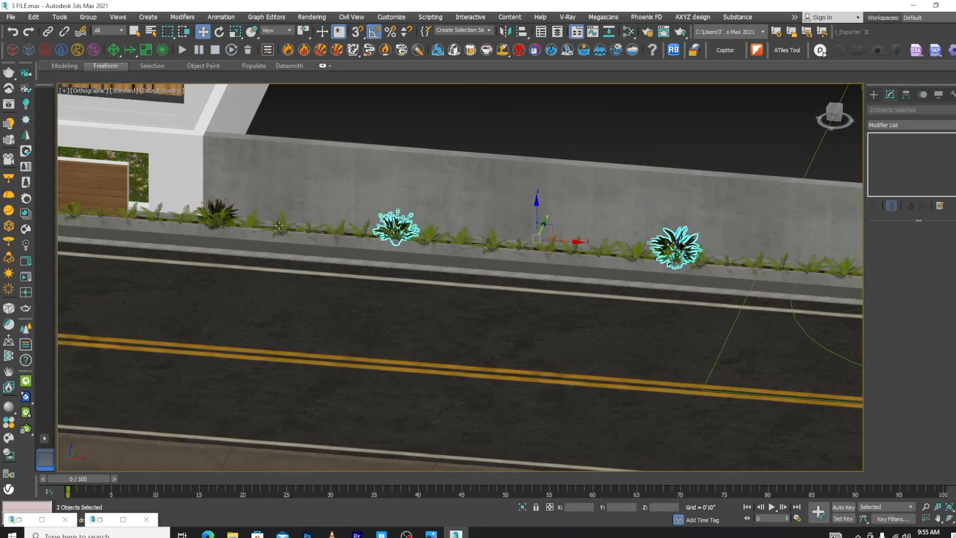
ctrl+click(214, 209)
scroll(643, 237, down, 4)
scroll(643, 237, down, 2)
scroll(647, 250, down, 2)
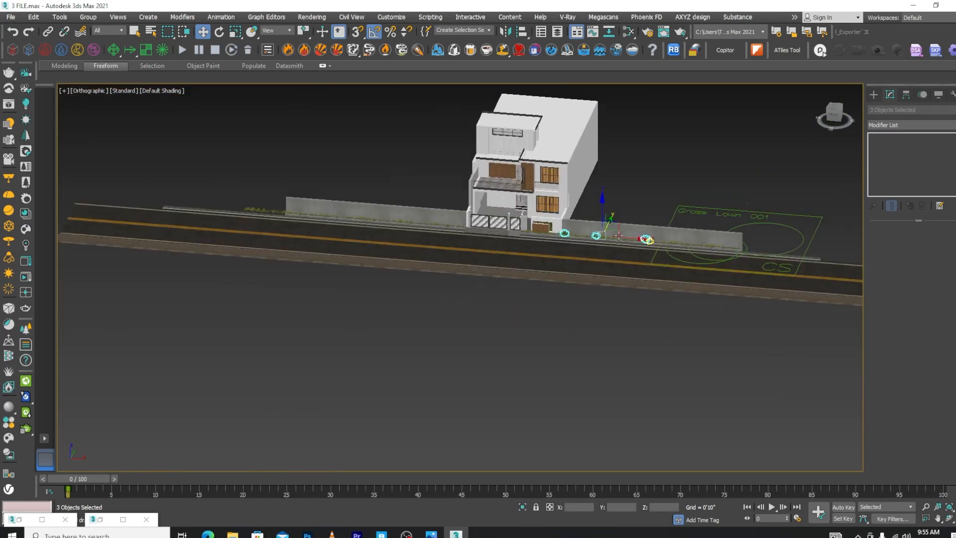
scroll(625, 254, up, 2)
shift+drag(627, 235, 349, 211)
click(488, 311)
scroll(505, 243, up, 6)
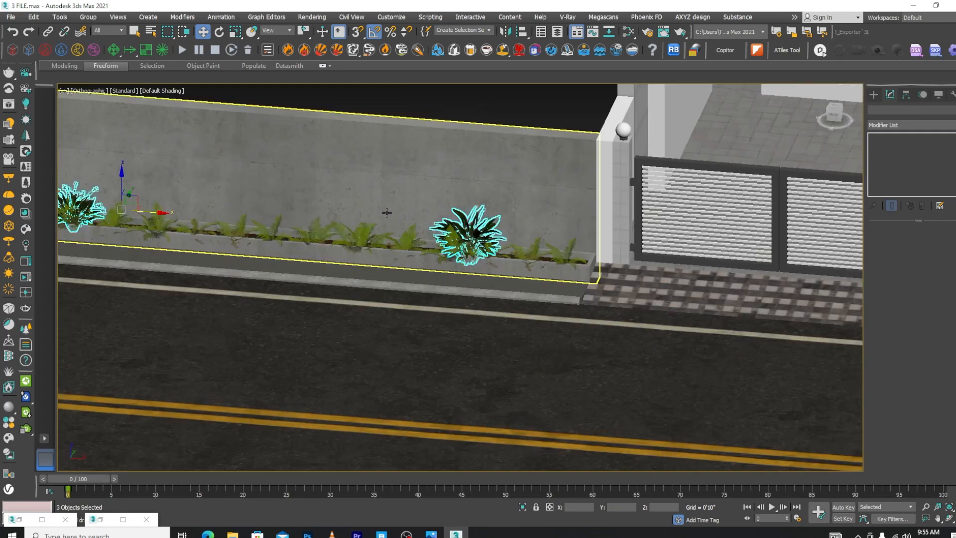
Select only the copied Var4 bush and move it along X toward the gate end of the planter, to about -18'6 1/2"
click(504, 242)
drag(504, 242, 656, 274)
scroll(656, 273, up, 5)
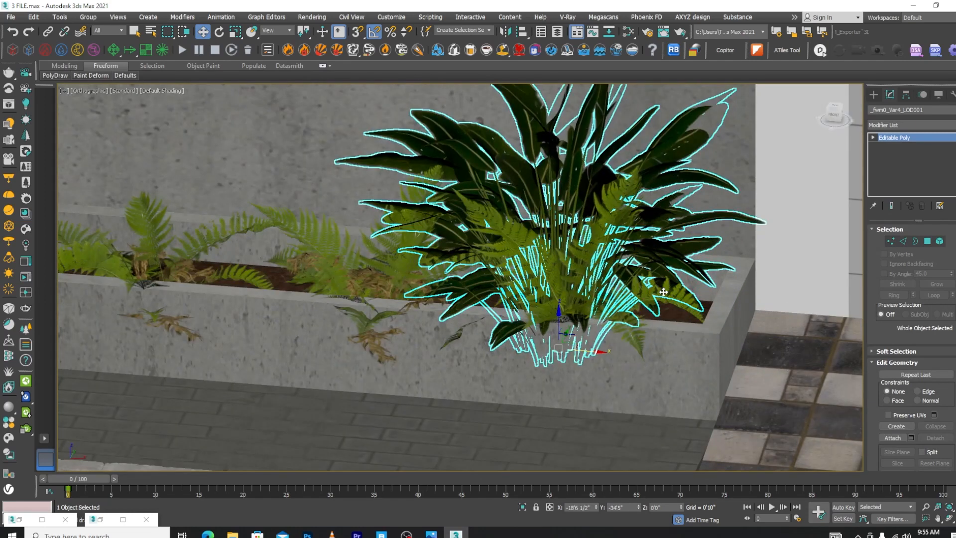
Delete the fern overlapping the Var4 bush at the planter's gate end and nudge the bush along X to about -18'5"
click(694, 307)
key(Delete)
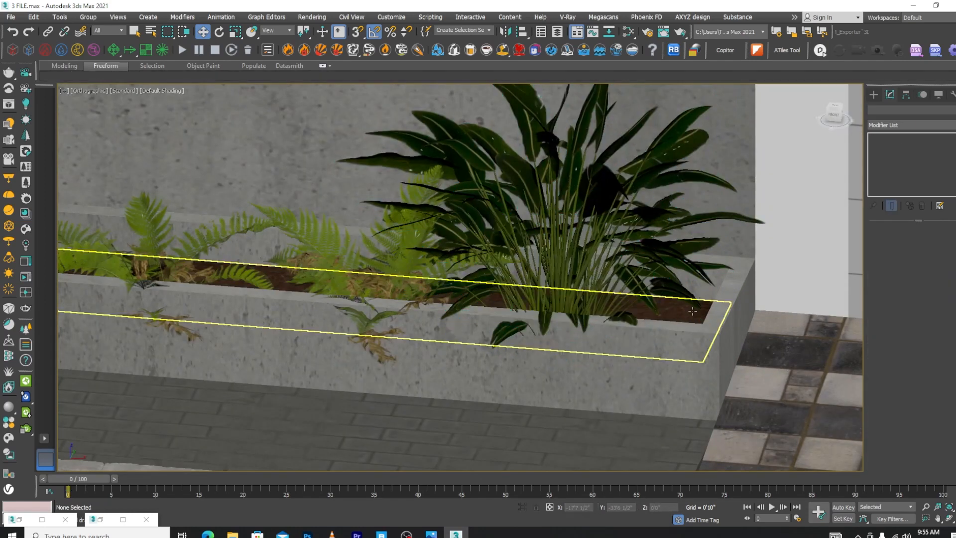
click(591, 264)
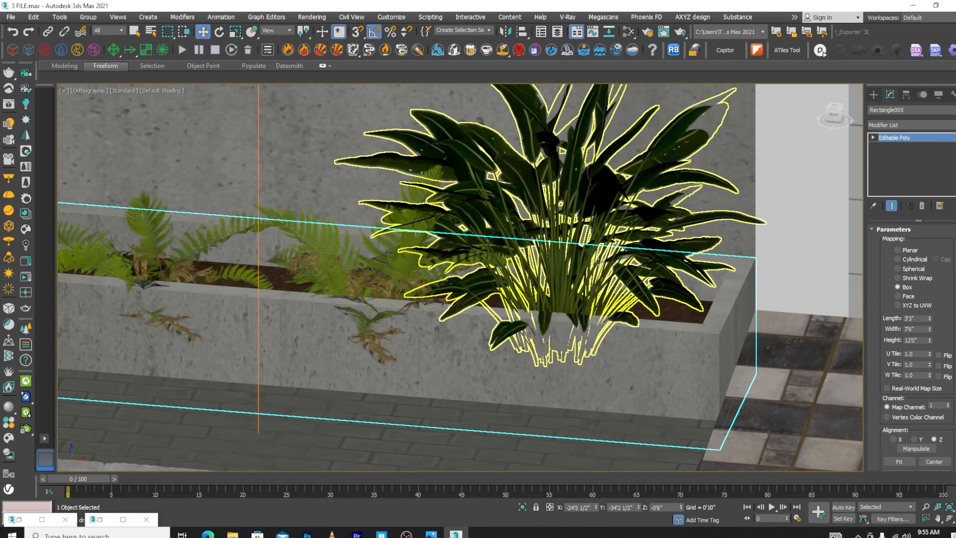
click(599, 260)
scroll(534, 227, down, 6)
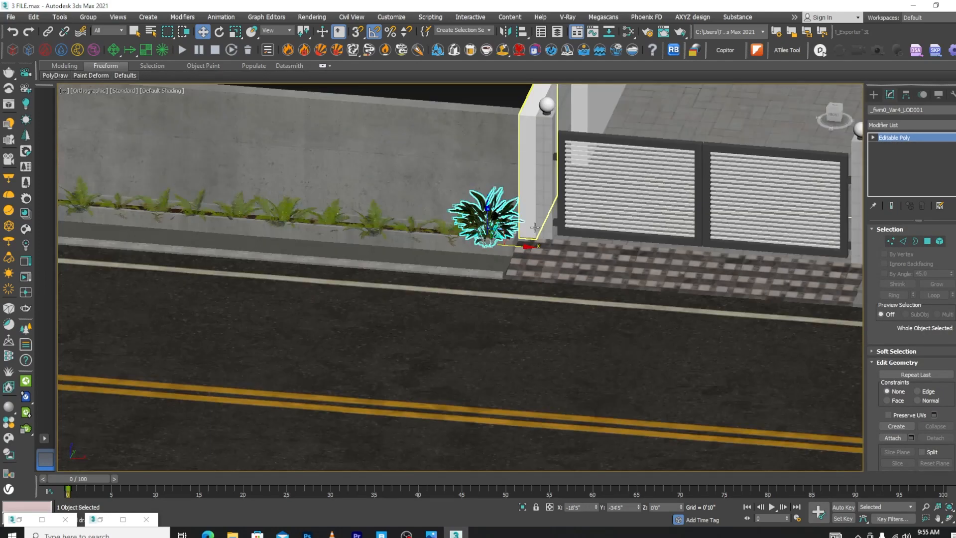
scroll(534, 228, down, 6)
alt+middle_drag(531, 258, 574, 265)
Check the reference house image and import the Poplar 34-21 tree from the downloaded Chaos Cosmos vegetation
click(431, 534)
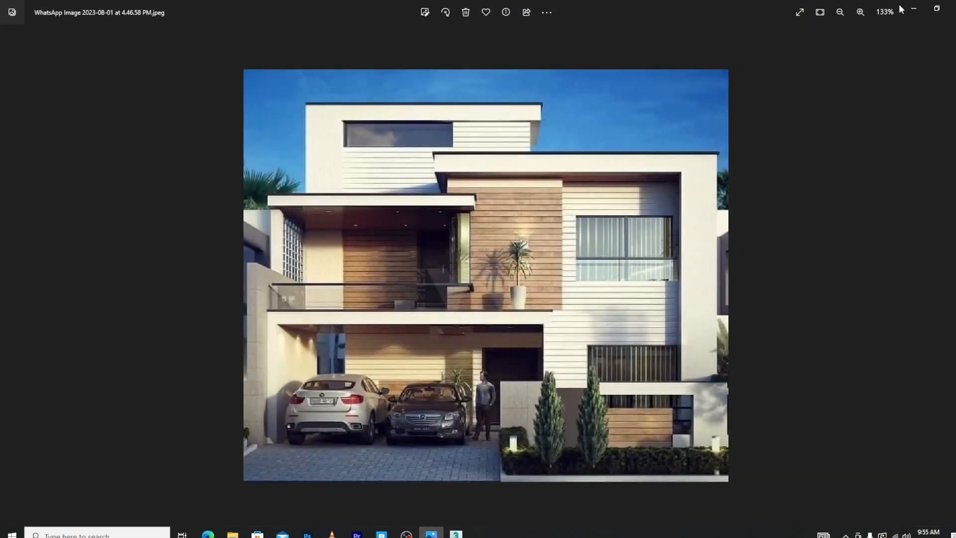
click(914, 9)
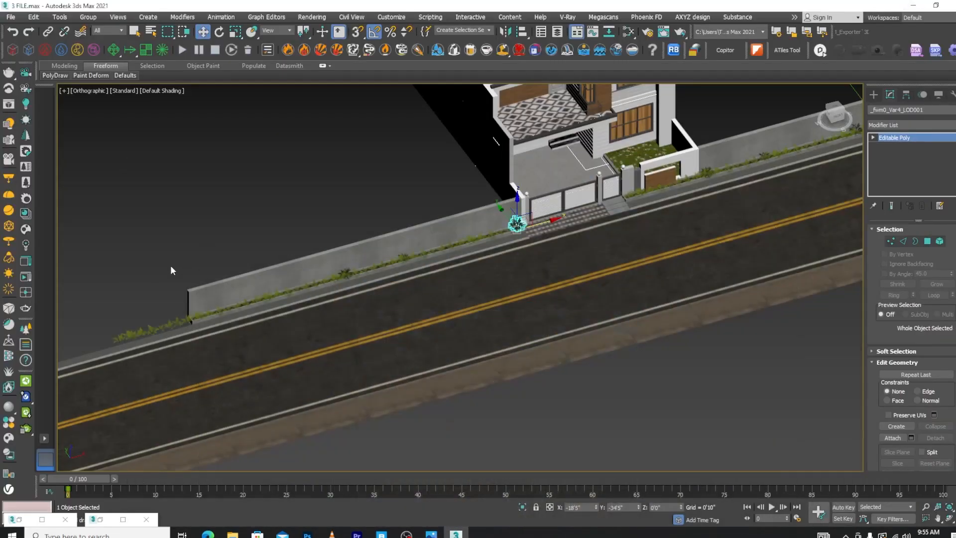
click(8, 439)
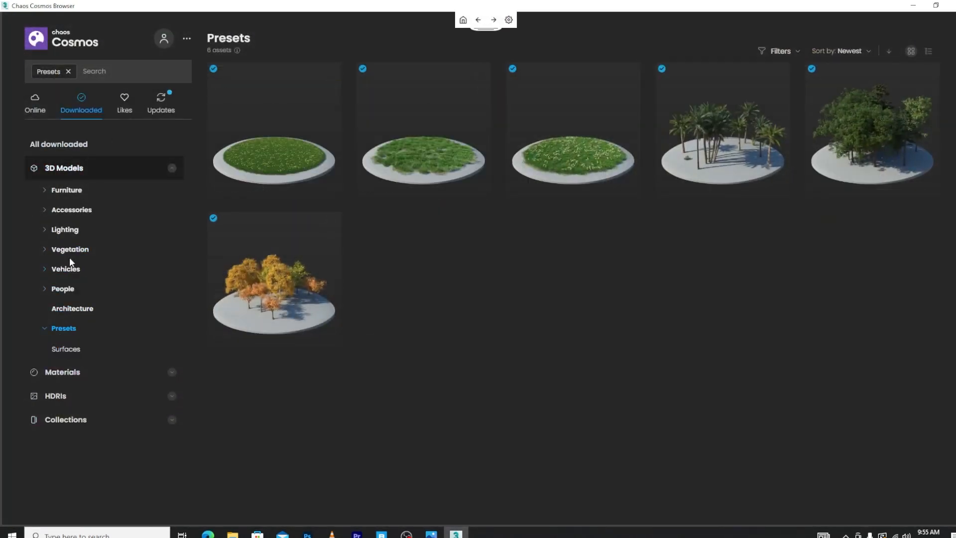
click(71, 250)
click(61, 271)
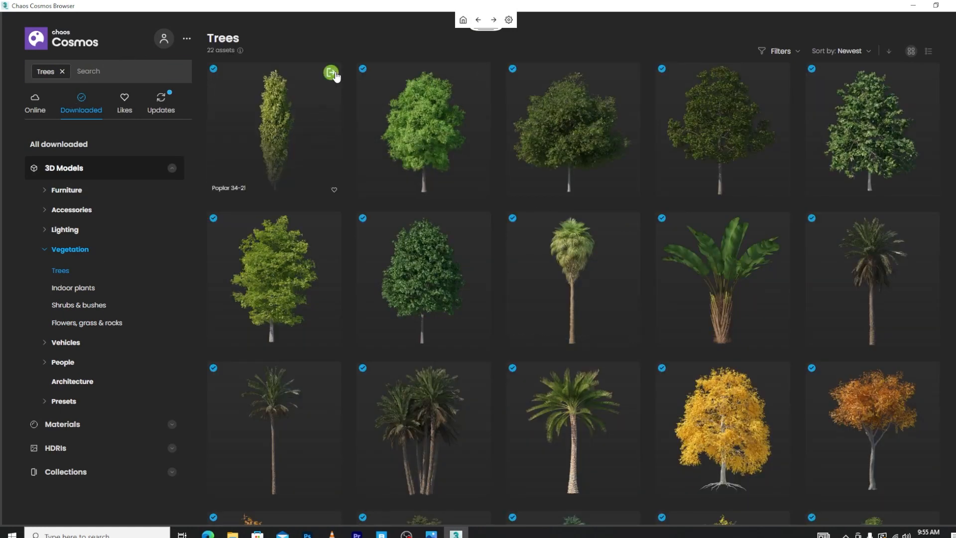
click(333, 74)
click(914, 6)
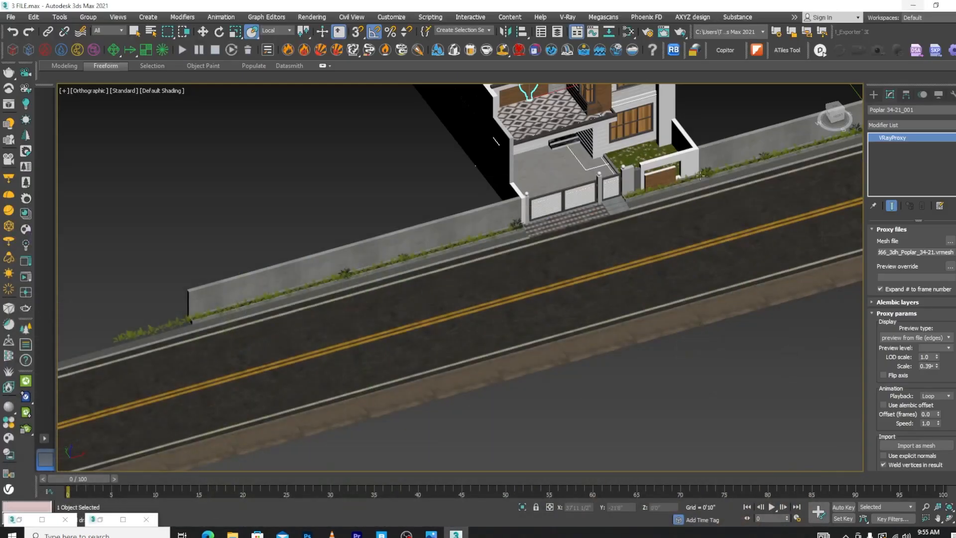
Import the Poplar 34-21 proxy as an editable mesh, working in the wireframe top view
key(t)
key(F3)
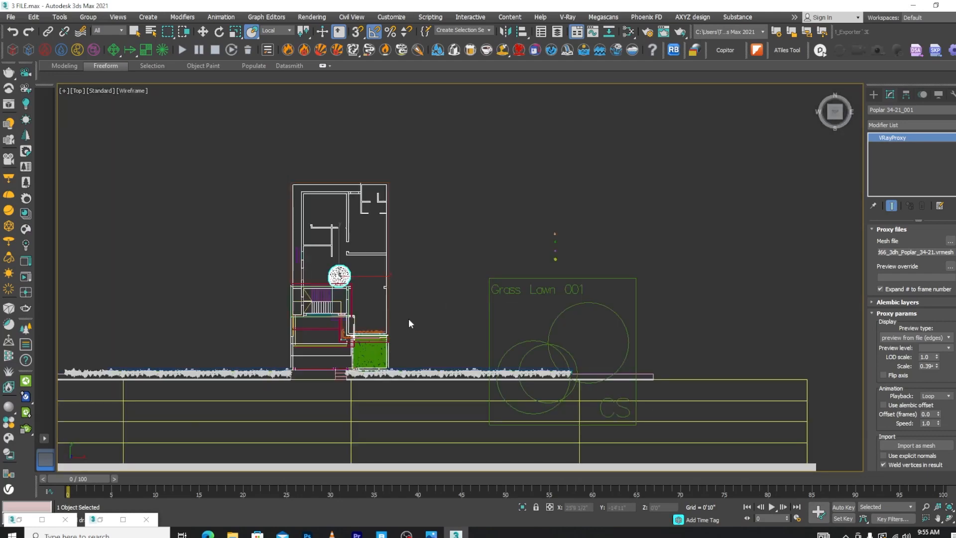
scroll(409, 319, up, 5)
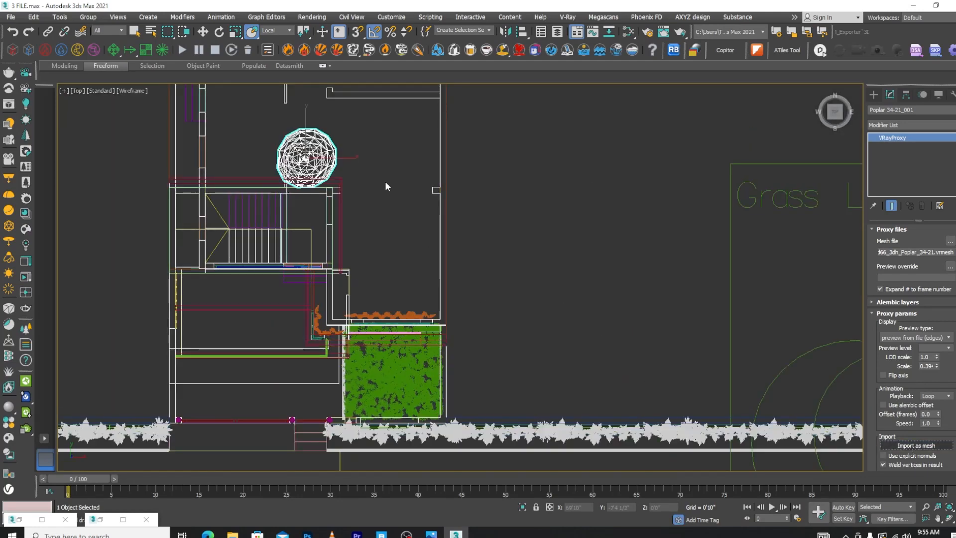
click(915, 445)
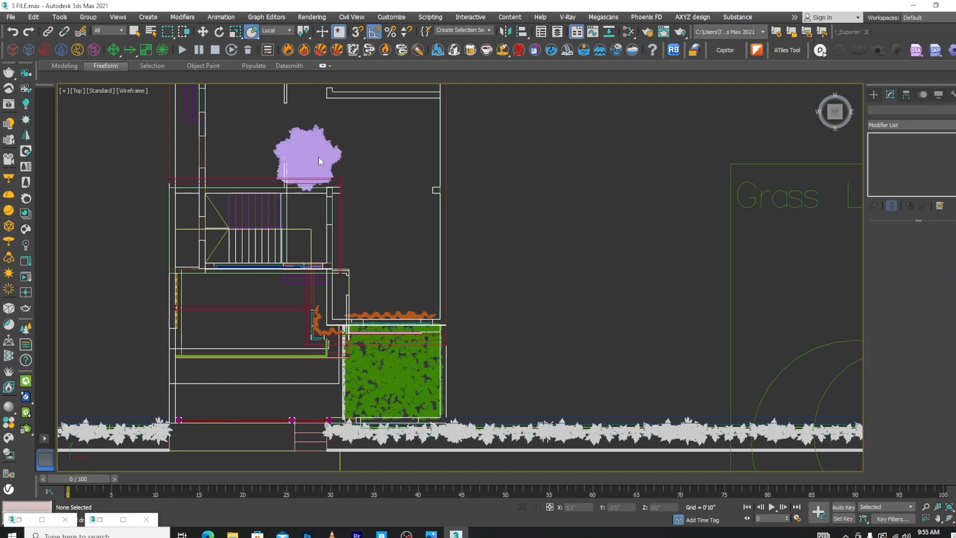
Move the poplar mesh out of the house to the front of the lawn, at about X 5'5", Y -35'8 1/2"
scroll(323, 146, down, 3)
key(w)
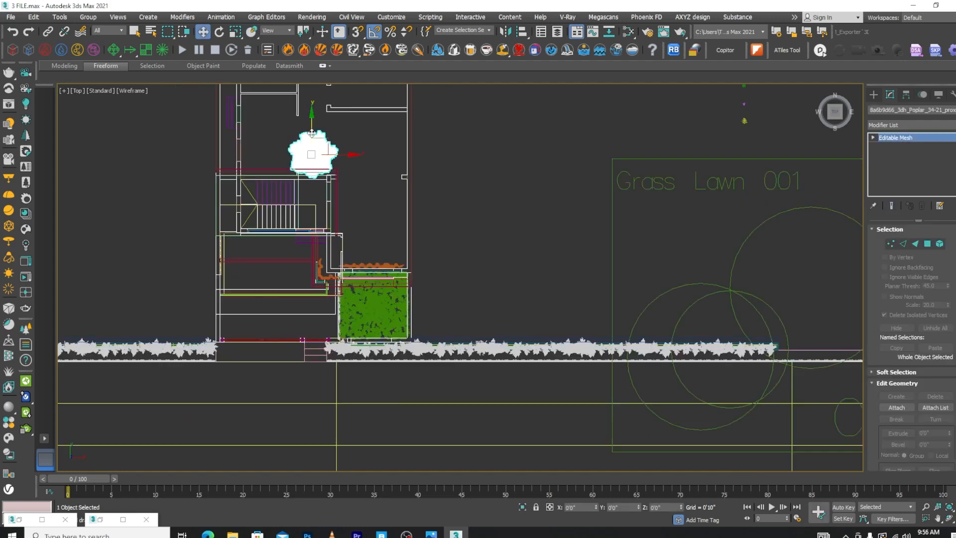
drag(312, 133, 413, 332)
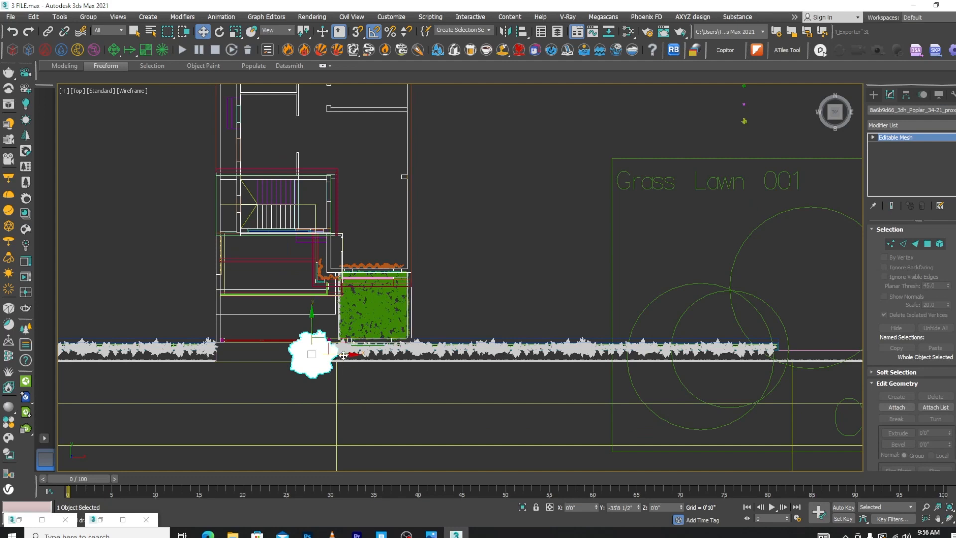
drag(344, 355, 373, 356)
Scale the poplar uniformly to about 19.7% in the shaded front view so it suits the boundary planter
key(f)
scroll(581, 332, down, 5)
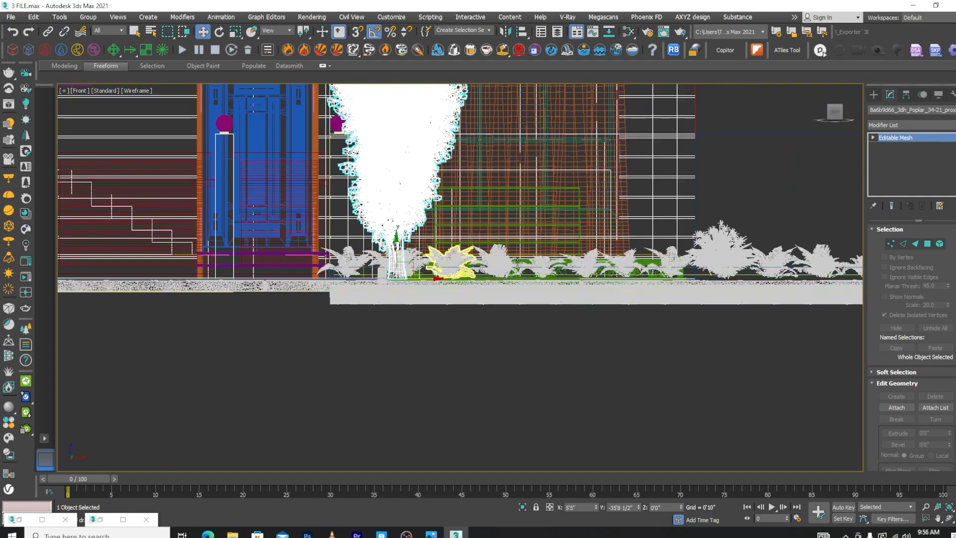
scroll(490, 254, up, 3)
key(F3)
scroll(490, 254, down, 3)
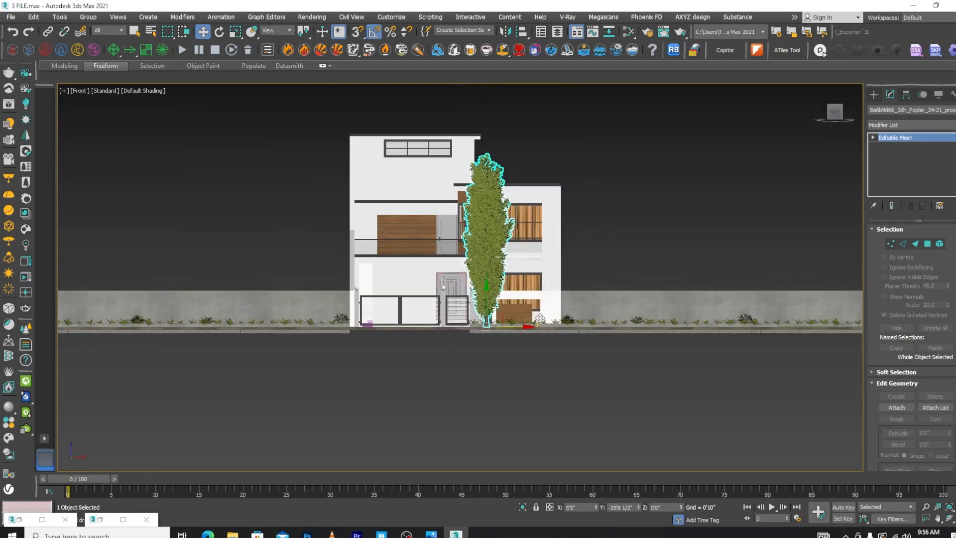
scroll(490, 259, up, 5)
scroll(489, 463, up, 1)
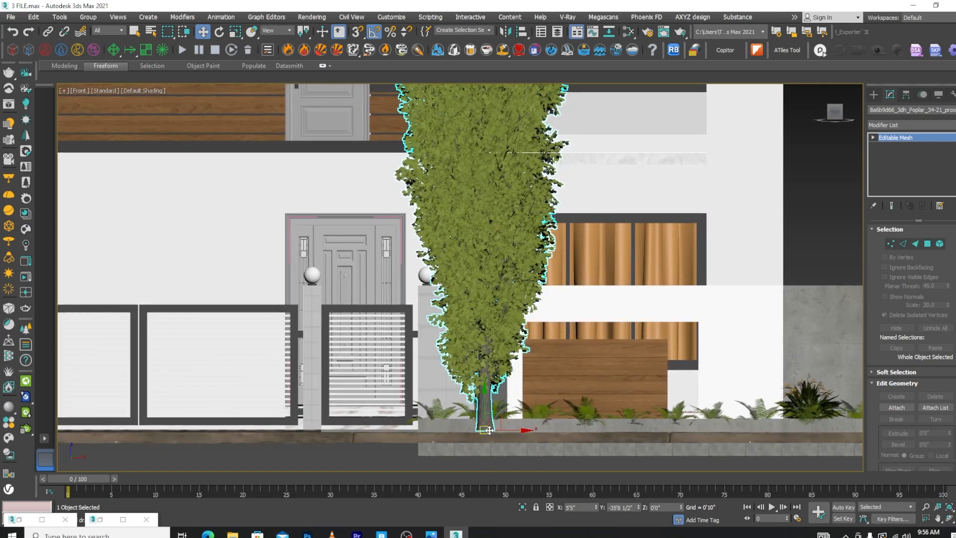
key(r)
drag(487, 427, 577, 102)
Move the scaled poplar into the planter soil among the ferns, at about X 5'1", Y -34'3 1/2"
key(t)
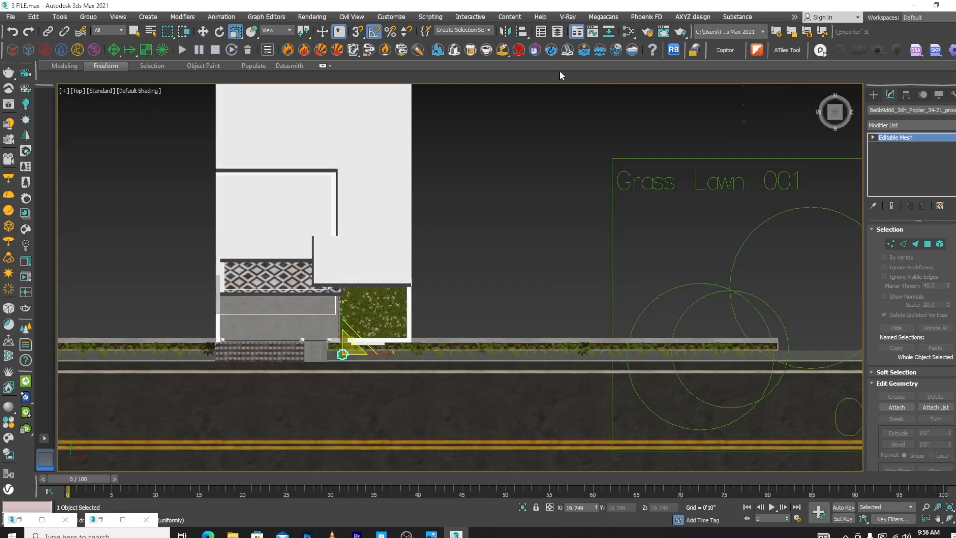
key(w)
scroll(348, 358, up, 10)
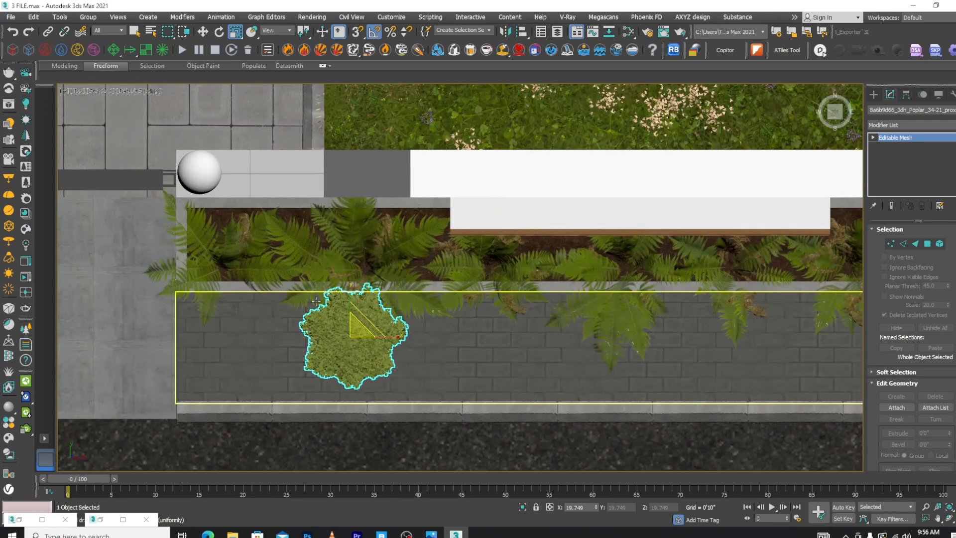
drag(352, 315, 367, 228)
drag(375, 261, 355, 260)
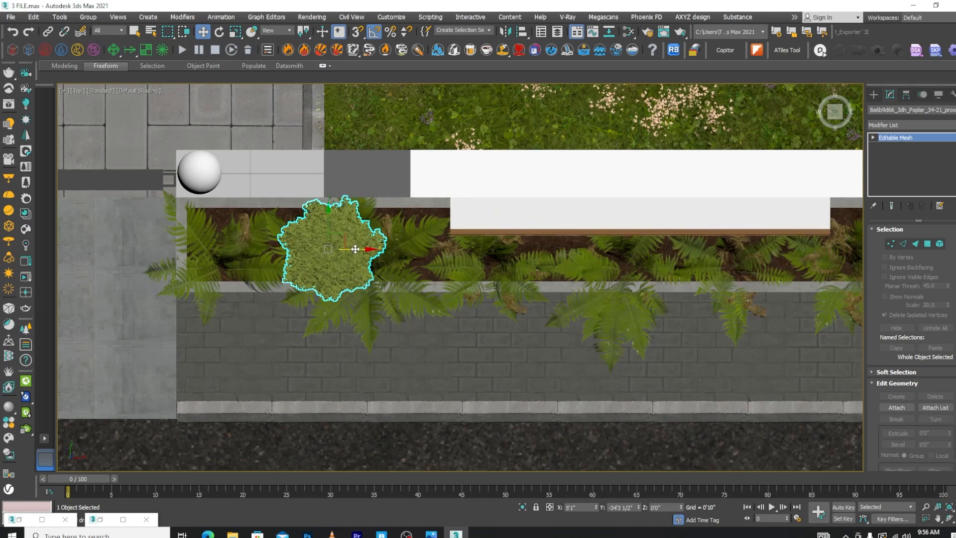
Copy the poplar along the planter twice, to about X 6'4" beside the first and X 17'5 1/2" past the wooden panel
key(f)
scroll(416, 256, up, 5)
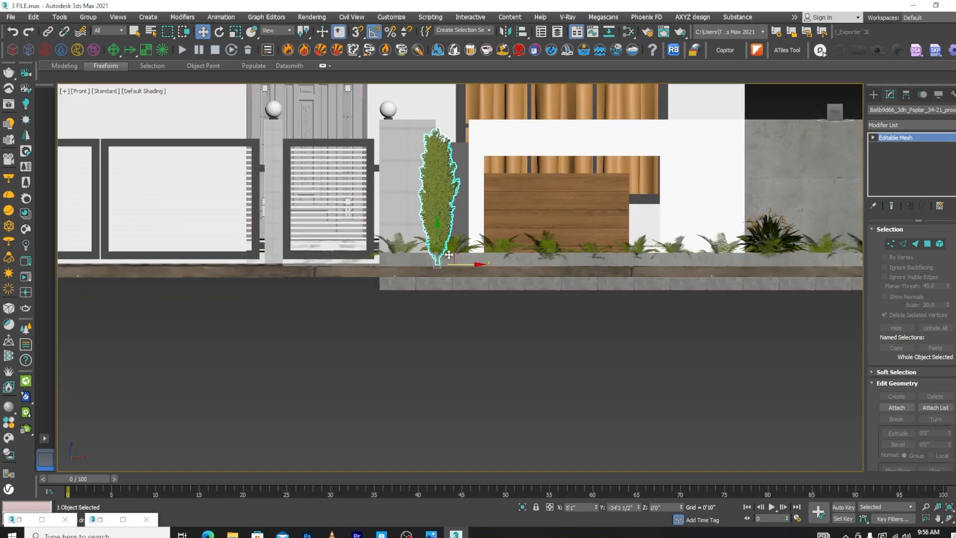
mouse_move(460, 256)
mouse_down()
mouse_move(446, 256)
mouse_move(499, 268)
mouse_up()
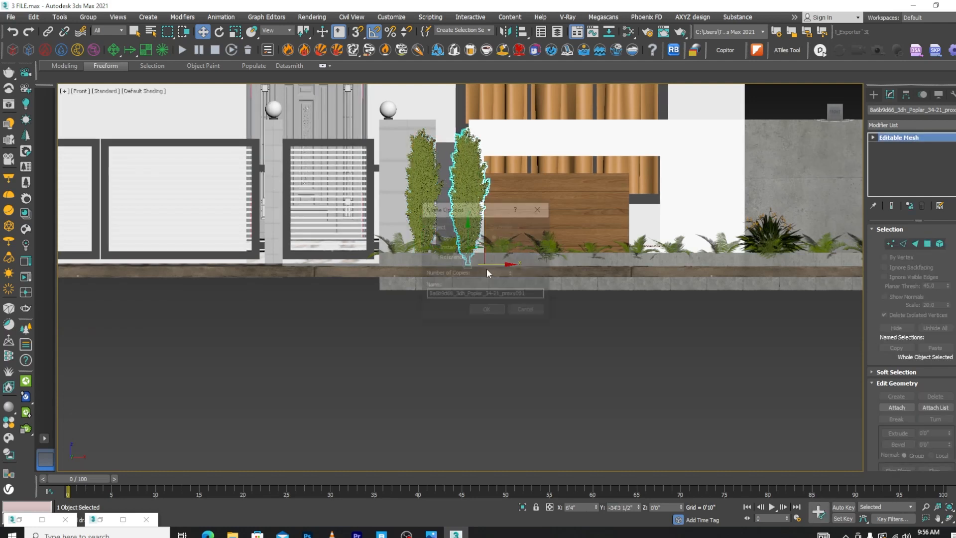
key(Return)
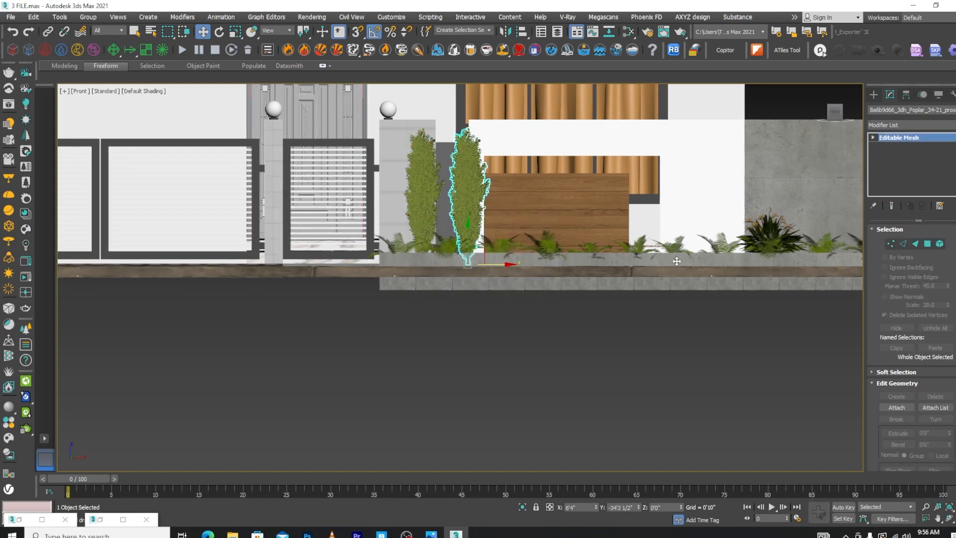
shift+drag(676, 261, 736, 262)
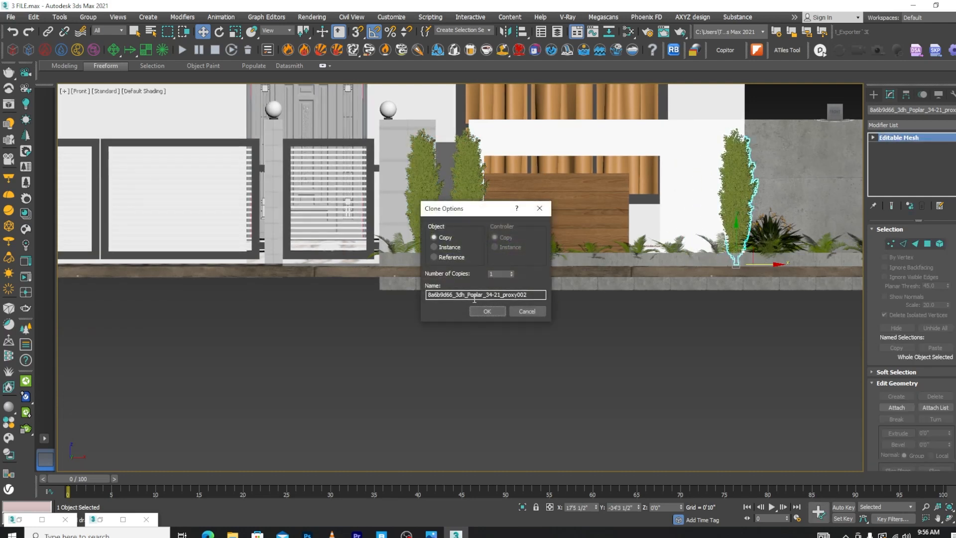
click(487, 312)
scroll(537, 248, down, 3)
alt+middle_drag(507, 250, 521, 282)
scroll(520, 282, down, 5)
click(630, 191)
scroll(495, 222, up, 8)
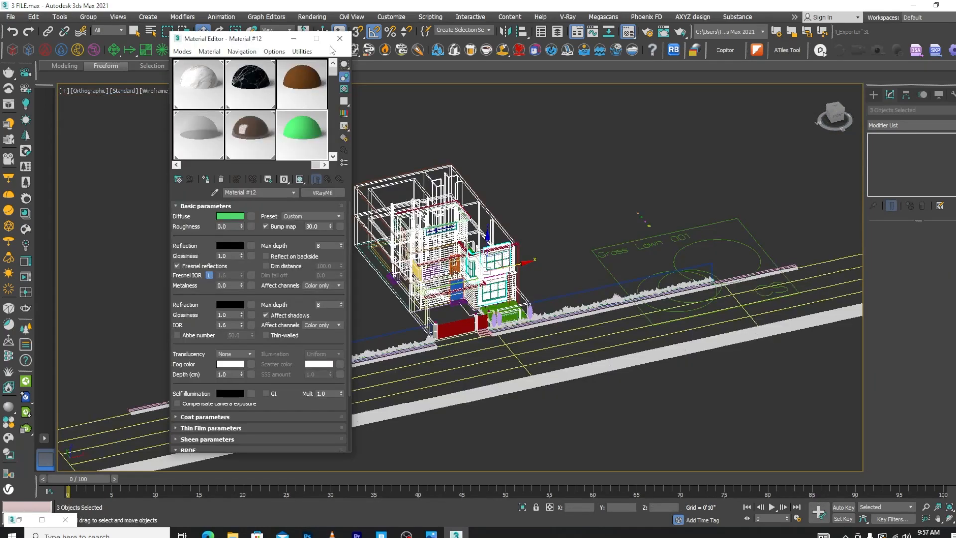
In the top view, trace a snapped line around the plot's sides and back, from front corner (17'9 1/2", -32'9") to (-17'2", -32'9")
click(339, 38)
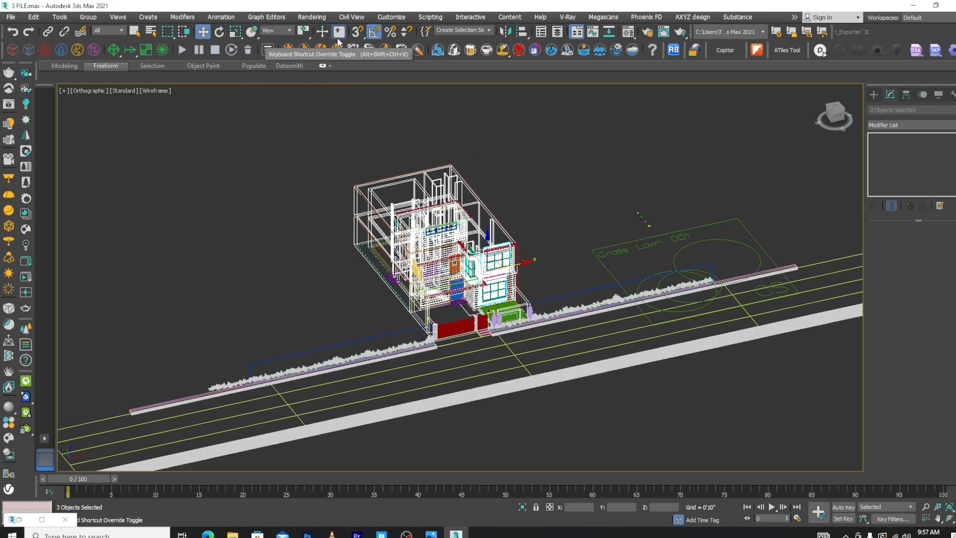
key(f)
key(t)
scroll(583, 244, down, 5)
middle_drag(568, 131, 524, 247)
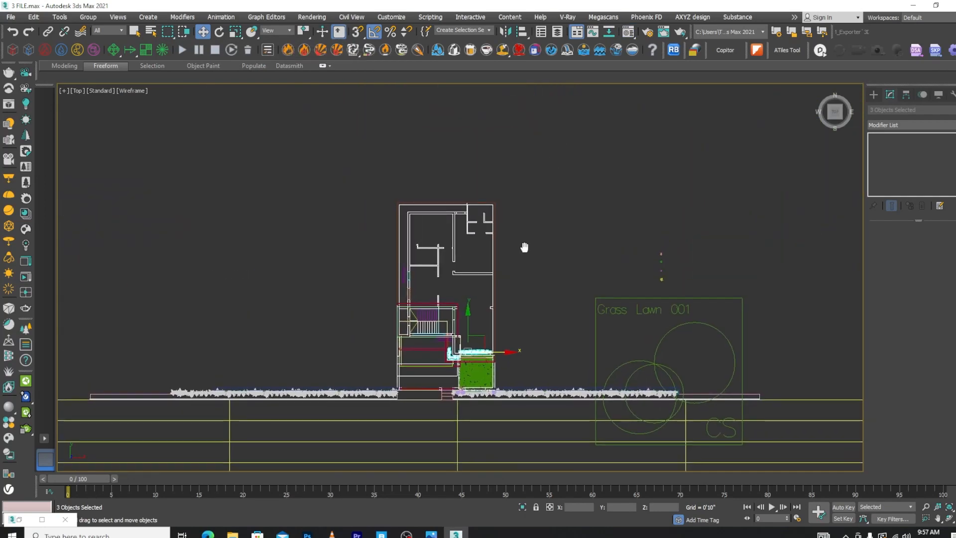
click(873, 95)
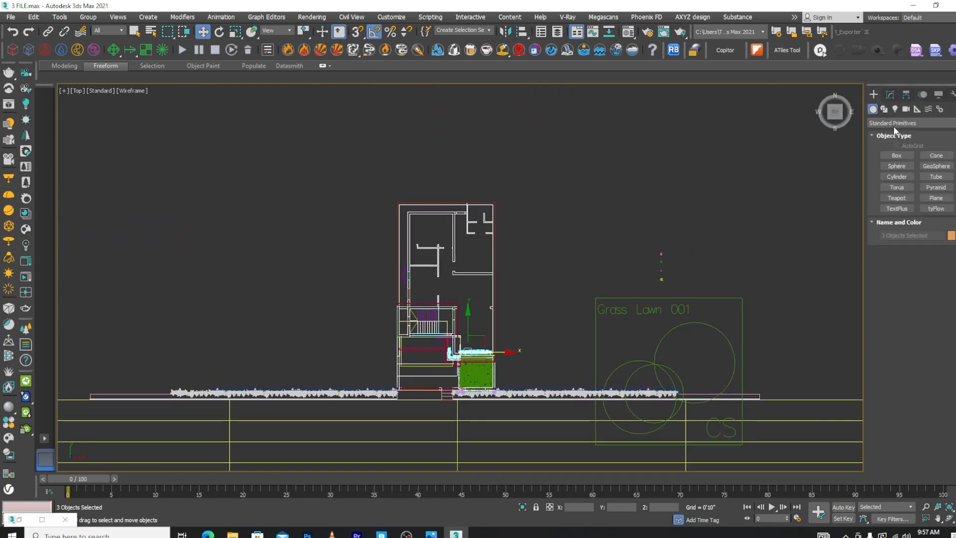
click(884, 108)
click(899, 164)
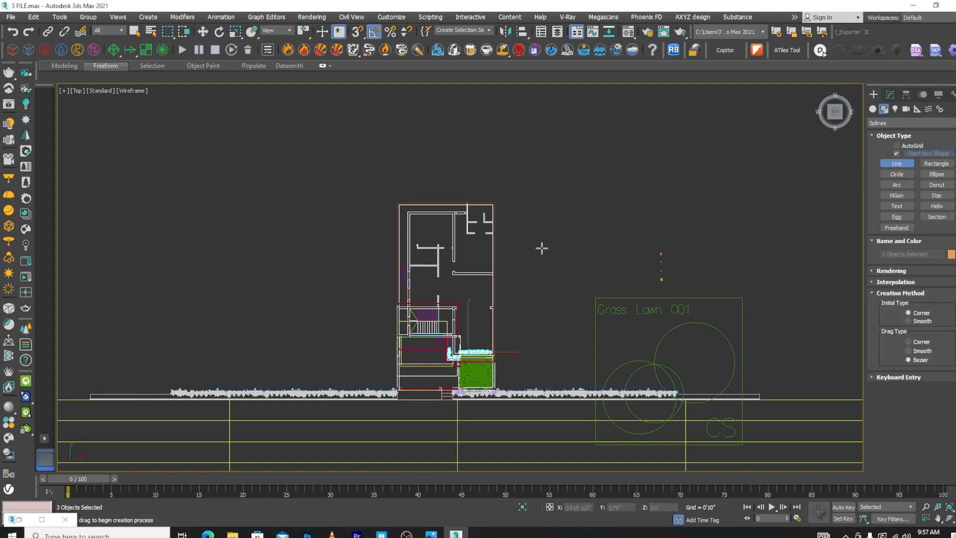
scroll(486, 386, up, 10)
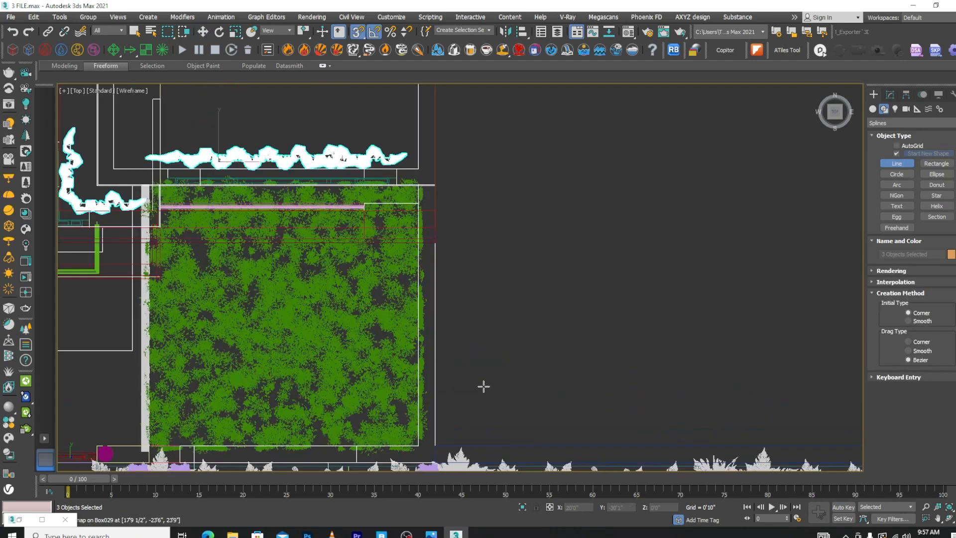
click(434, 446)
scroll(557, 247, down, 7)
scroll(550, 107, up, 3)
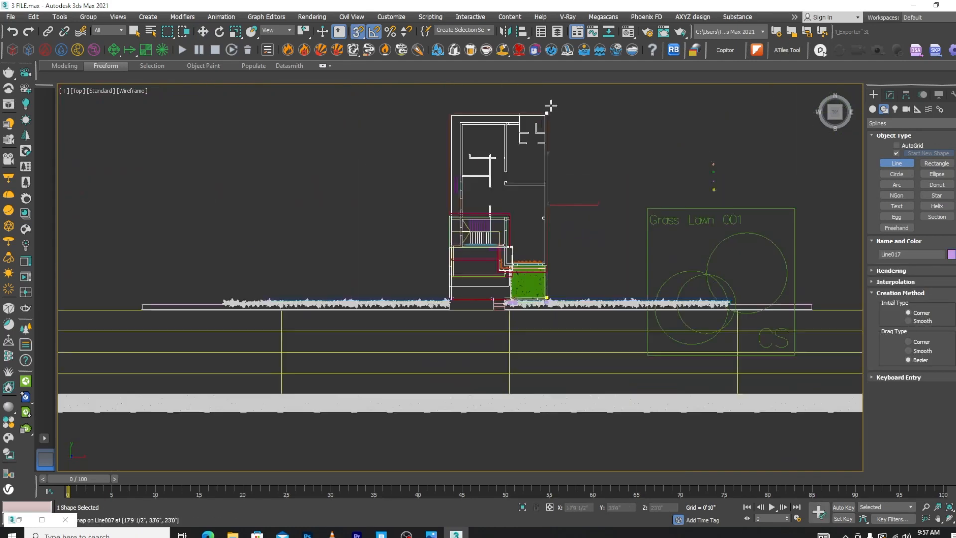
click(544, 119)
click(347, 119)
scroll(346, 117, down, 3)
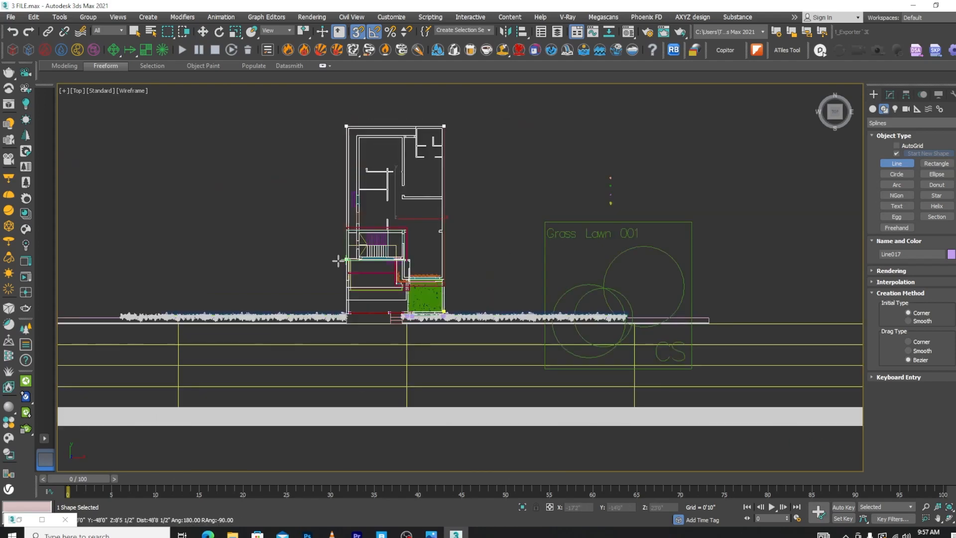
scroll(368, 309, up, 6)
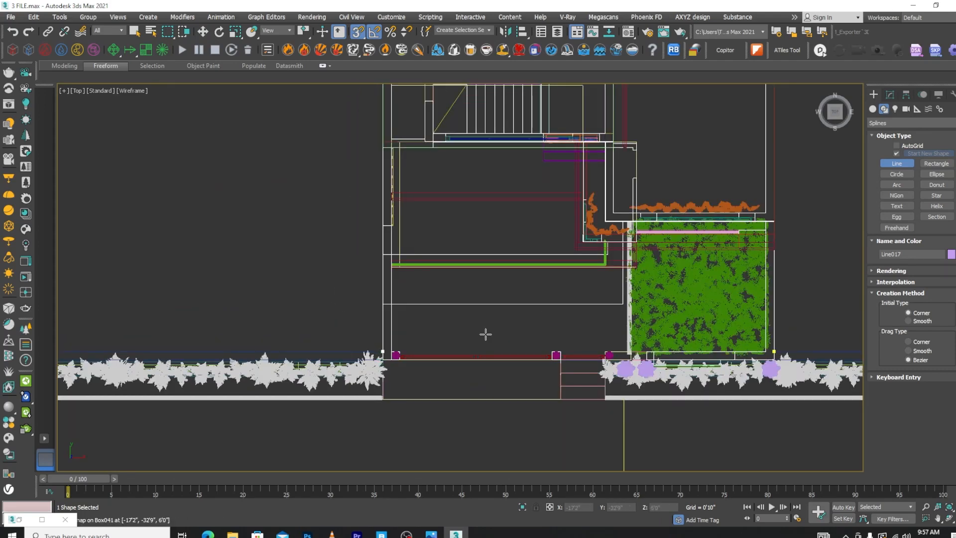
Extend the line outward past the boundary planters and around the back, enclosing a wide area of ground beyond the plot
scroll(600, 281, down, 4)
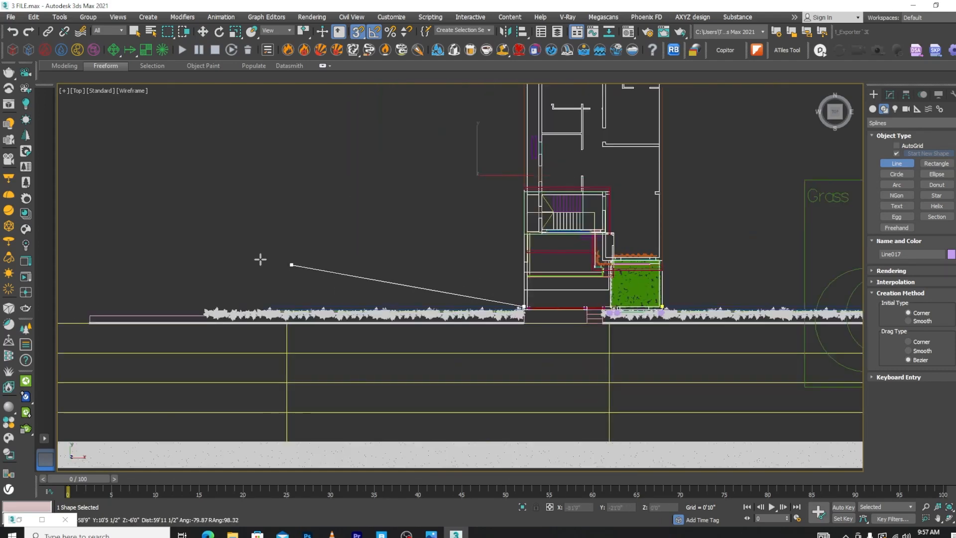
click(79, 297)
scroll(419, 315, down, 5)
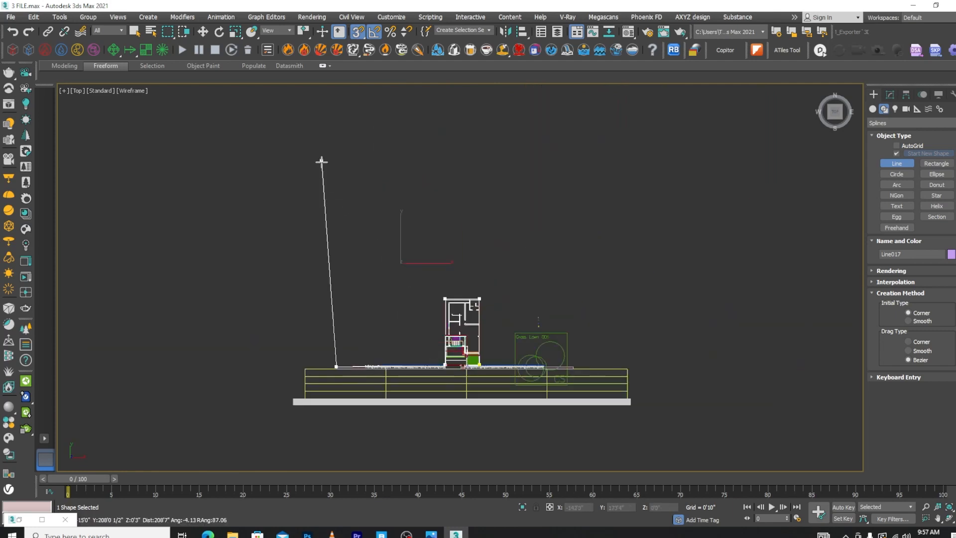
click(321, 141)
click(702, 142)
scroll(608, 324, up, 3)
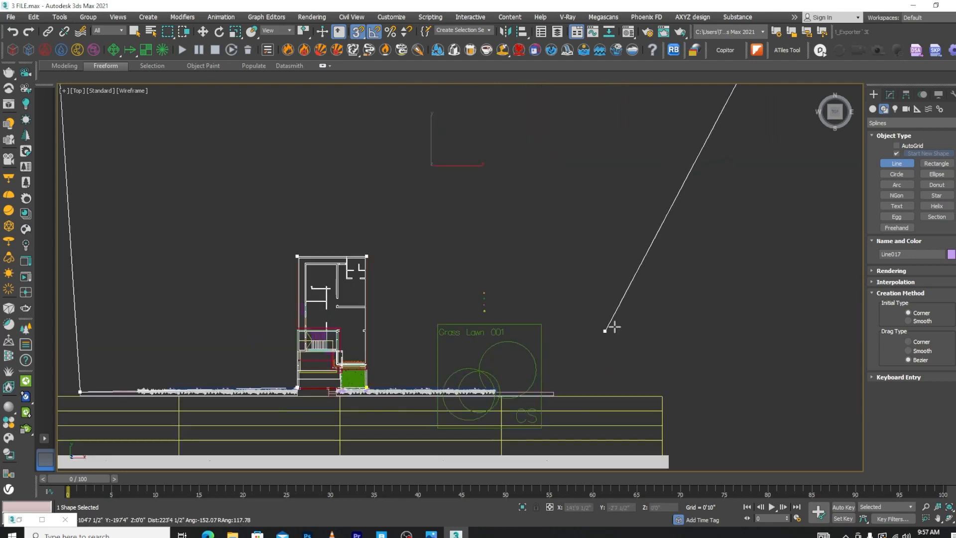
click(613, 324)
Snap the line back to its starting front corner at (17'9 1/2", -32'9") and close the spline
scroll(506, 379, up, 3)
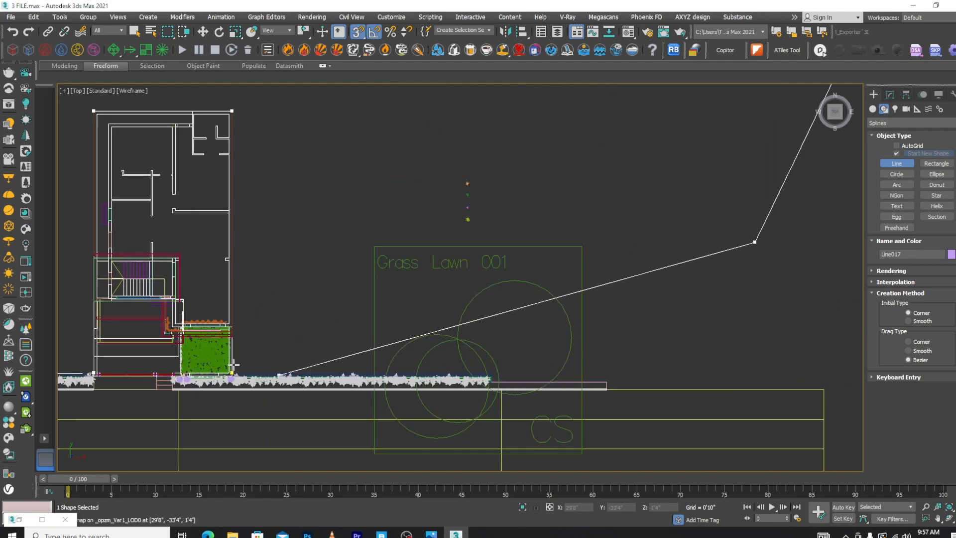
scroll(249, 365, up, 2)
scroll(244, 368, up, 2)
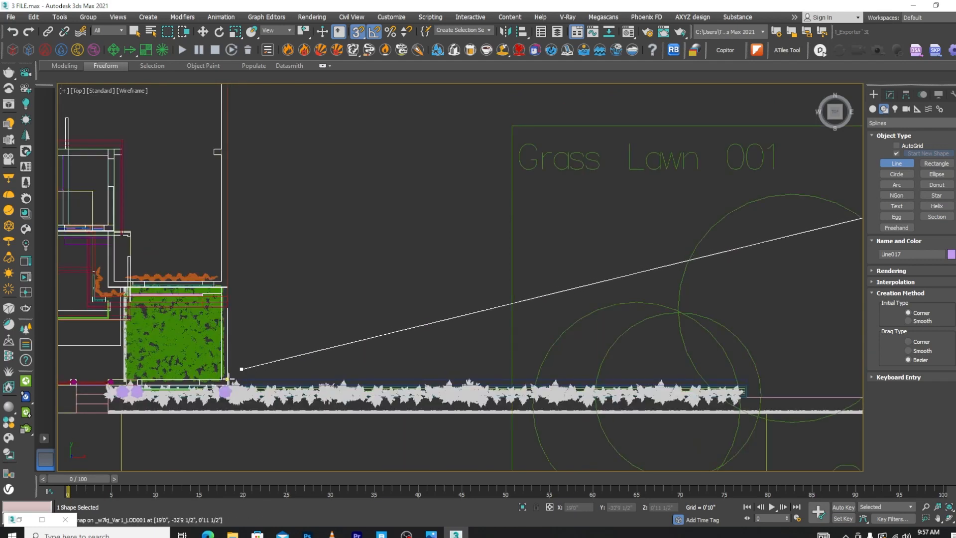
scroll(250, 361, up, 2)
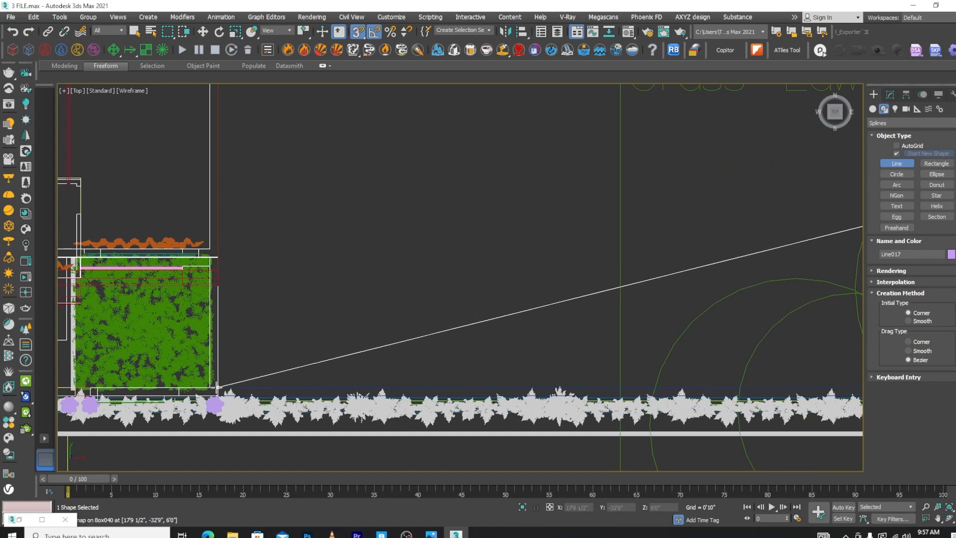
click(408, 222)
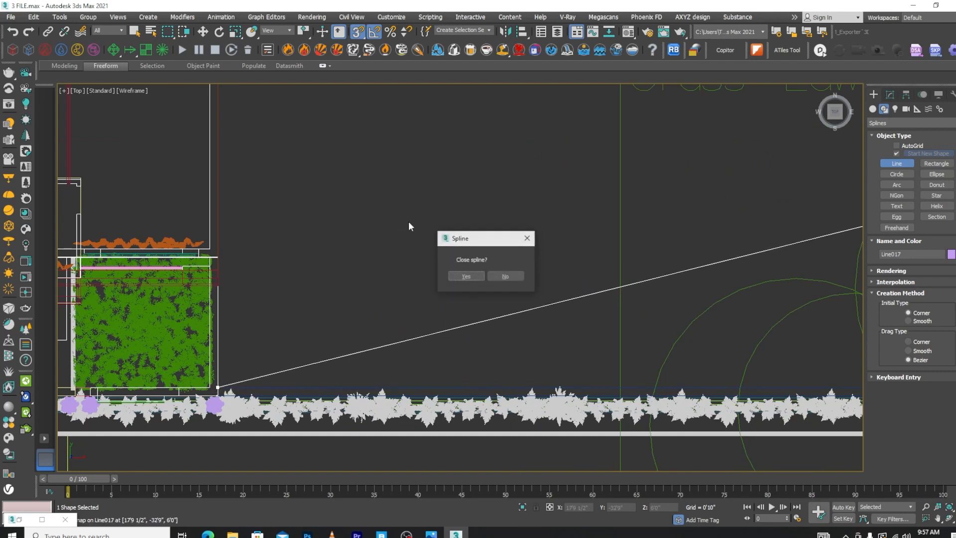
click(463, 272)
Switch to the Chaos Cosmos browser's tree assets and isolate the closed ground outline in the scene
scroll(463, 272, down, 10)
alt+middle_drag(512, 284, 569, 210)
scroll(495, 245, down, 2)
scroll(517, 238, down, 2)
alt+middle_drag(629, 294, 504, 289)
scroll(519, 201, up, 5)
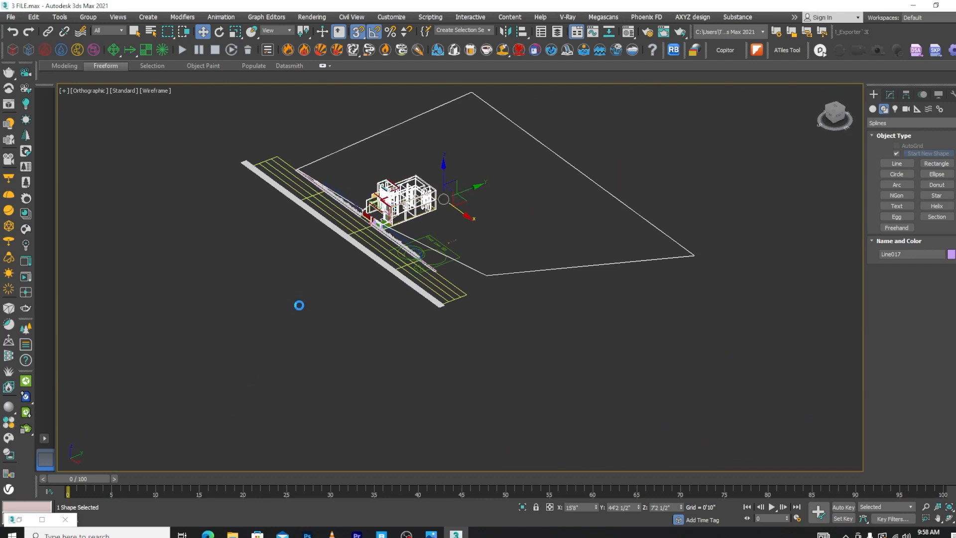
click(9, 438)
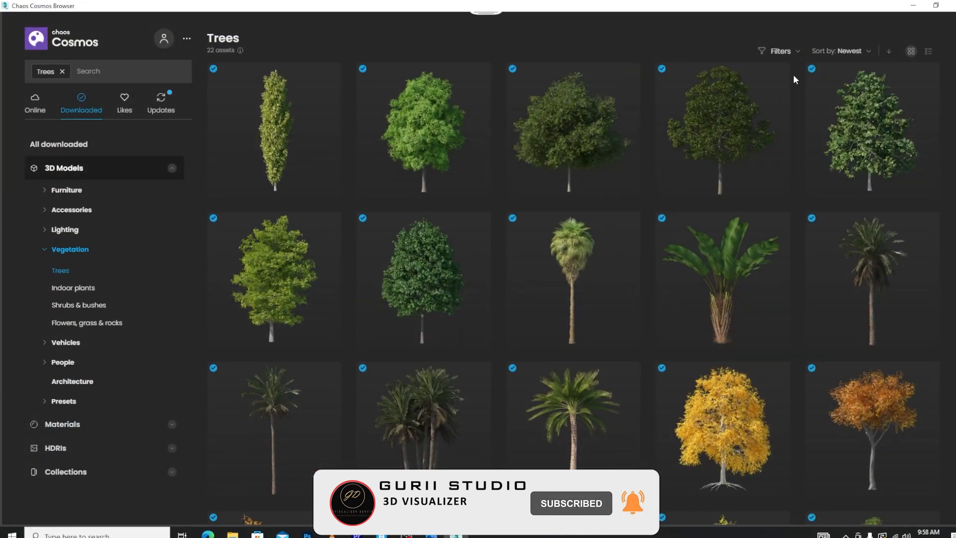
drag(722, 5, 194, 118)
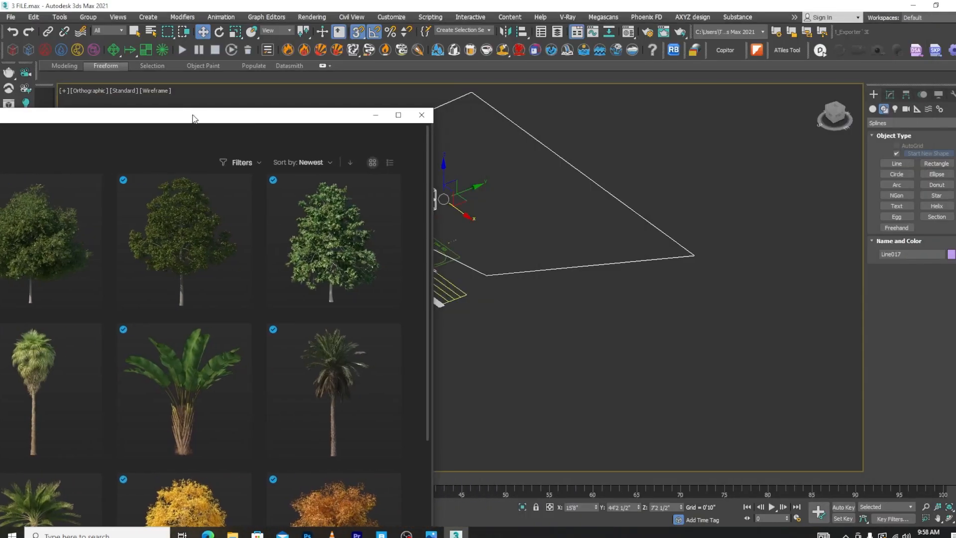
click(523, 507)
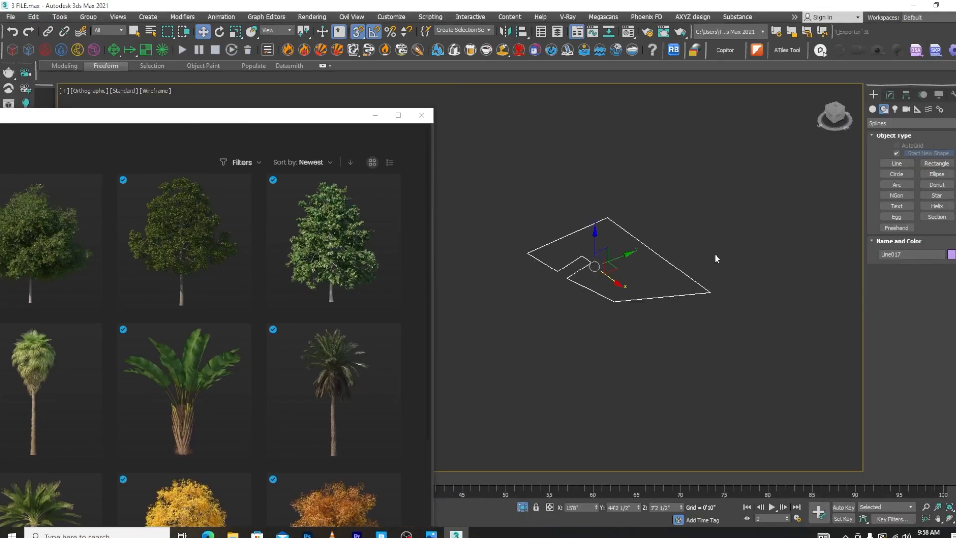
Import Pedunculate Oak 67-03, Norway Maple 28-01, Small-Leaved Lime 34-12, Horse Chestnut 67-10 and Common Hornbeam Tree 54-12 from Cosmos
drag(329, 123, 514, 16)
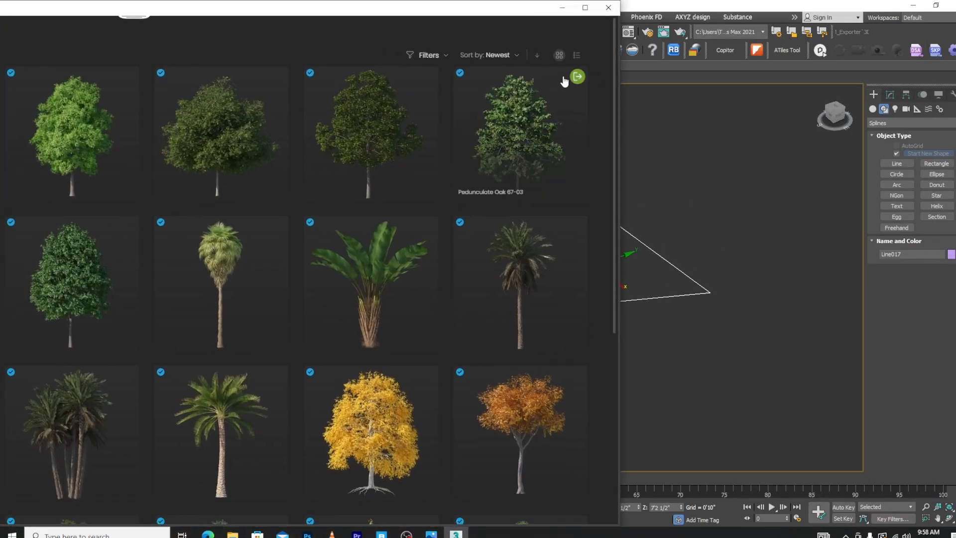
click(577, 77)
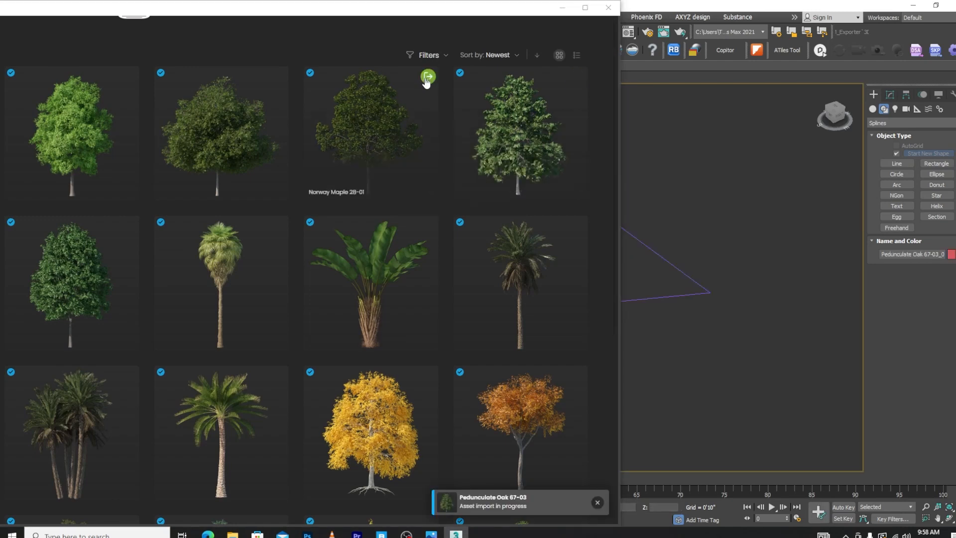
click(428, 77)
click(278, 77)
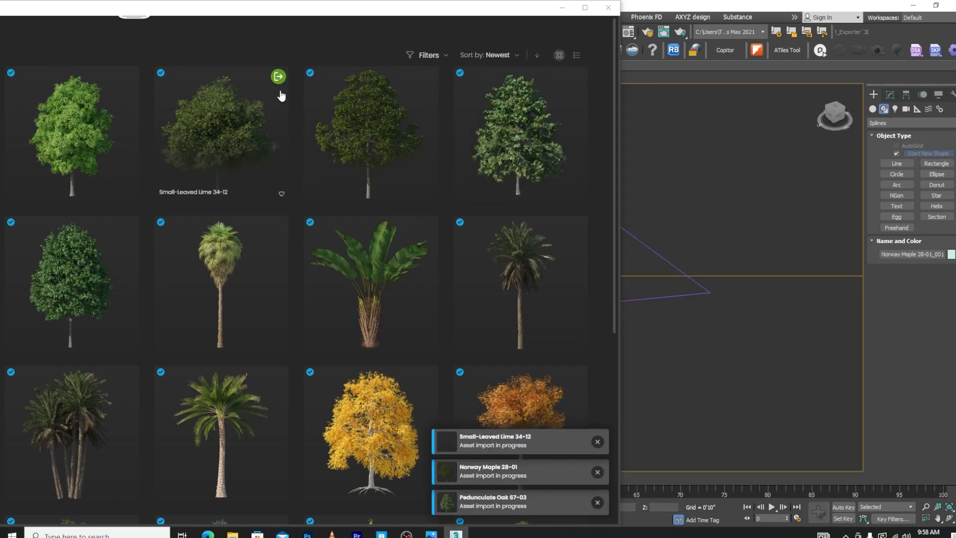
drag(298, 10, 505, 18)
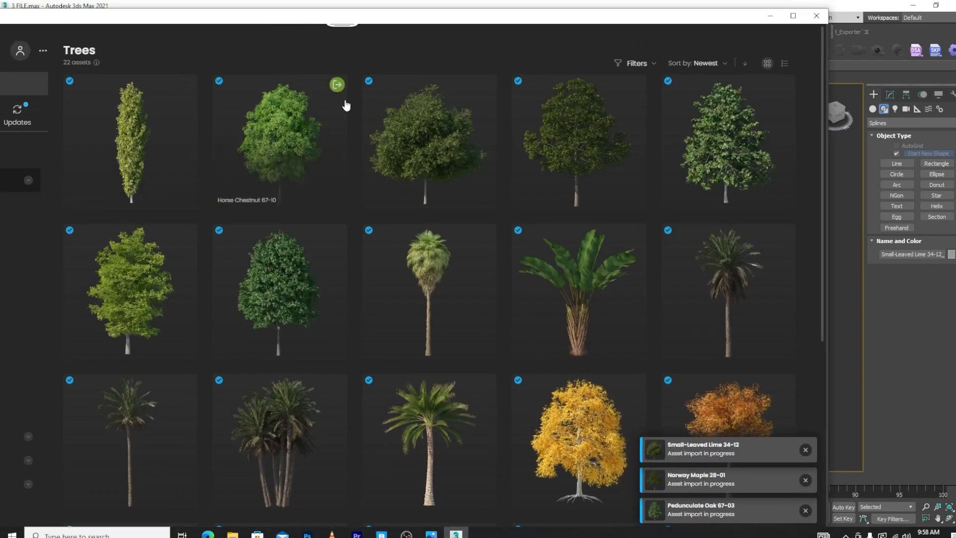
click(337, 85)
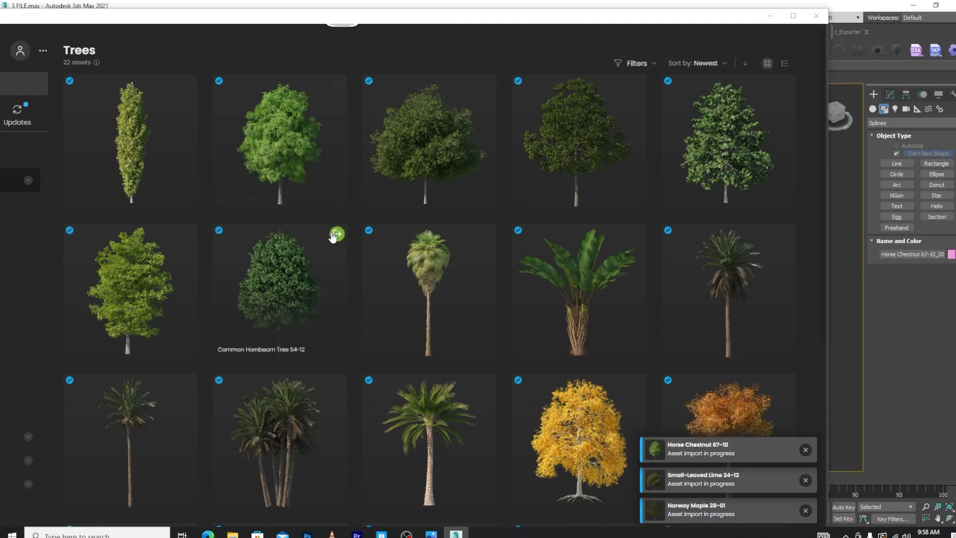
click(338, 234)
Import the Field Elm 003 and Apple Tree 002 assets from the Cosmos tree collection
scroll(441, 373, down, 3)
scroll(442, 347, down, 2)
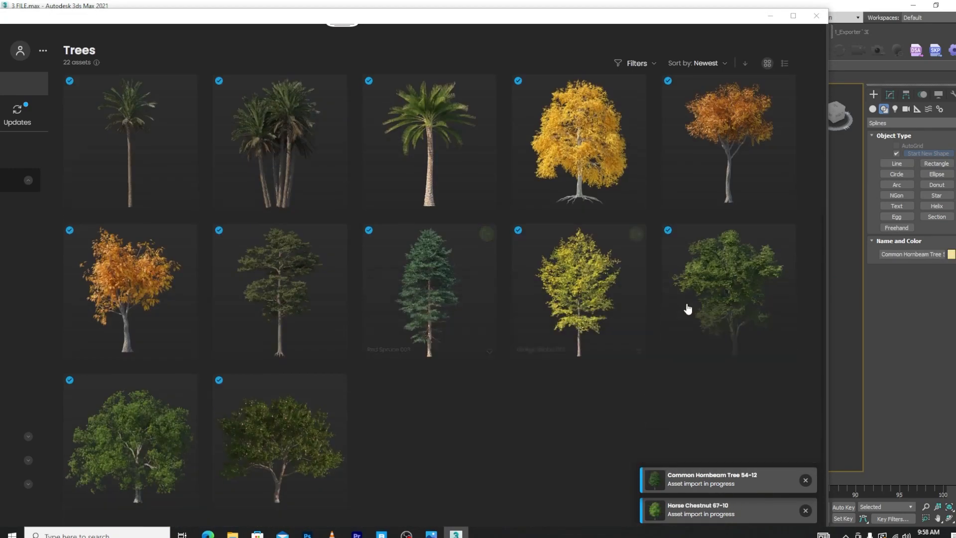
click(785, 234)
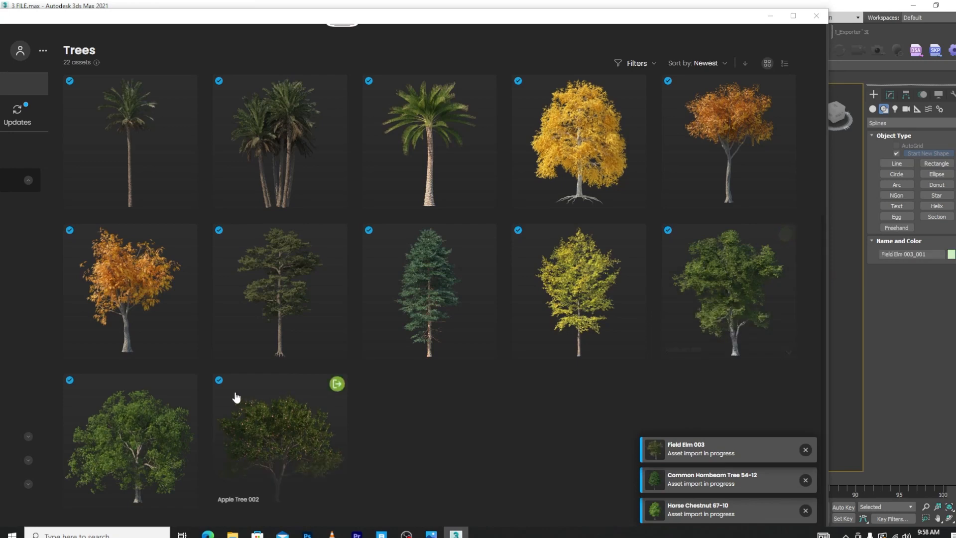
click(337, 383)
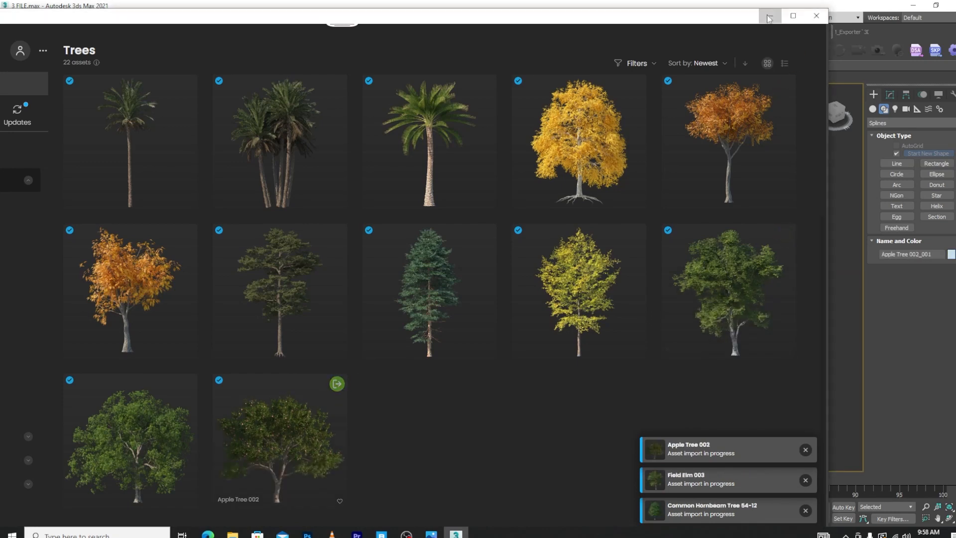
Import the Horse Chestnut 67-10 proxy into the scene as a mesh
scroll(426, 344, up, 10)
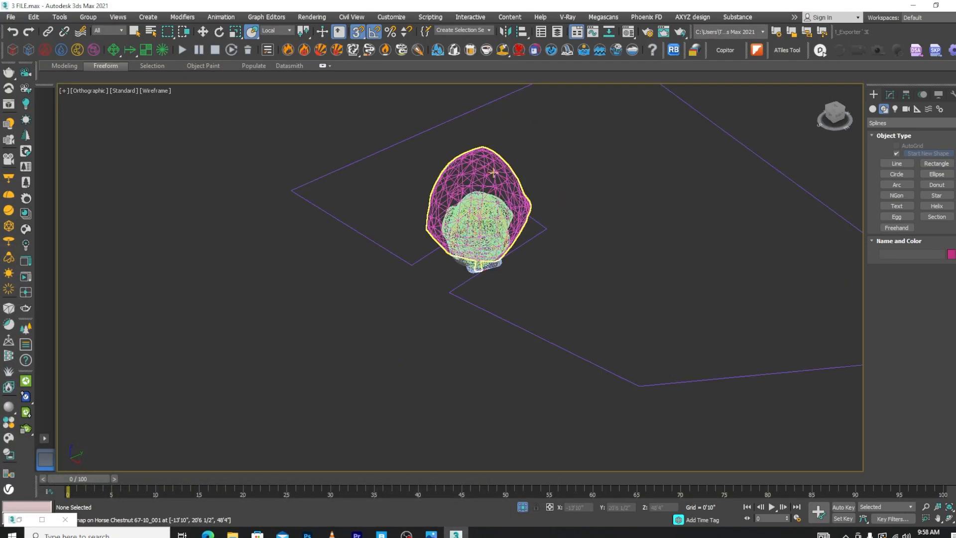
click(890, 94)
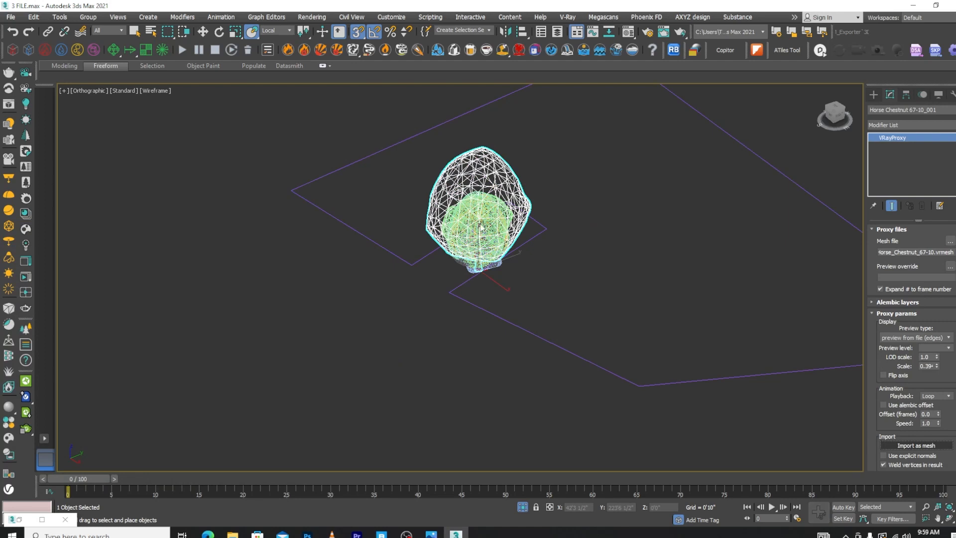
scroll(481, 227, up, 2)
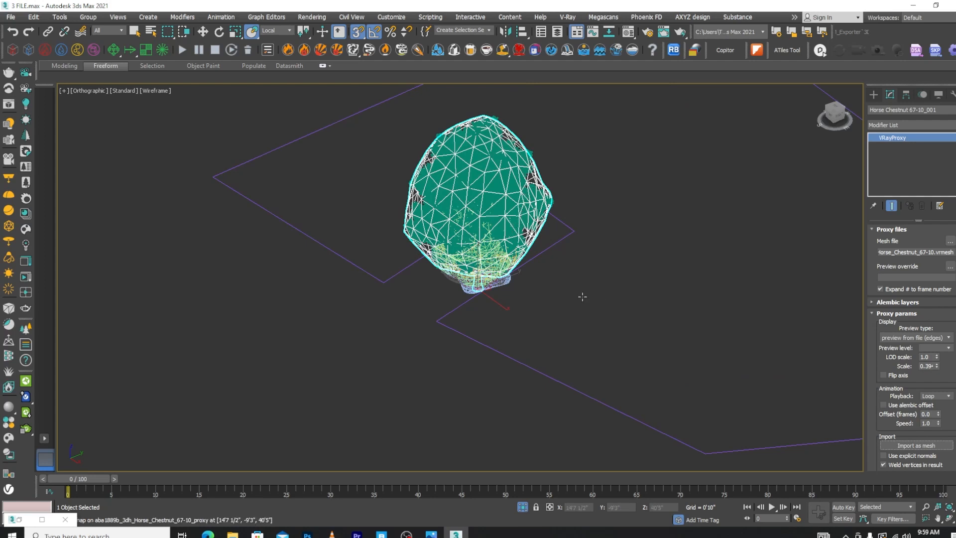
click(574, 263)
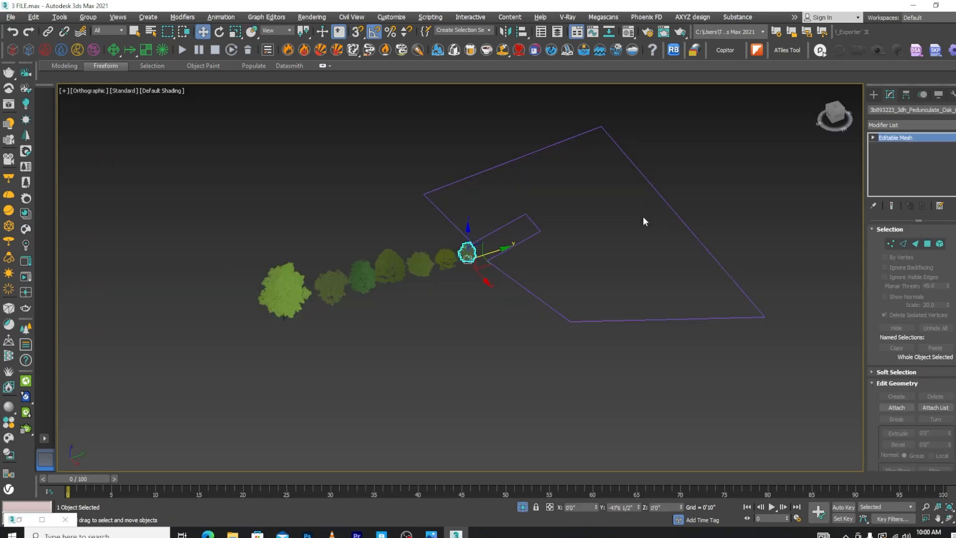
Create a Chaos Scatter object beside the ground outline and assign the closed outline Line017 as its distribute-on target
scroll(267, 354, up, 5)
middle_drag(718, 271, 481, 289)
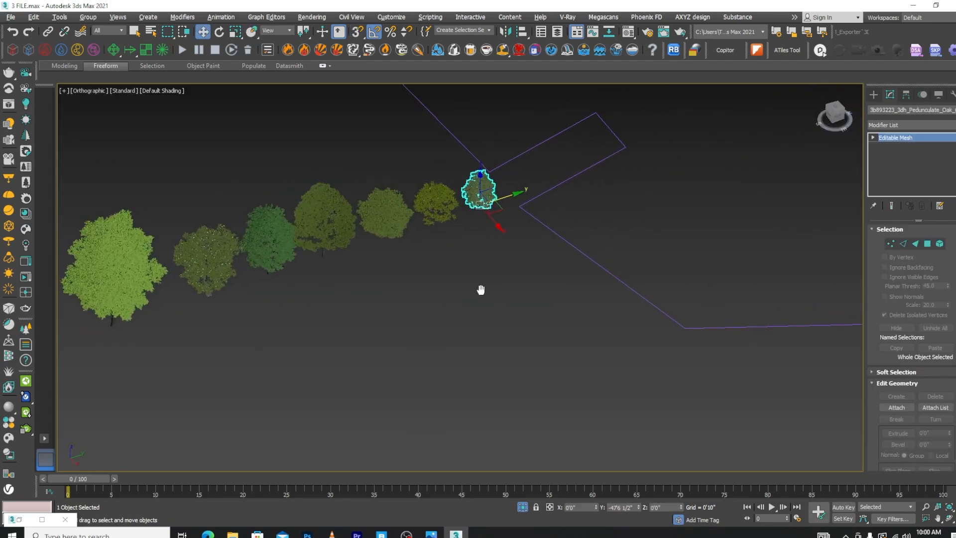
scroll(518, 286, down, 2)
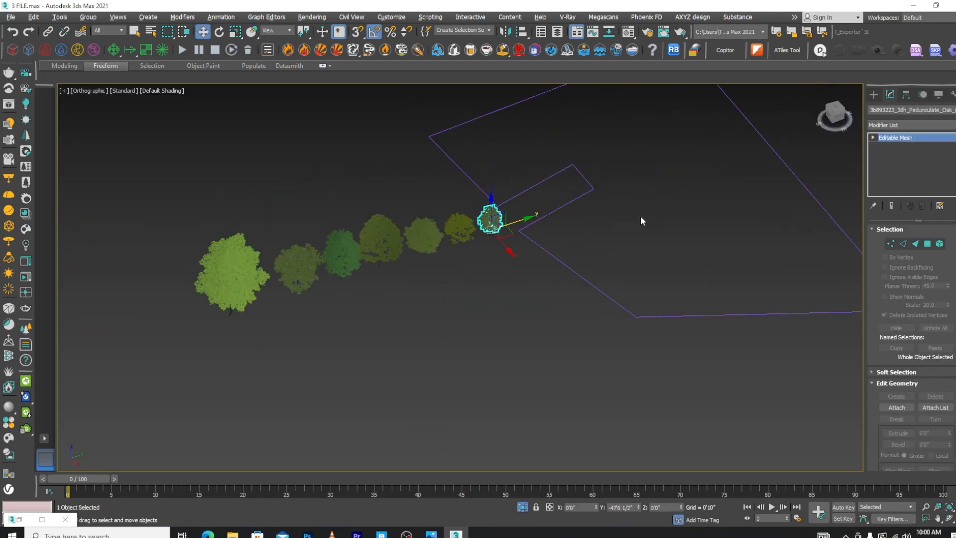
scroll(640, 216, down, 2)
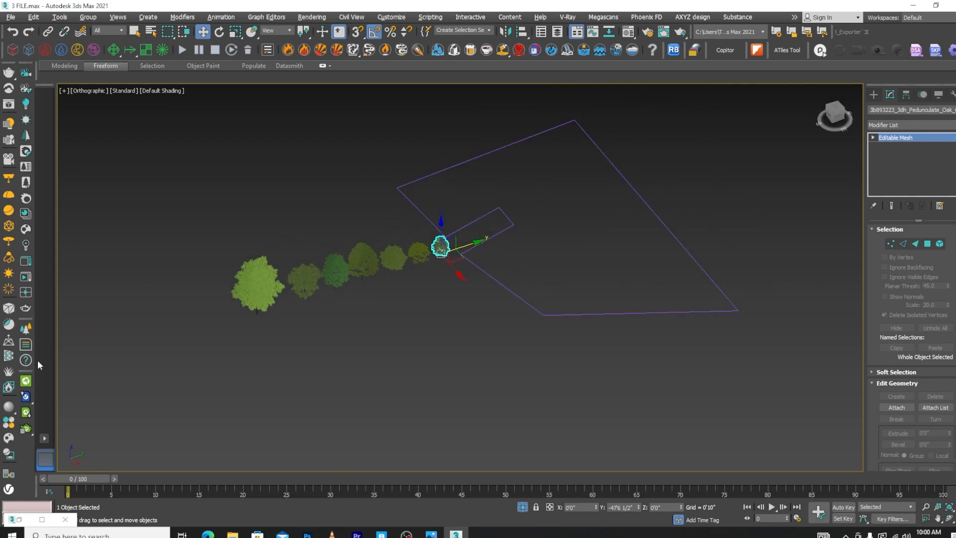
click(26, 380)
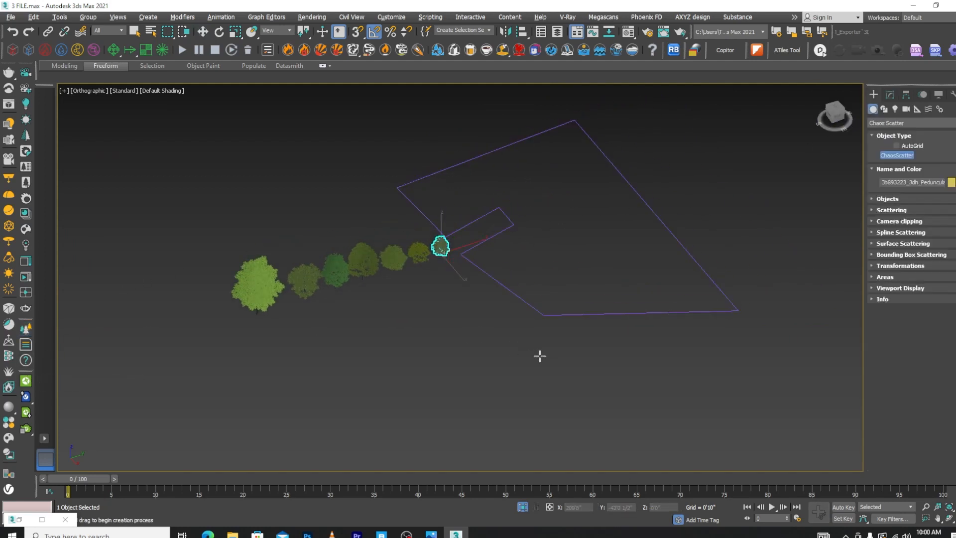
drag(539, 355, 586, 377)
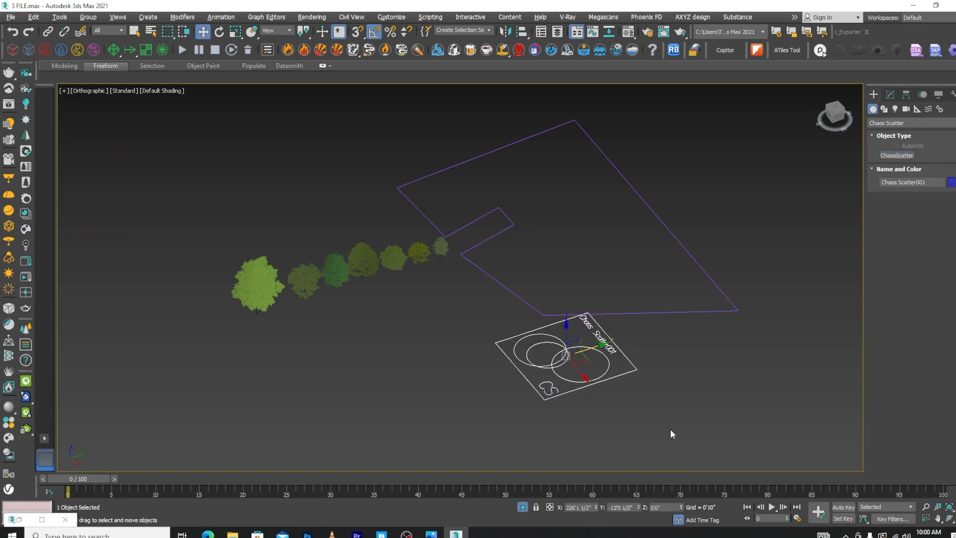
click(670, 429)
click(582, 386)
click(890, 94)
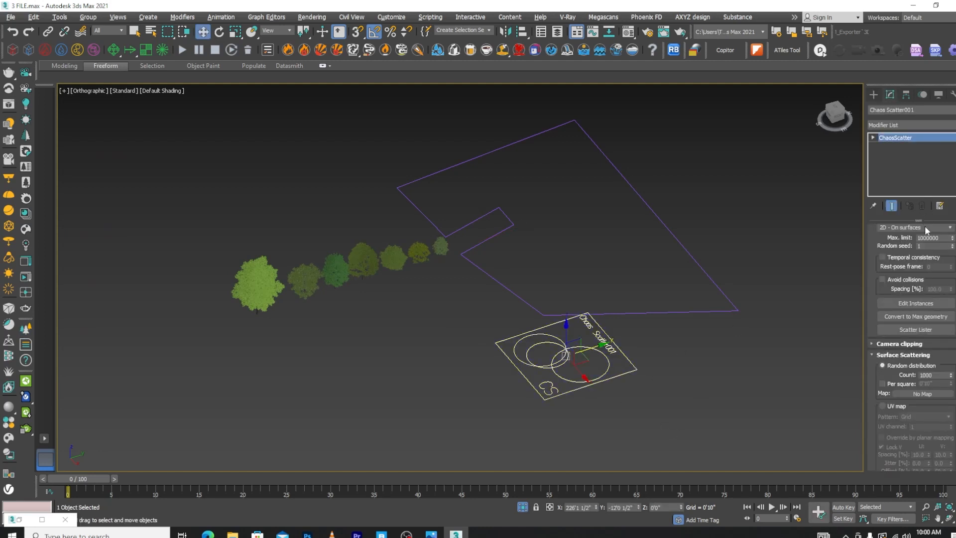
scroll(922, 273, up, 5)
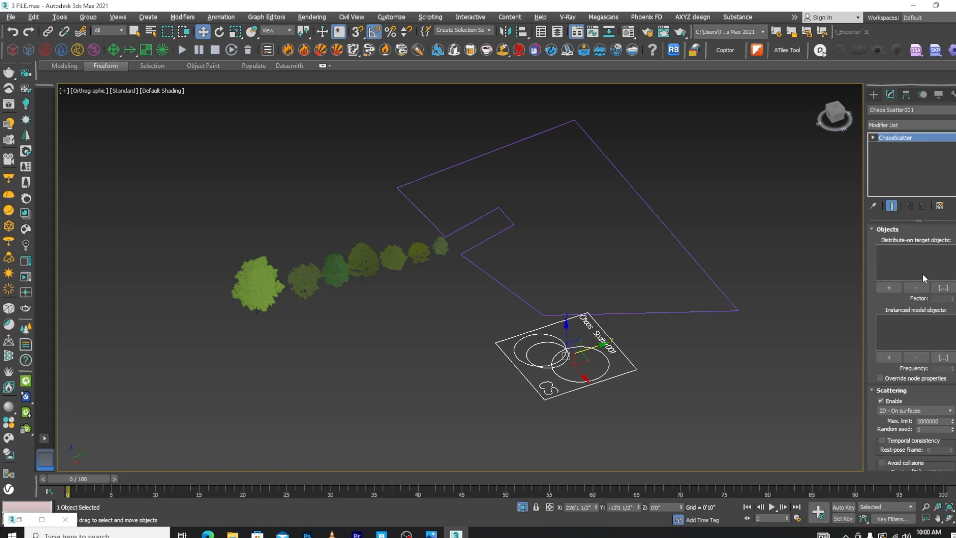
click(889, 287)
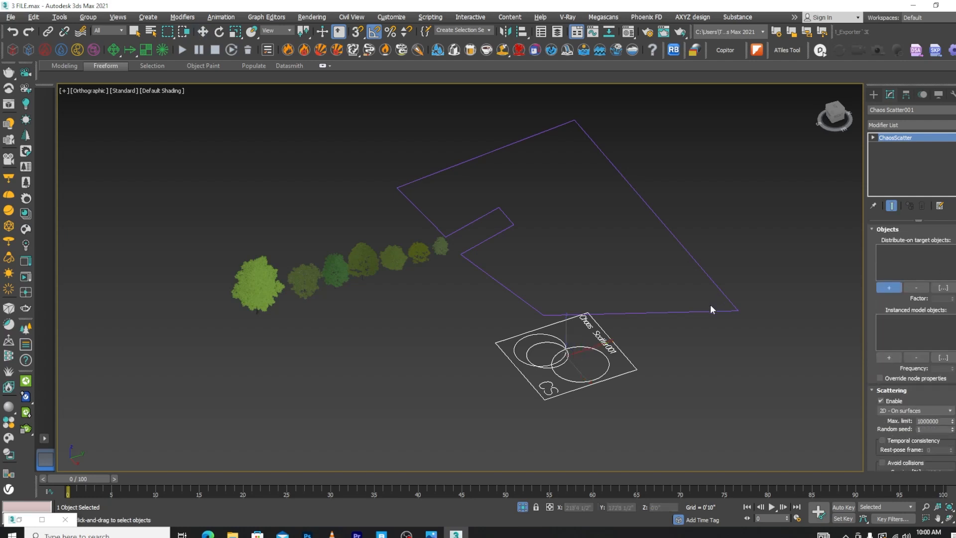
Add the tree meshes lined up beside the outline, starting with the Horse Chestnut, as the scatter's instanced models
click(889, 356)
click(259, 290)
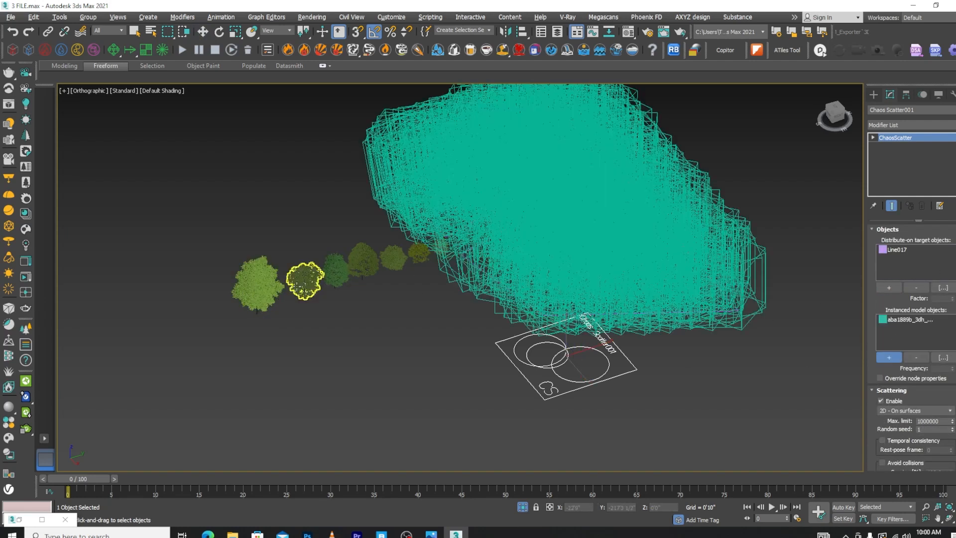
click(300, 286)
click(335, 270)
click(374, 260)
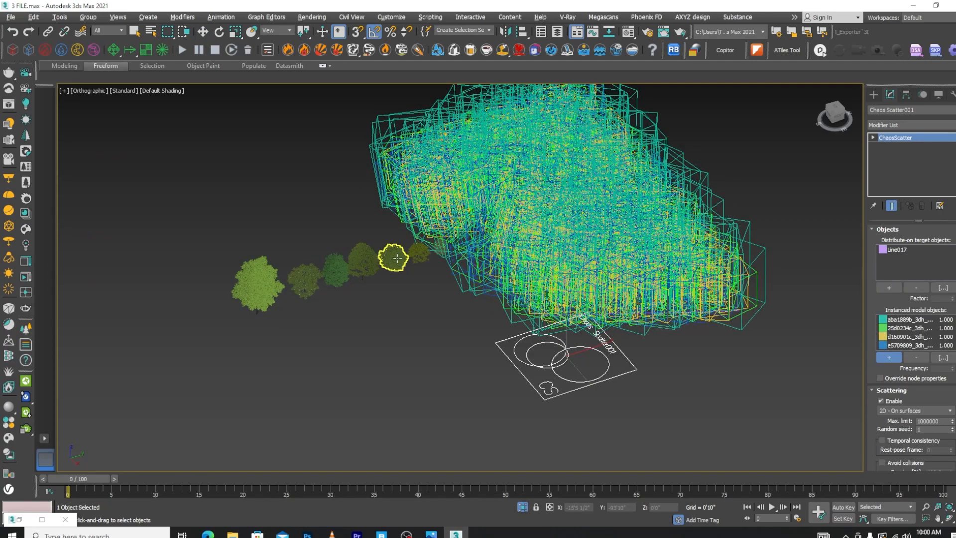
click(396, 260)
click(420, 254)
scroll(440, 251, up, 6)
scroll(424, 243, down, 10)
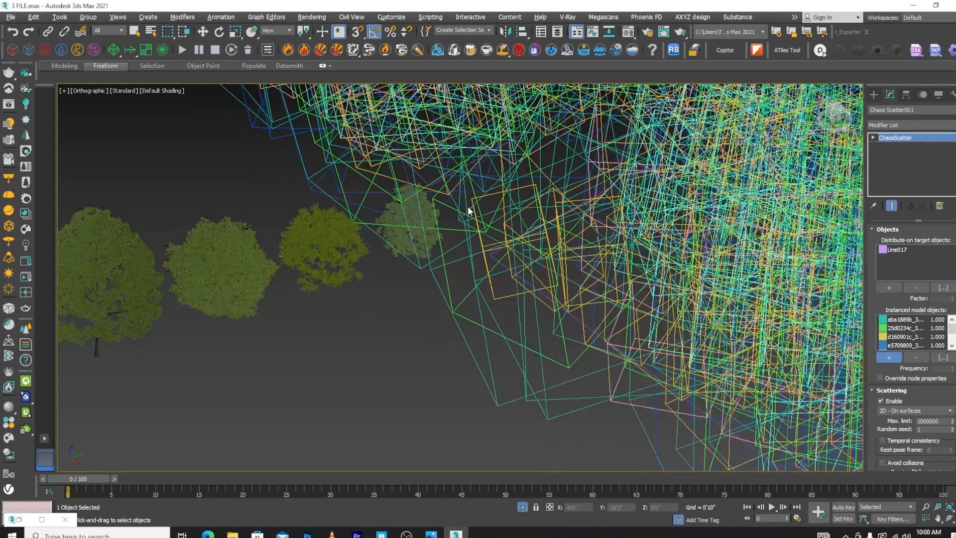
key(w)
scroll(520, 244, up, 5)
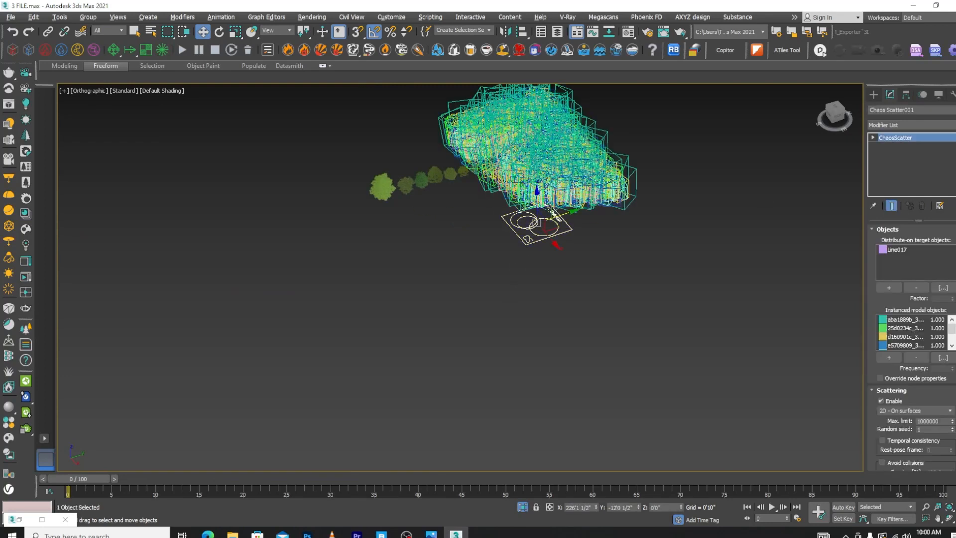
Set the scatter's random distribution count to 500 and enable per-square density, trying edge lengths of 50'0" and 200'0"
scroll(937, 352, down, 10)
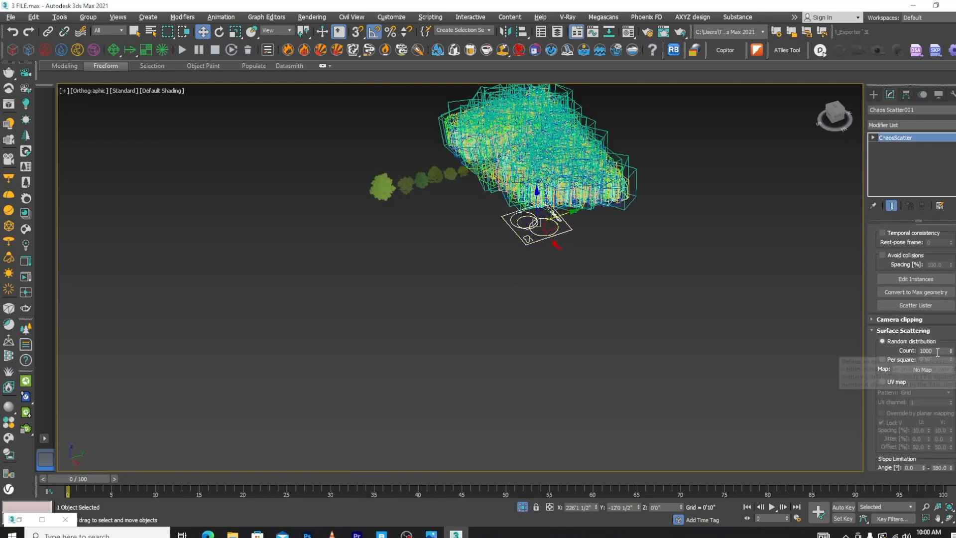
double_click(937, 351)
text(500)
key(Return)
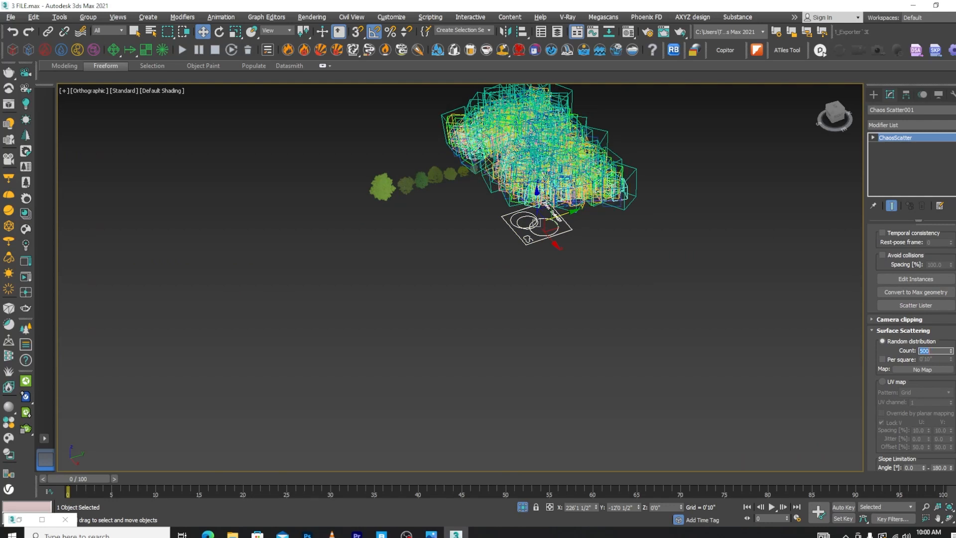
click(884, 359)
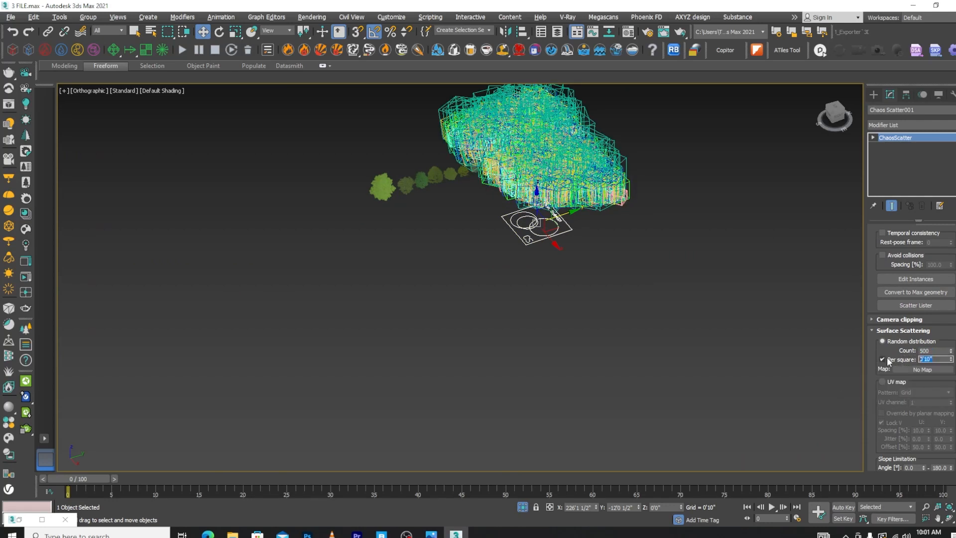
text(50)
key(Return)
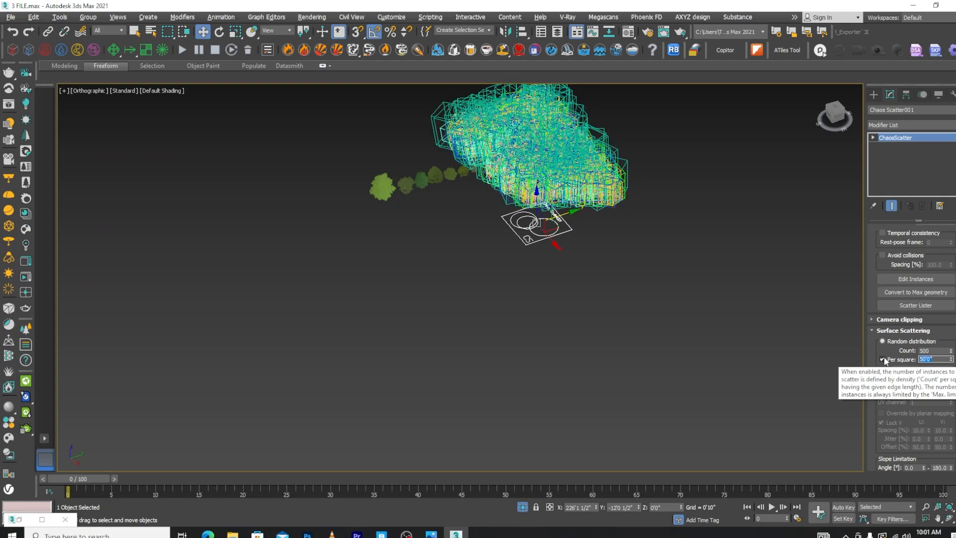
scroll(653, 257, up, 3)
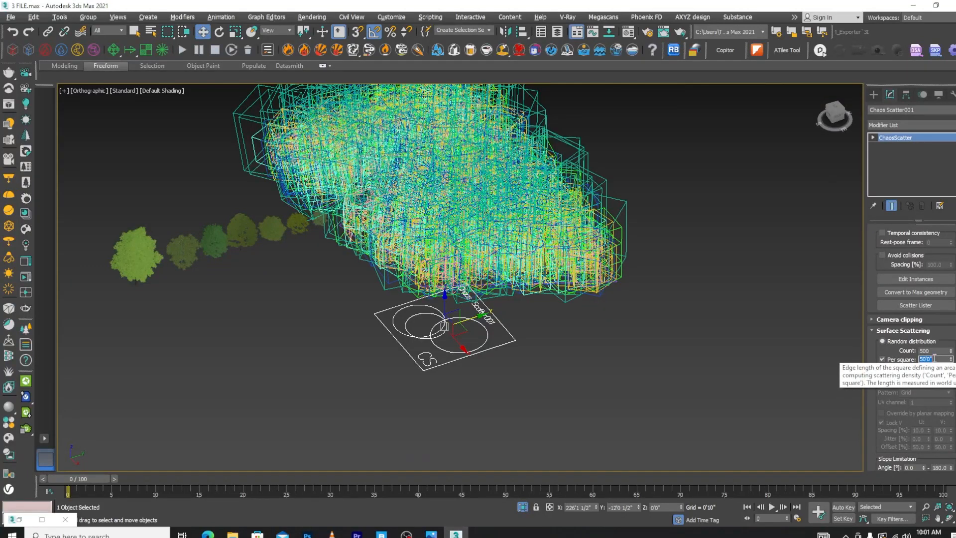
key(Return)
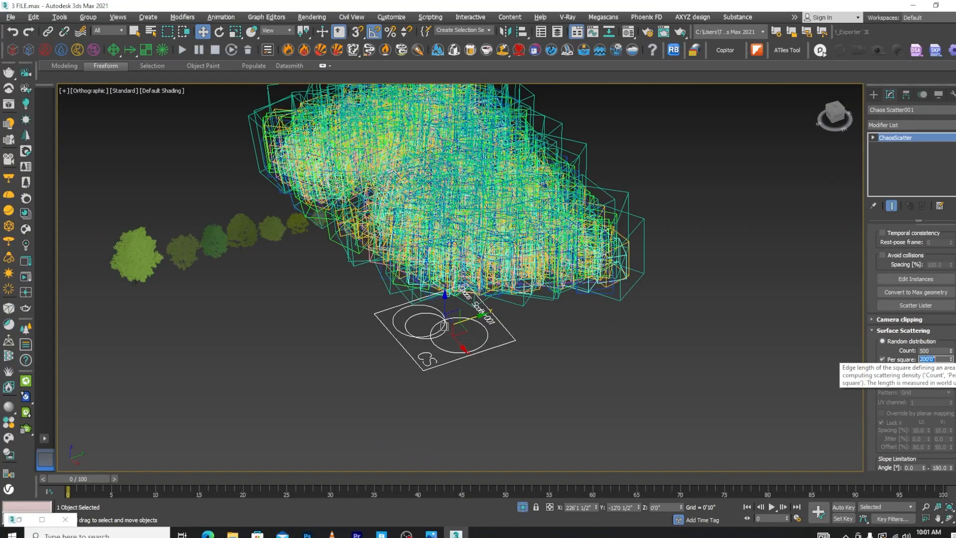
Move the row of seven source trees in plan from the front of the scattered area to the open space behind it
alt+middle_drag(560, 309, 618, 295)
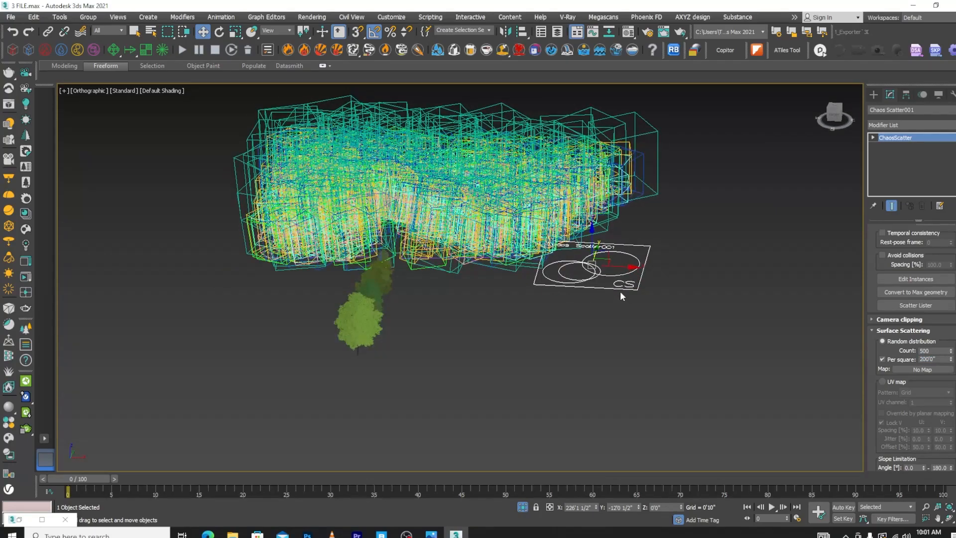
key(t)
scroll(581, 271, down, 8)
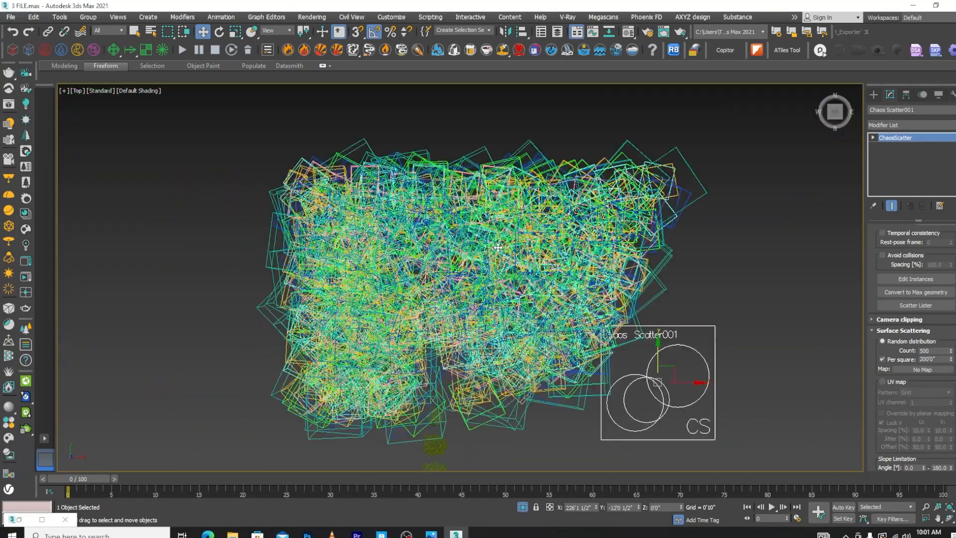
scroll(497, 247, down, 5)
scroll(491, 329, up, 4)
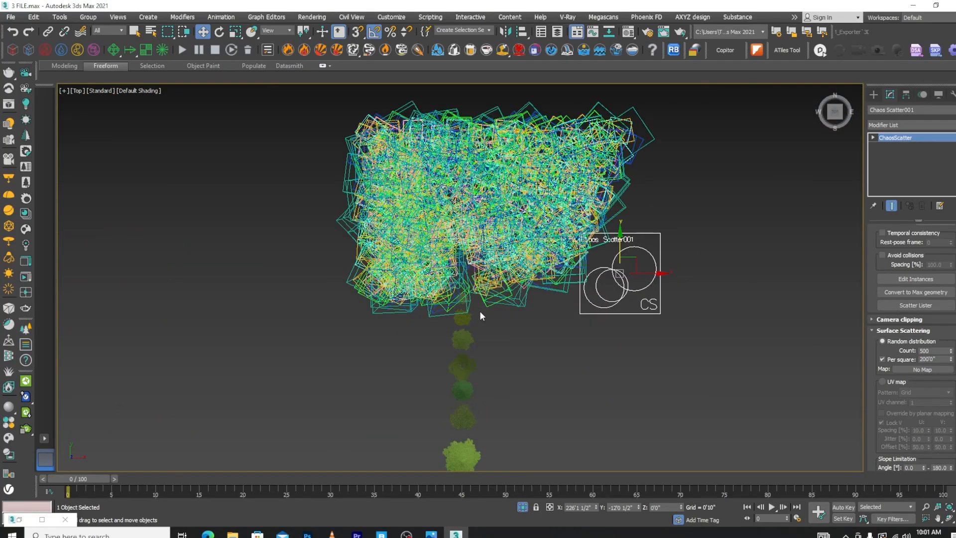
drag(438, 485, 438, 485)
scroll(477, 378, up, 4)
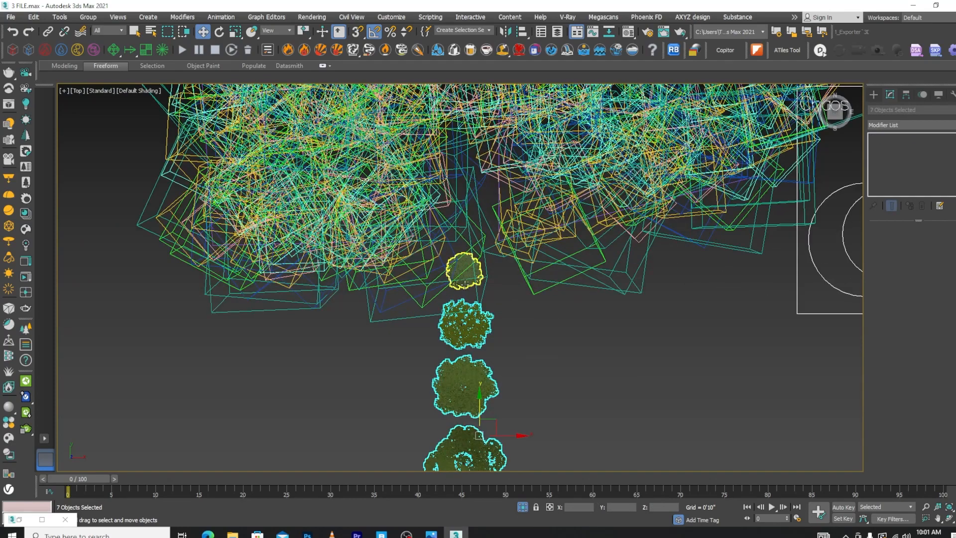
scroll(542, 333, down, 6)
alt+click(613, 312)
scroll(528, 362, down, 3)
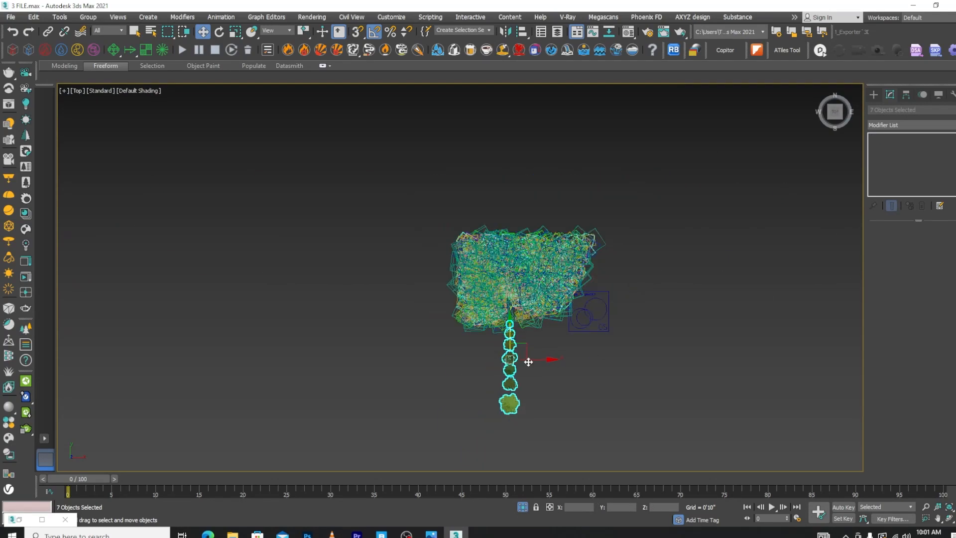
drag(512, 337, 573, 111)
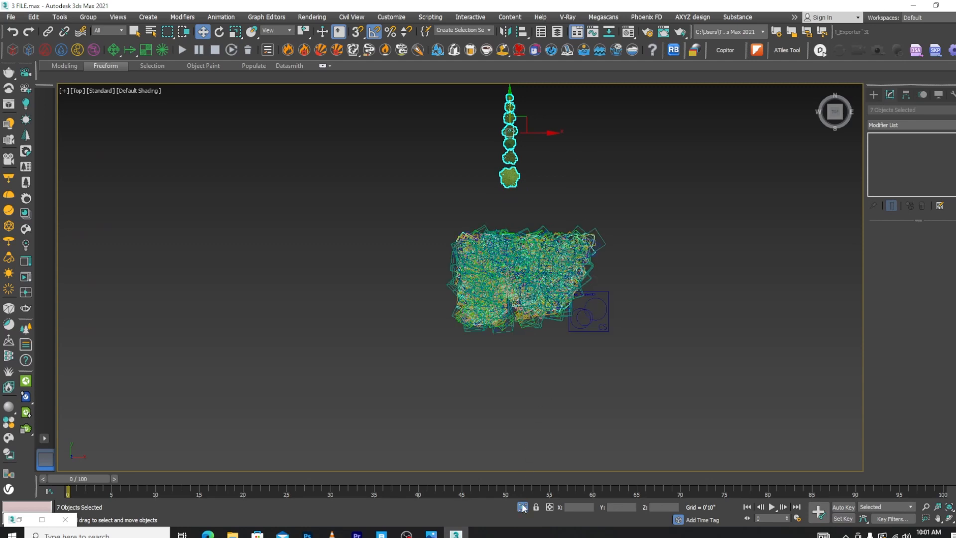
Bring the hidden house and road back from isolation and reduce the Chaos Scatter count to 100
alt+middle_drag(563, 420, 571, 311)
scroll(557, 239, up, 5)
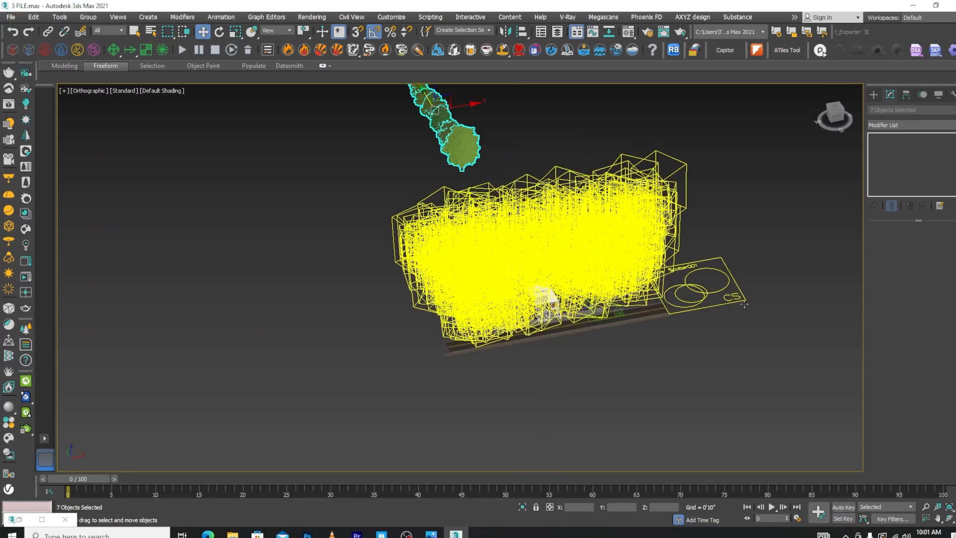
scroll(732, 331, up, 3)
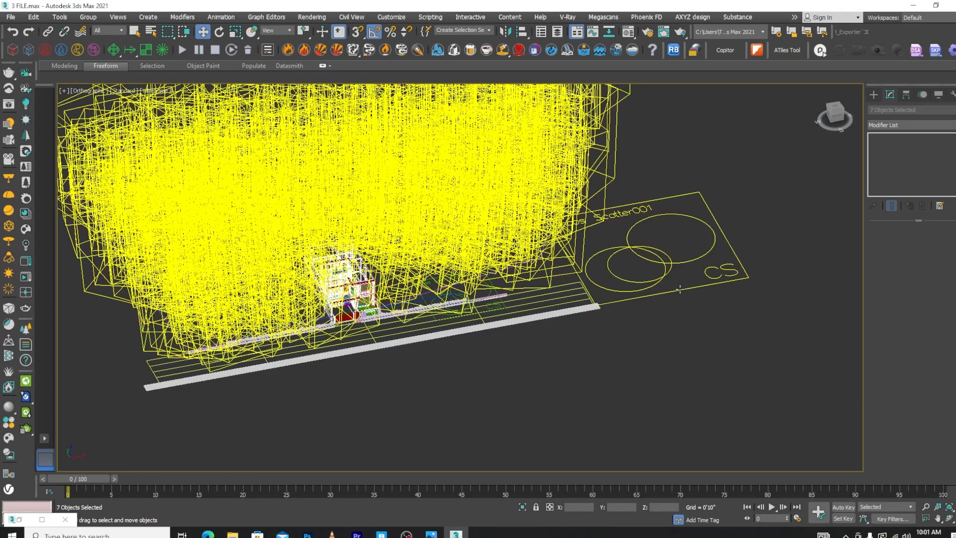
click(680, 288)
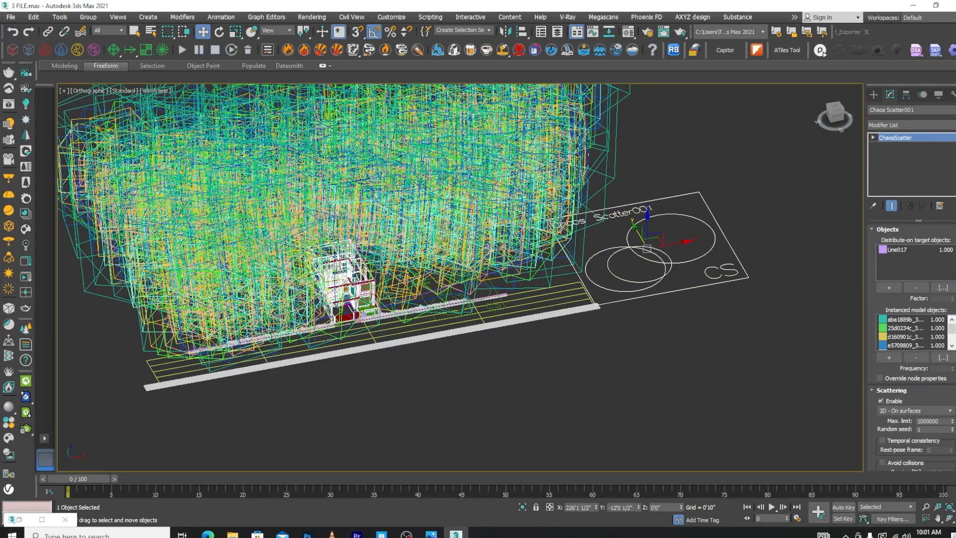
scroll(915, 348, down, 5)
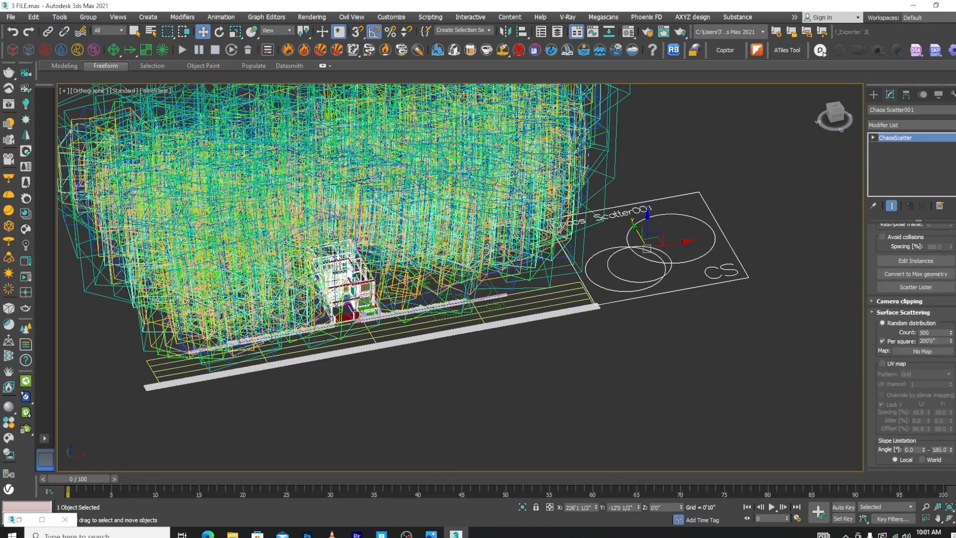
double_click(922, 332)
text(100)
key(Return)
click(587, 384)
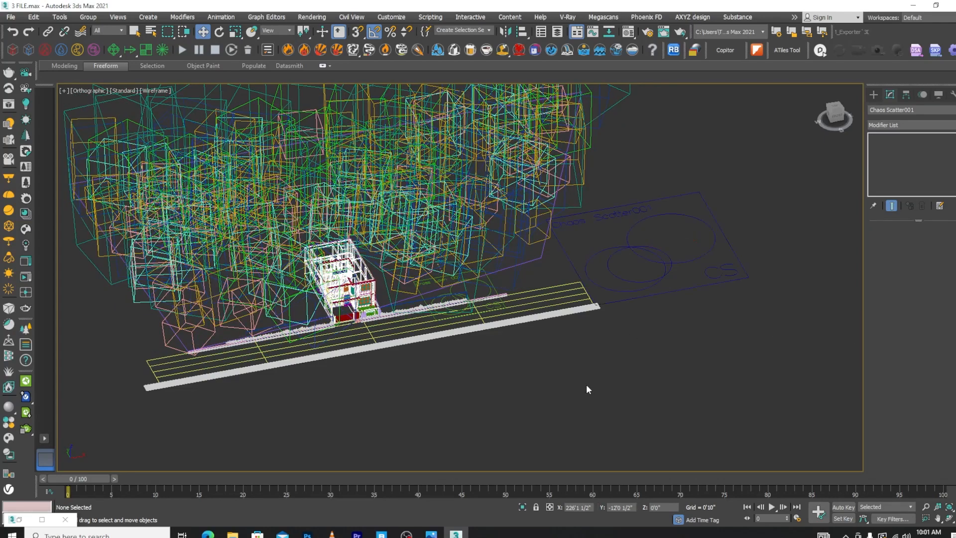
key(F3)
scroll(515, 228, down, 5)
scroll(522, 222, up, 4)
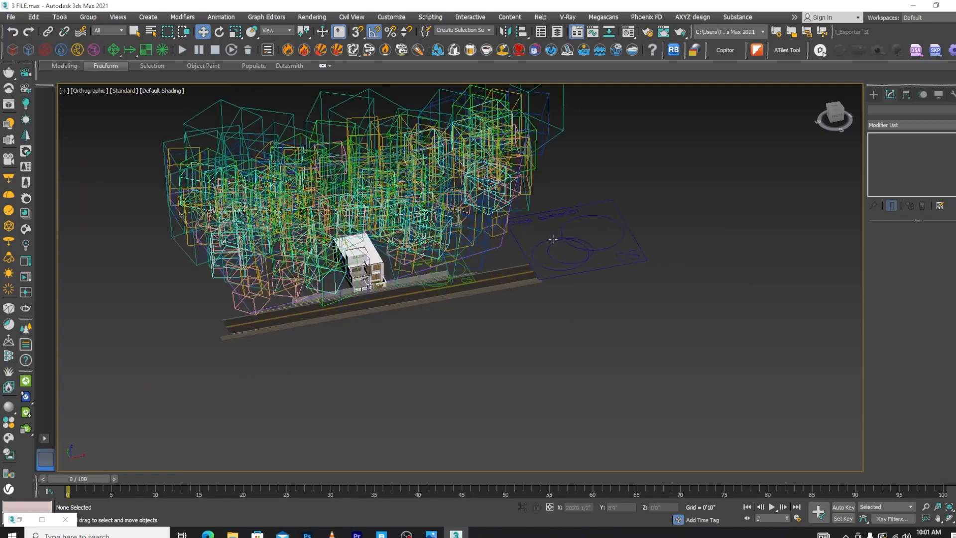
Try a per-square edge length of 1'0" for the tree scatter, and set it to 300'0"
click(554, 241)
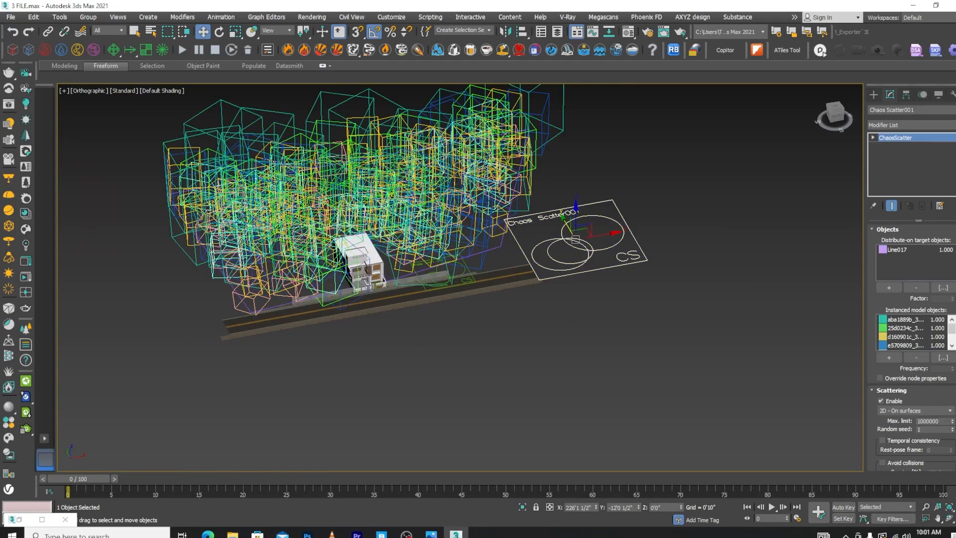
scroll(911, 343, down, 5)
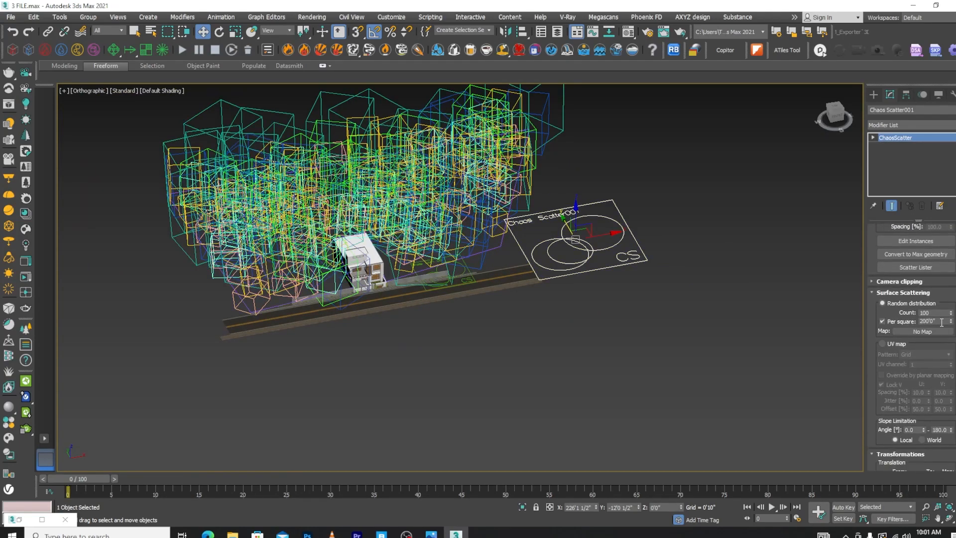
double_click(941, 321)
text(1'0)
key(Return)
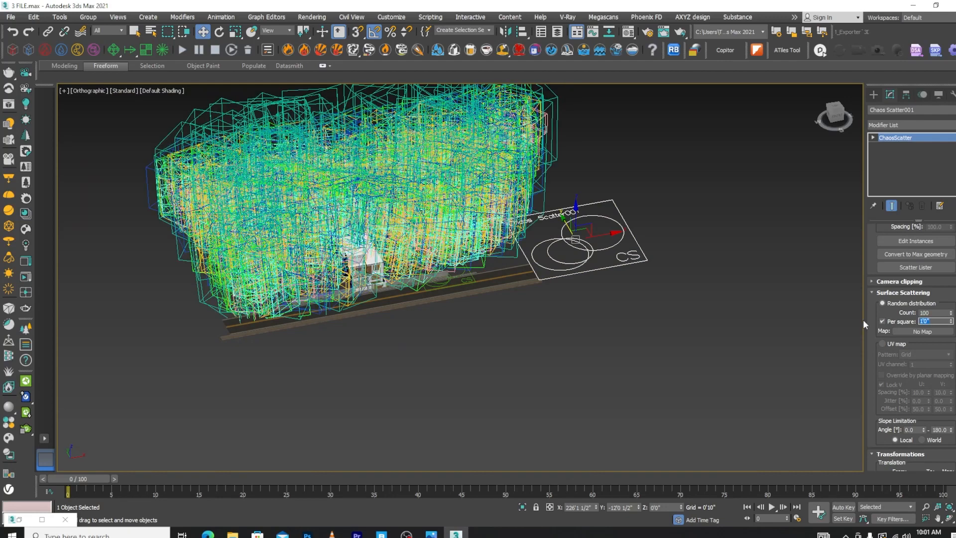
text(3000)
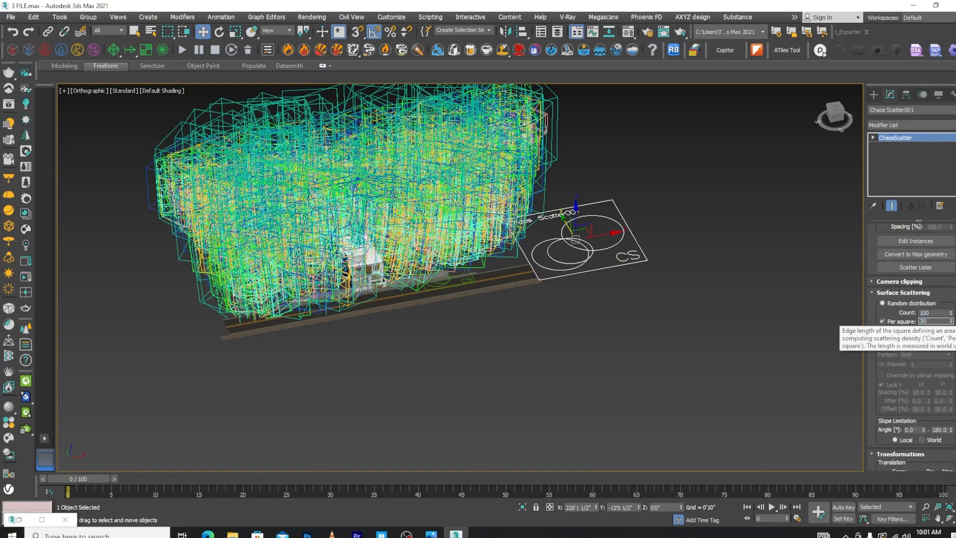
key(Return)
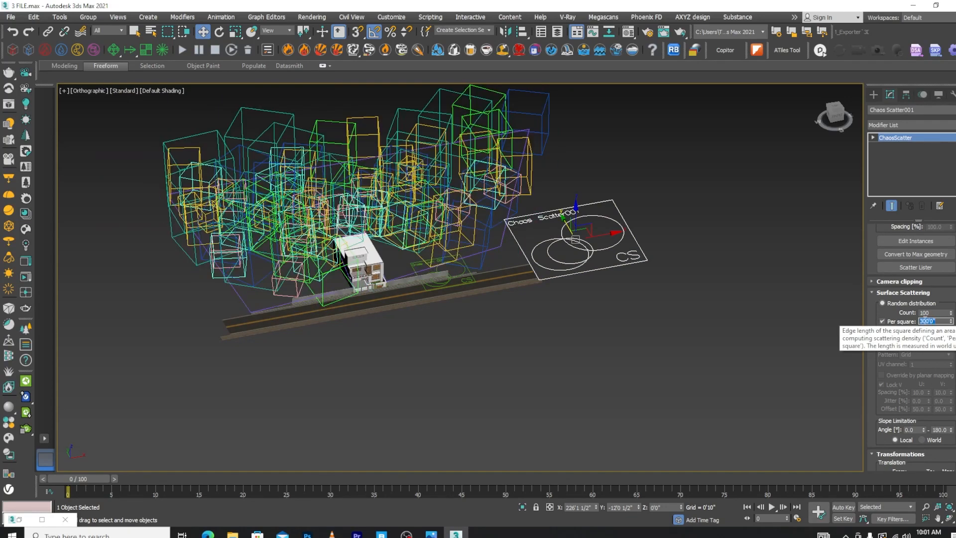
Isolate the ground outline Line017 and enter its vertex editing level
alt+middle_drag(593, 324, 542, 297)
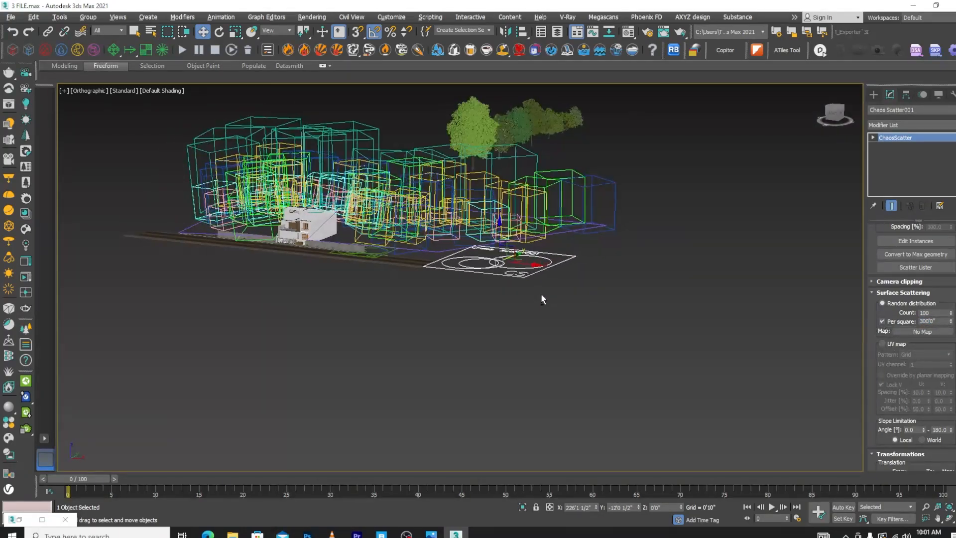
scroll(321, 232, up, 4)
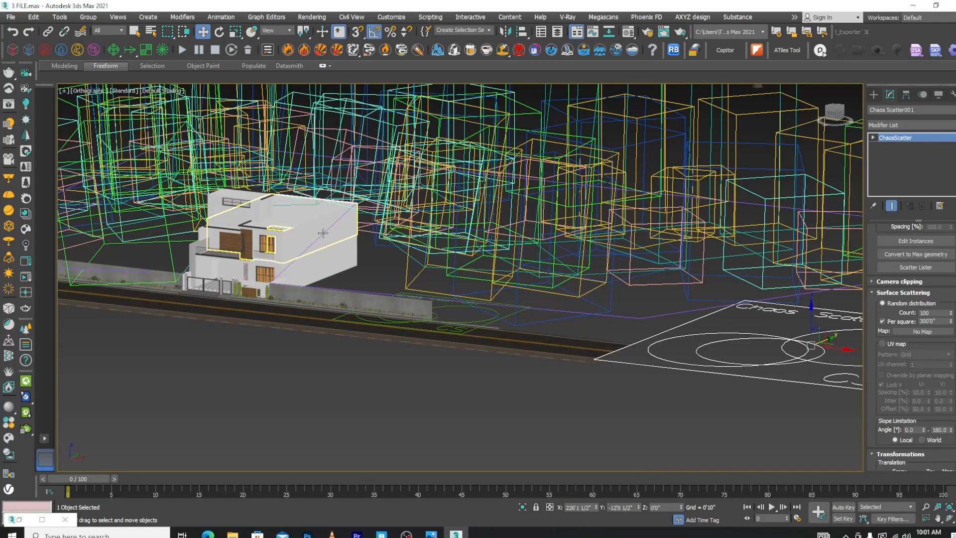
click(383, 292)
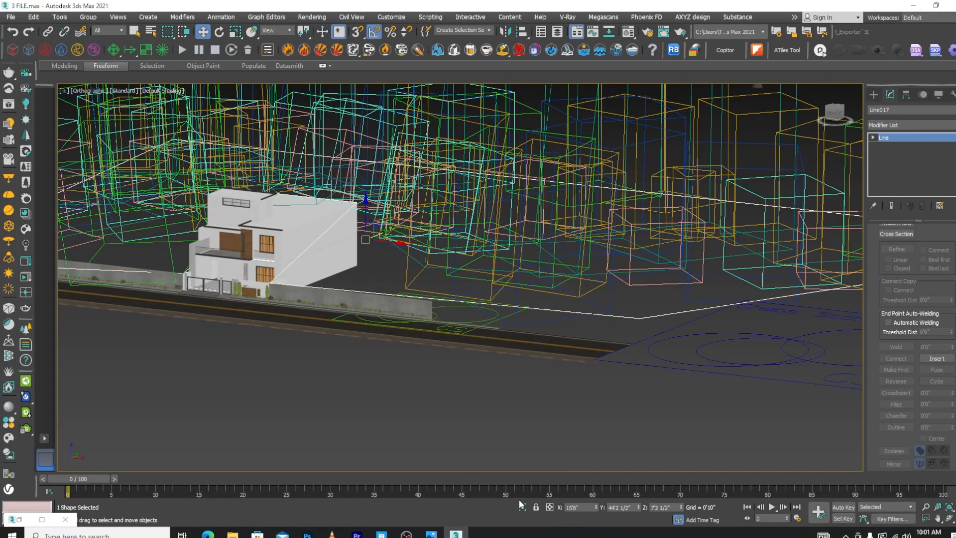
click(522, 507)
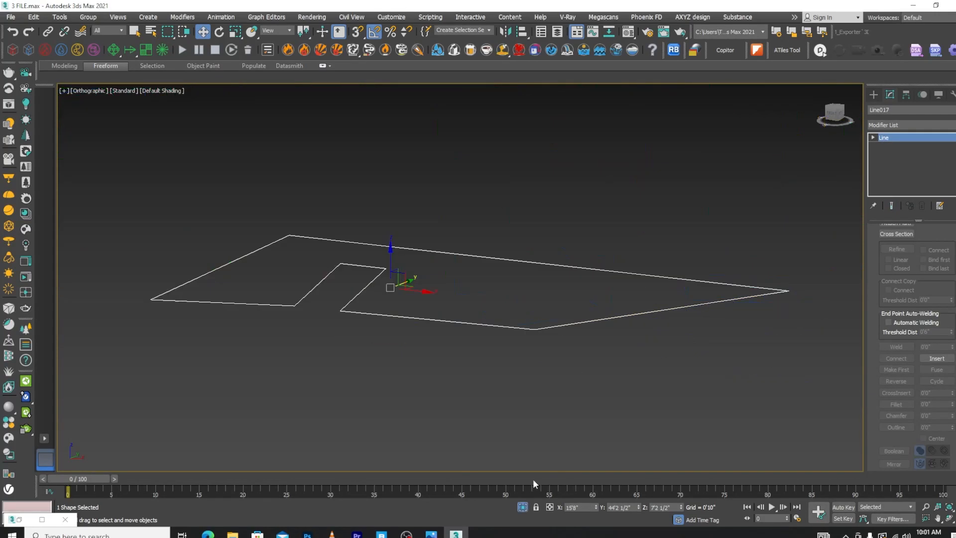
click(872, 137)
click(892, 146)
Turn on snapping and, in the left view, lower the raised vertex of Line017 to the height of its neighbours
drag(509, 203, 534, 329)
key(s)
alt+middle_drag(446, 356, 514, 339)
key(l)
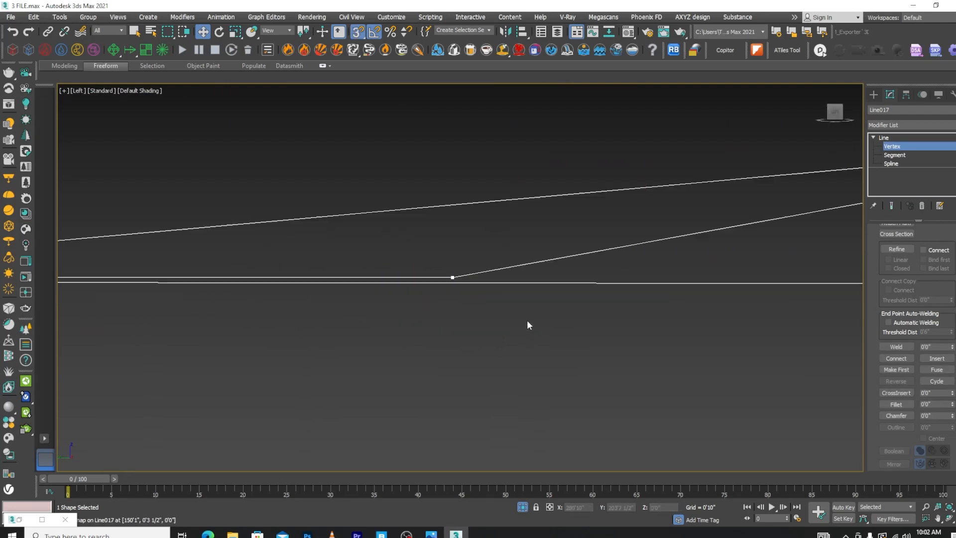
scroll(527, 324, down, 3)
click(619, 277)
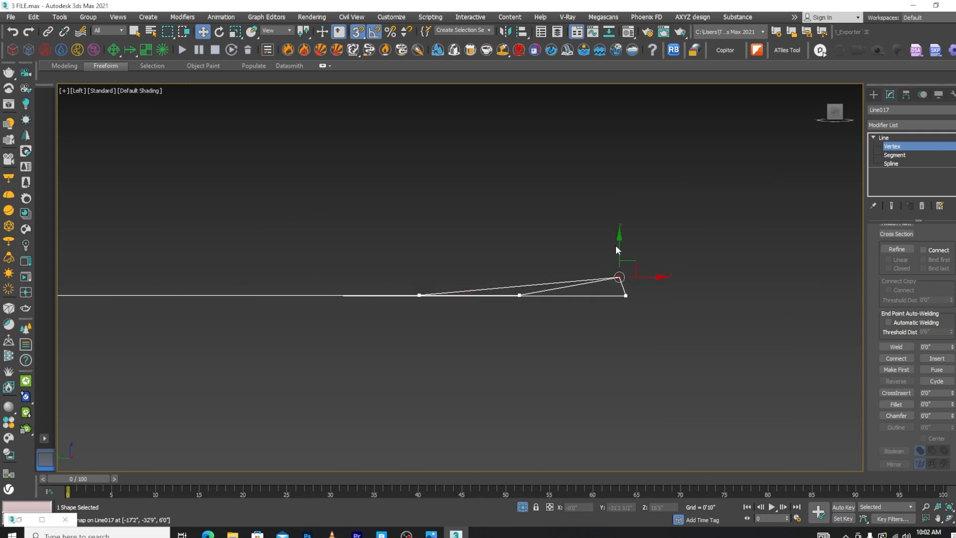
drag(616, 249, 629, 290)
Snap the other slightly offset vertices of Line017 vertically to the same level and check the outline's flatness along its length
scroll(571, 312, up, 5)
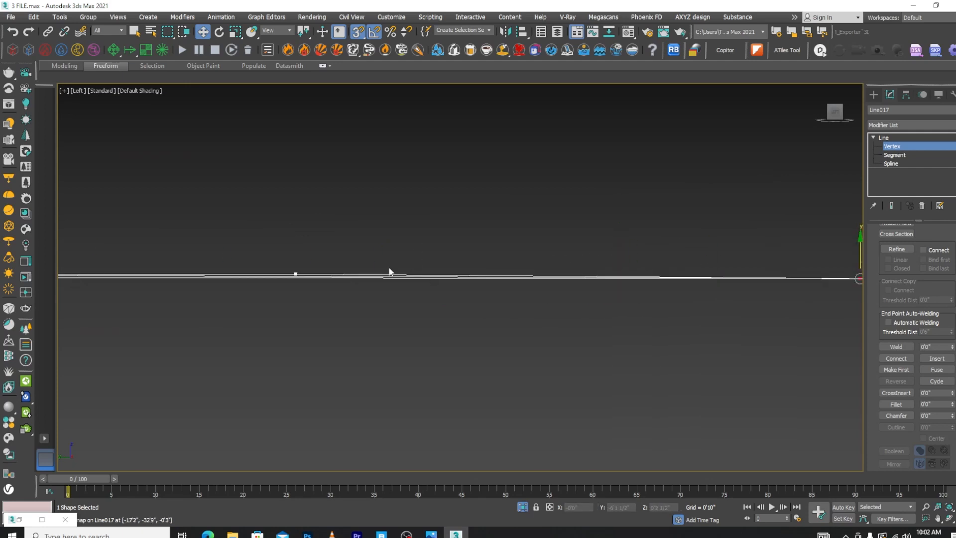
drag(283, 277, 284, 277)
drag(305, 238, 500, 278)
scroll(419, 280, up, 4)
scroll(342, 270, down, 4)
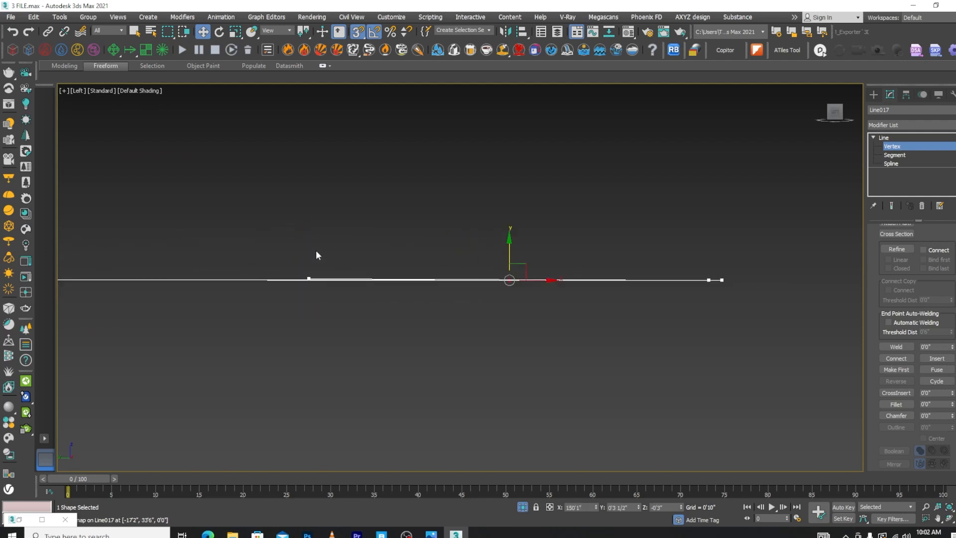
click(309, 278)
drag(309, 244, 709, 279)
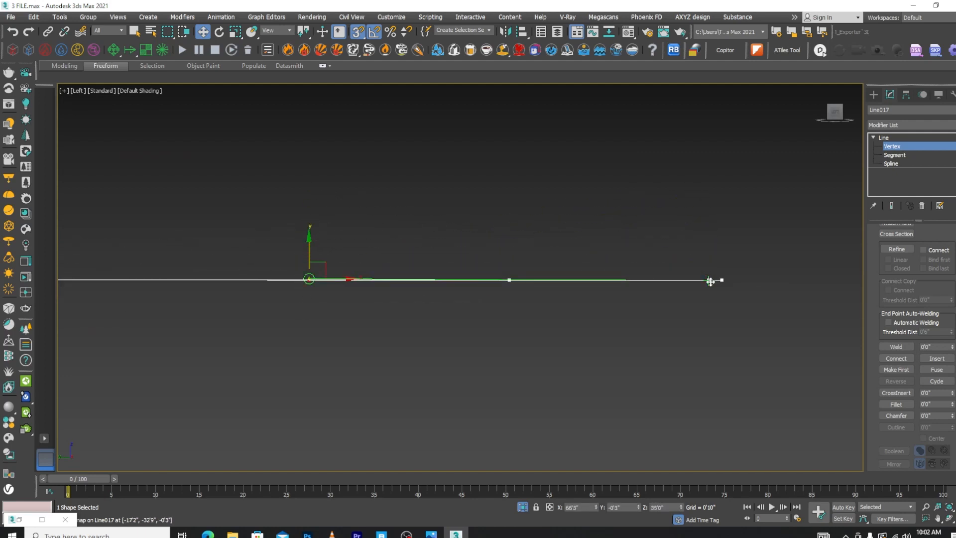
scroll(200, 252, up, 5)
scroll(209, 280, down, 3)
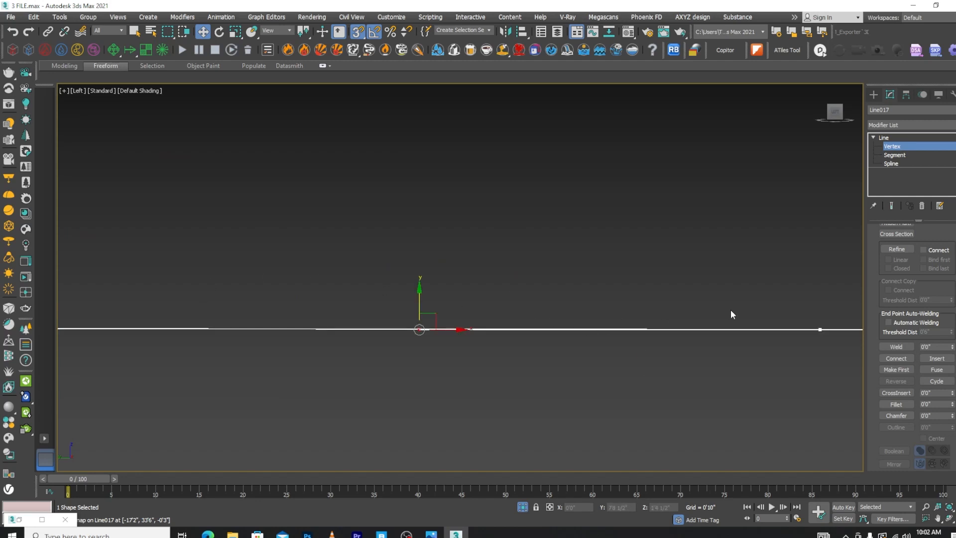
scroll(617, 330, up, 4)
scroll(528, 300, down, 9)
scroll(373, 293, up, 6)
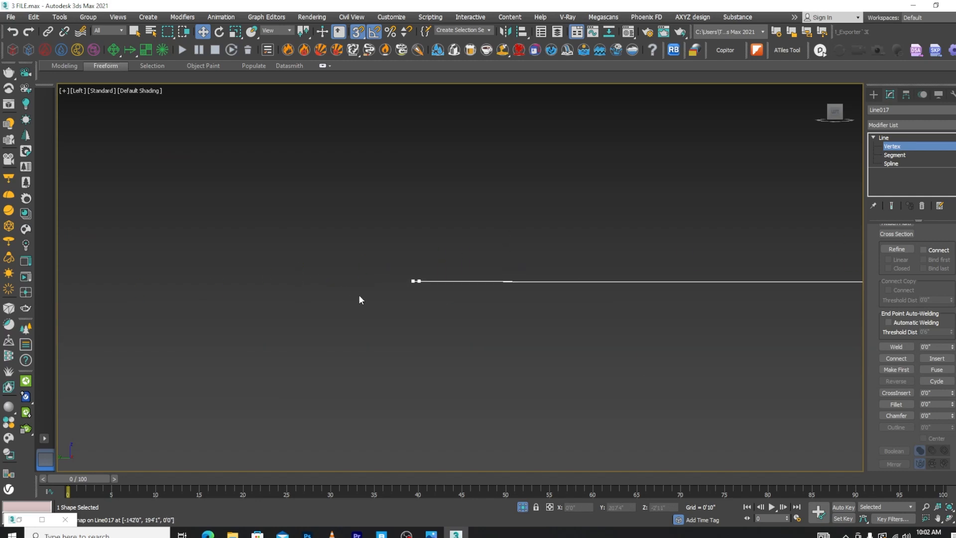
scroll(418, 281, up, 9)
scroll(403, 292, down, 12)
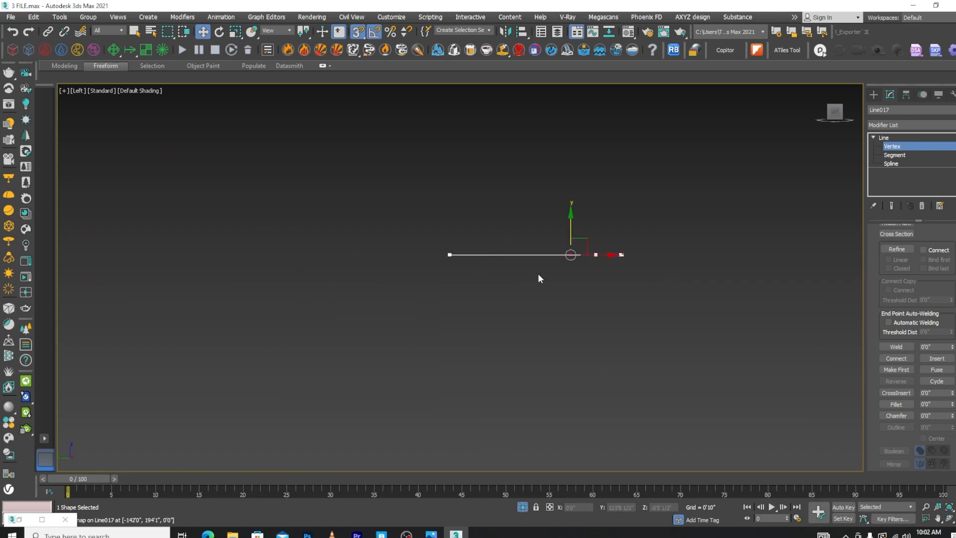
Check Line017's vertices from the side for flatness, and end the isolation to show the whole scene
alt+middle_drag(538, 278, 410, 303)
scroll(637, 292, up, 3)
drag(578, 258, 446, 293)
scroll(509, 308, down, 3)
scroll(562, 256, up, 4)
drag(479, 322, 440, 356)
drag(474, 301, 790, 343)
alt+middle_drag(628, 359, 647, 423)
click(523, 507)
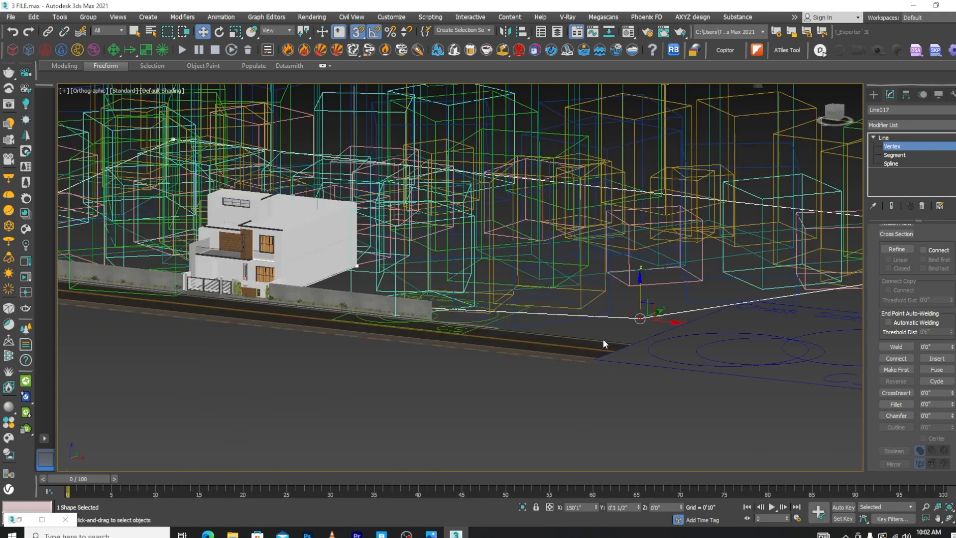
scroll(628, 316, down, 5)
scroll(569, 278, up, 5)
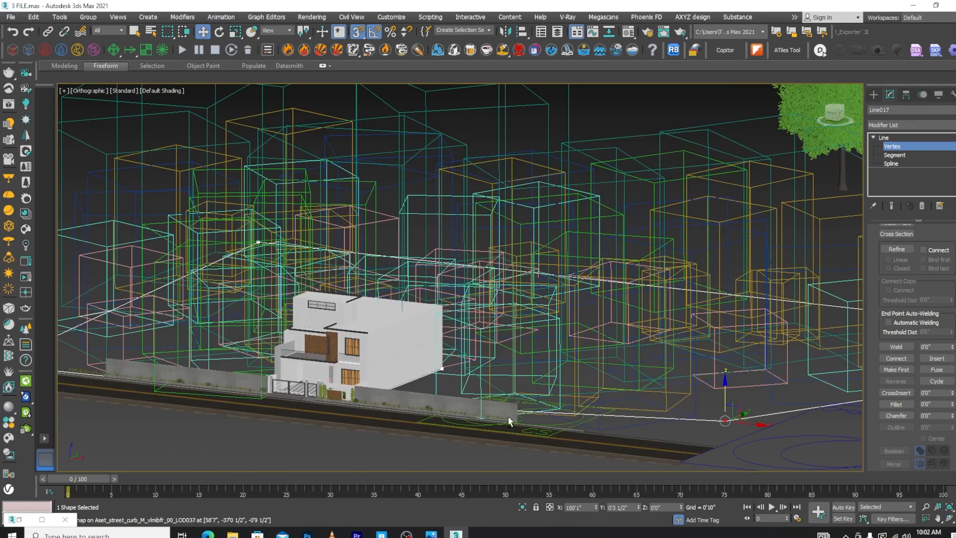
Display the whole ground outline in the top view and leave its vertex editing level
key(t)
scroll(511, 399, down, 4)
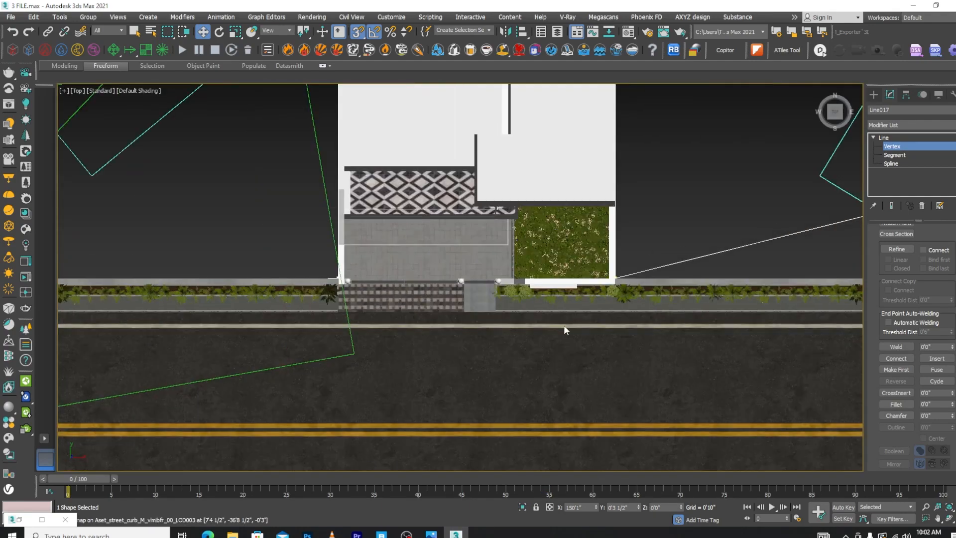
scroll(564, 325, down, 8)
scroll(645, 159, up, 3)
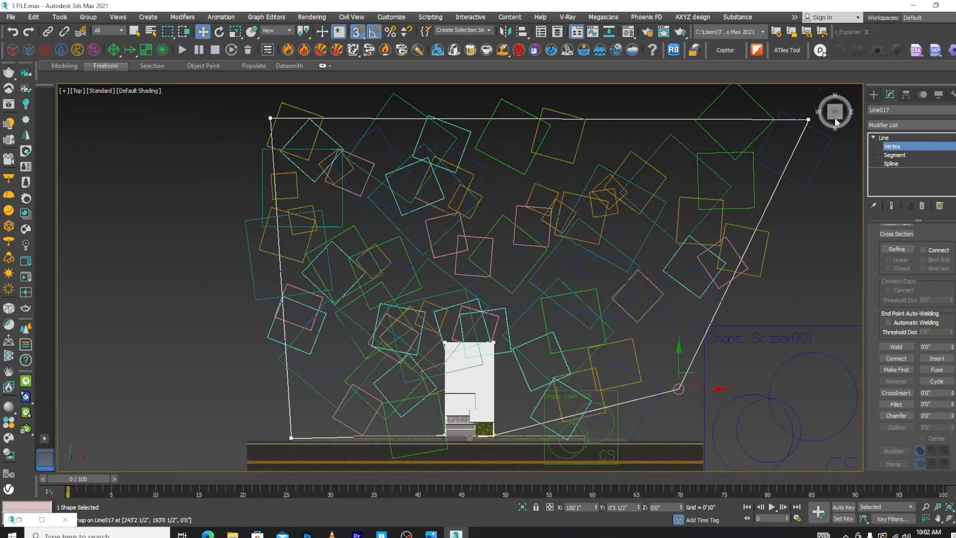
click(887, 147)
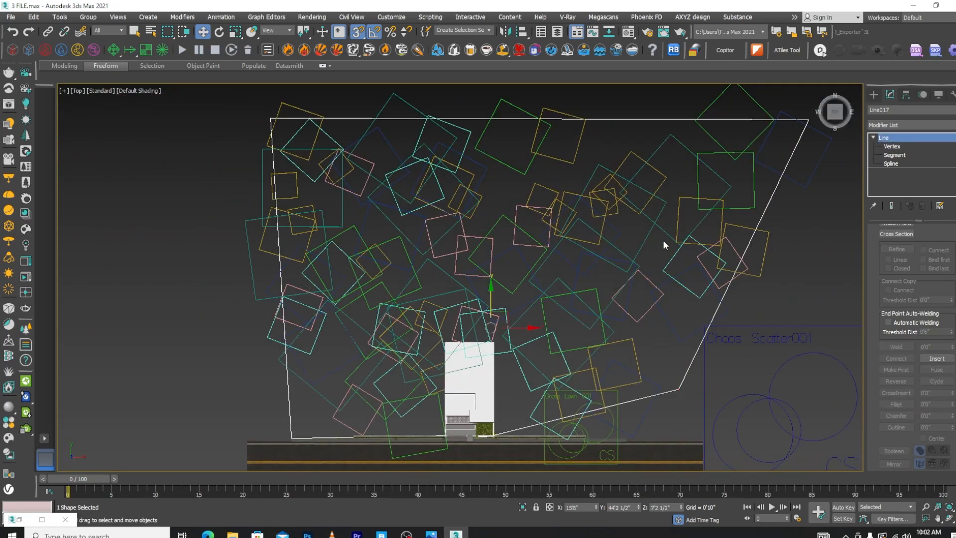
Set Chaos Scatter001's random distribution count to 50 and its per-square edge length to 400'0"
click(806, 330)
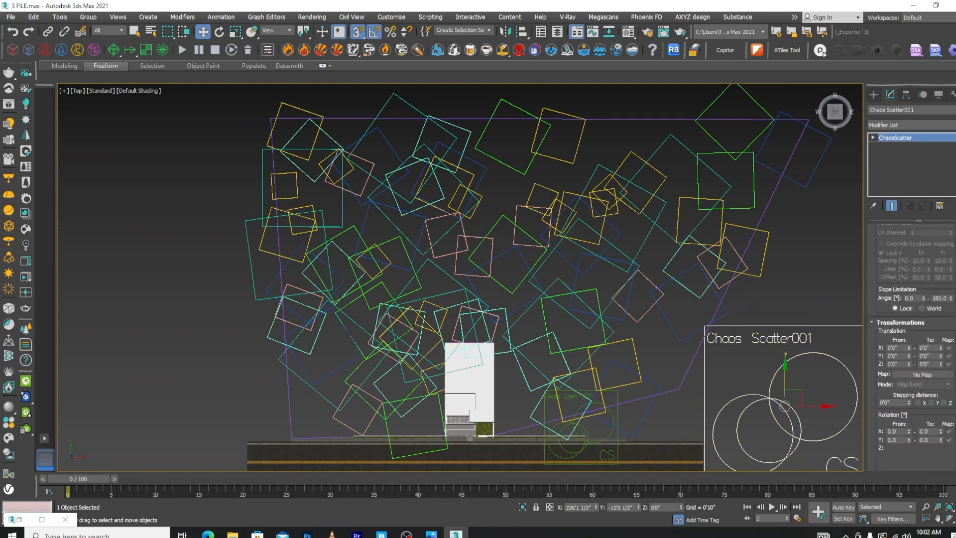
scroll(911, 348, down, 5)
scroll(911, 349, up, 5)
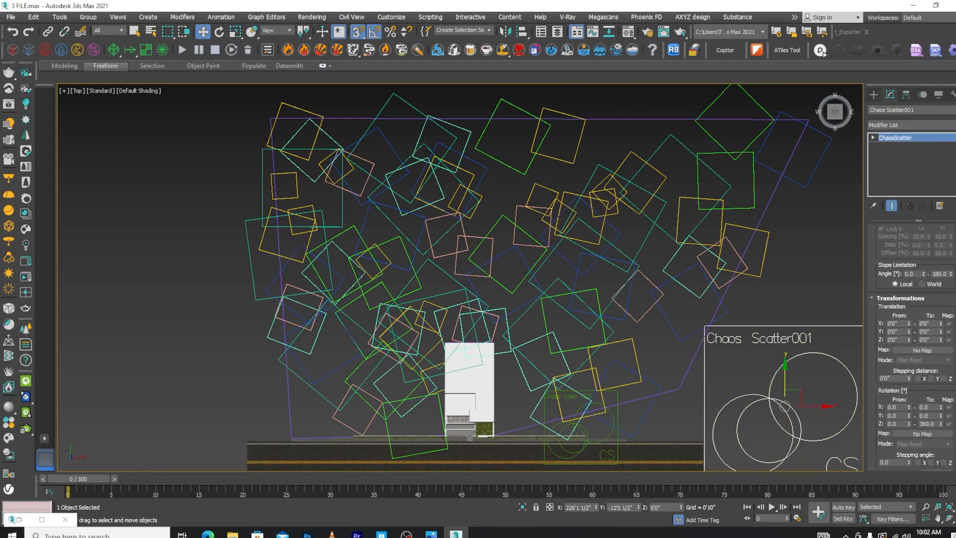
scroll(911, 348, up, 5)
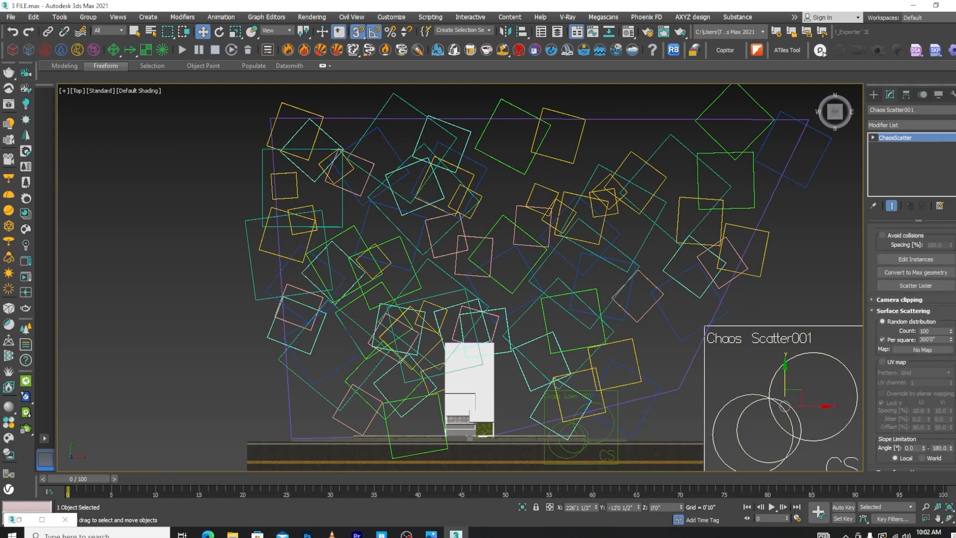
double_click(935, 370)
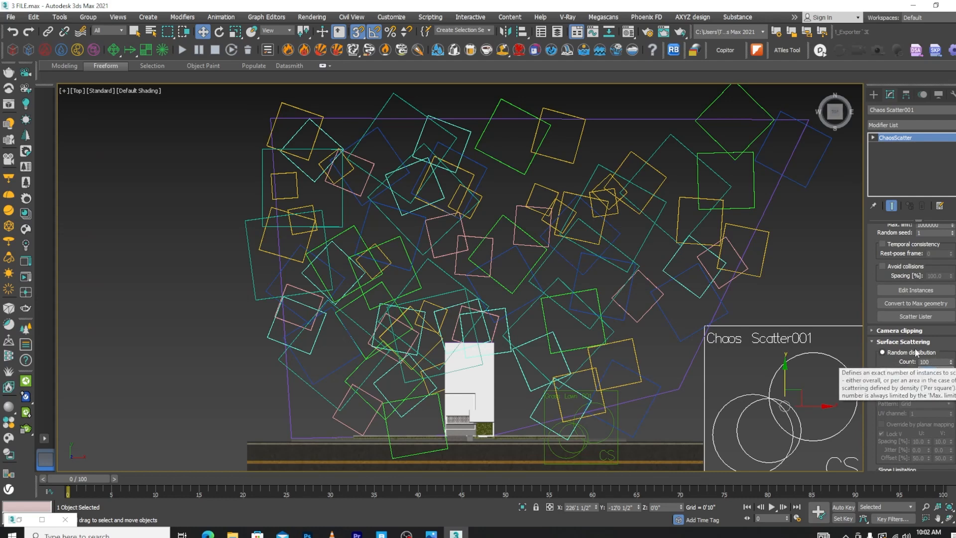
double_click(933, 361)
text(5)
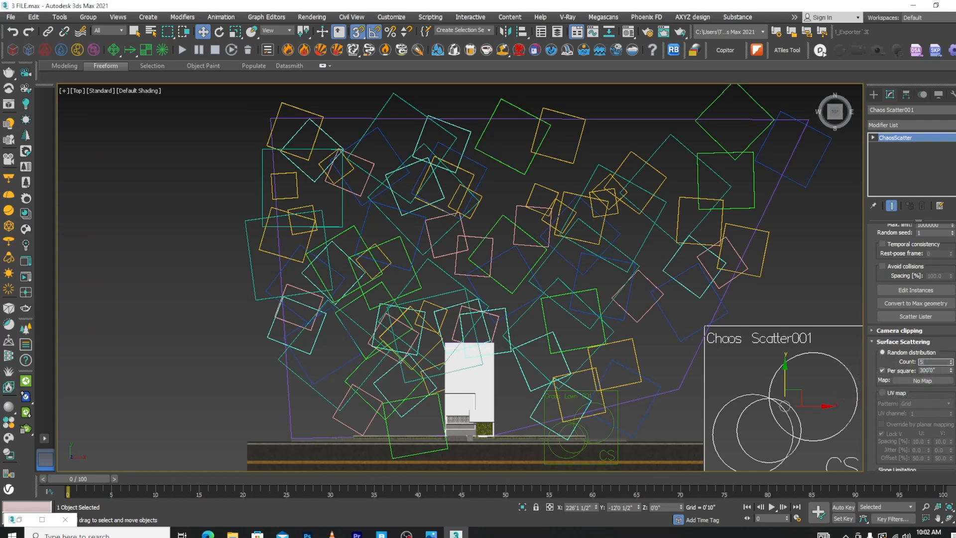
text(0)
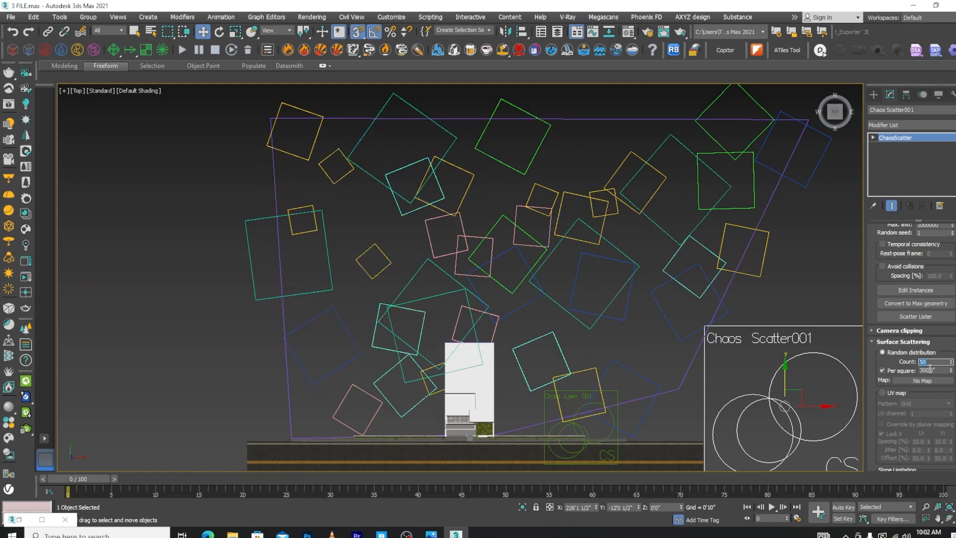
double_click(929, 369)
text(400')
key(Return)
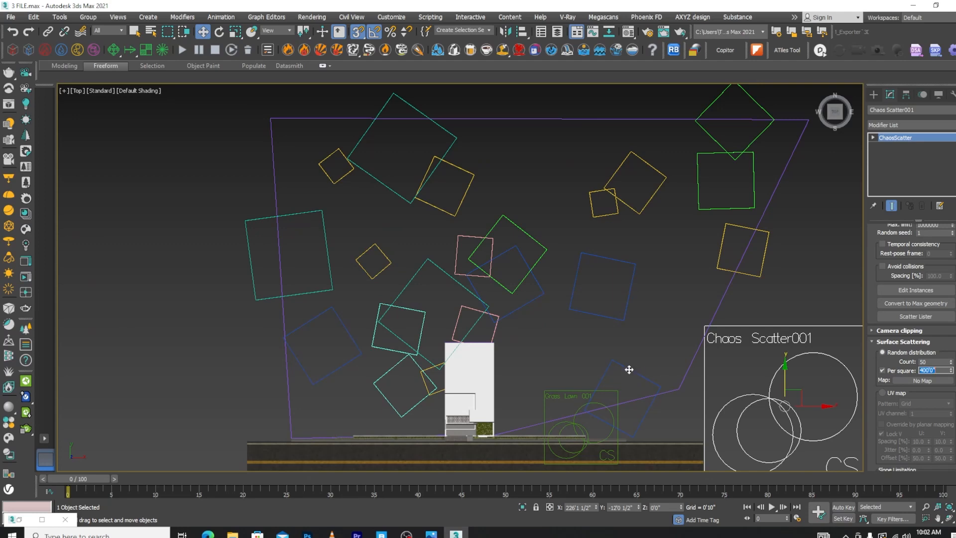
Move the two west-side vertices of Line017 further west to widen the tree area
scroll(535, 274, down, 6)
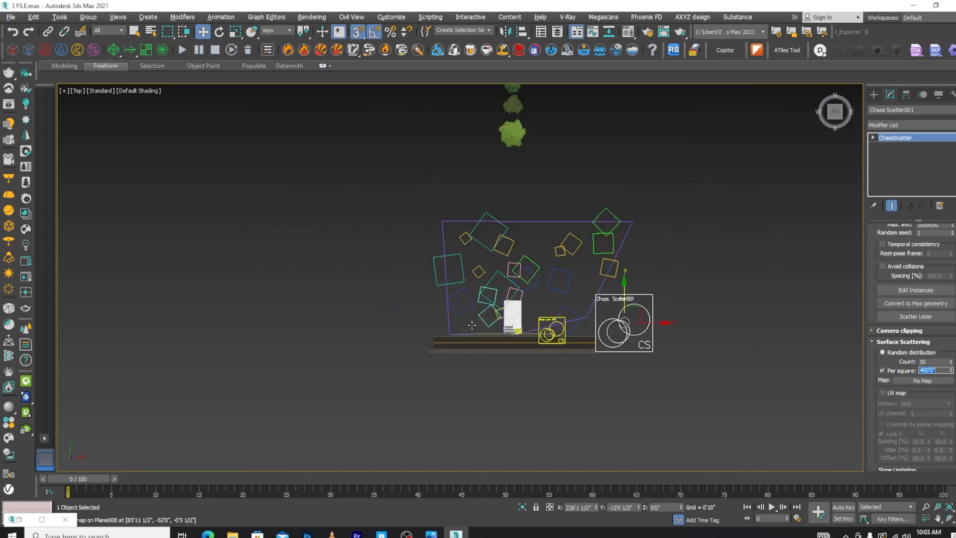
click(448, 313)
scroll(448, 313, up, 2)
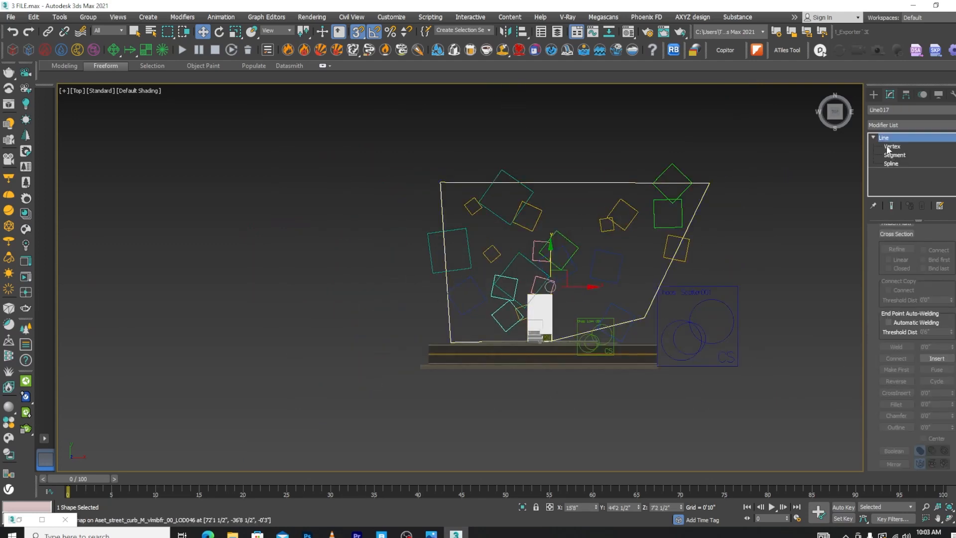
click(890, 146)
drag(440, 244, 387, 334)
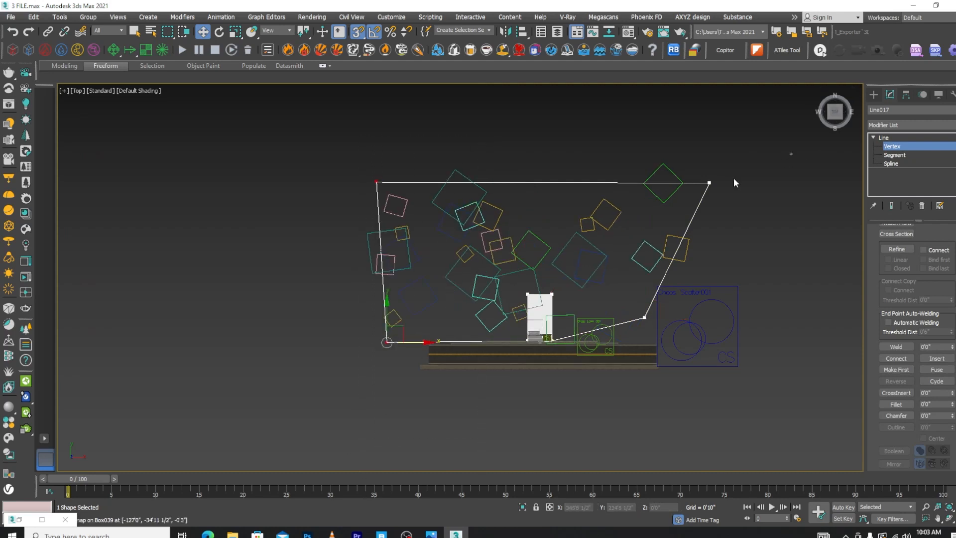
Turn off snapping and move the two rear corner vertices of Line017 further back behind the house
click(376, 182)
scroll(591, 207, down, 4)
scroll(532, 173, up, 2)
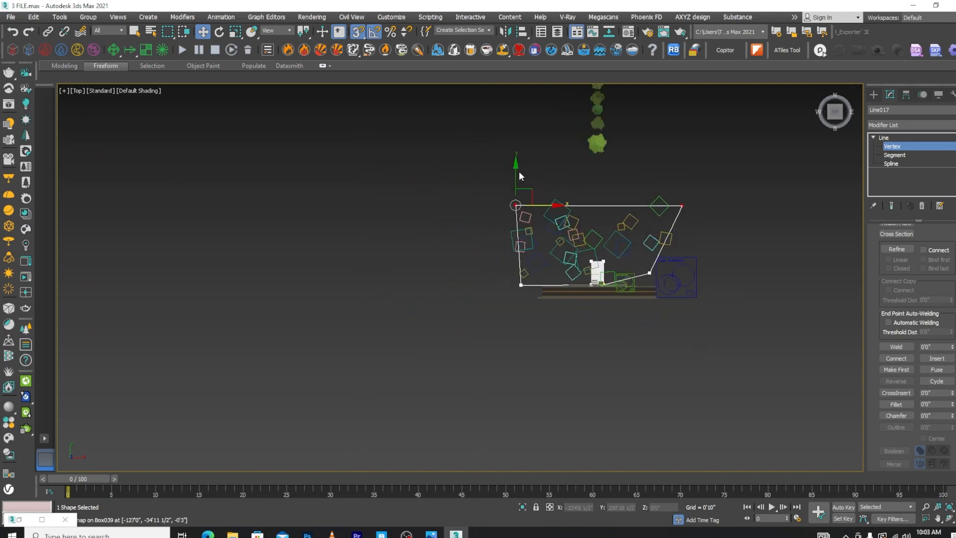
key(s)
drag(516, 169, 528, 112)
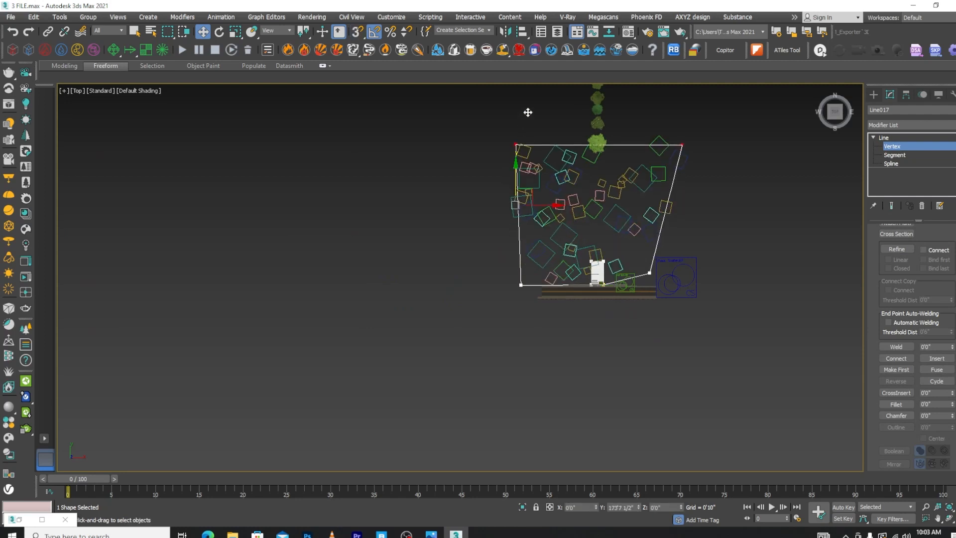
Enlarge the outline's notch around the house by moving its vertices outwards behind and on both sides of the building
scroll(608, 253, up, 3)
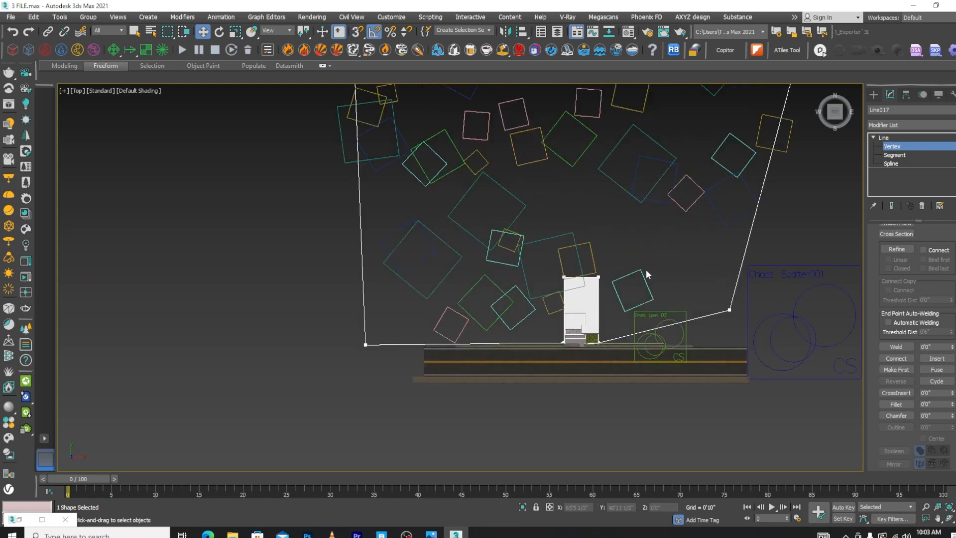
drag(638, 268, 550, 289)
drag(592, 250, 577, 232)
click(563, 231)
drag(632, 218, 580, 376)
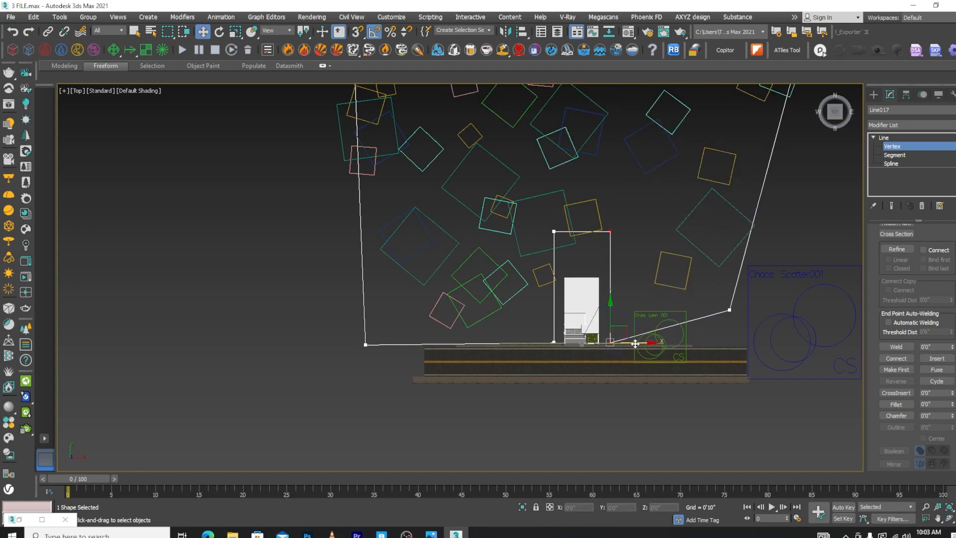
scroll(574, 388, down, 6)
alt+middle_drag(574, 388, 618, 309)
scroll(619, 309, up, 6)
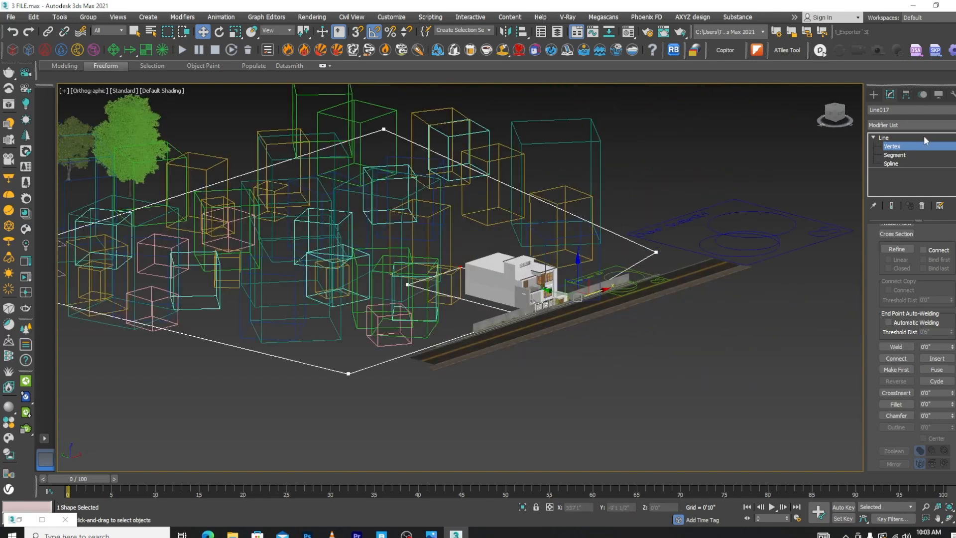
Leave Line017's vertex editing, deselect it and switch the viewport to wireframe display
click(883, 138)
click(765, 310)
key(F3)
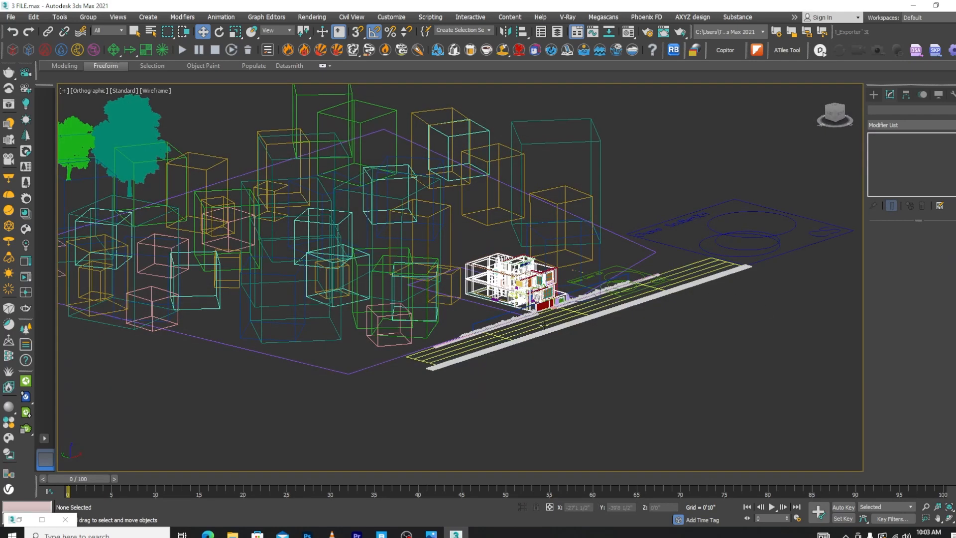
scroll(746, 298, down, 3)
scroll(730, 293, up, 3)
Try the Full preview type for Chaos Scatter001's instances, view the trees around the house, and return it to Wire box
click(730, 294)
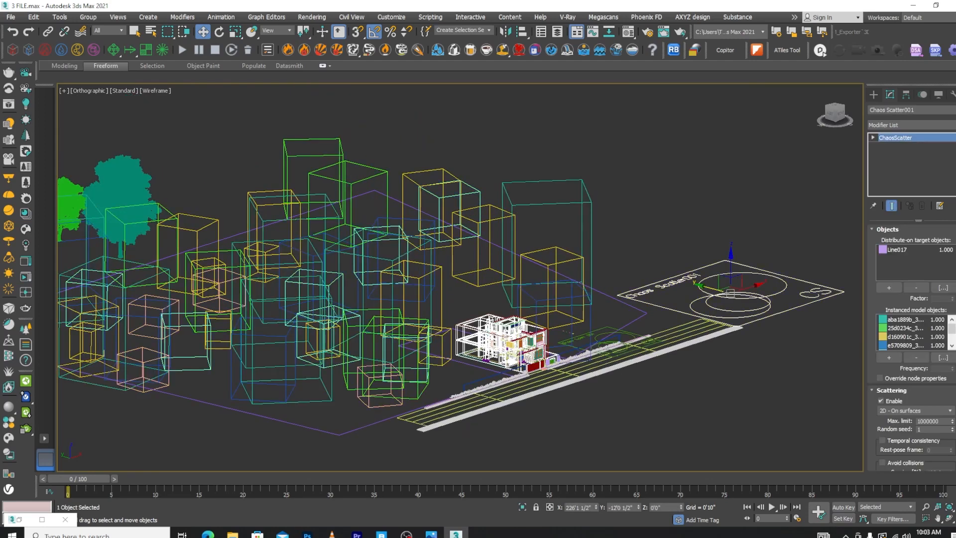
scroll(911, 349, down, 10)
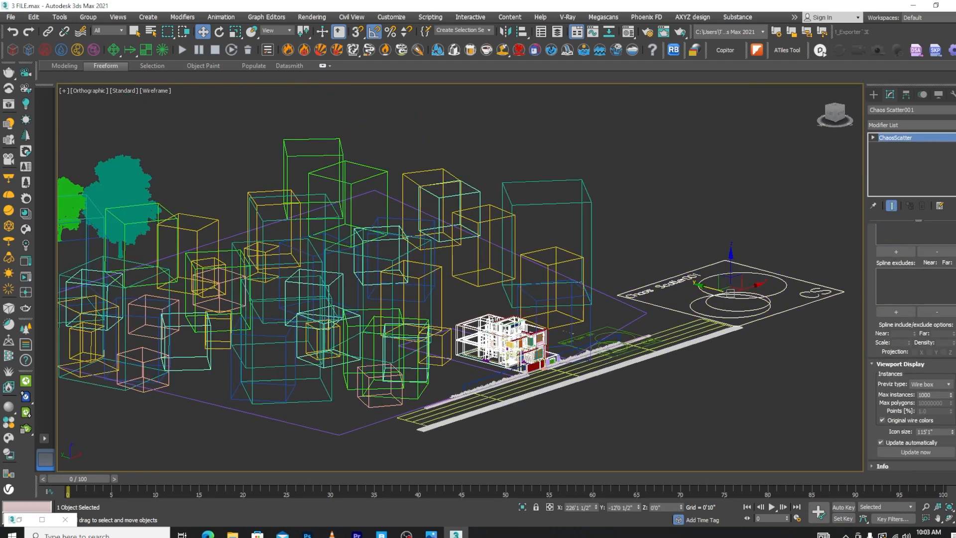
click(947, 383)
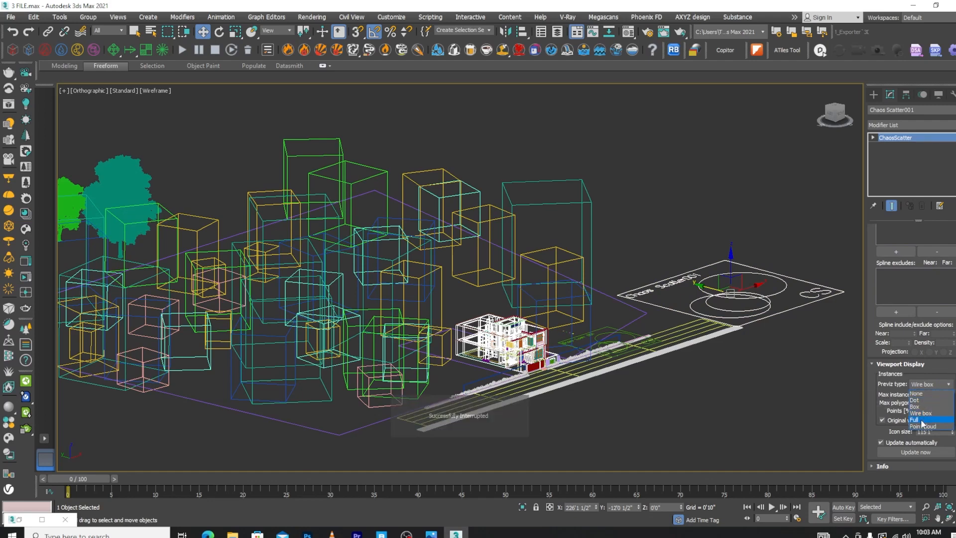
click(920, 420)
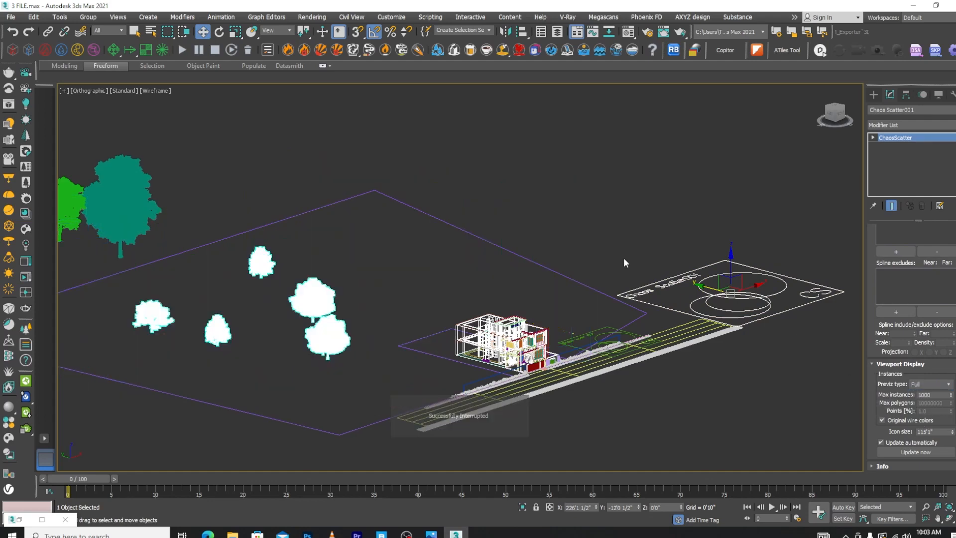
scroll(249, 309, up, 5)
scroll(508, 282, down, 6)
alt+middle_drag(540, 299, 437, 302)
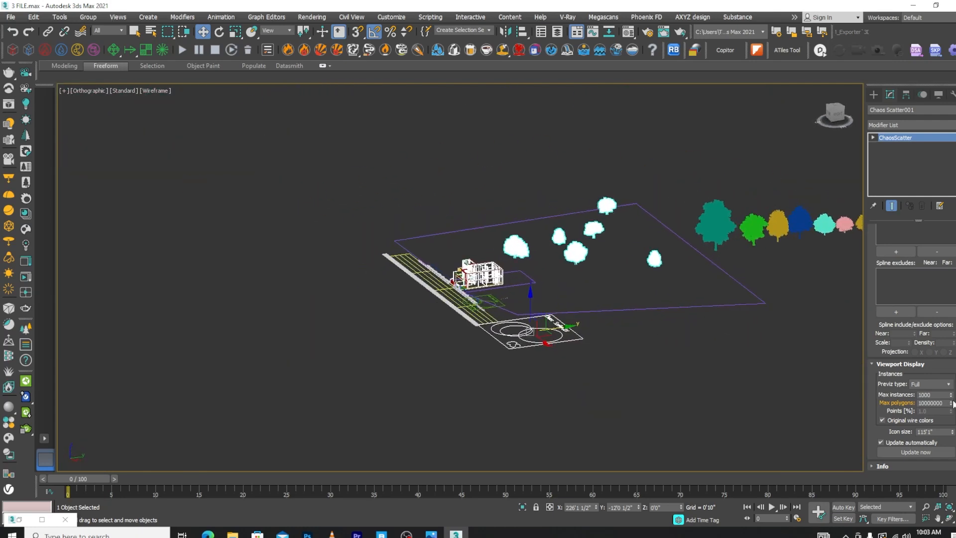
click(945, 384)
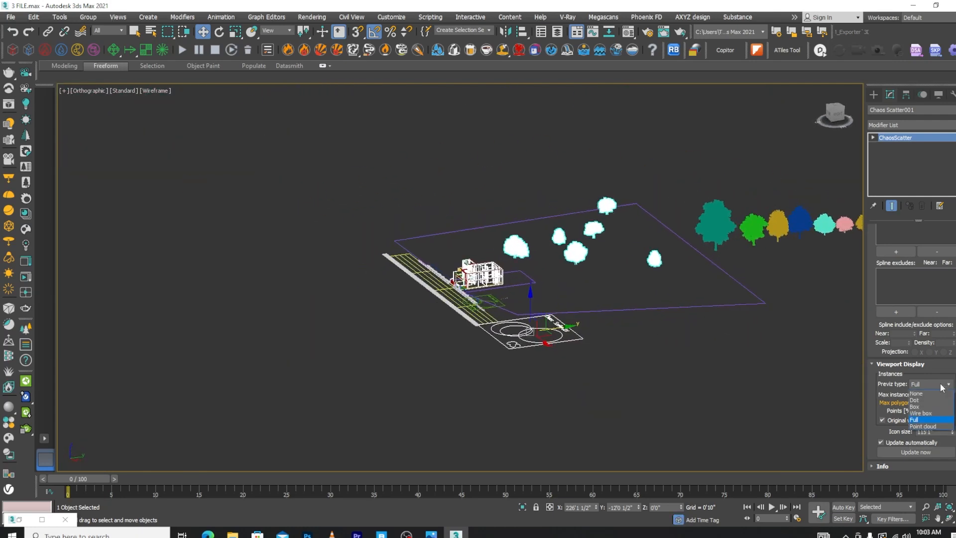
click(920, 413)
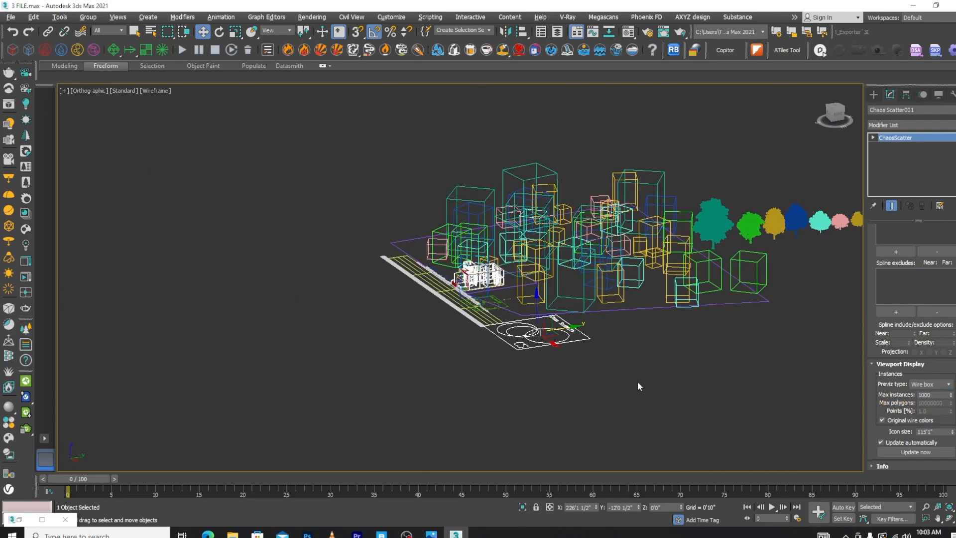
Deselect the scatter object and maximize the Top viewport
alt+middle_drag(638, 381, 713, 399)
click(710, 404)
key(alt+w)
key(t)
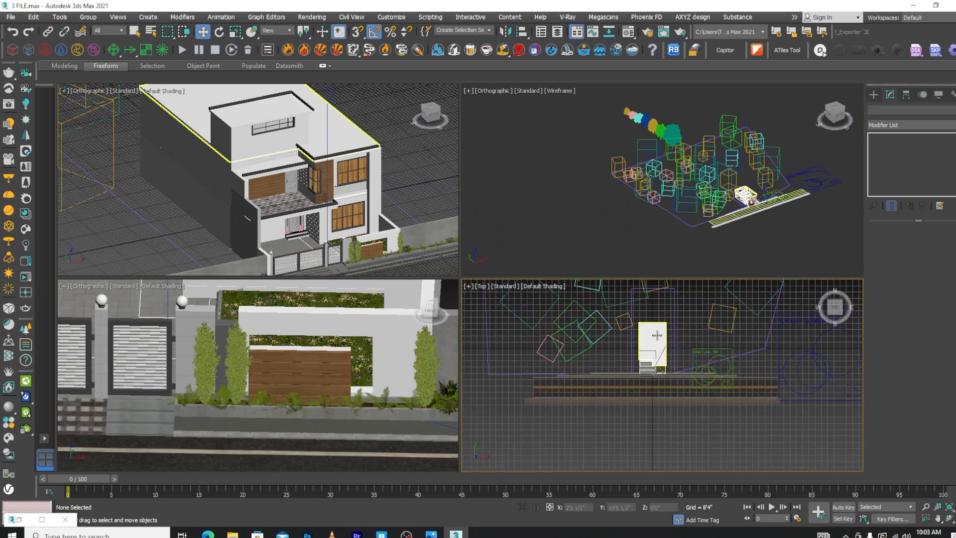
key(alt+w)
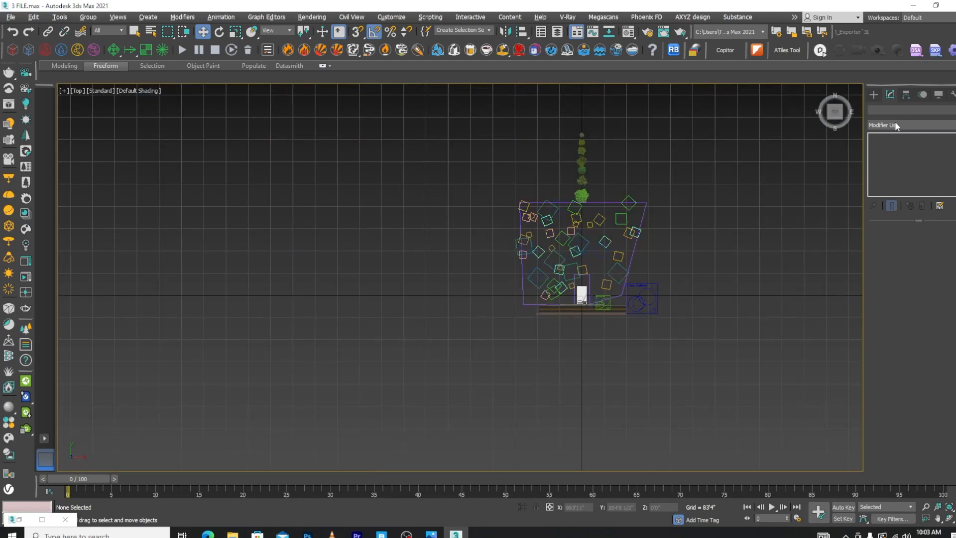
Place a V-Ray physical camera in front of the house in the top view, aimed straight back across the road
click(874, 94)
click(907, 95)
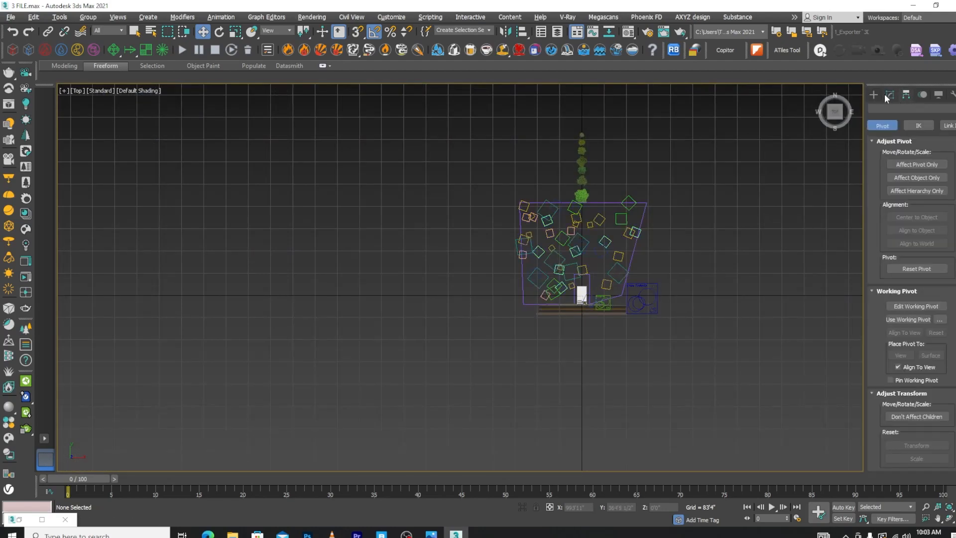
click(874, 94)
click(906, 108)
click(891, 122)
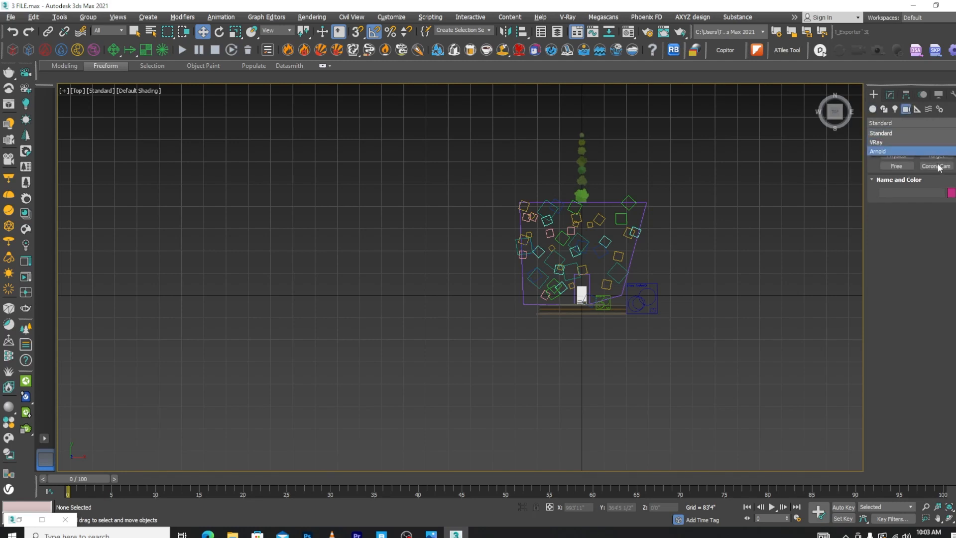
click(875, 143)
click(936, 155)
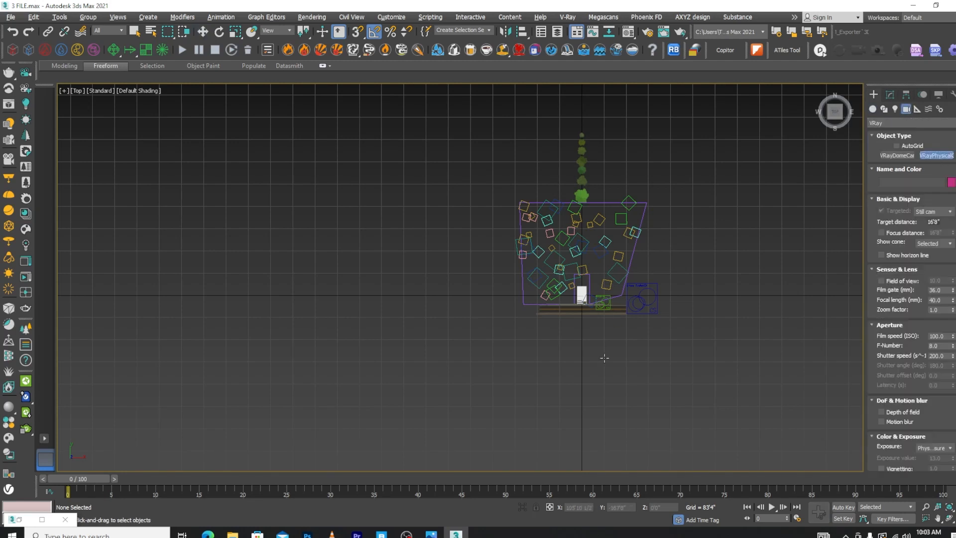
drag(568, 431, 568, 286)
key(w)
Select the camera together with its target, shift both east towards the house, and restore the four-viewport layout
click(574, 359)
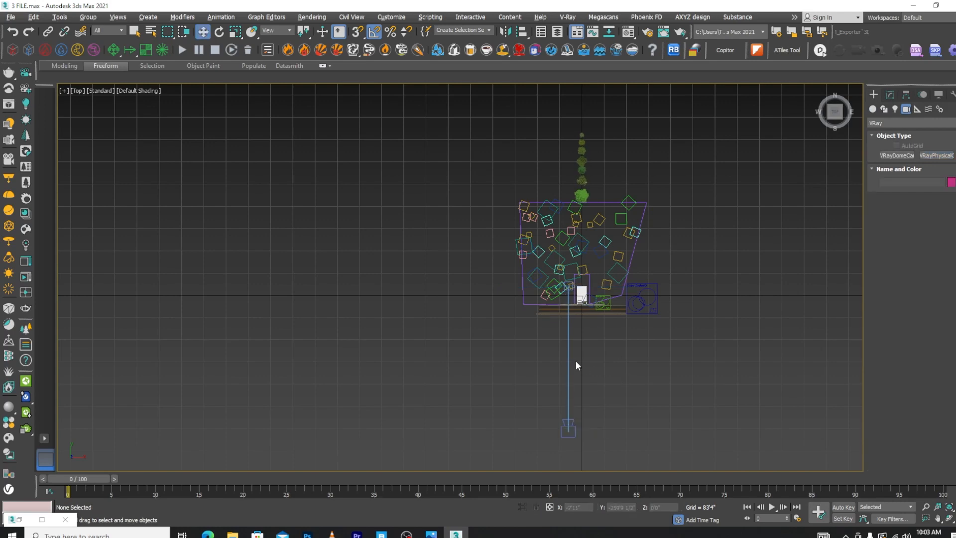
click(568, 357)
drag(591, 362, 603, 360)
key(alt+w)
right_click(667, 325)
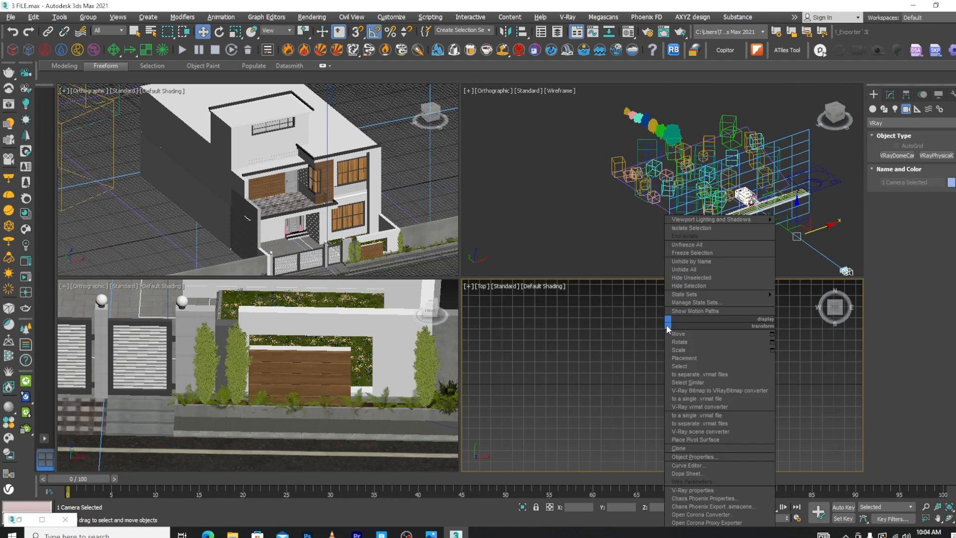
Show the VRayCam001 view in place of the Top view, and change the garden close-up viewport to the Left view
click(624, 456)
key(c)
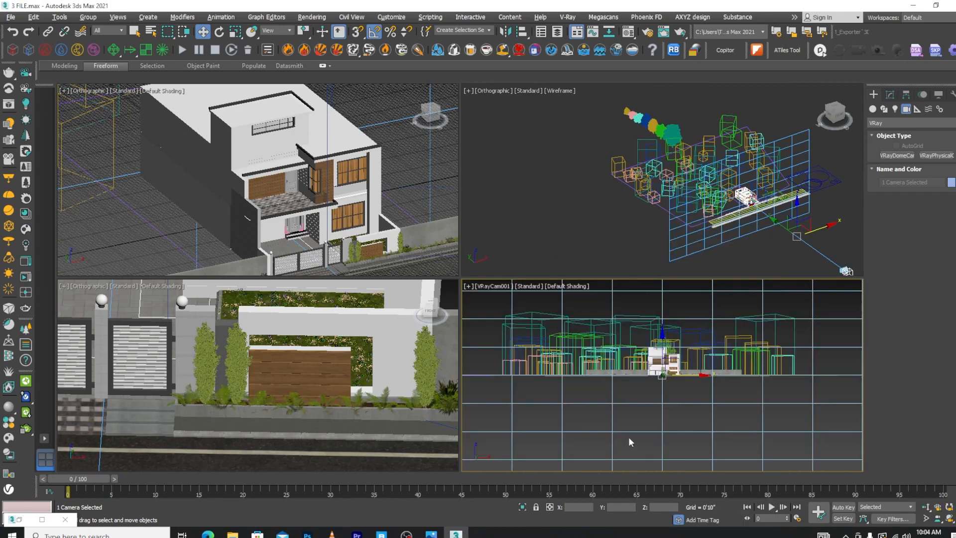
right_click(379, 392)
key(l)
scroll(357, 382, down, 5)
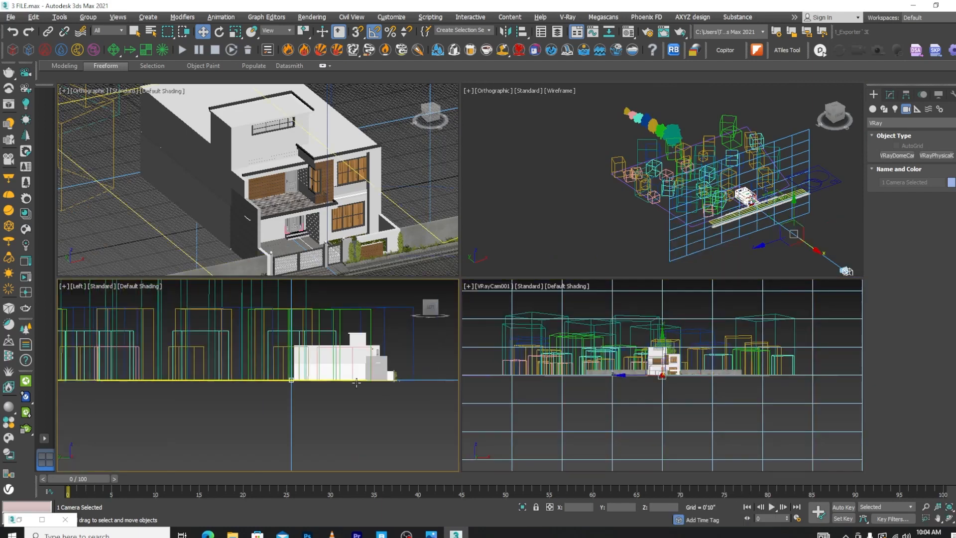
Move the camera together with its target closer to the house and slightly up in the left view to frame the facade, then deselect it
scroll(354, 398, down, 4)
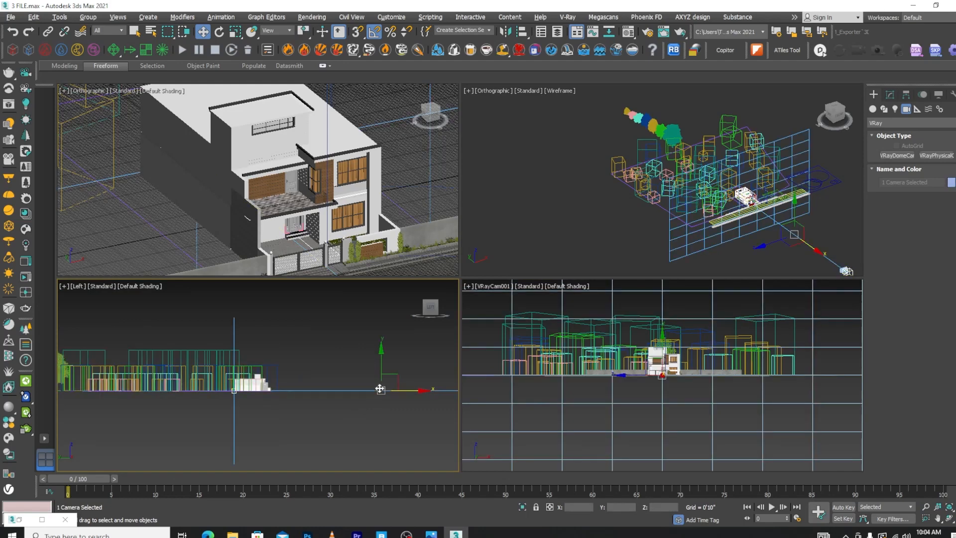
drag(382, 368, 219, 371)
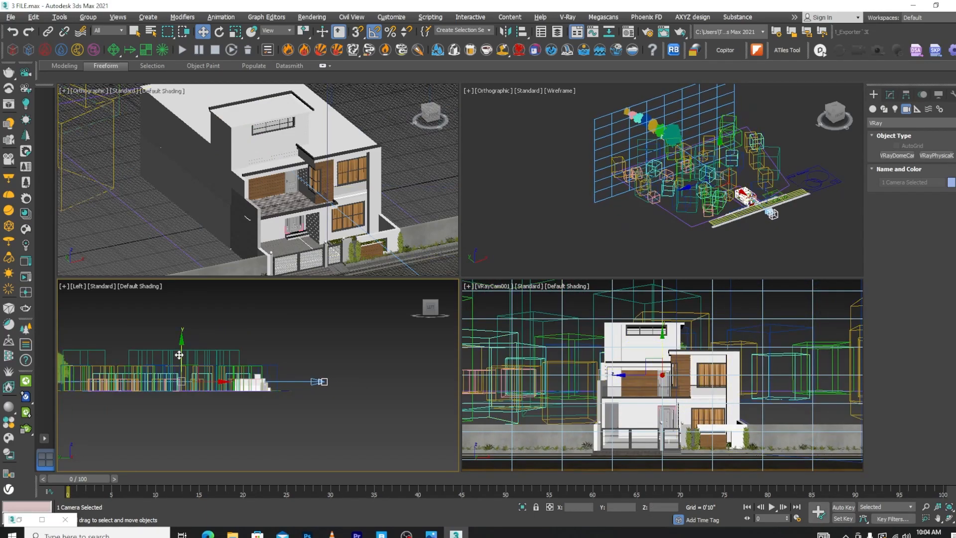
drag(179, 355, 182, 357)
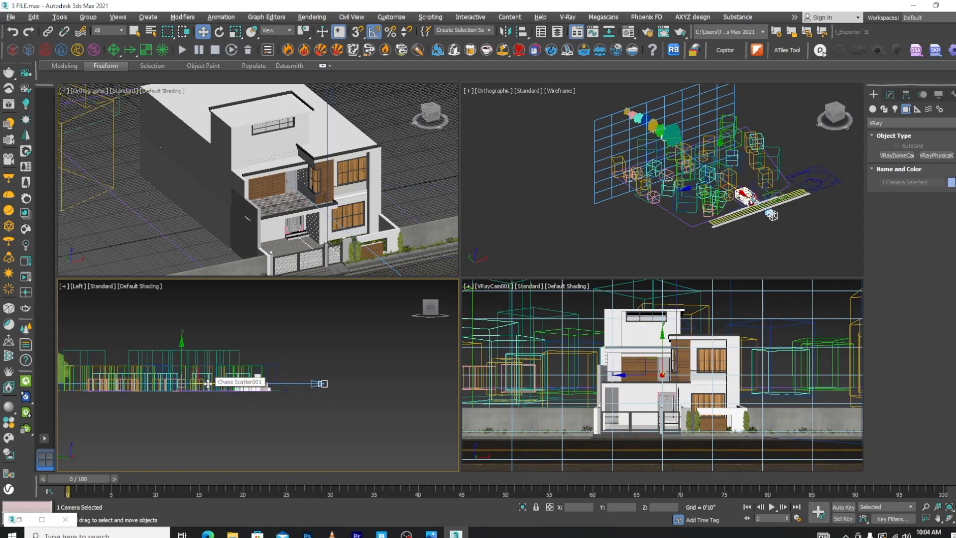
drag(208, 383, 207, 383)
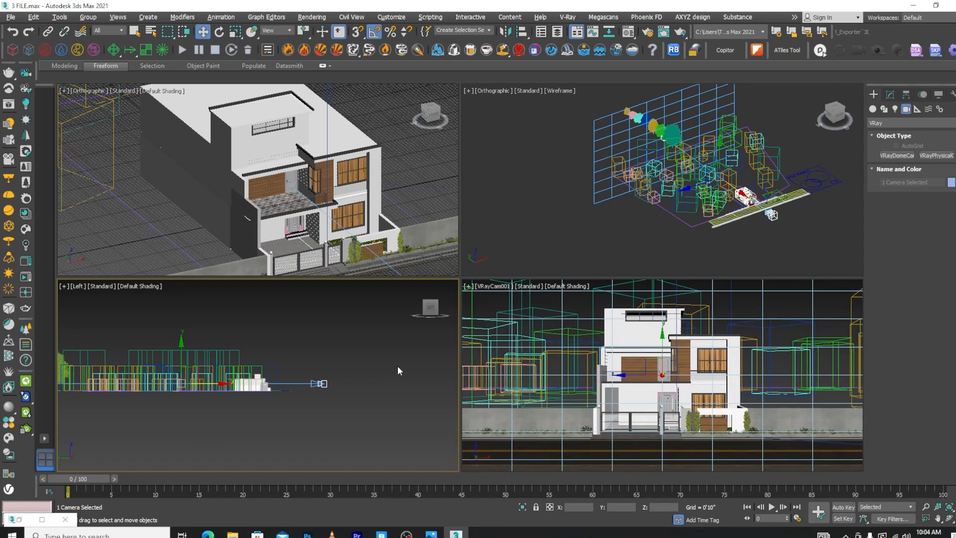
click(368, 438)
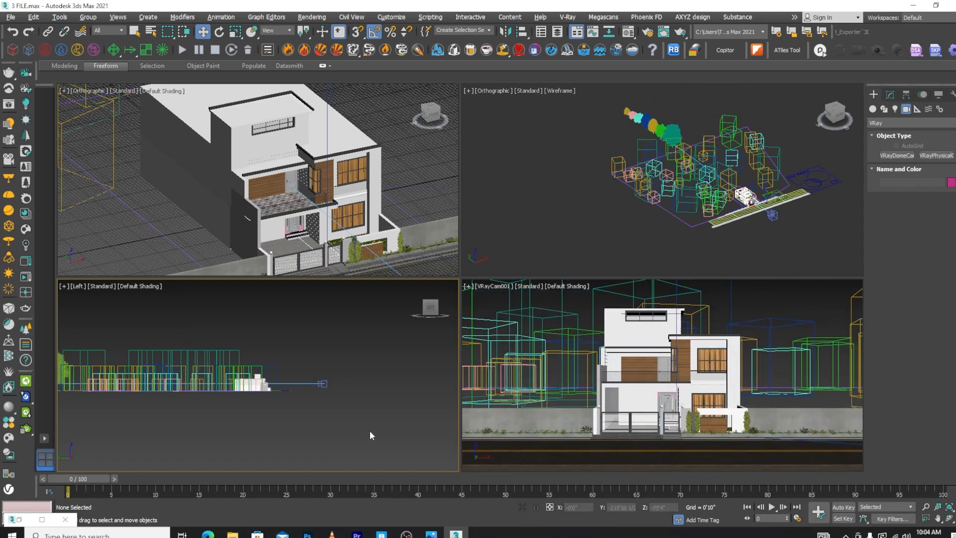
Select the tree scatter's boundary outline and the Chaos Scatter object in the top view, and lower both below ground level in the left view
scroll(369, 430, down, 5)
scroll(379, 428, up, 3)
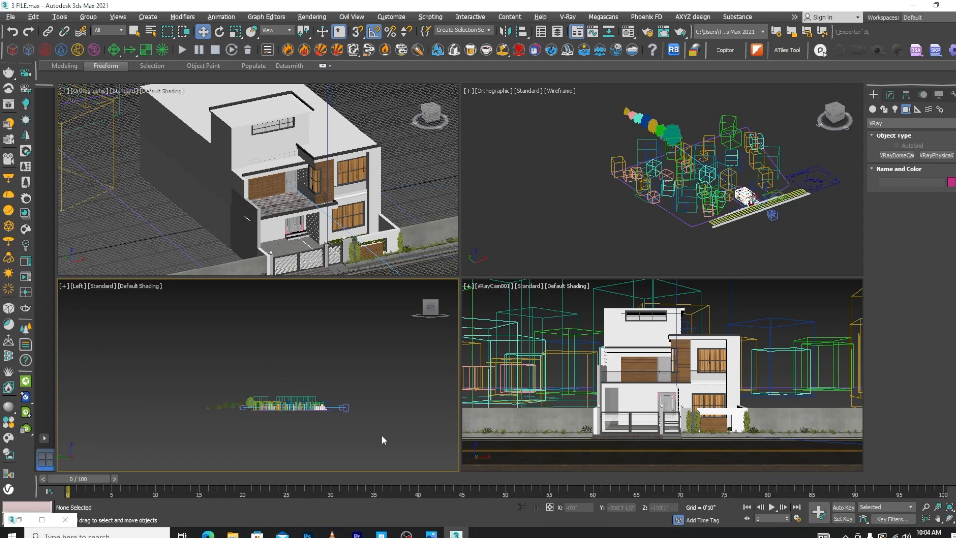
key(t)
scroll(379, 420, down, 2)
scroll(318, 348, up, 3)
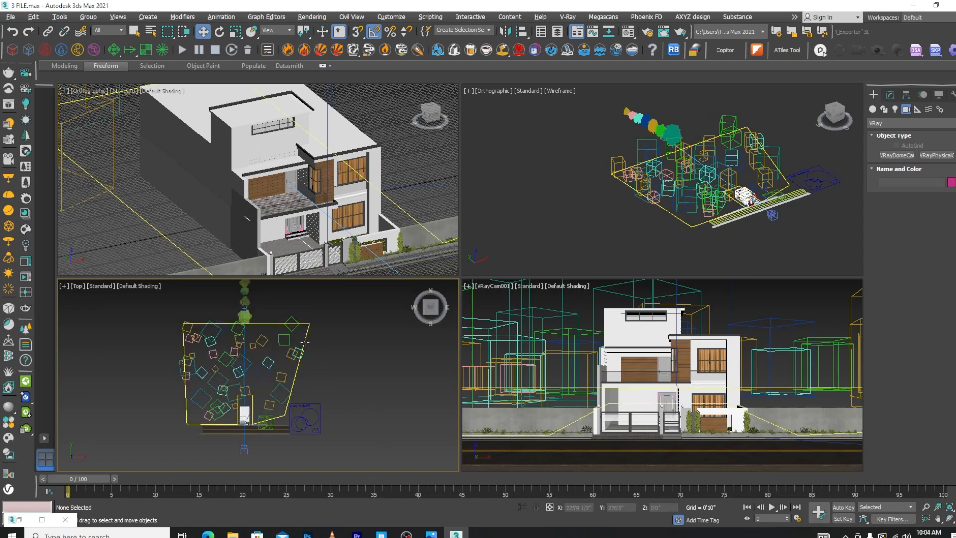
click(304, 342)
ctrl+click(308, 411)
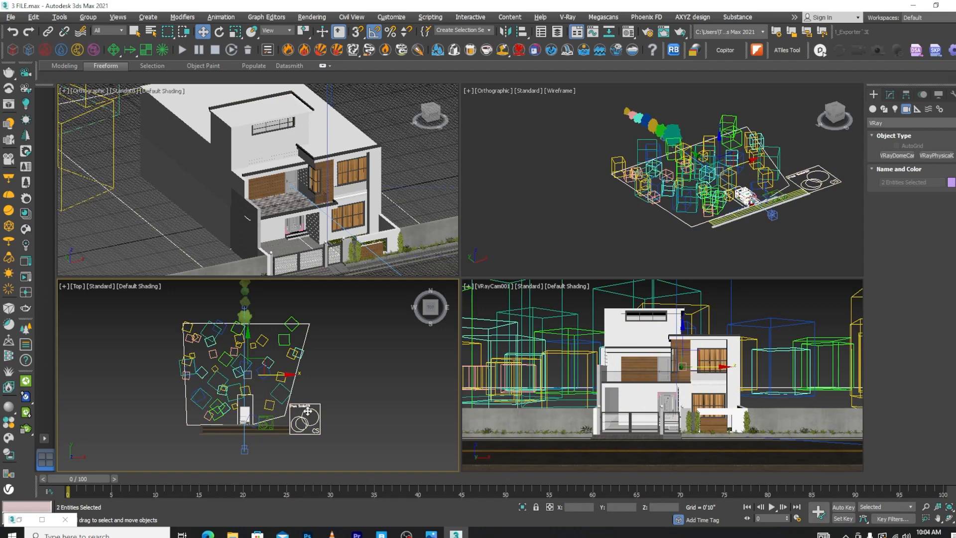
key(l)
scroll(259, 429, up, 3)
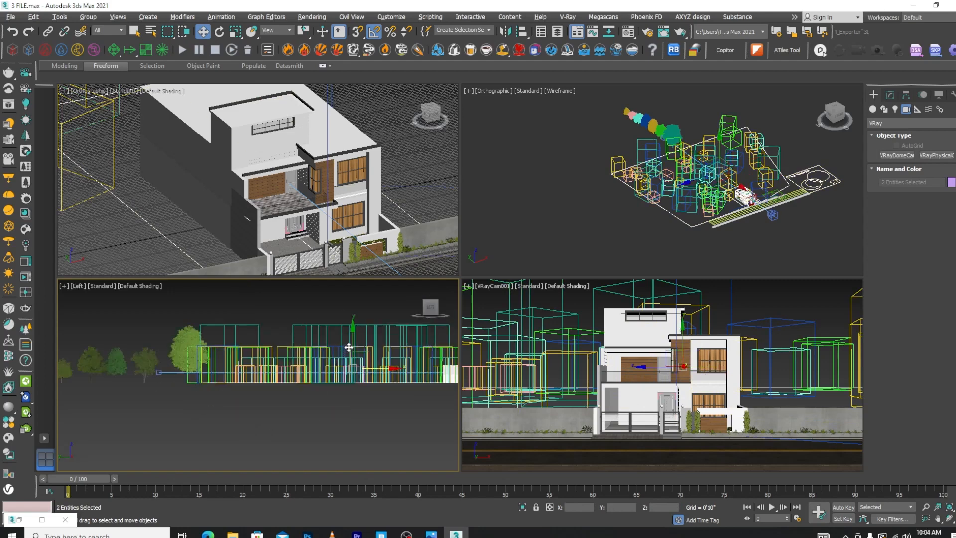
drag(349, 347, 356, 365)
click(772, 303)
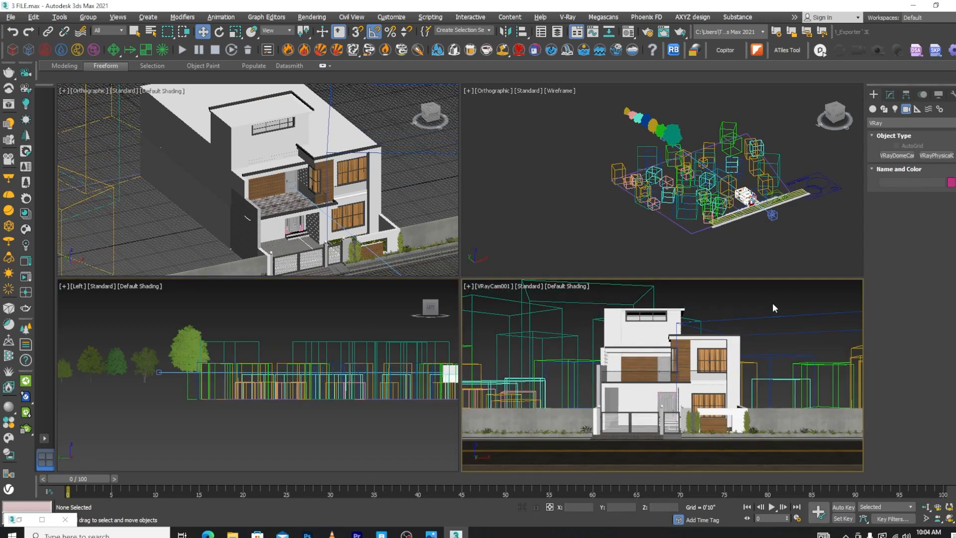